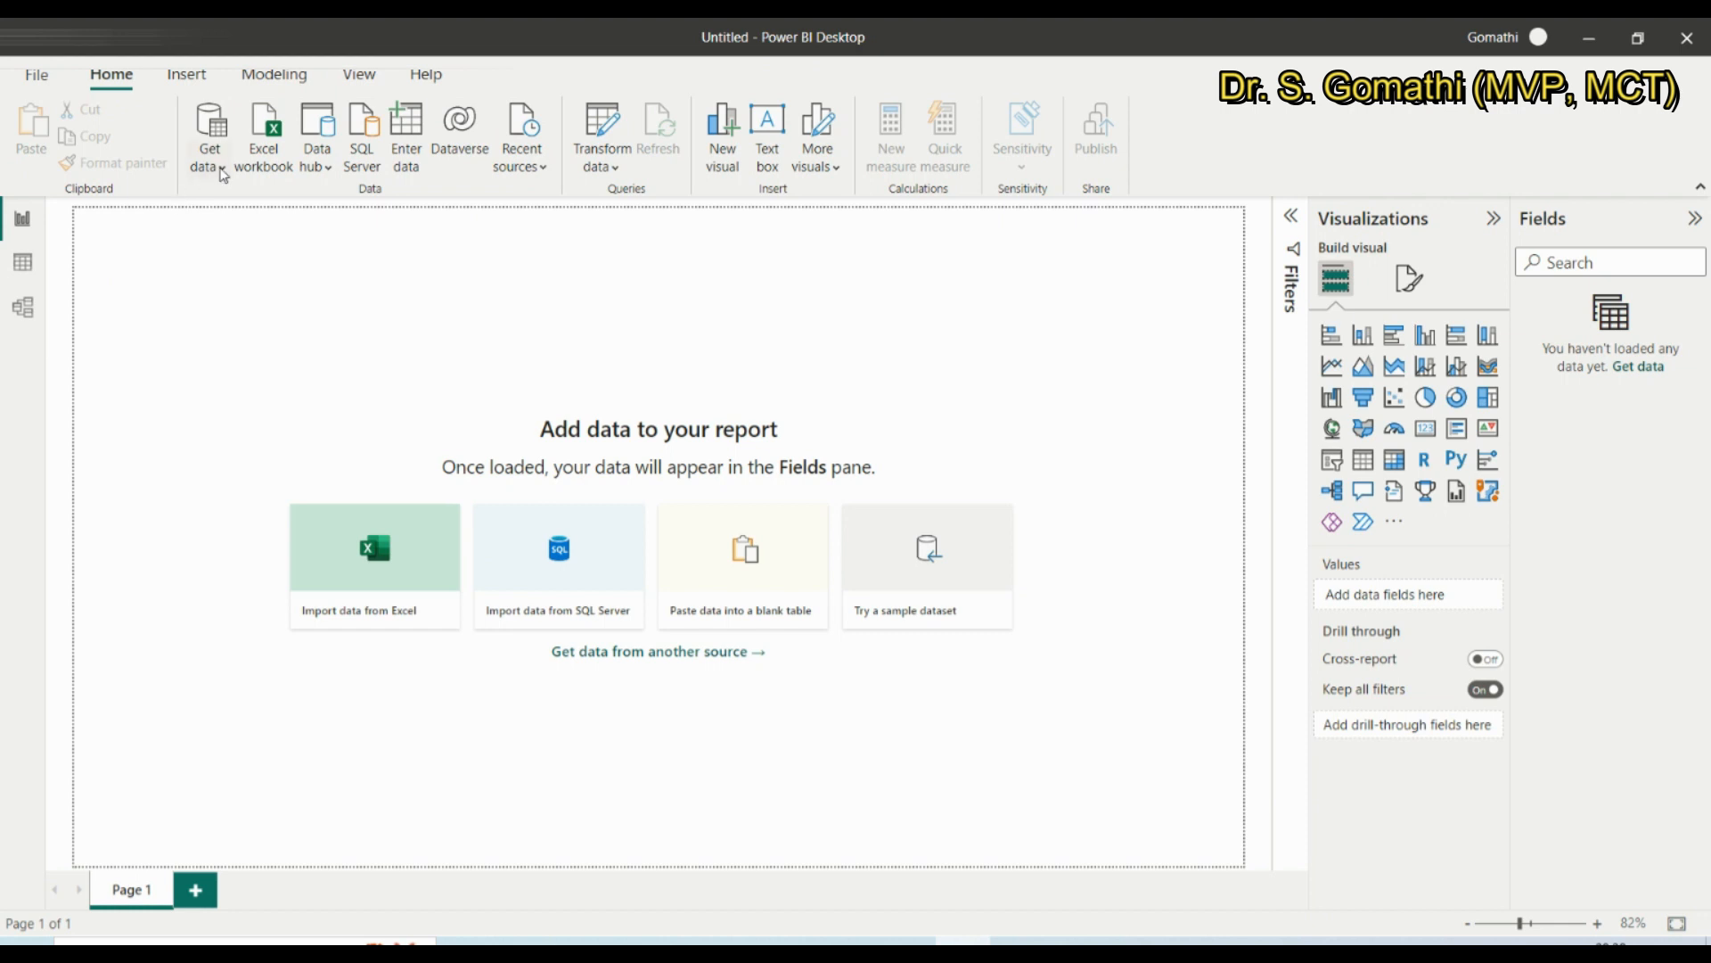
Open the full Get Data dialog listing all available data source connectors
{"action": "left_click", "coordinate": [216, 166]}
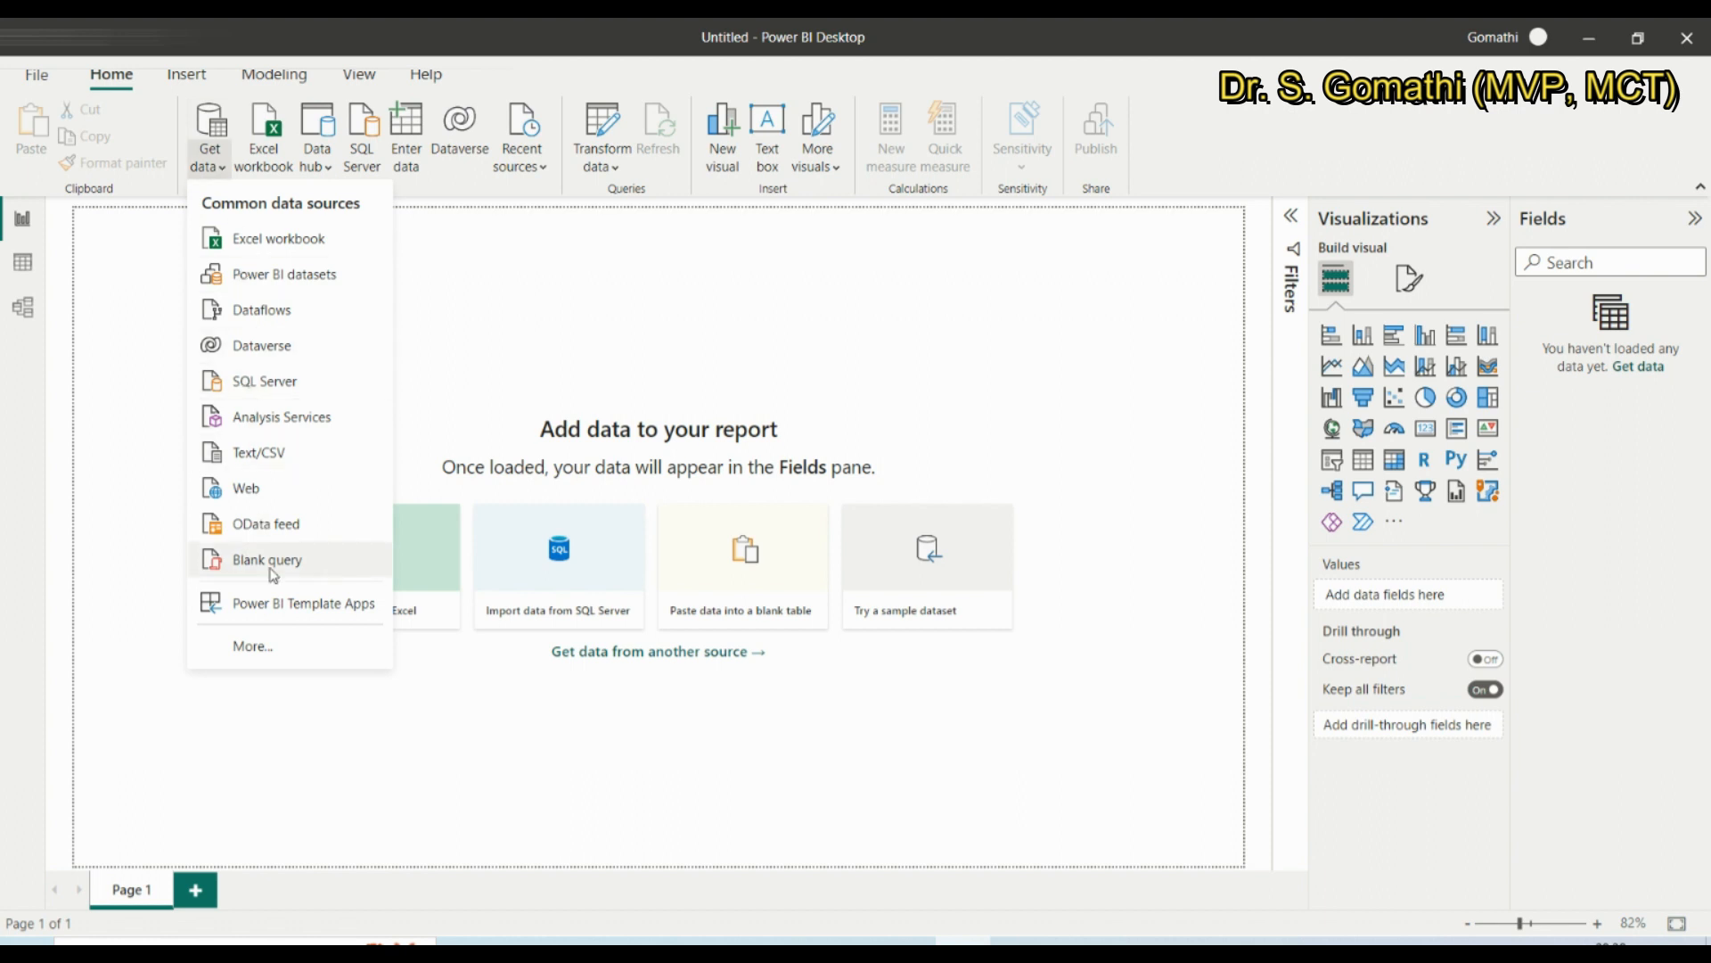
{"action": "left_click", "coordinate": [286, 650]}
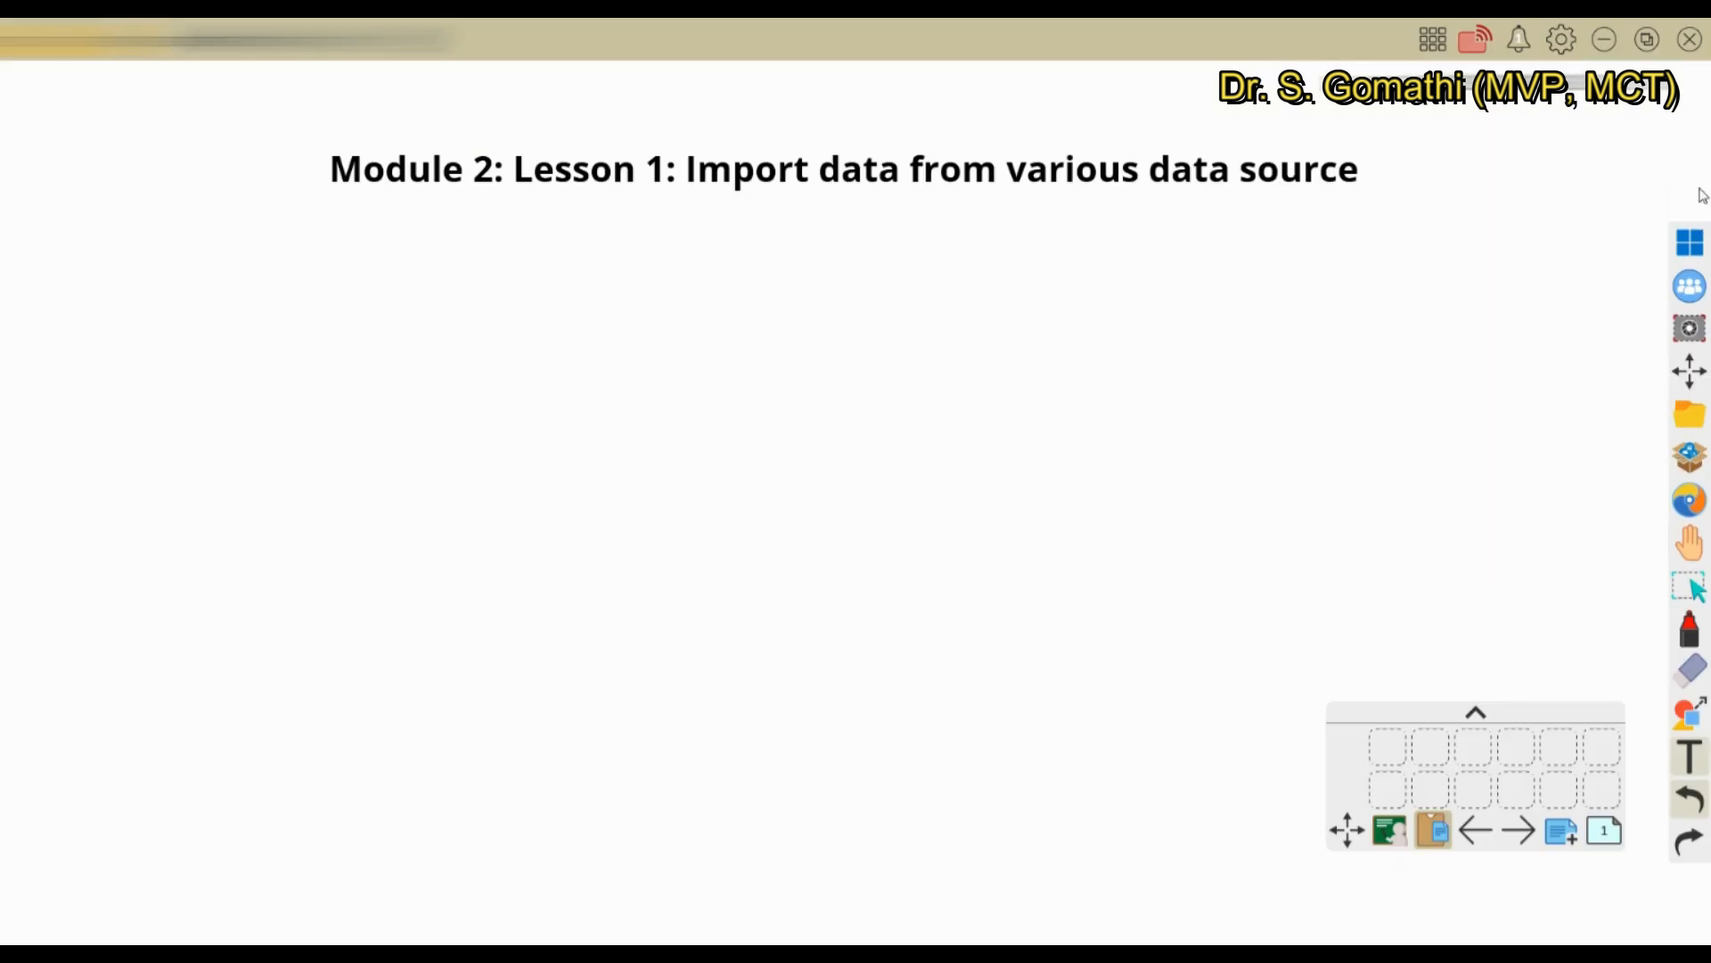
Circle the data source categories from All to Other in red pen and mark each category from File to Other with a stroke
{"action": "left_click", "coordinate": [1698, 197]}
{"action": "left_click", "coordinate": [1618, 479]}
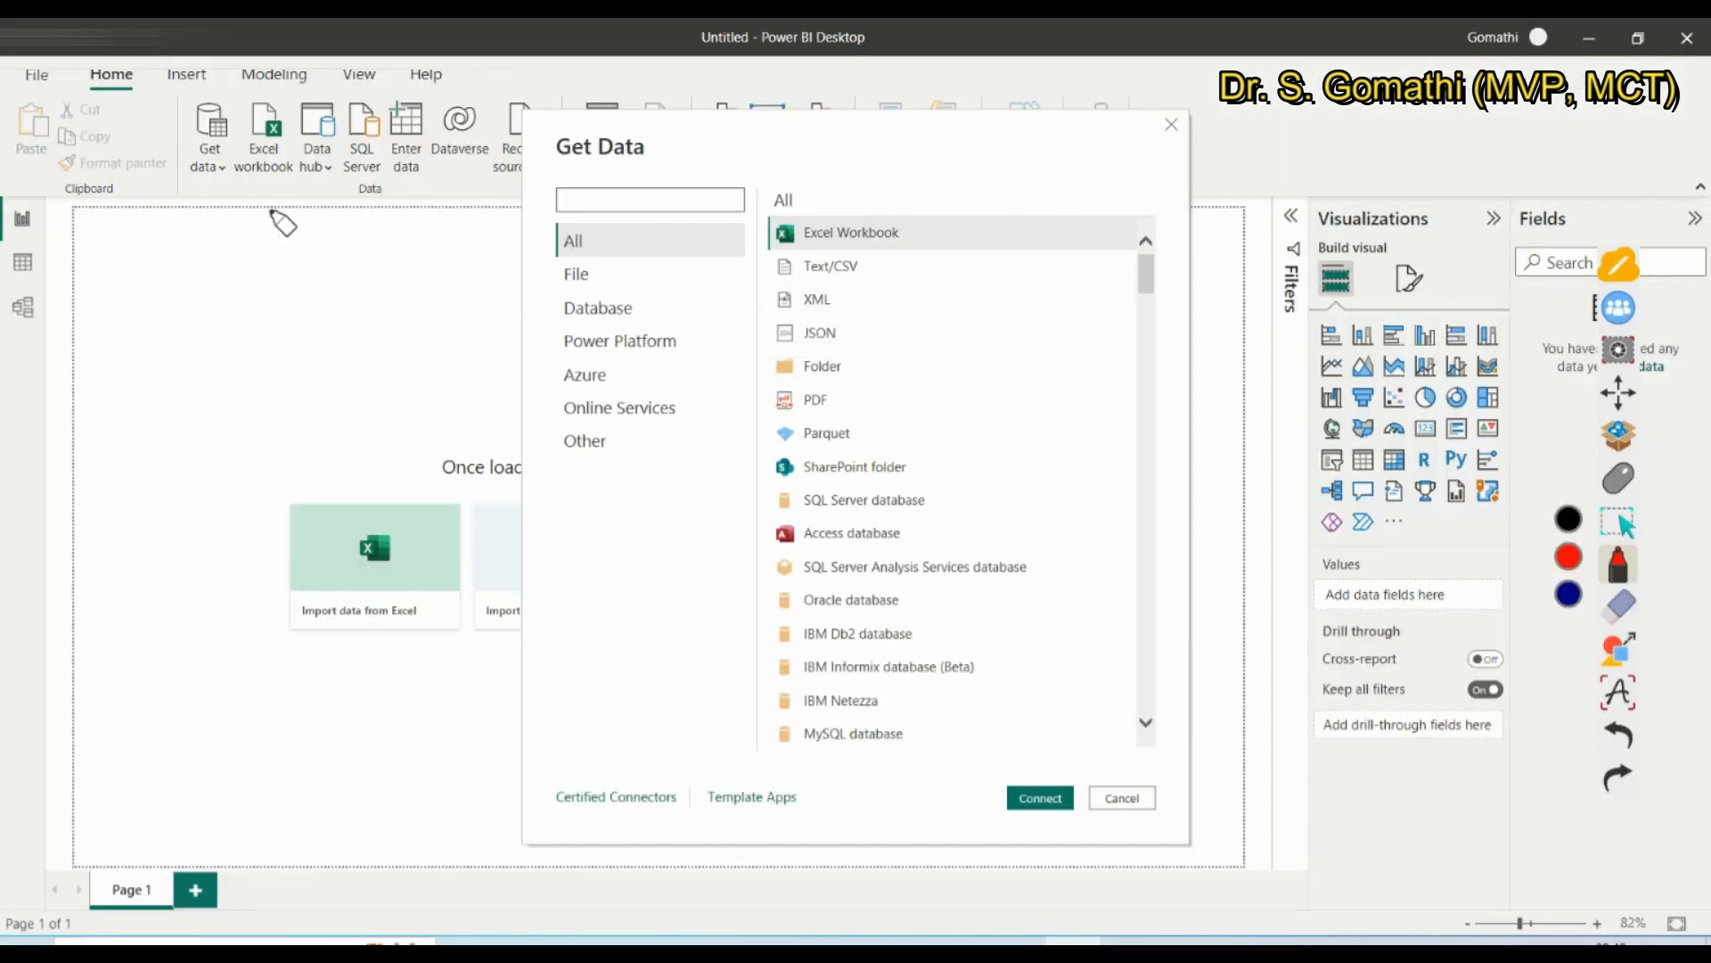
{"action": "mouse_move", "coordinate": [606, 224]}
{"action": "left_mouse_down"}
{"action": "mouse_move", "coordinate": [532, 294]}
{"action": "mouse_move", "coordinate": [547, 485]}
{"action": "mouse_move", "coordinate": [724, 457]}
{"action": "mouse_move", "coordinate": [684, 221]}
{"action": "mouse_move", "coordinate": [613, 228]}
{"action": "left_mouse_up"}
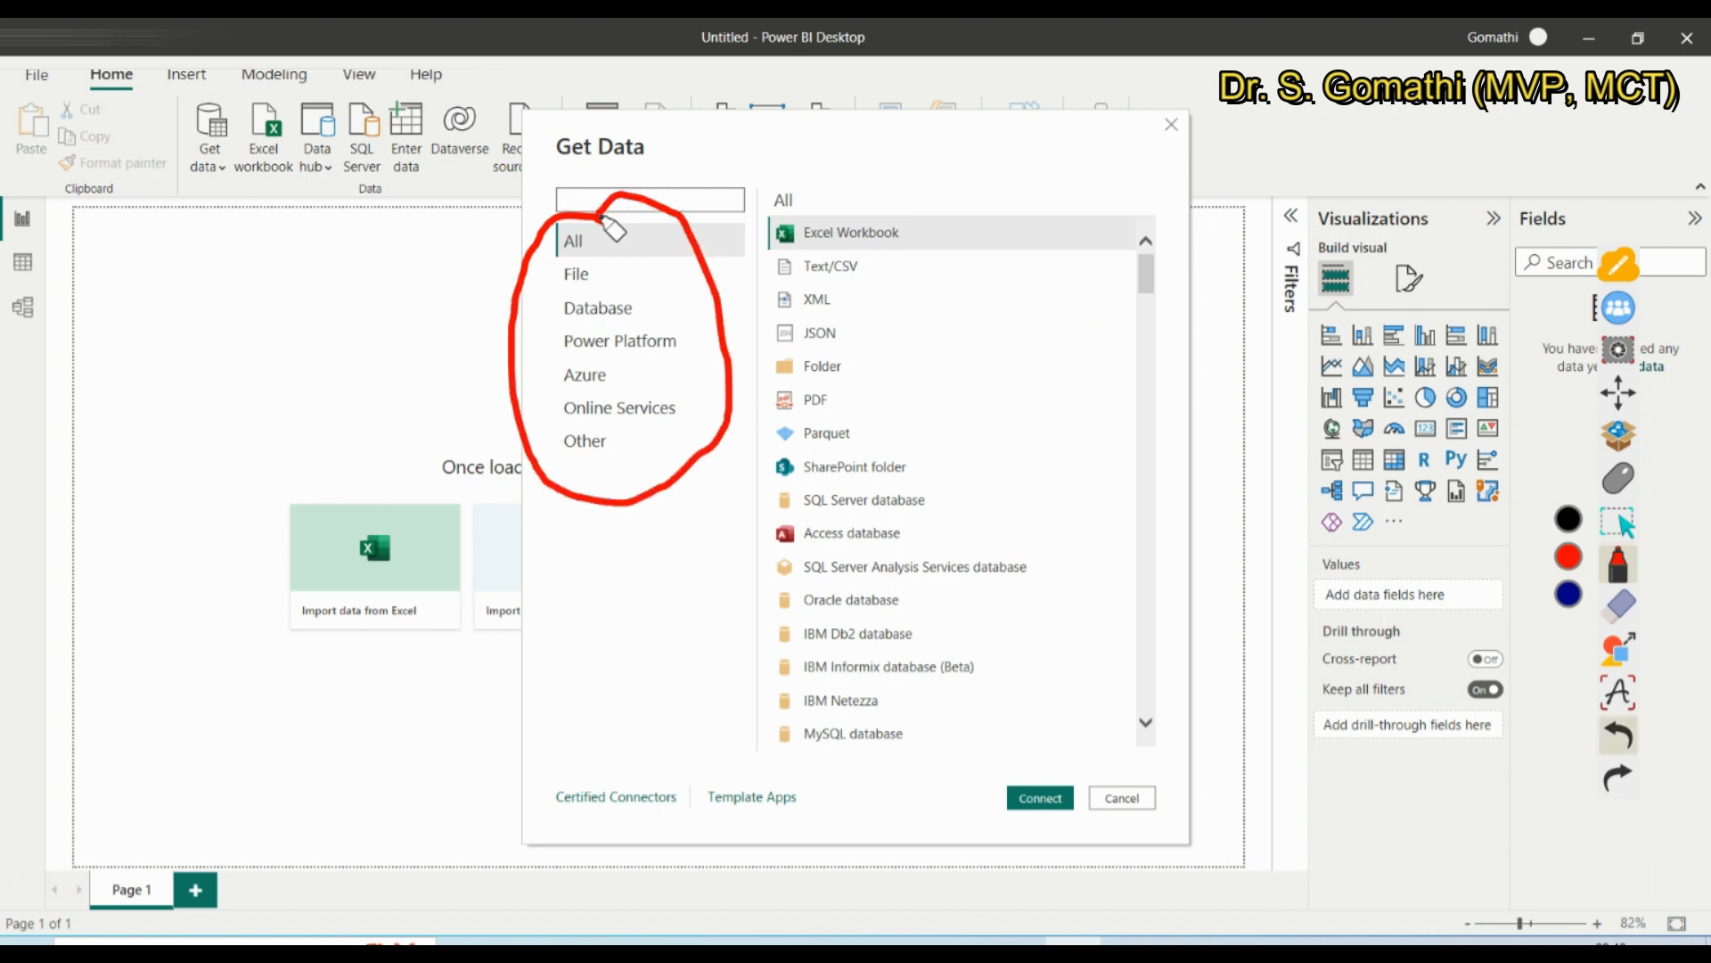
{"action": "left_click_drag", "start_coordinate": [604, 269], "coordinate": [680, 257]}
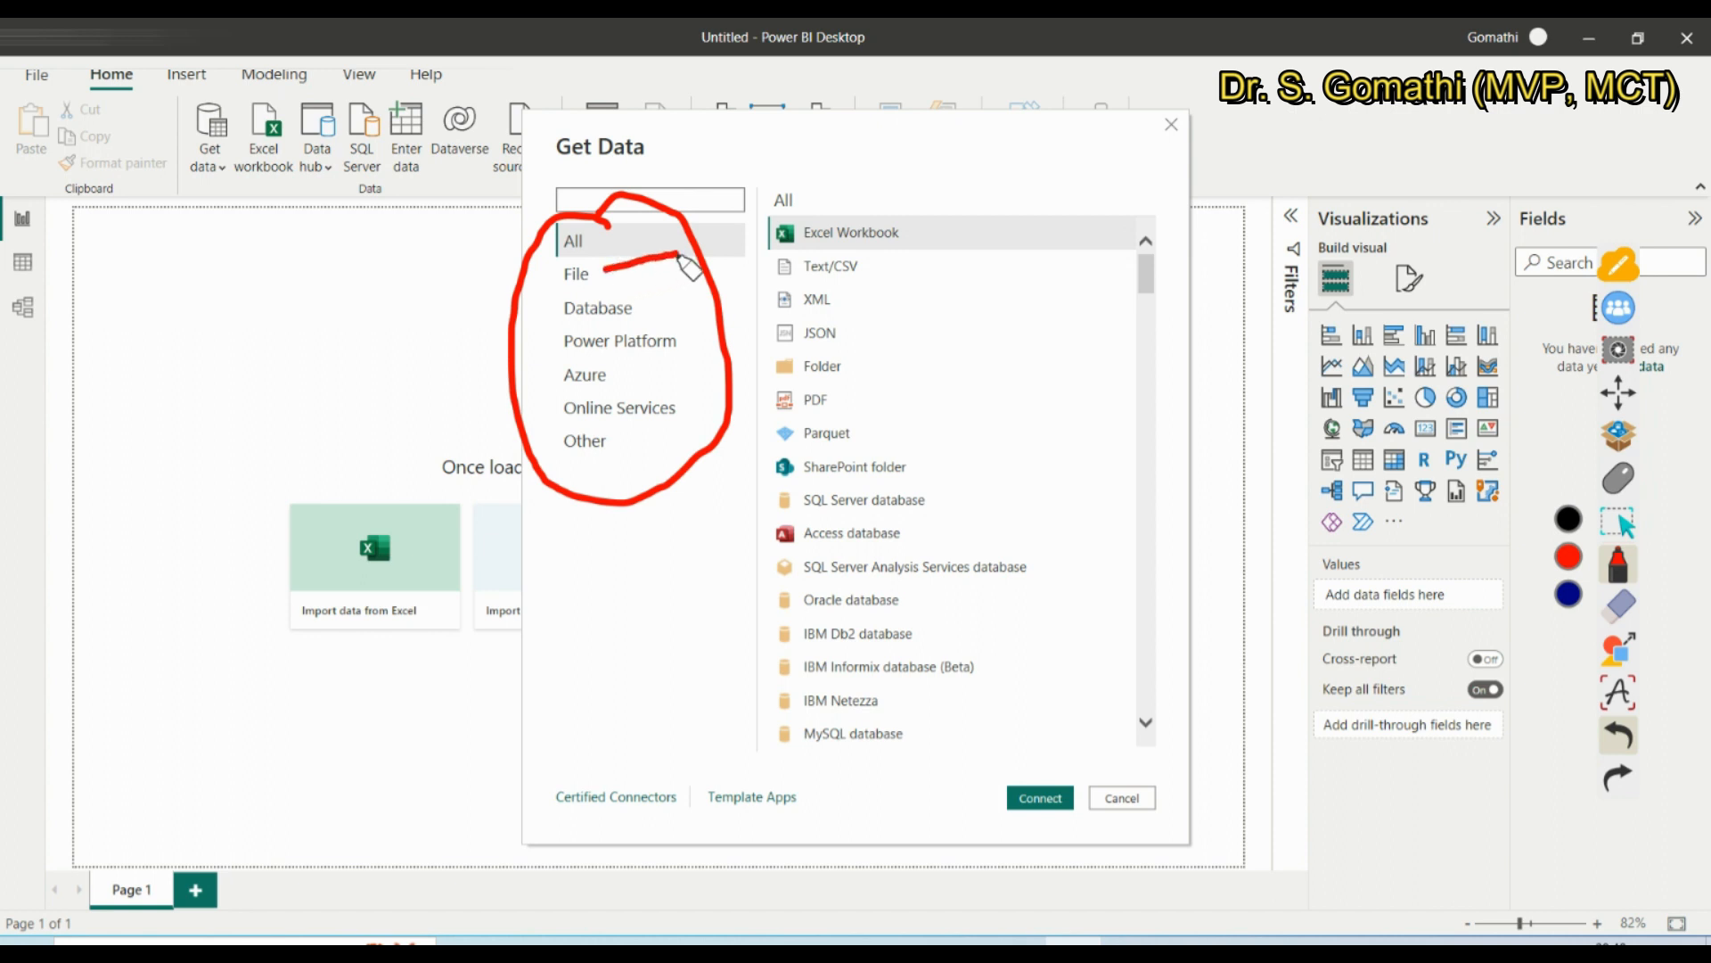
{"action": "mouse_move", "coordinate": [644, 314]}
{"action": "left_mouse_down"}
{"action": "mouse_move", "coordinate": [690, 294]}
{"action": "mouse_move", "coordinate": [707, 336]}
{"action": "mouse_move", "coordinate": [728, 329]}
{"action": "left_mouse_up"}
{"action": "mouse_move", "coordinate": [613, 377]}
{"action": "left_mouse_down"}
{"action": "mouse_move", "coordinate": [682, 364]}
{"action": "mouse_move", "coordinate": [749, 383]}
{"action": "left_mouse_up"}
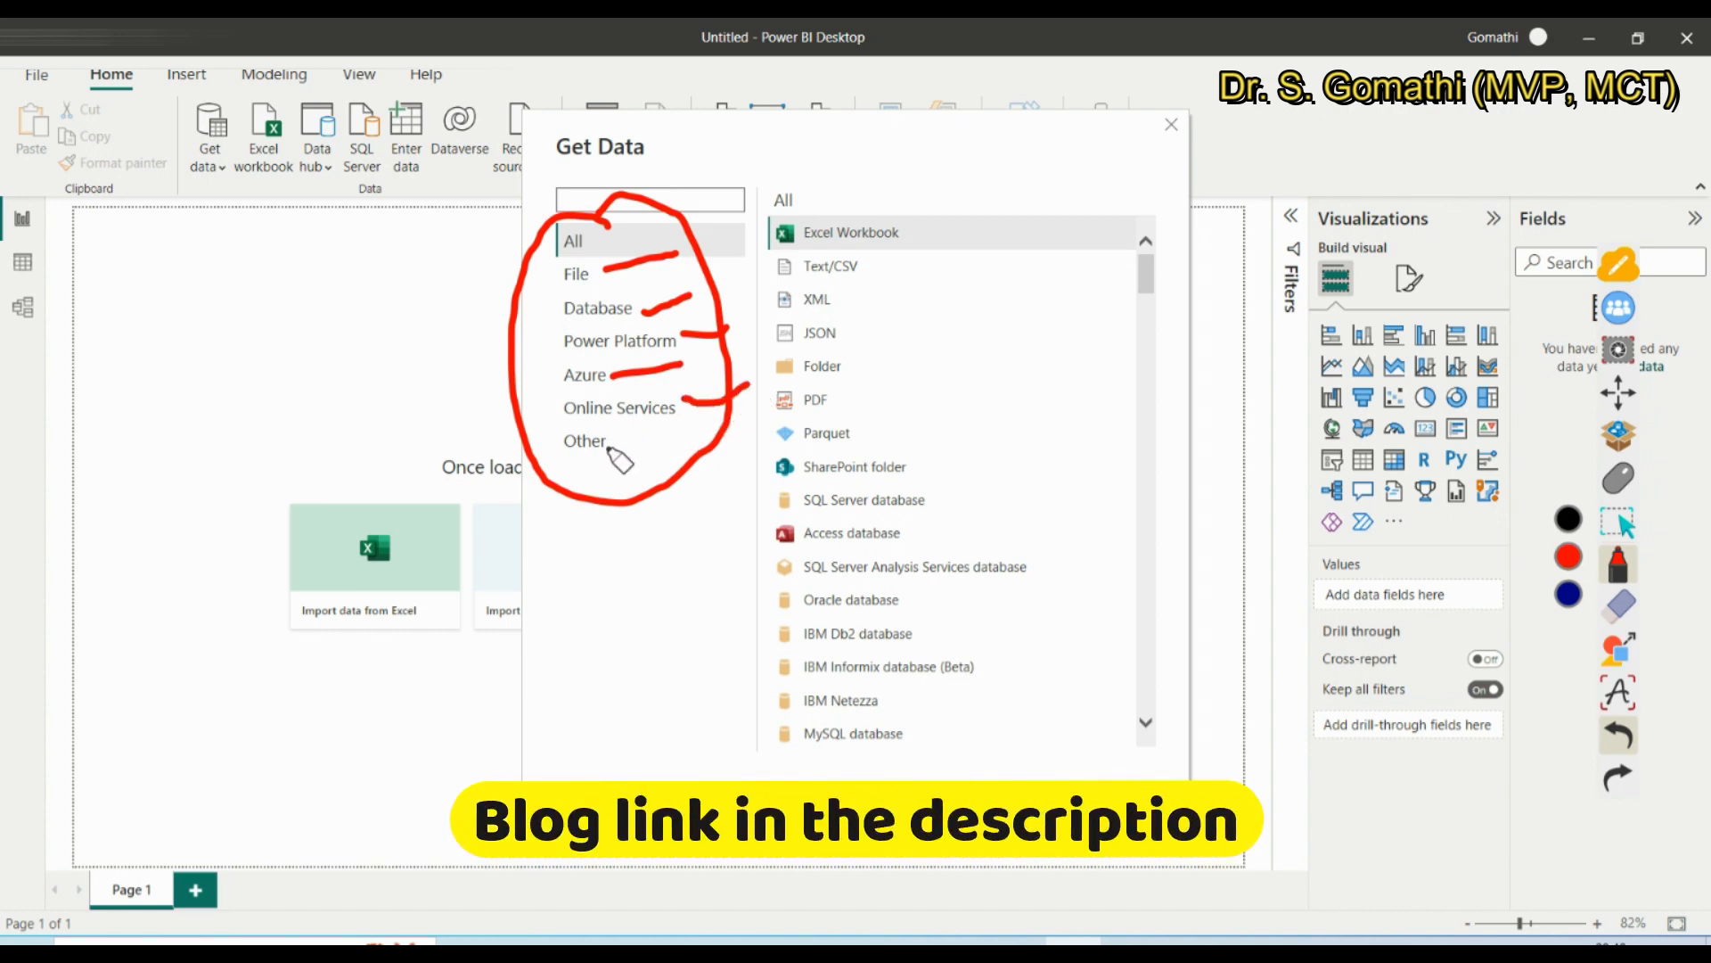
{"action": "left_click_drag", "start_coordinate": [605, 443], "coordinate": [638, 473]}
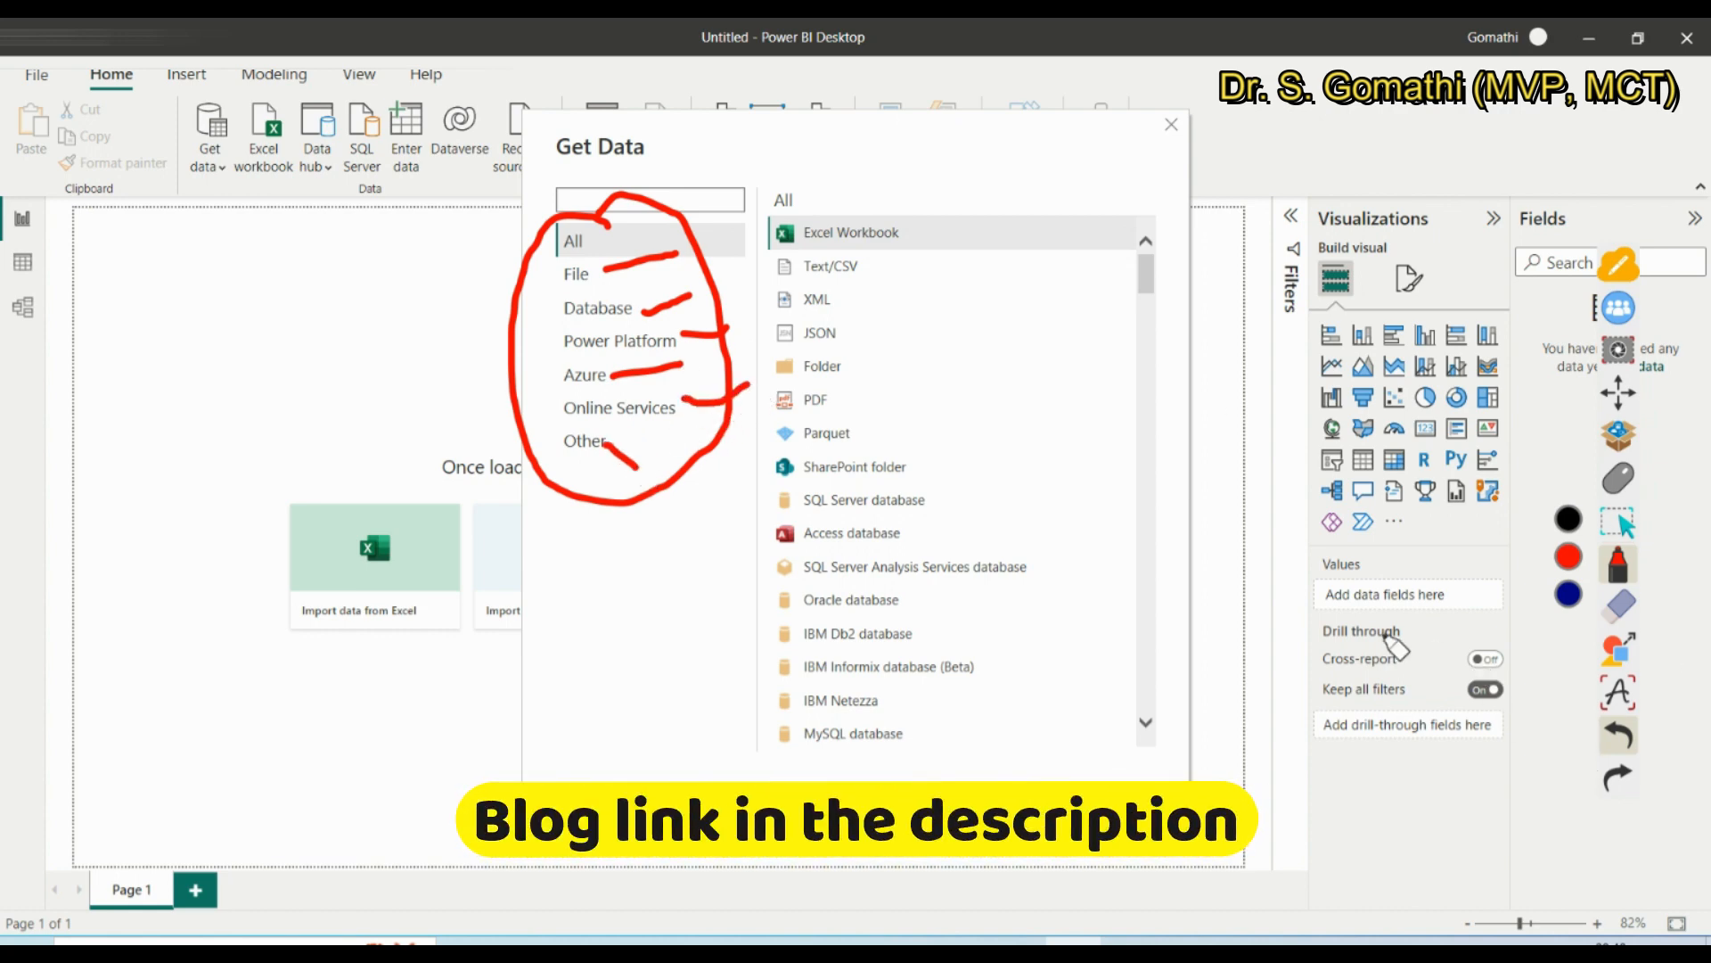
Clear all red pen annotations from the screen and return to normal pointer mode
{"action": "left_click", "coordinate": [1620, 605]}
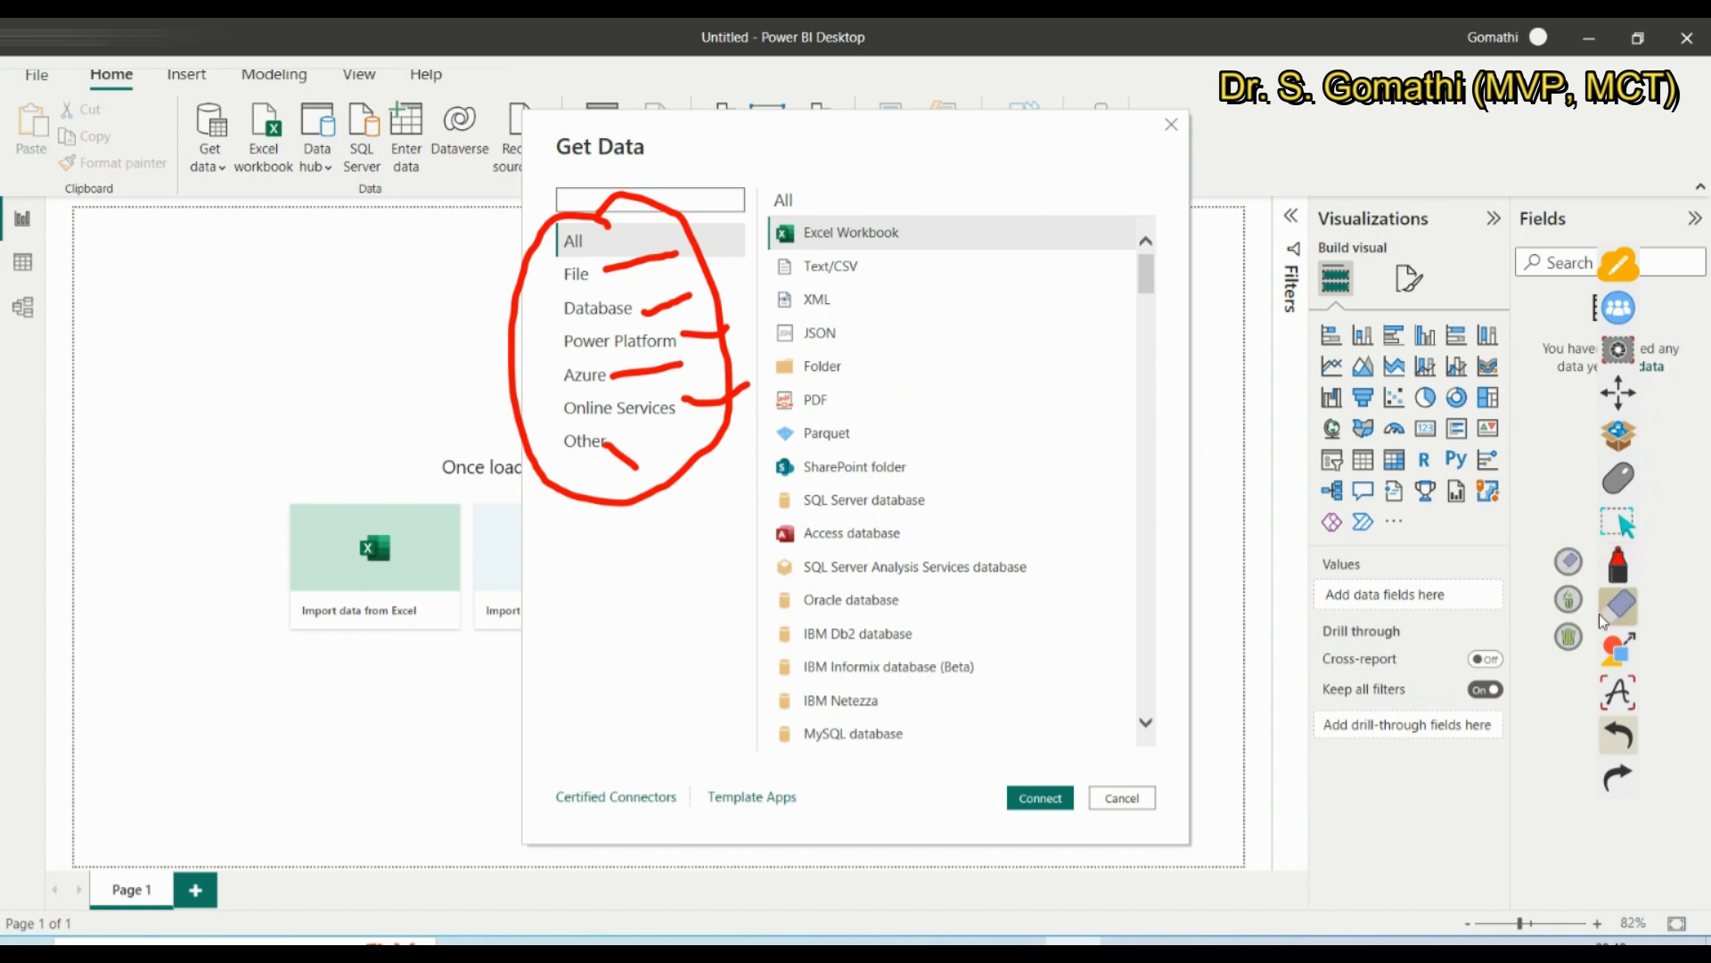
{"action": "left_click", "coordinate": [1570, 636]}
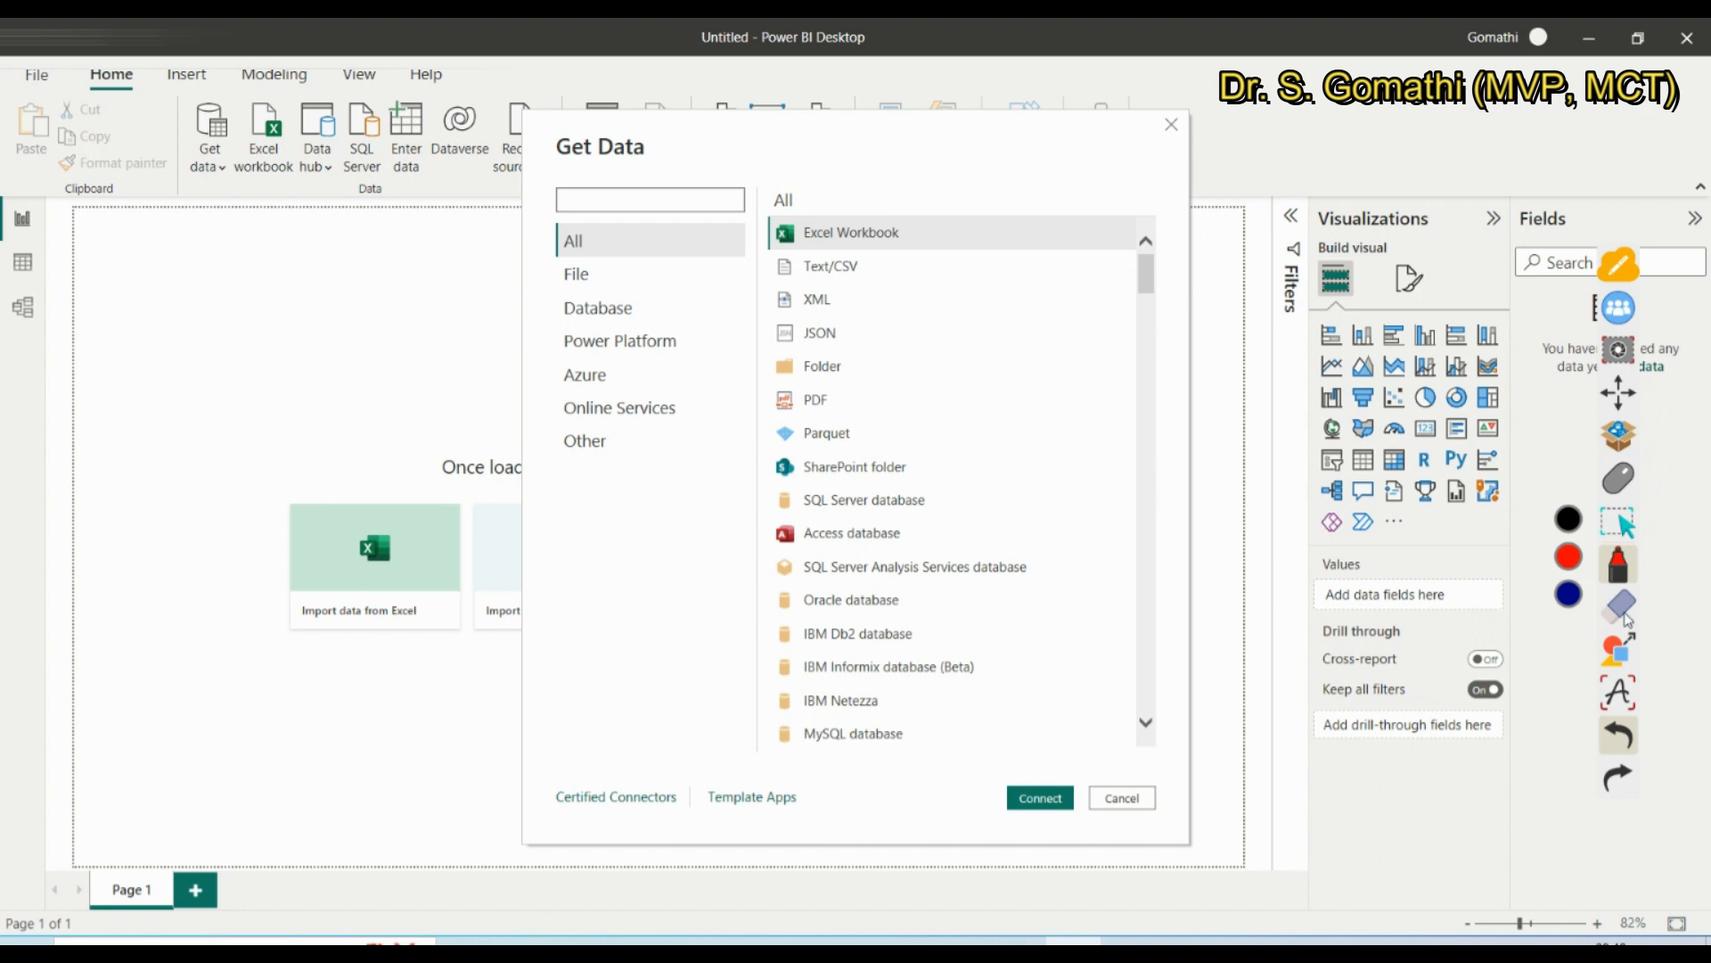
{"action": "left_click", "coordinate": [1624, 522]}
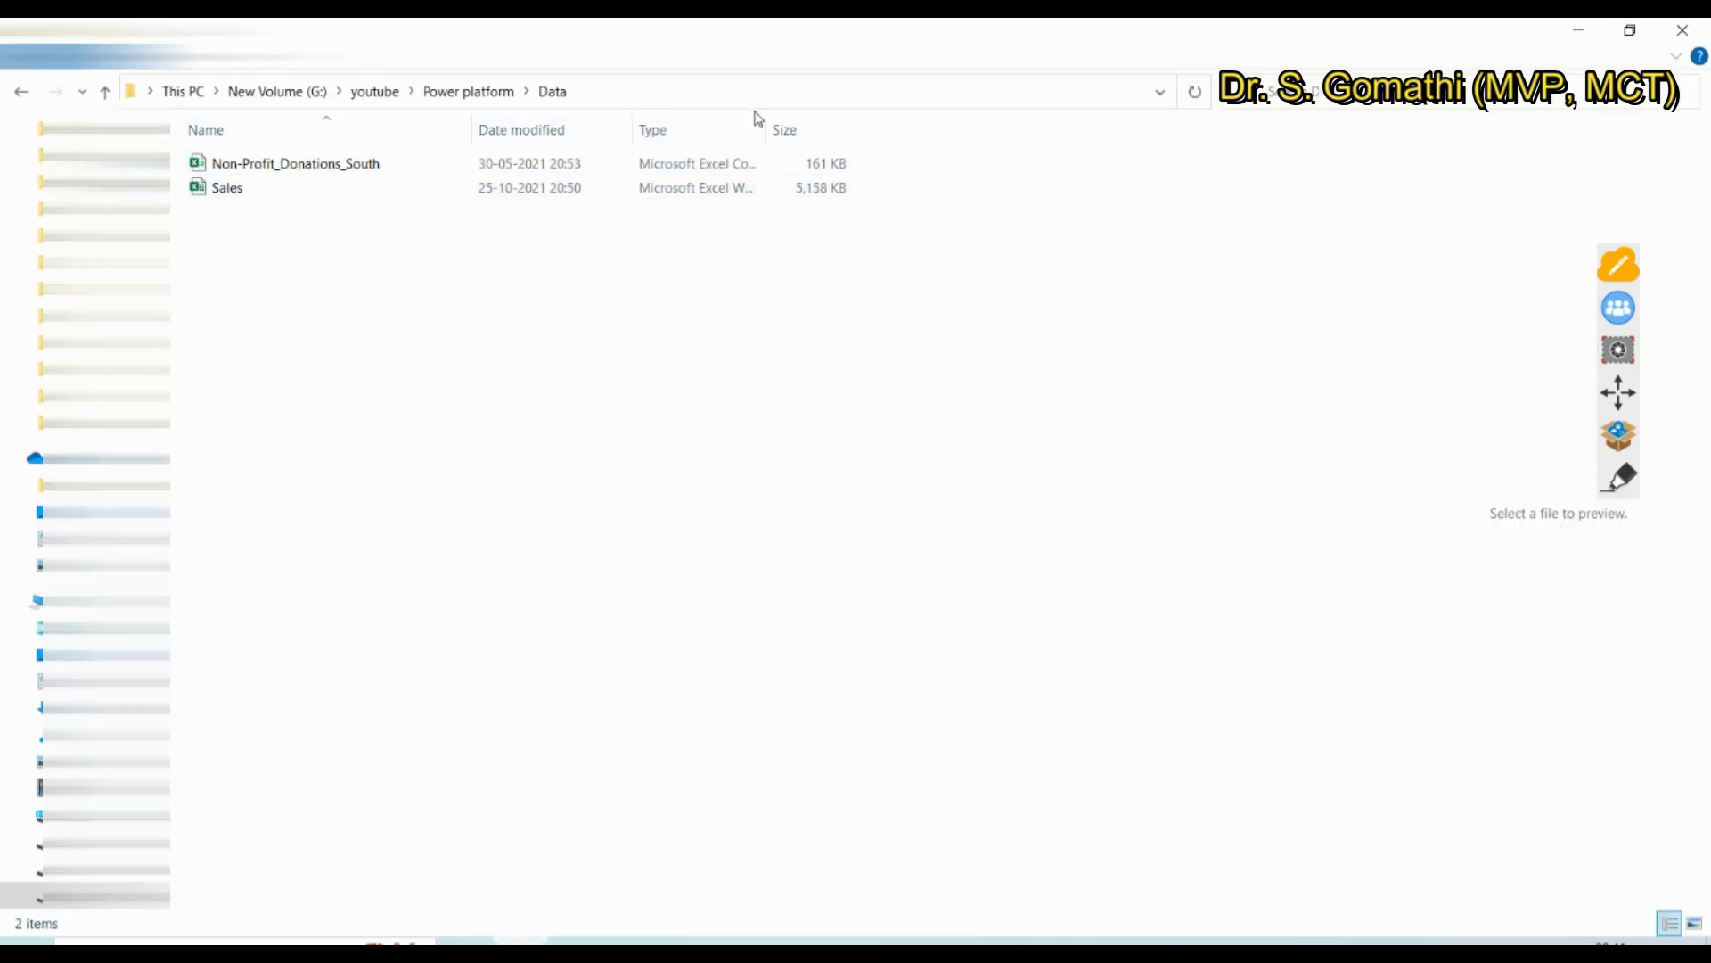
{"action": "left_click_drag", "start_coordinate": [772, 130], "coordinate": [1045, 154]}
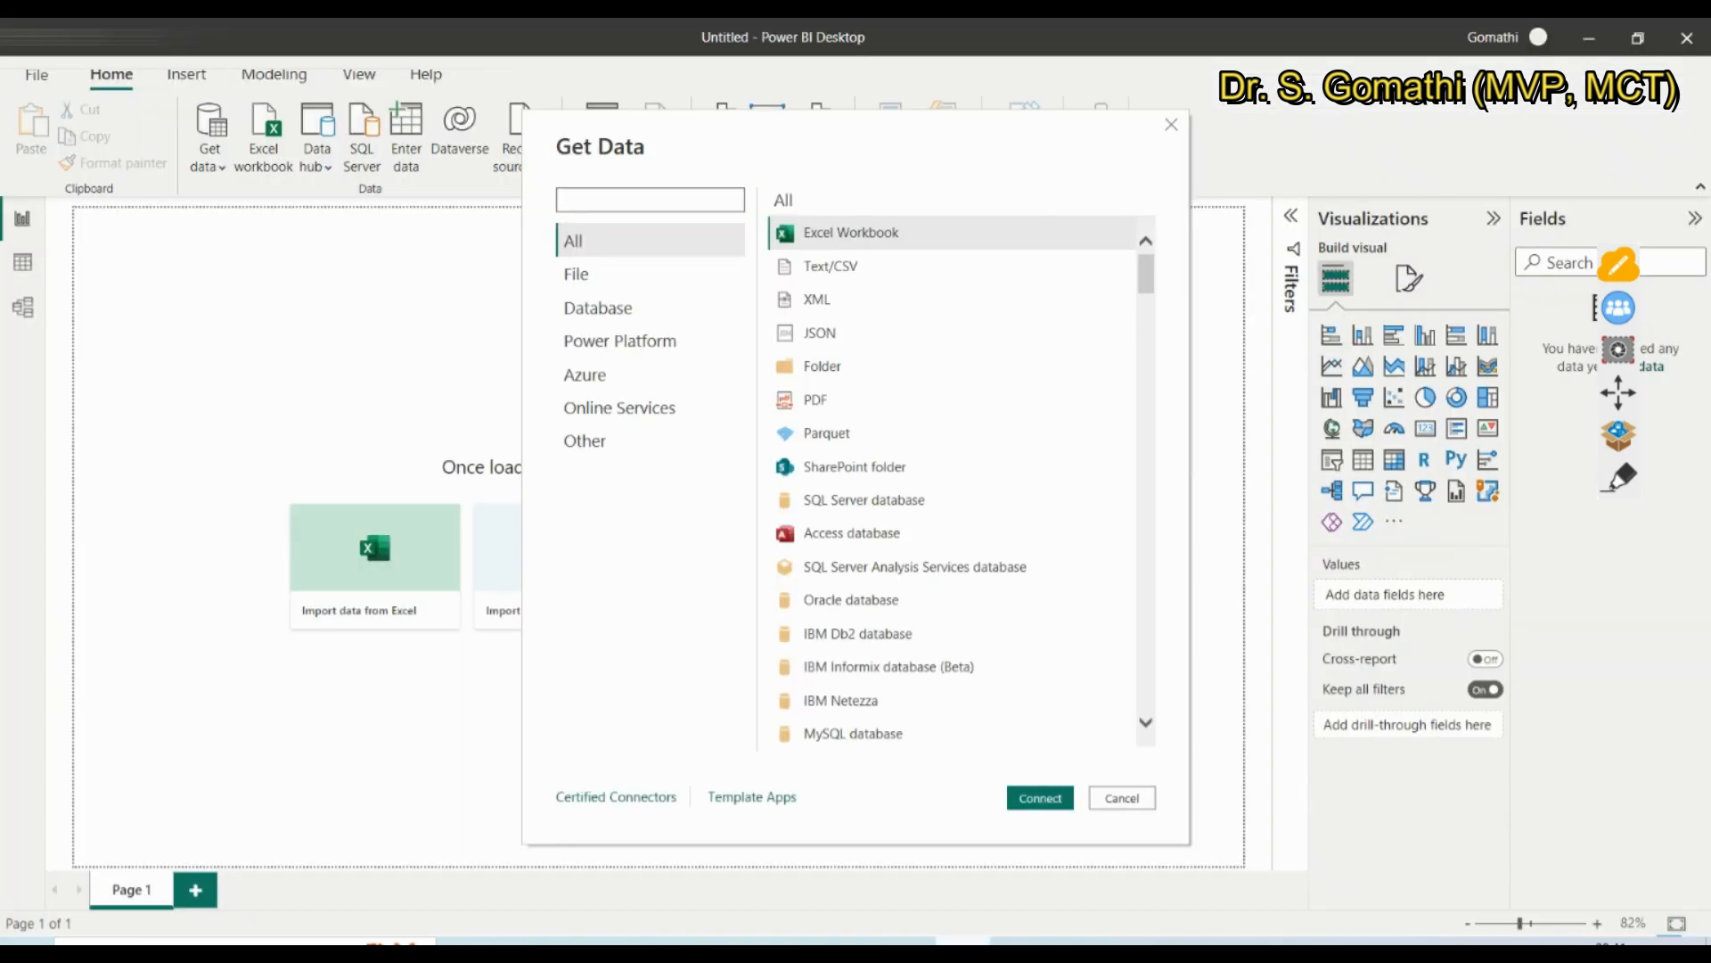
Show the File category of data sources and look at the JSON and Folder connectors
{"action": "left_click", "coordinate": [637, 280]}
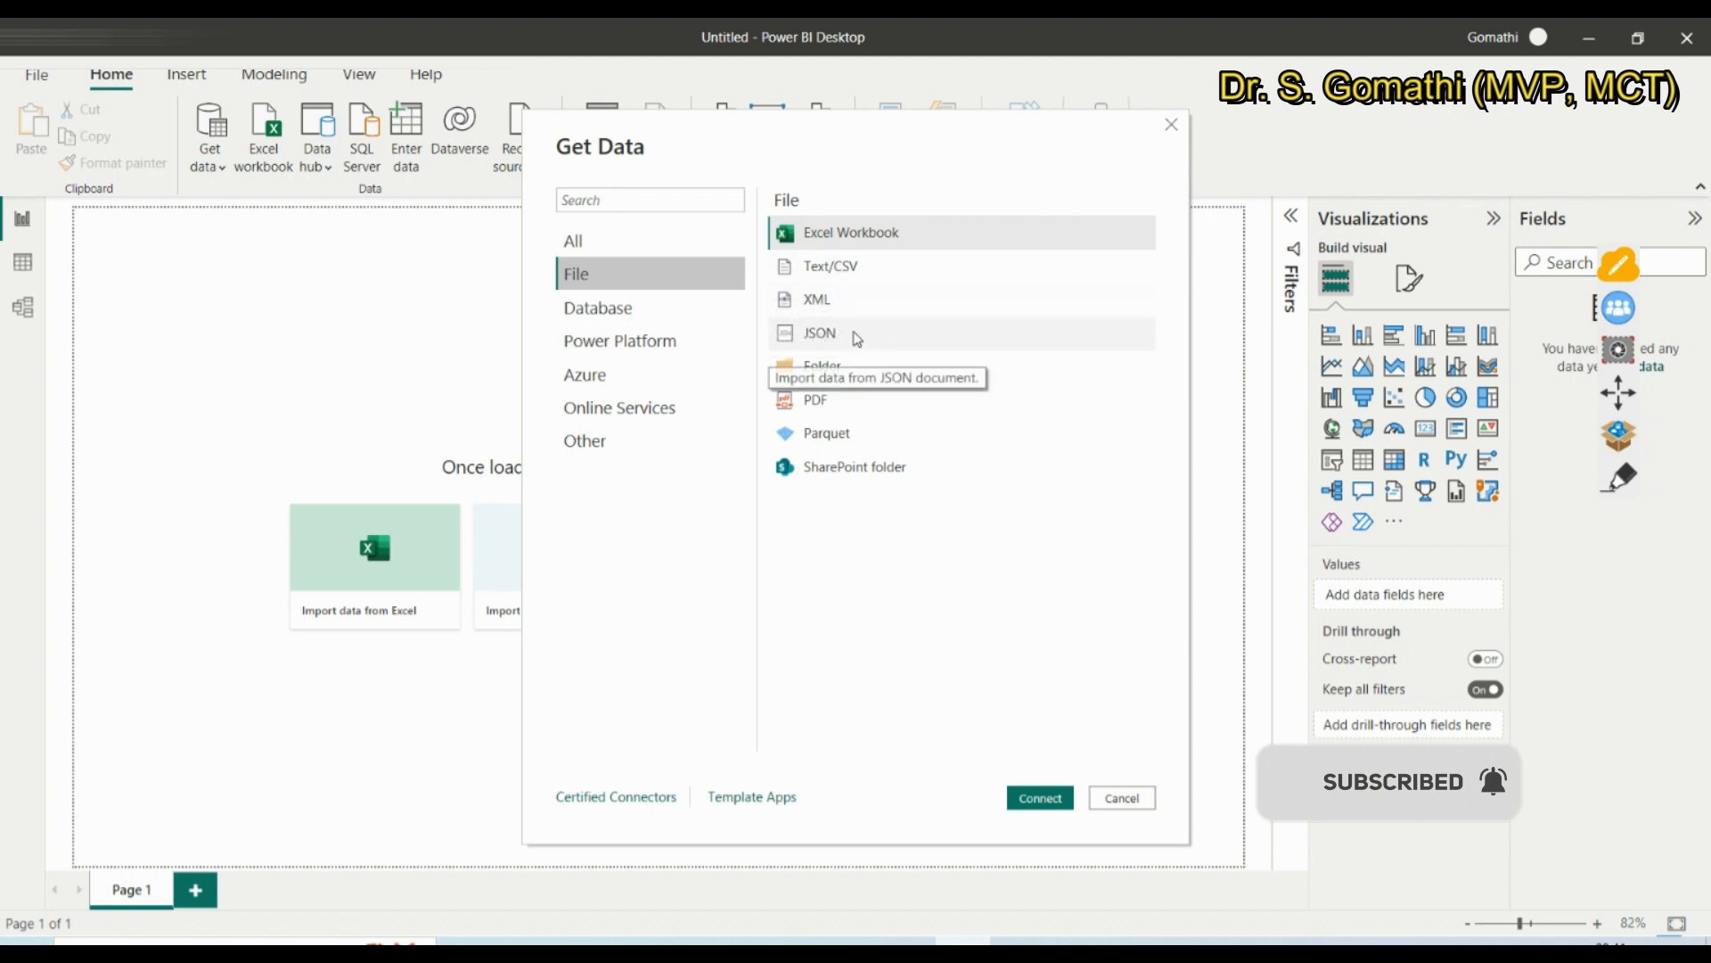
{"action": "left_click", "coordinate": [918, 342]}
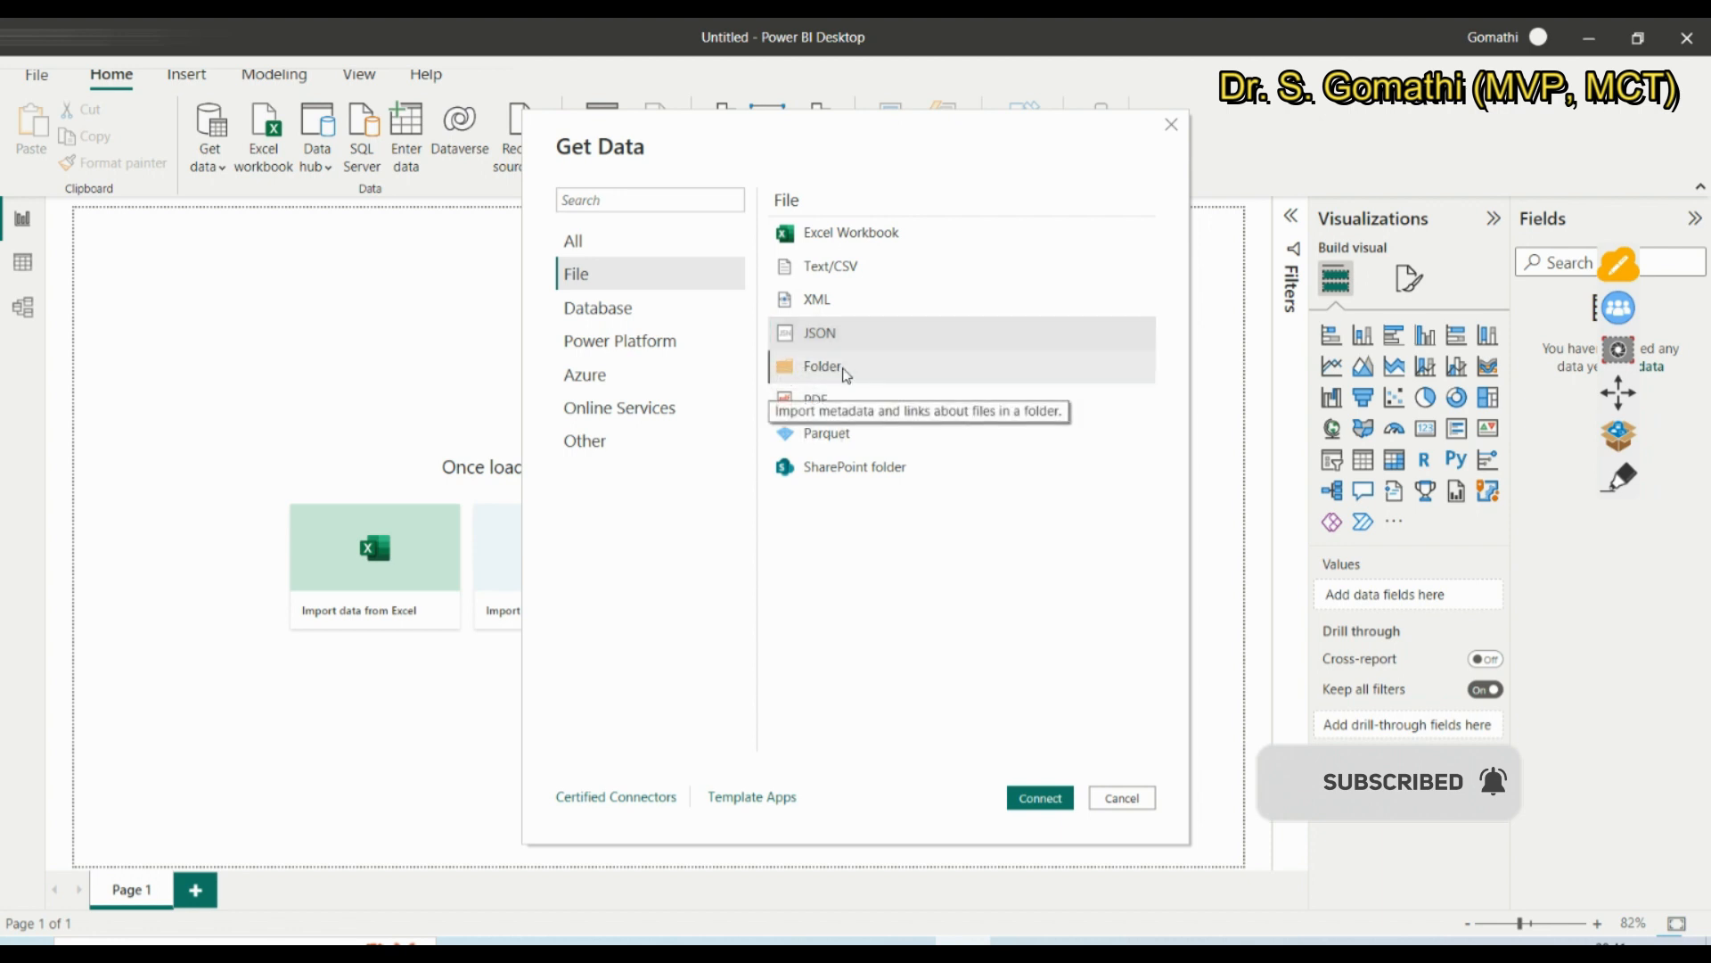
{"action": "left_click", "coordinate": [845, 373]}
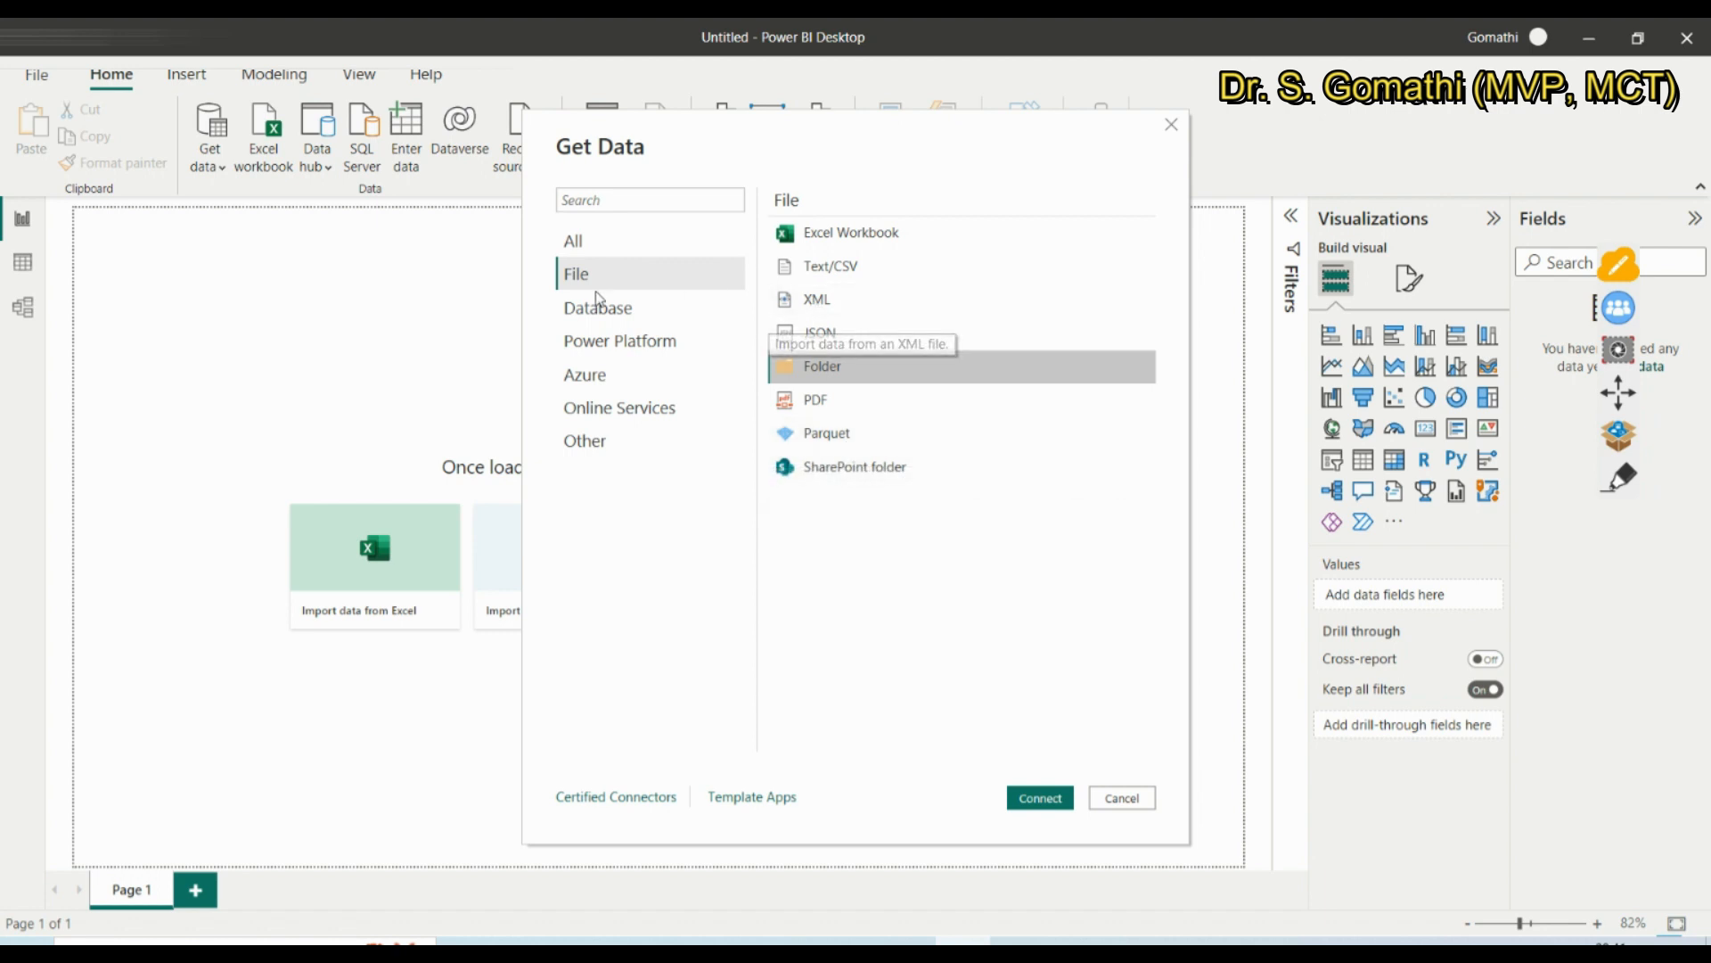
Examine the whole list of connectors in the Database category
{"action": "left_click", "coordinate": [731, 310]}
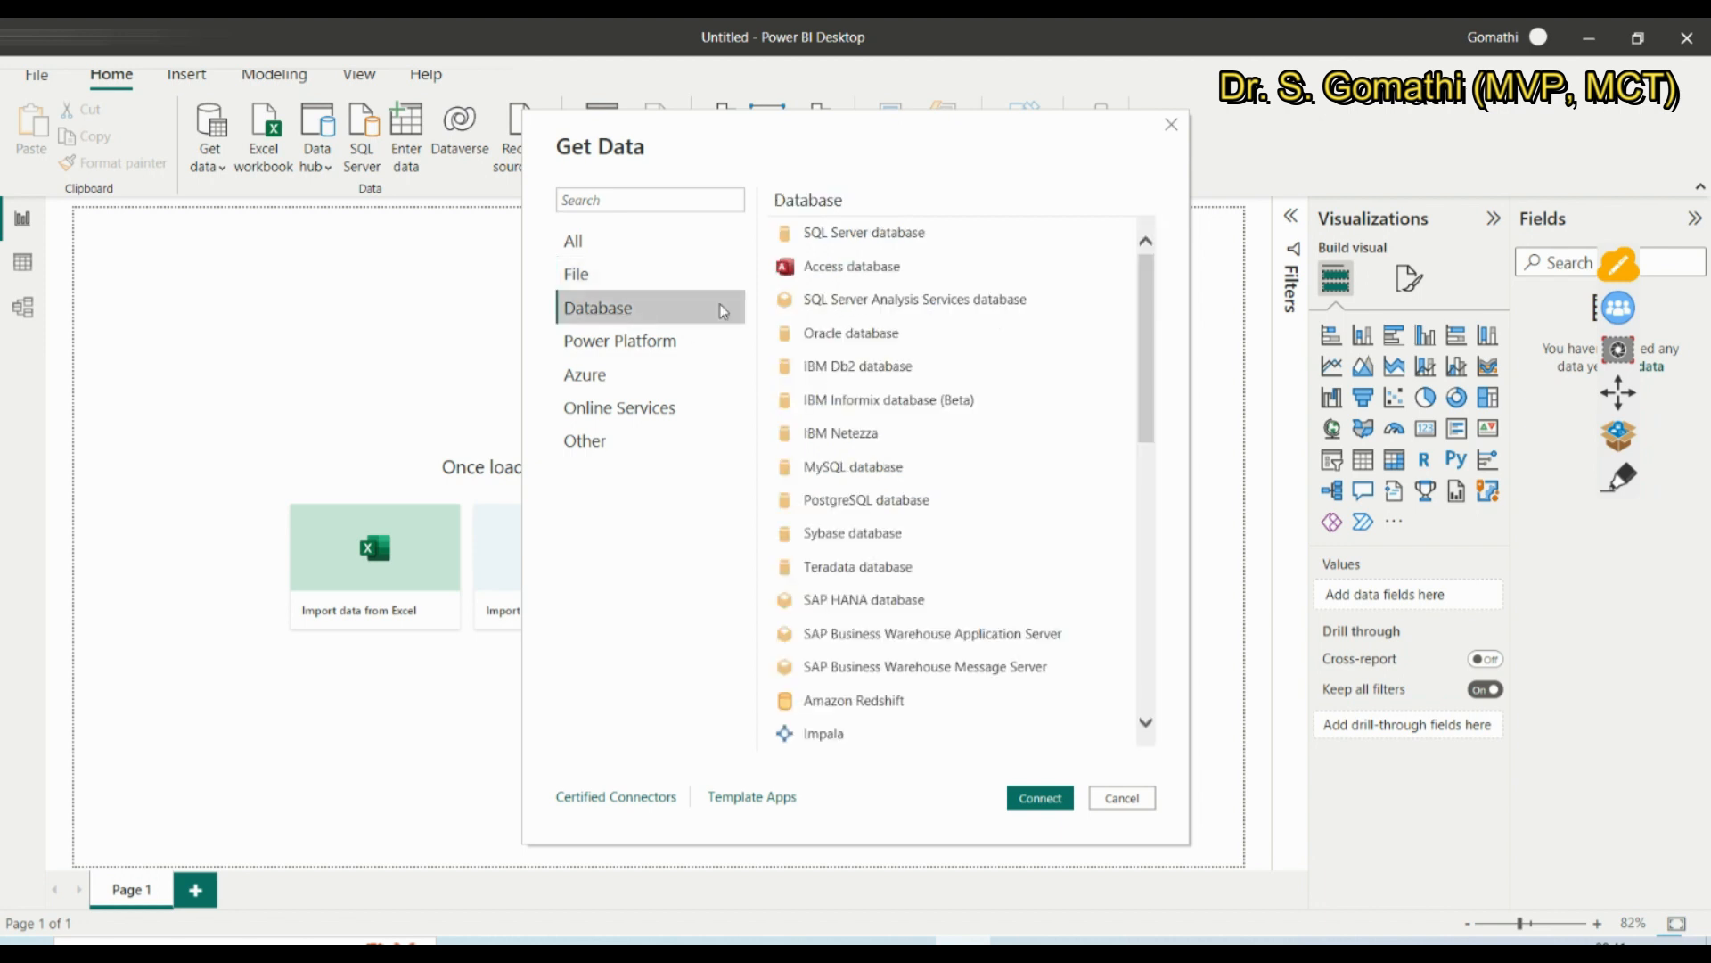
{"action": "scroll", "coordinate": [1022, 376], "scroll_direction": "down", "scroll_amount": 5}
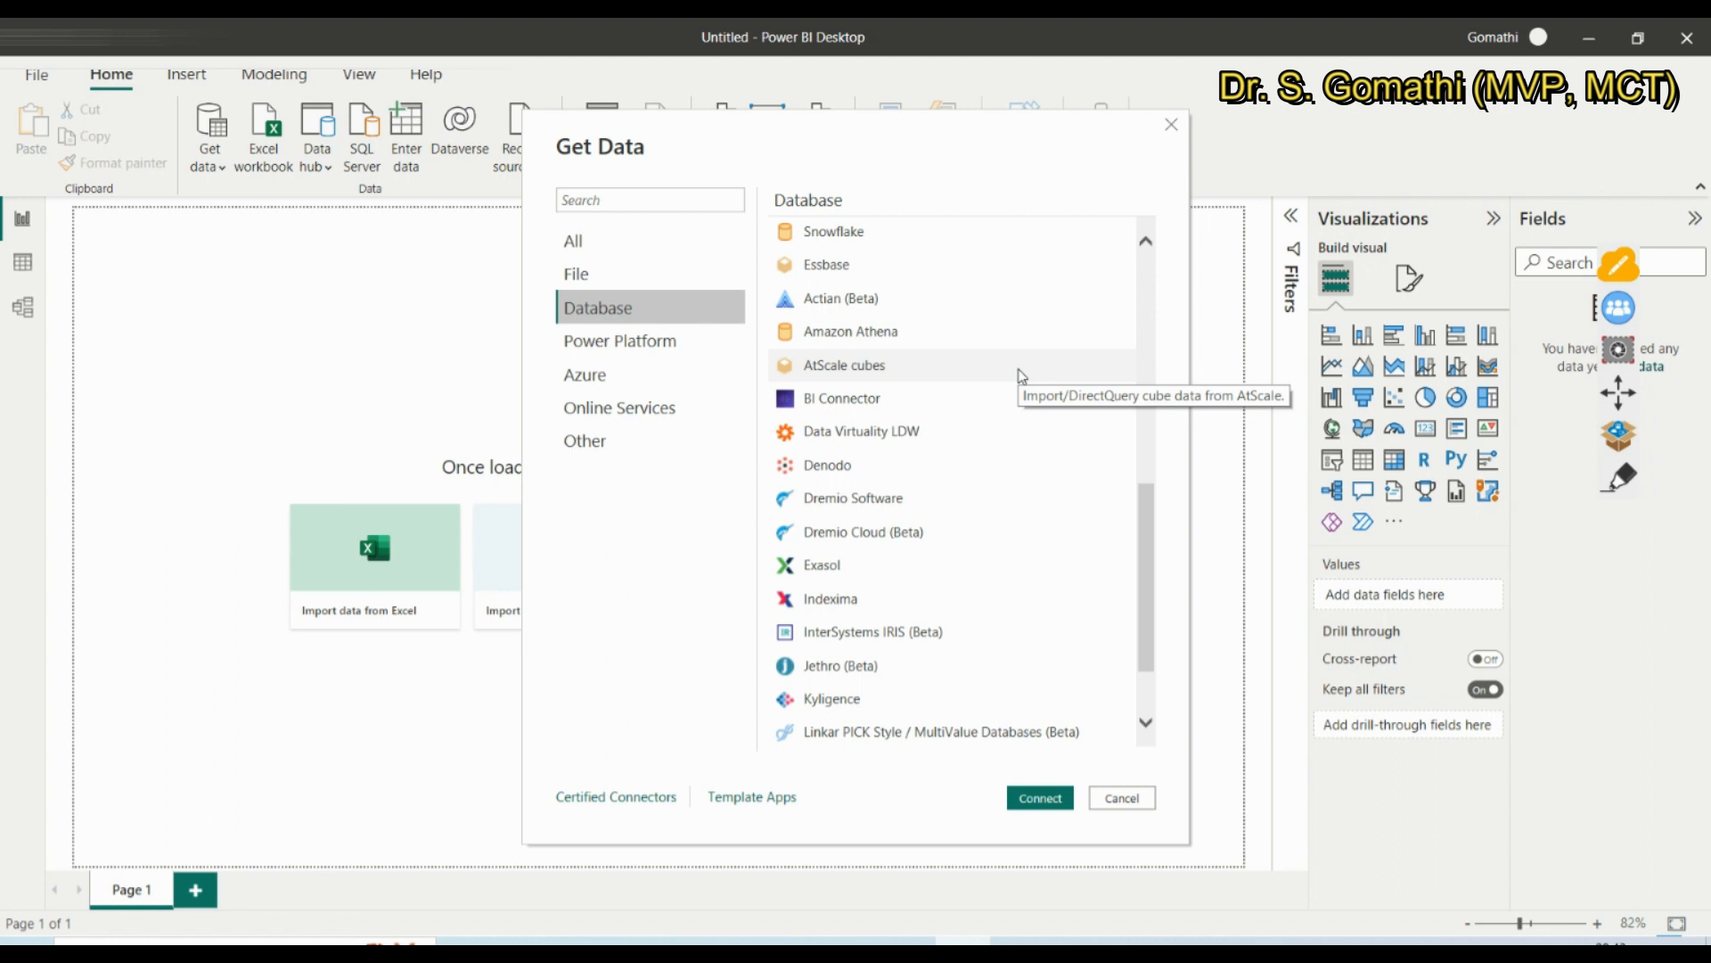
{"action": "scroll", "coordinate": [1008, 500], "scroll_direction": "down", "scroll_amount": 1}
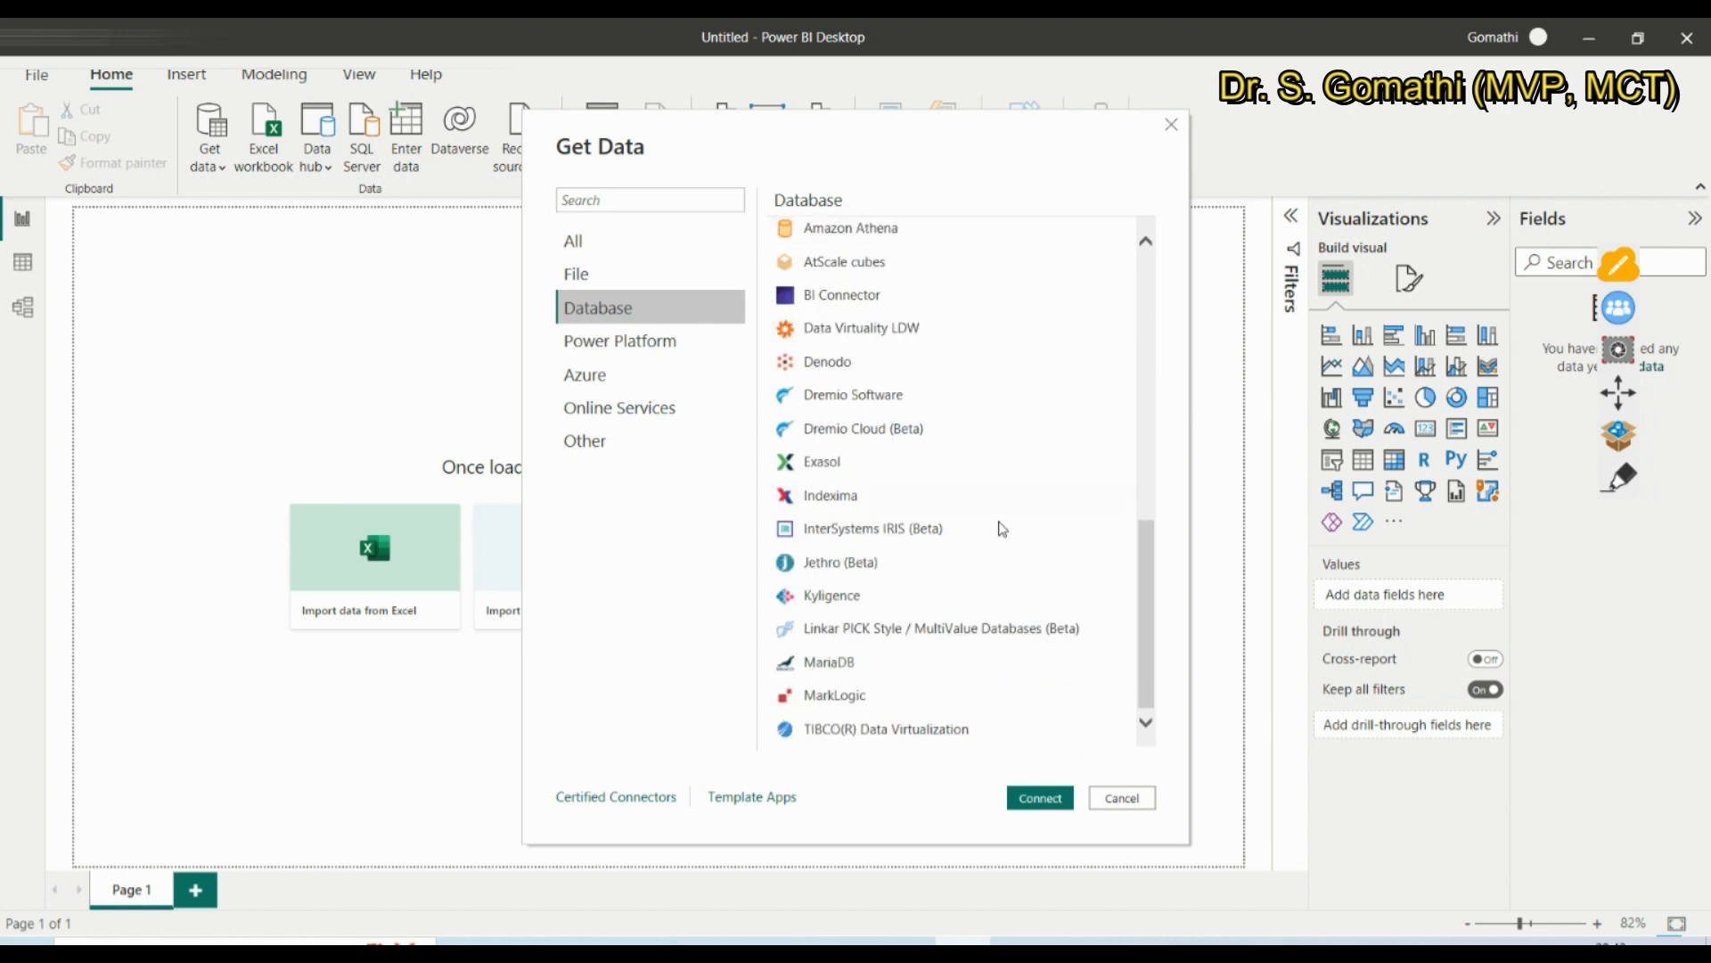
{"action": "scroll", "coordinate": [996, 600], "scroll_direction": "up", "scroll_amount": 4}
{"action": "scroll", "coordinate": [997, 600], "scroll_direction": "up", "scroll_amount": 4}
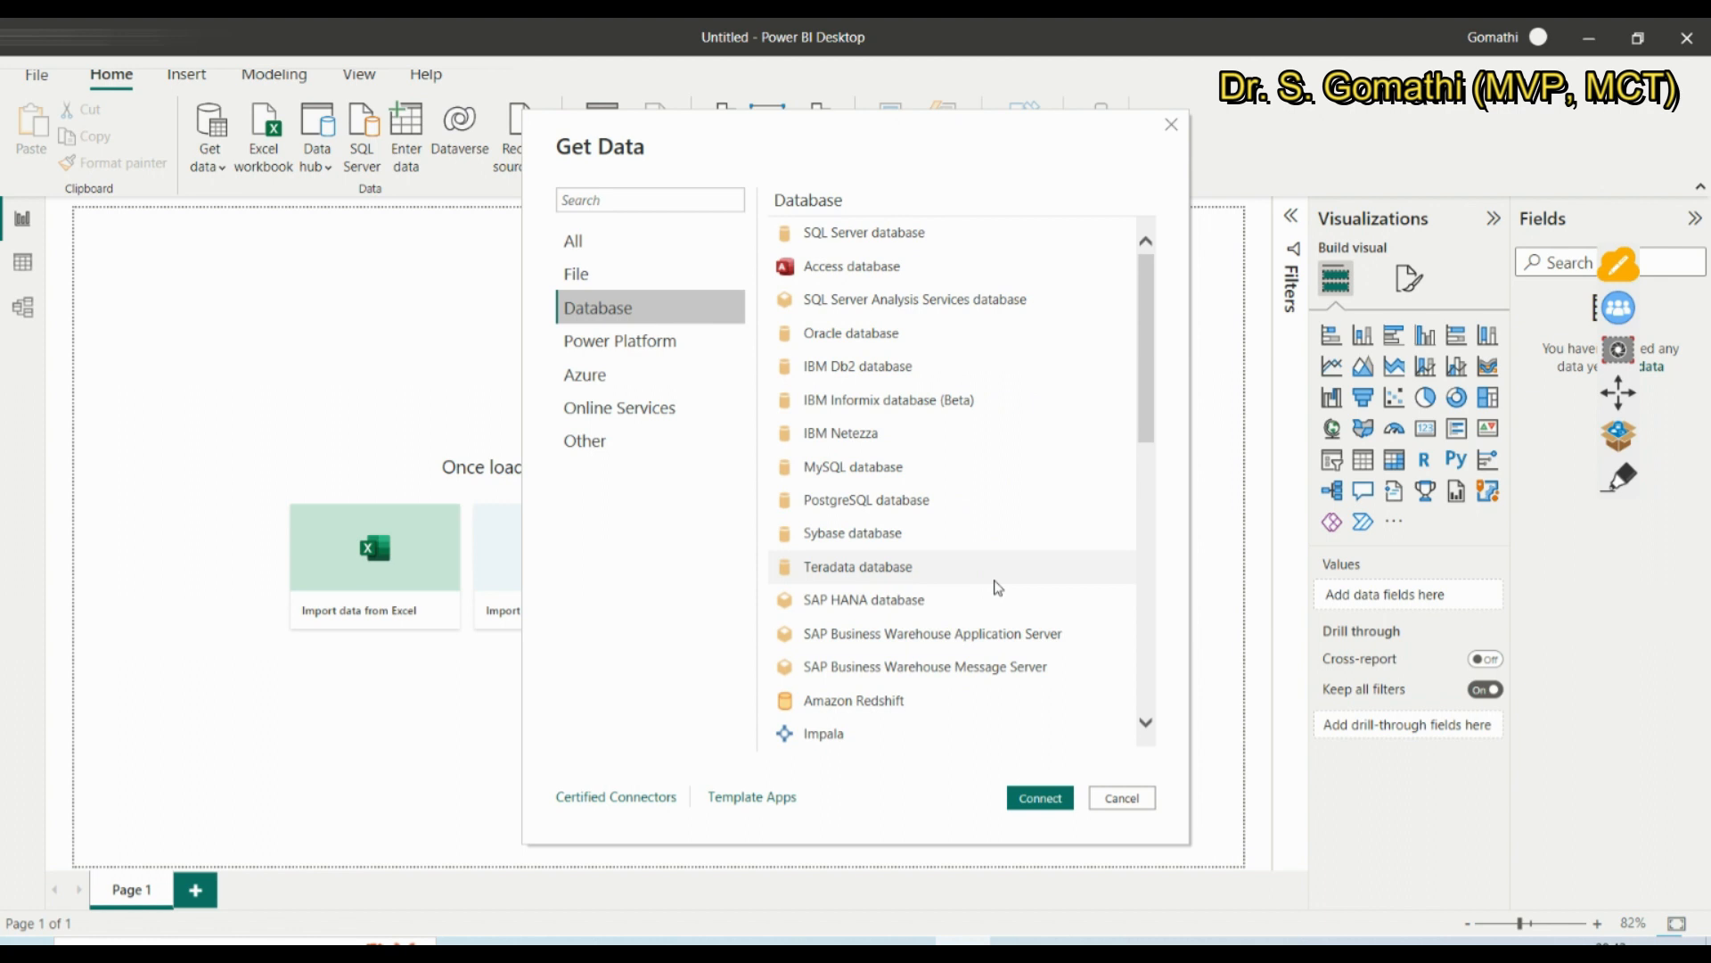
{"action": "scroll", "coordinate": [1002, 516], "scroll_direction": "down", "scroll_amount": 8}
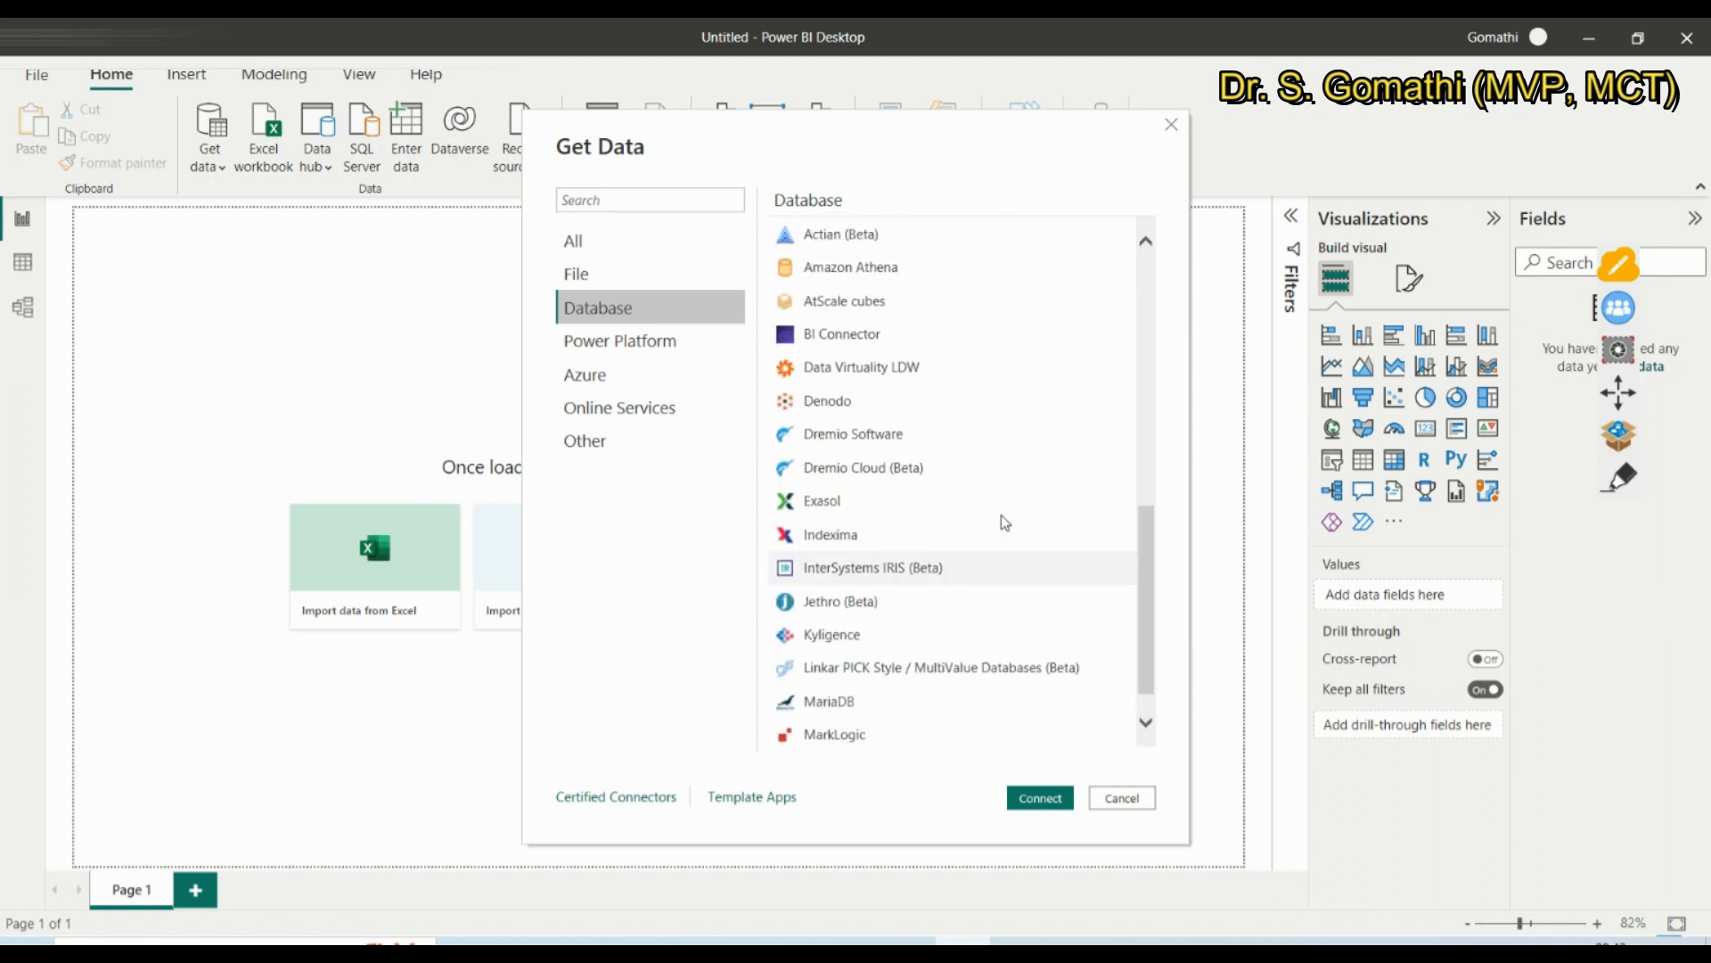
{"action": "scroll", "coordinate": [1002, 515], "scroll_direction": "up", "scroll_amount": 8}
Review the connectors in the Power Platform category and in the Azure category
{"action": "left_click", "coordinate": [633, 343]}
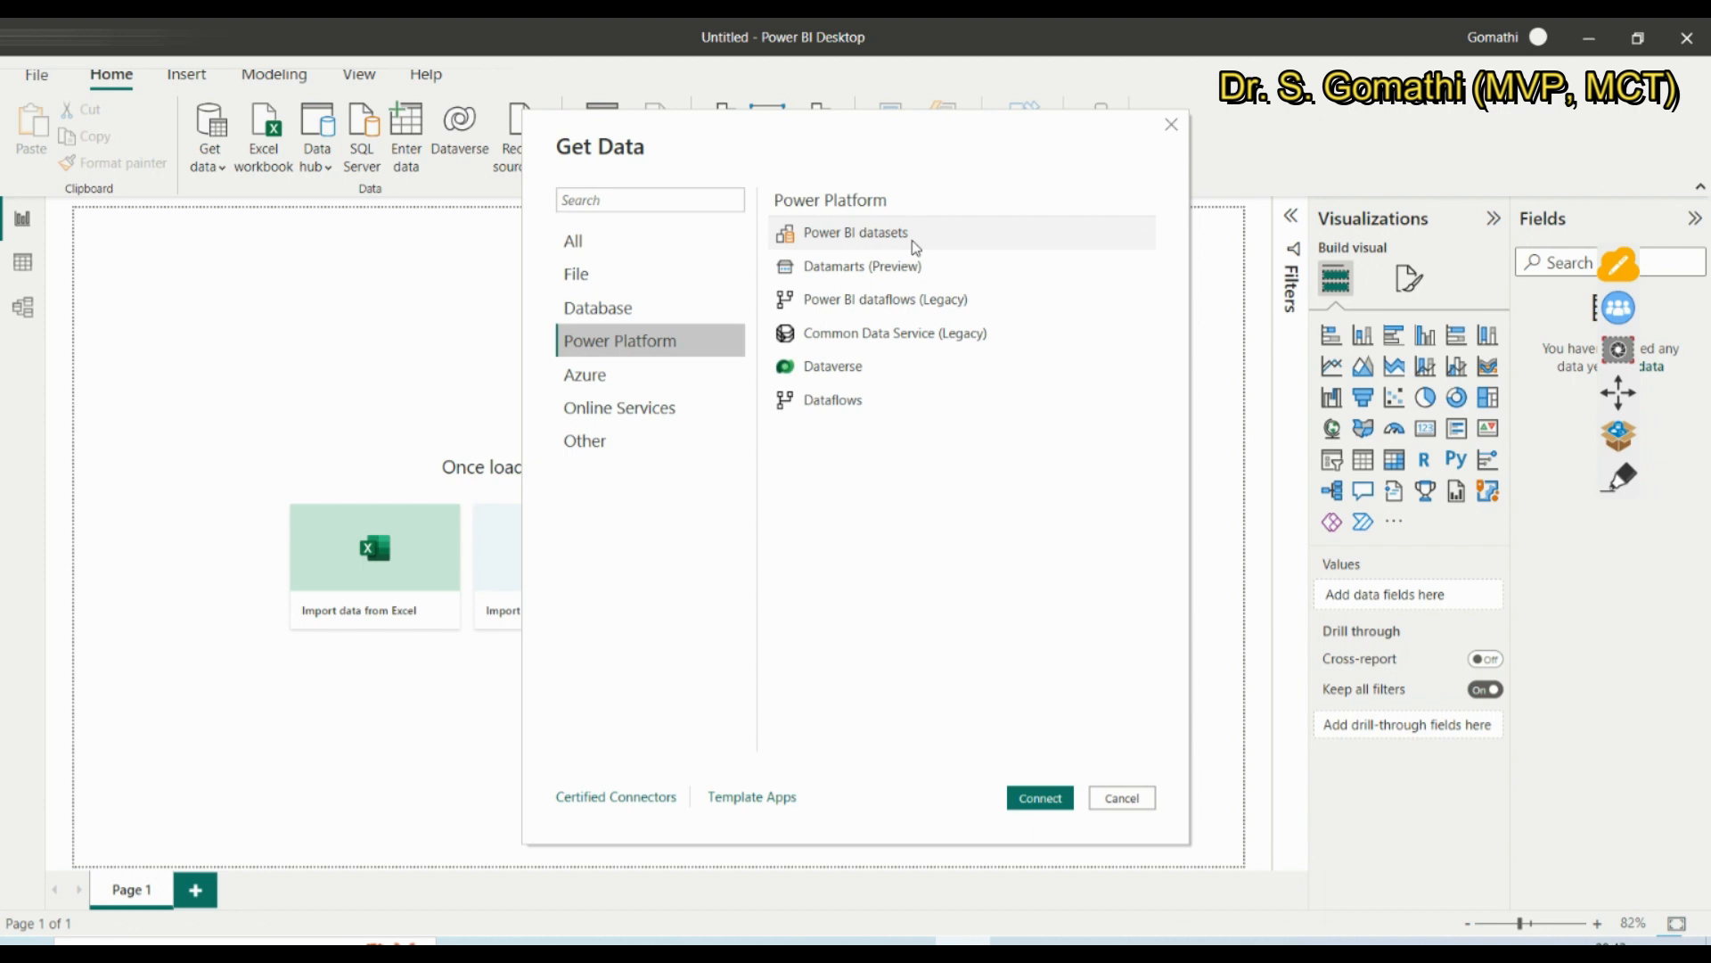
{"action": "left_click", "coordinate": [620, 386]}
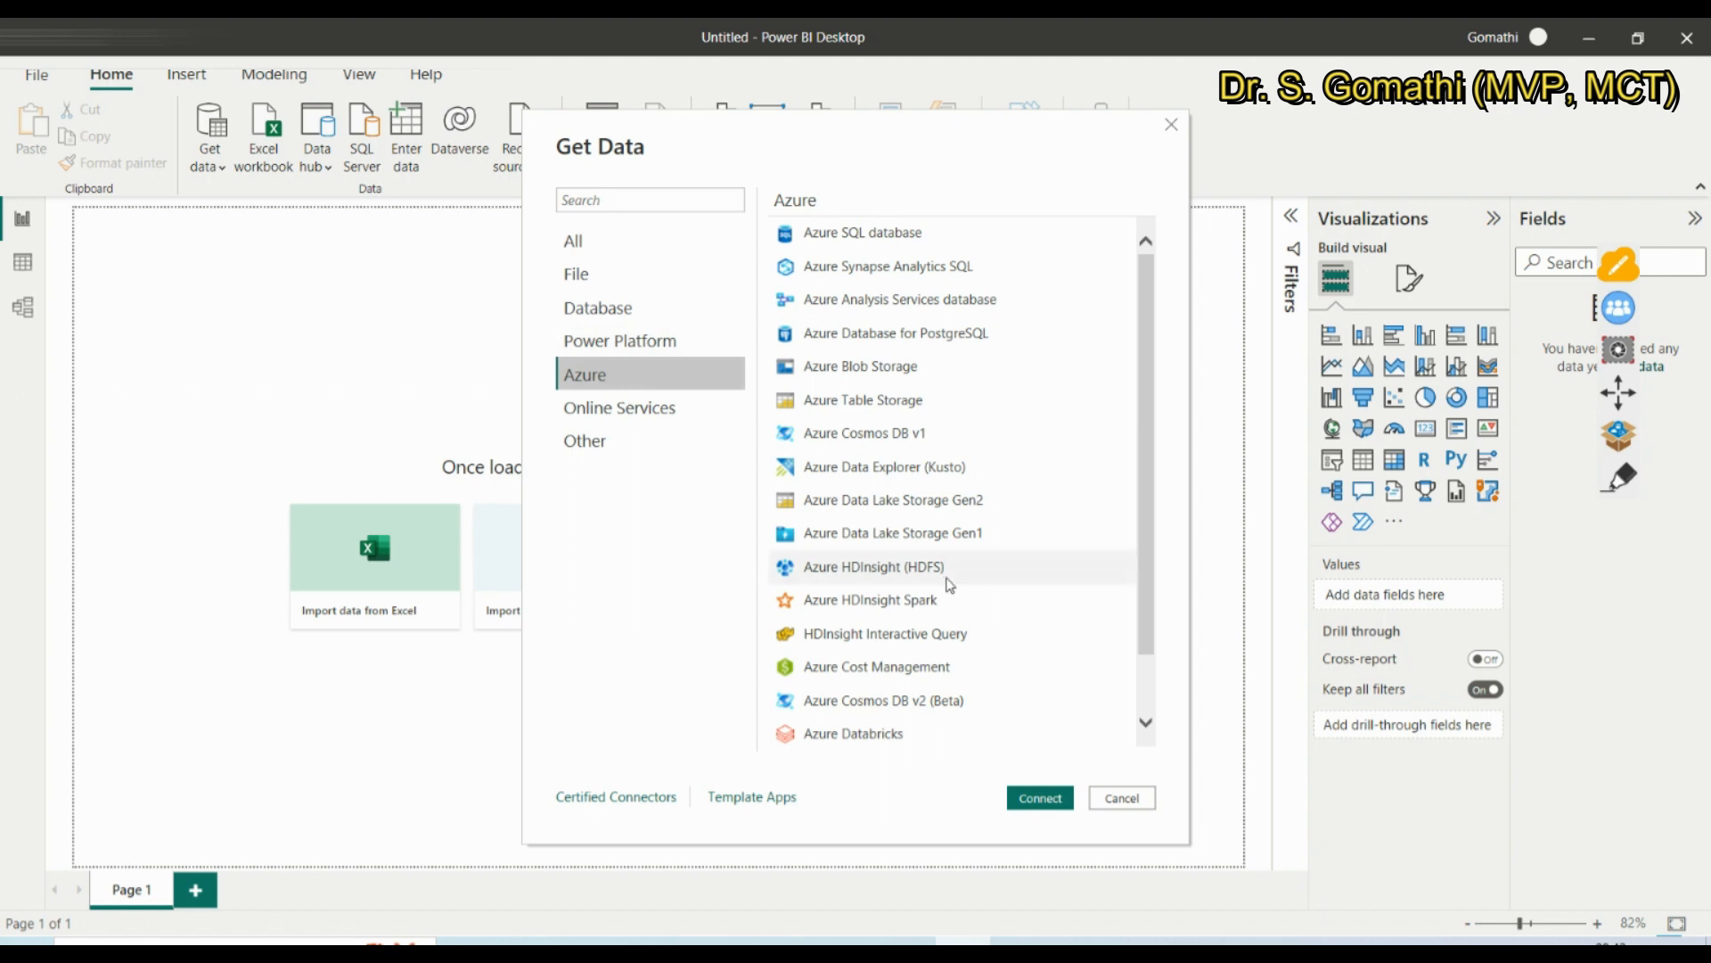
{"action": "scroll", "coordinate": [950, 586], "scroll_direction": "down", "scroll_amount": 1}
{"action": "scroll", "coordinate": [951, 585], "scroll_direction": "up", "scroll_amount": 1}
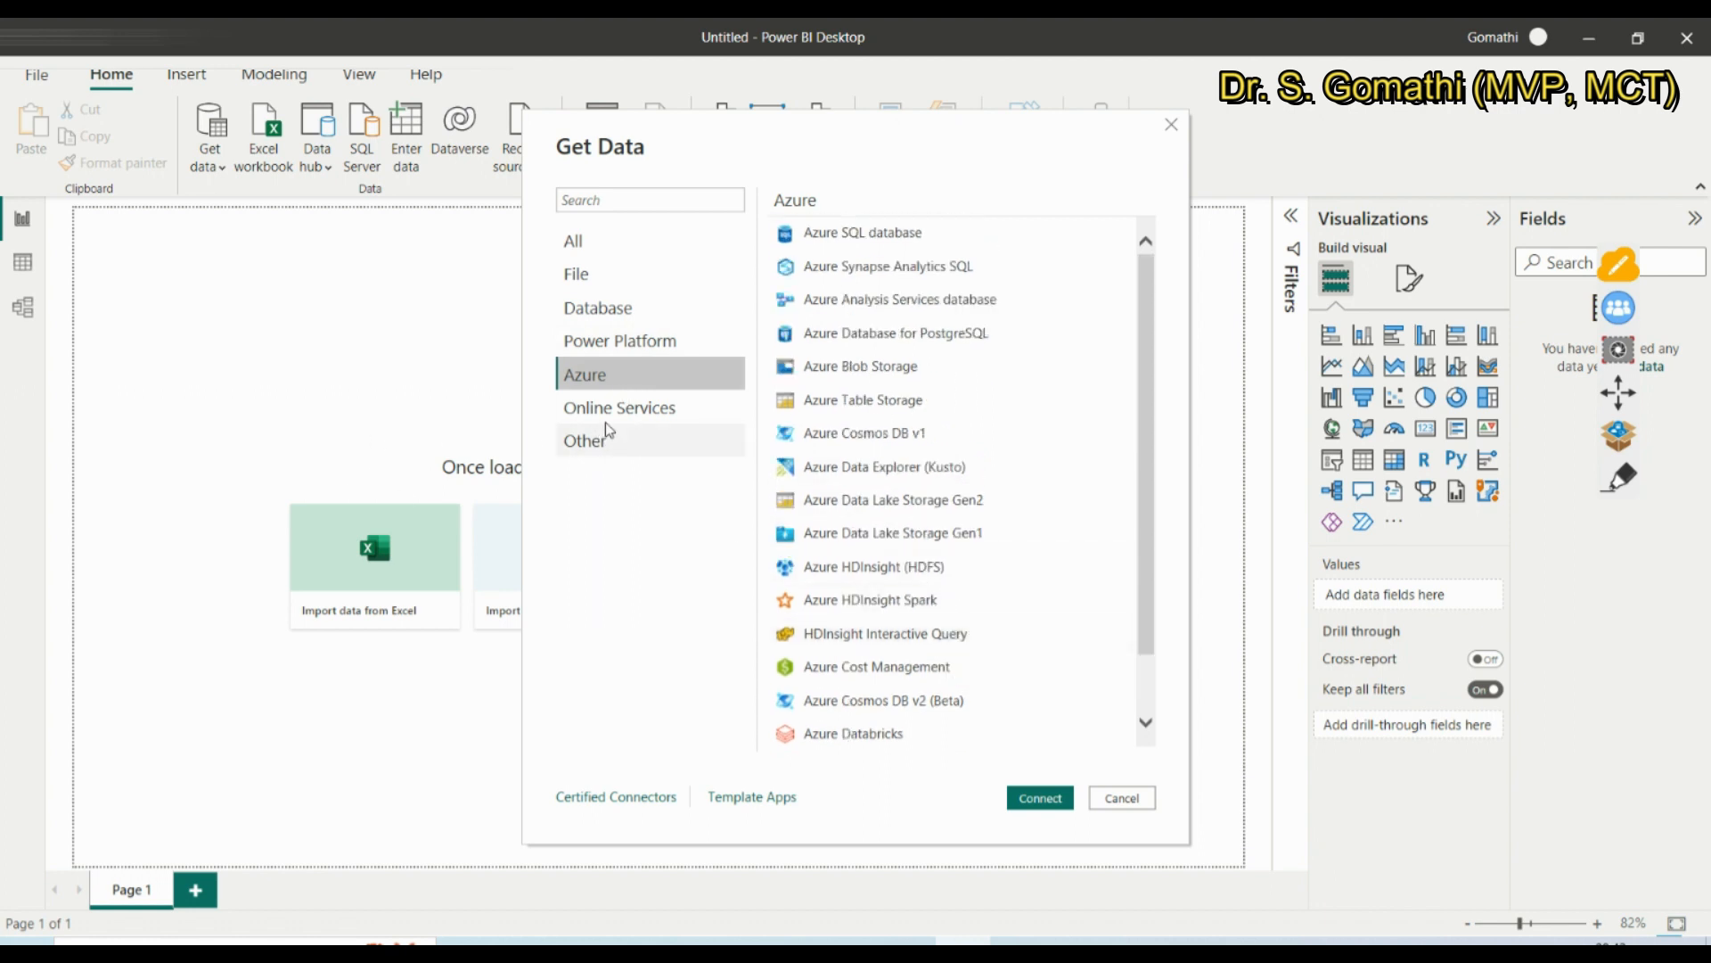
Examine the Online Services connectors from the beginning to the end of the list
{"action": "left_click", "coordinate": [647, 412]}
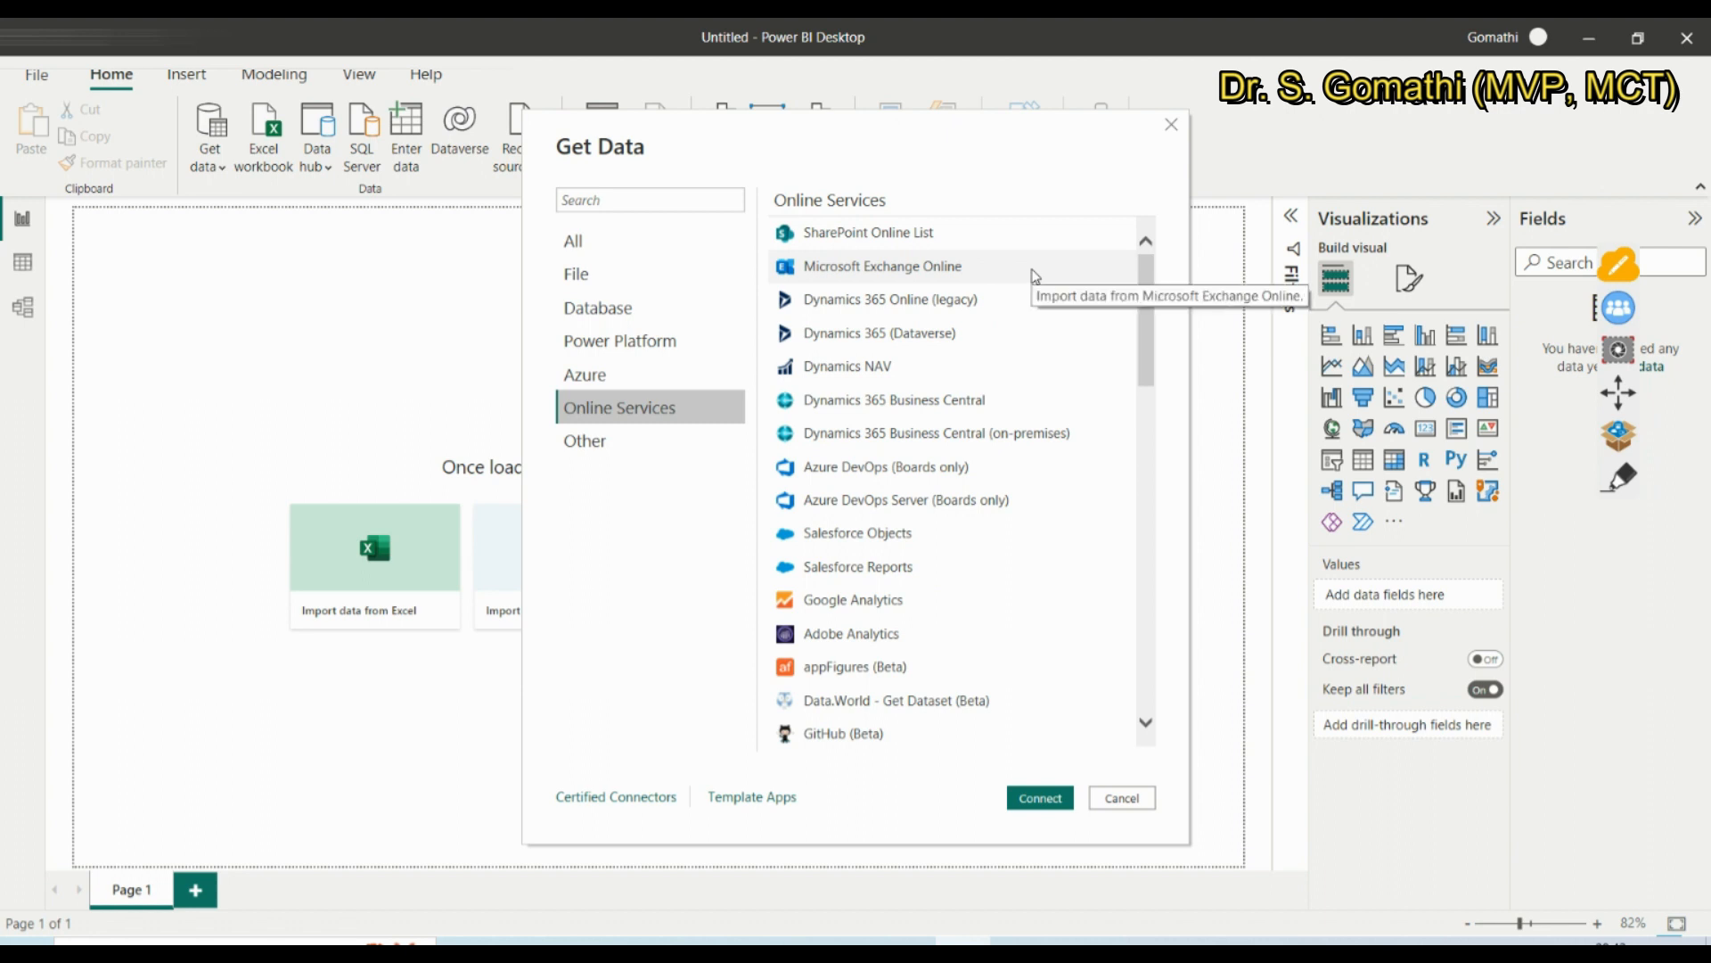
{"action": "scroll", "coordinate": [963, 357], "scroll_direction": "down", "scroll_amount": 3}
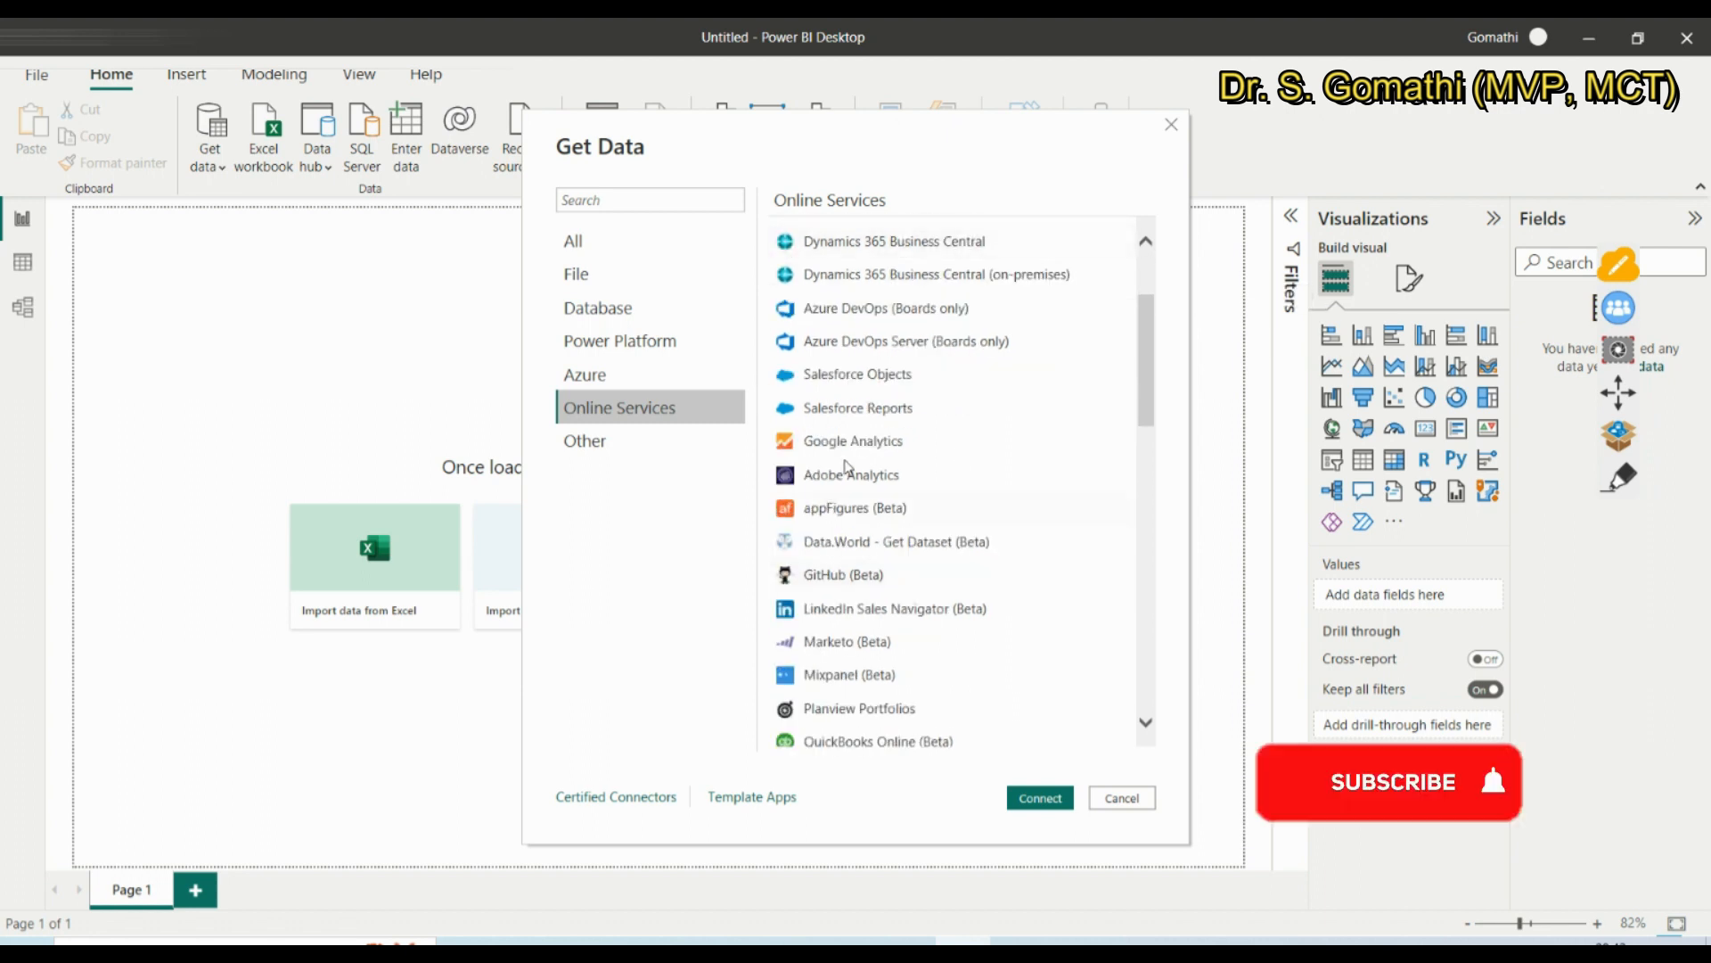
{"action": "scroll", "coordinate": [986, 485], "scroll_direction": "down", "scroll_amount": 3}
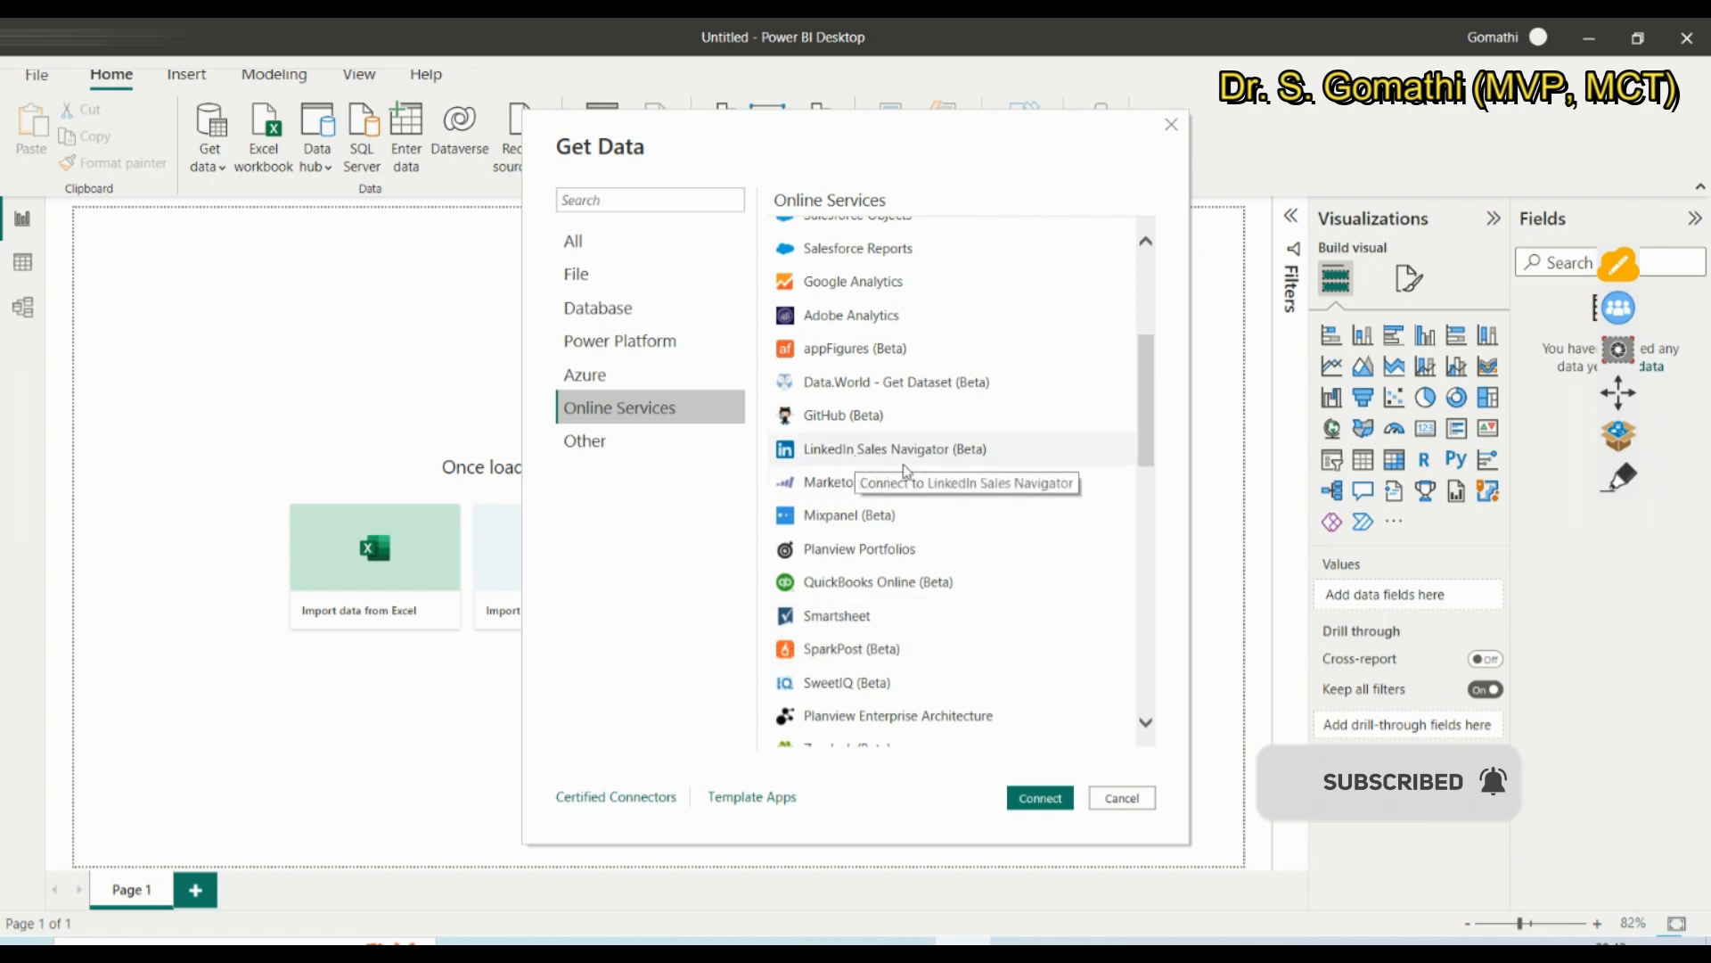
{"action": "scroll", "coordinate": [925, 478], "scroll_direction": "down", "scroll_amount": 1}
{"action": "scroll", "coordinate": [926, 477], "scroll_direction": "up", "scroll_amount": 2}
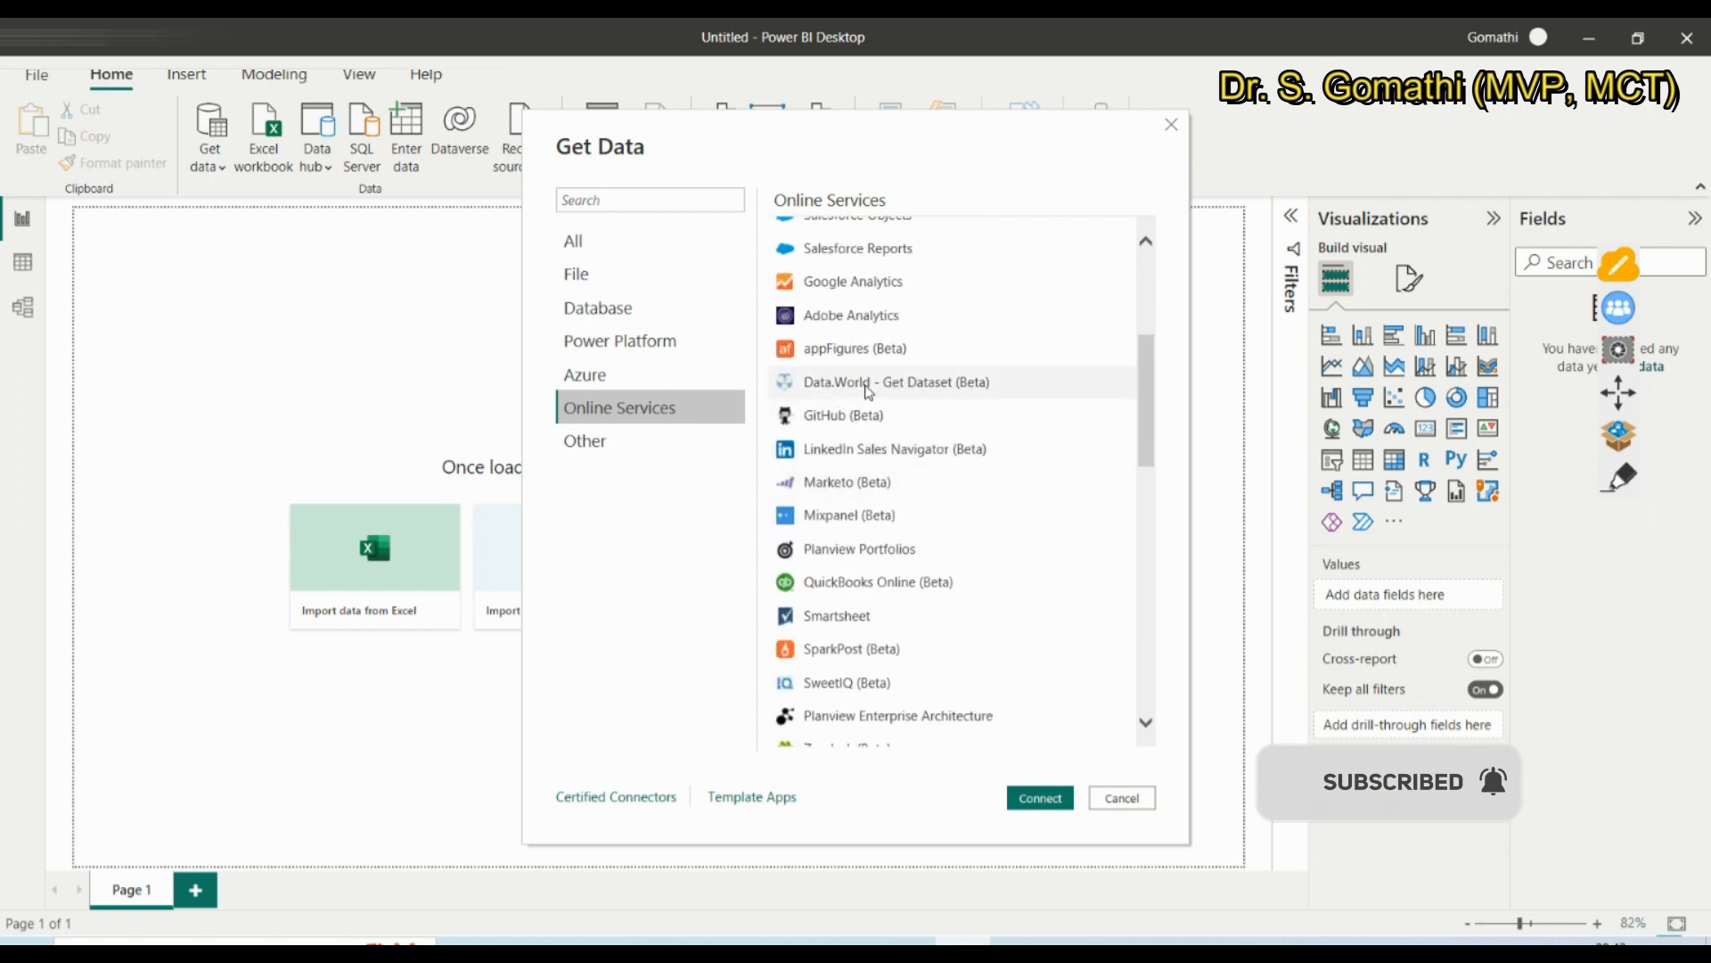
{"action": "scroll", "coordinate": [897, 433], "scroll_direction": "down", "scroll_amount": 2}
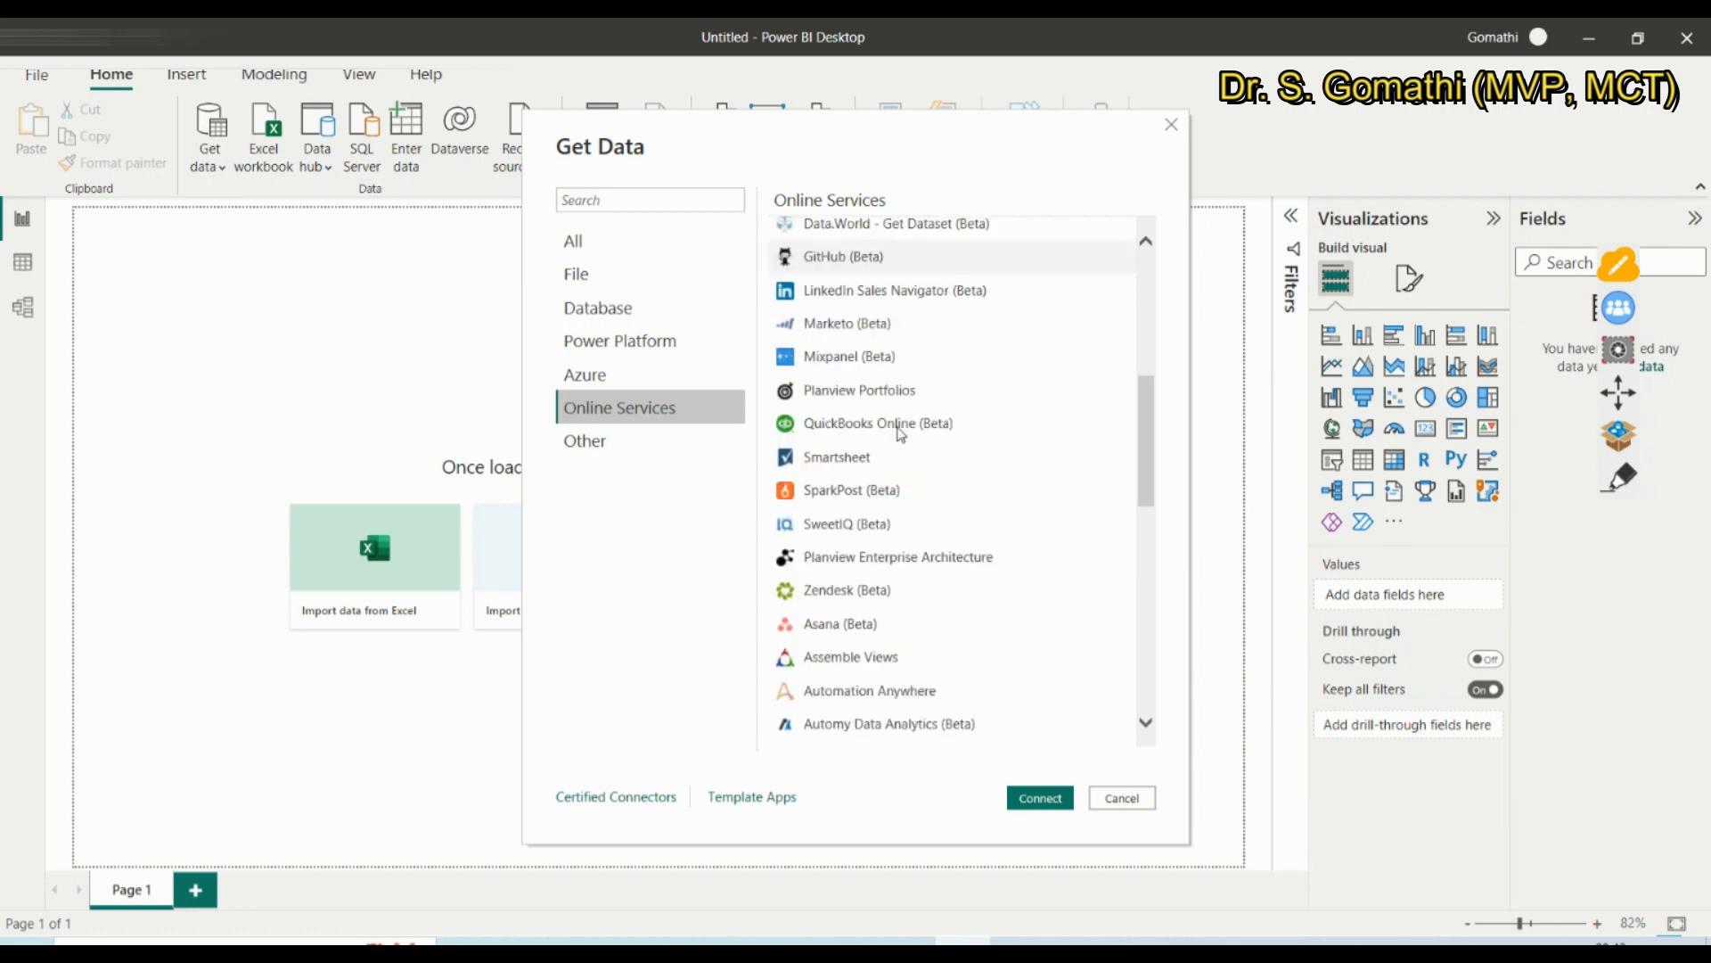
{"action": "scroll", "coordinate": [898, 432], "scroll_direction": "down", "scroll_amount": 2}
{"action": "scroll", "coordinate": [917, 448], "scroll_direction": "down", "scroll_amount": 5}
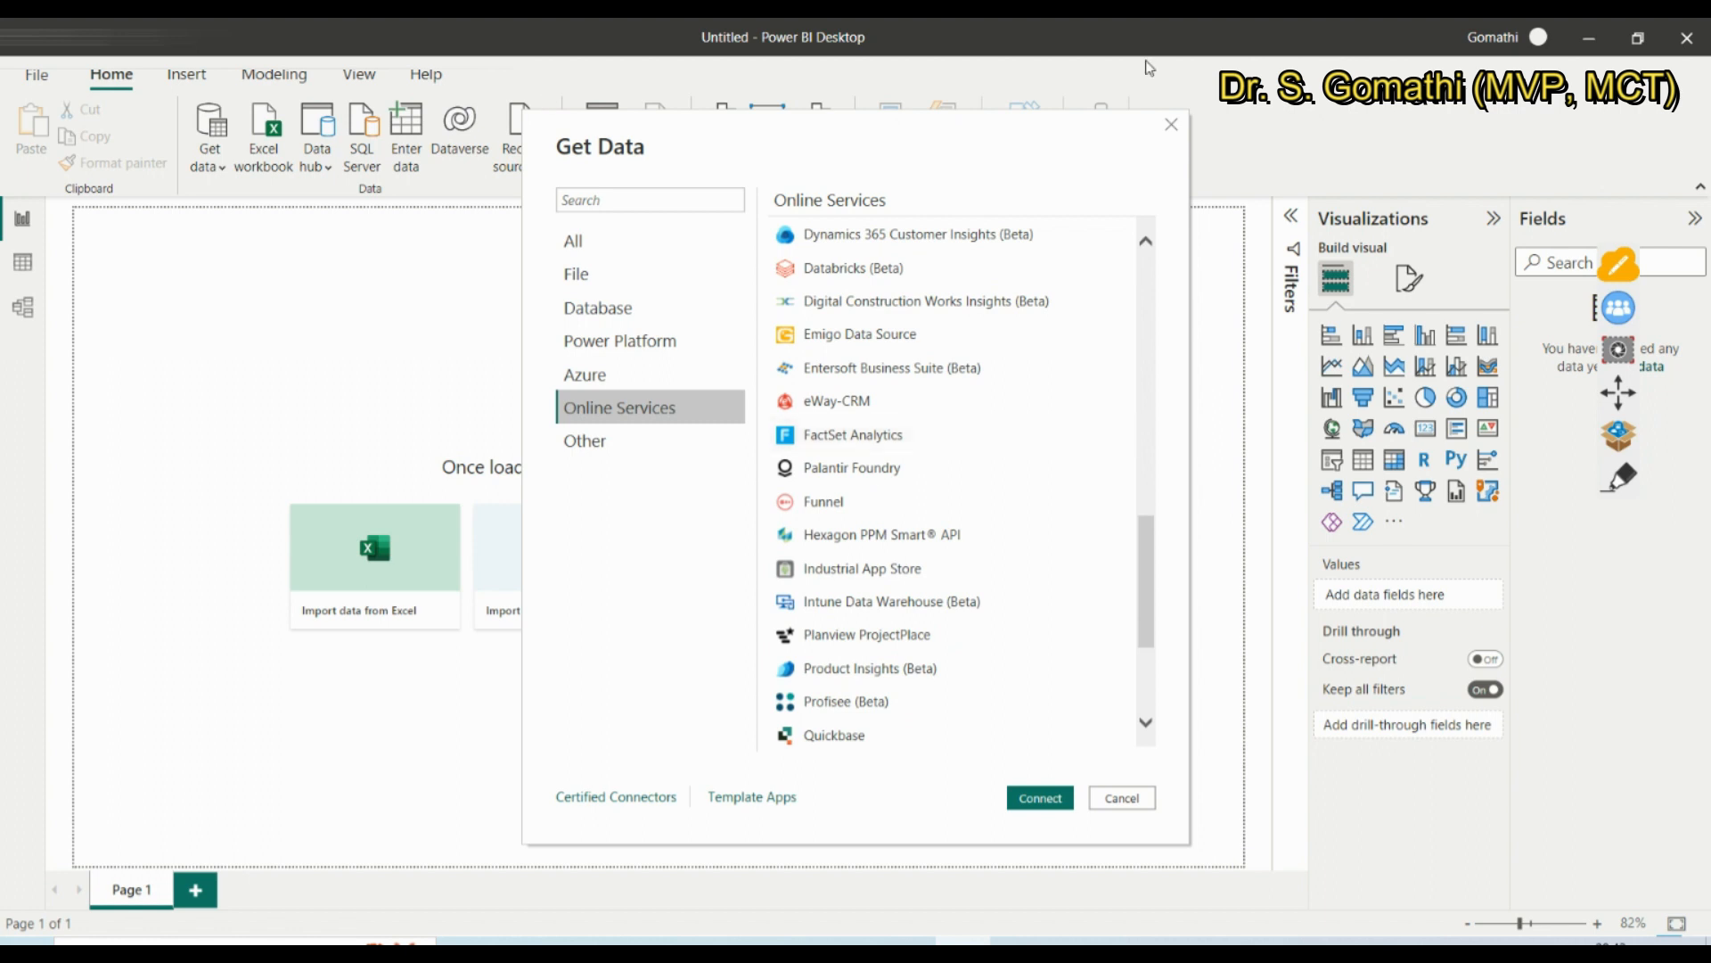
{"action": "scroll", "coordinate": [937, 444], "scroll_direction": "down", "scroll_amount": 3}
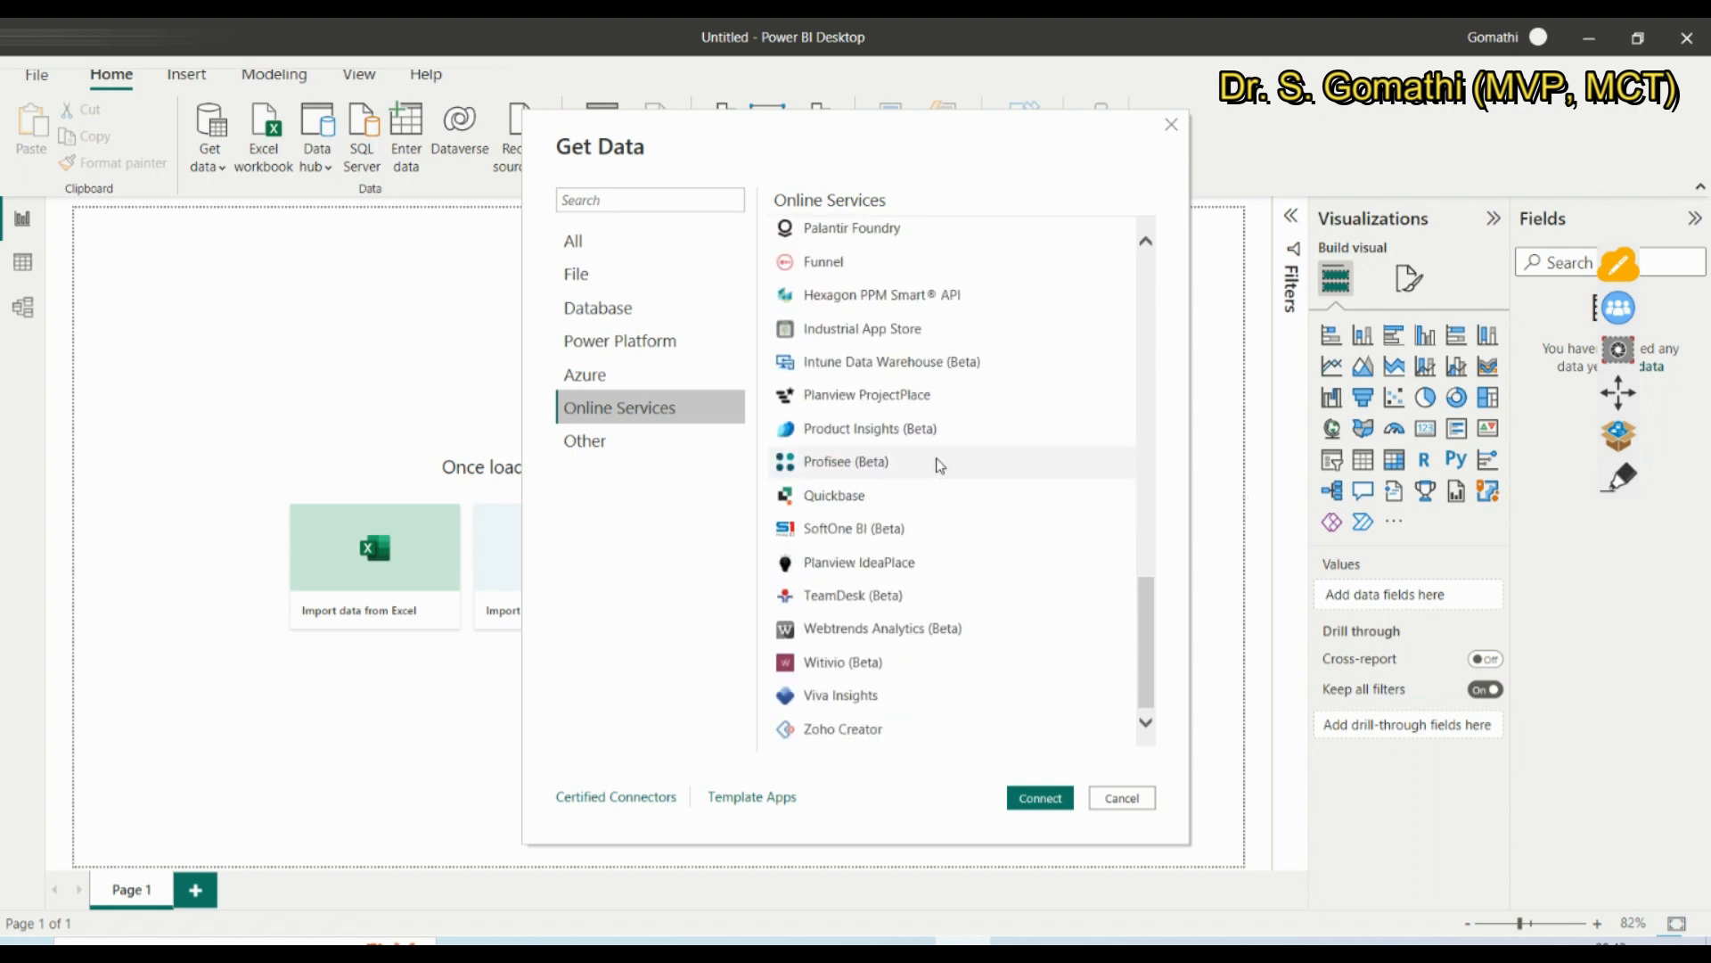
Look through the full list of connectors in the Other category
{"action": "left_click", "coordinate": [657, 454]}
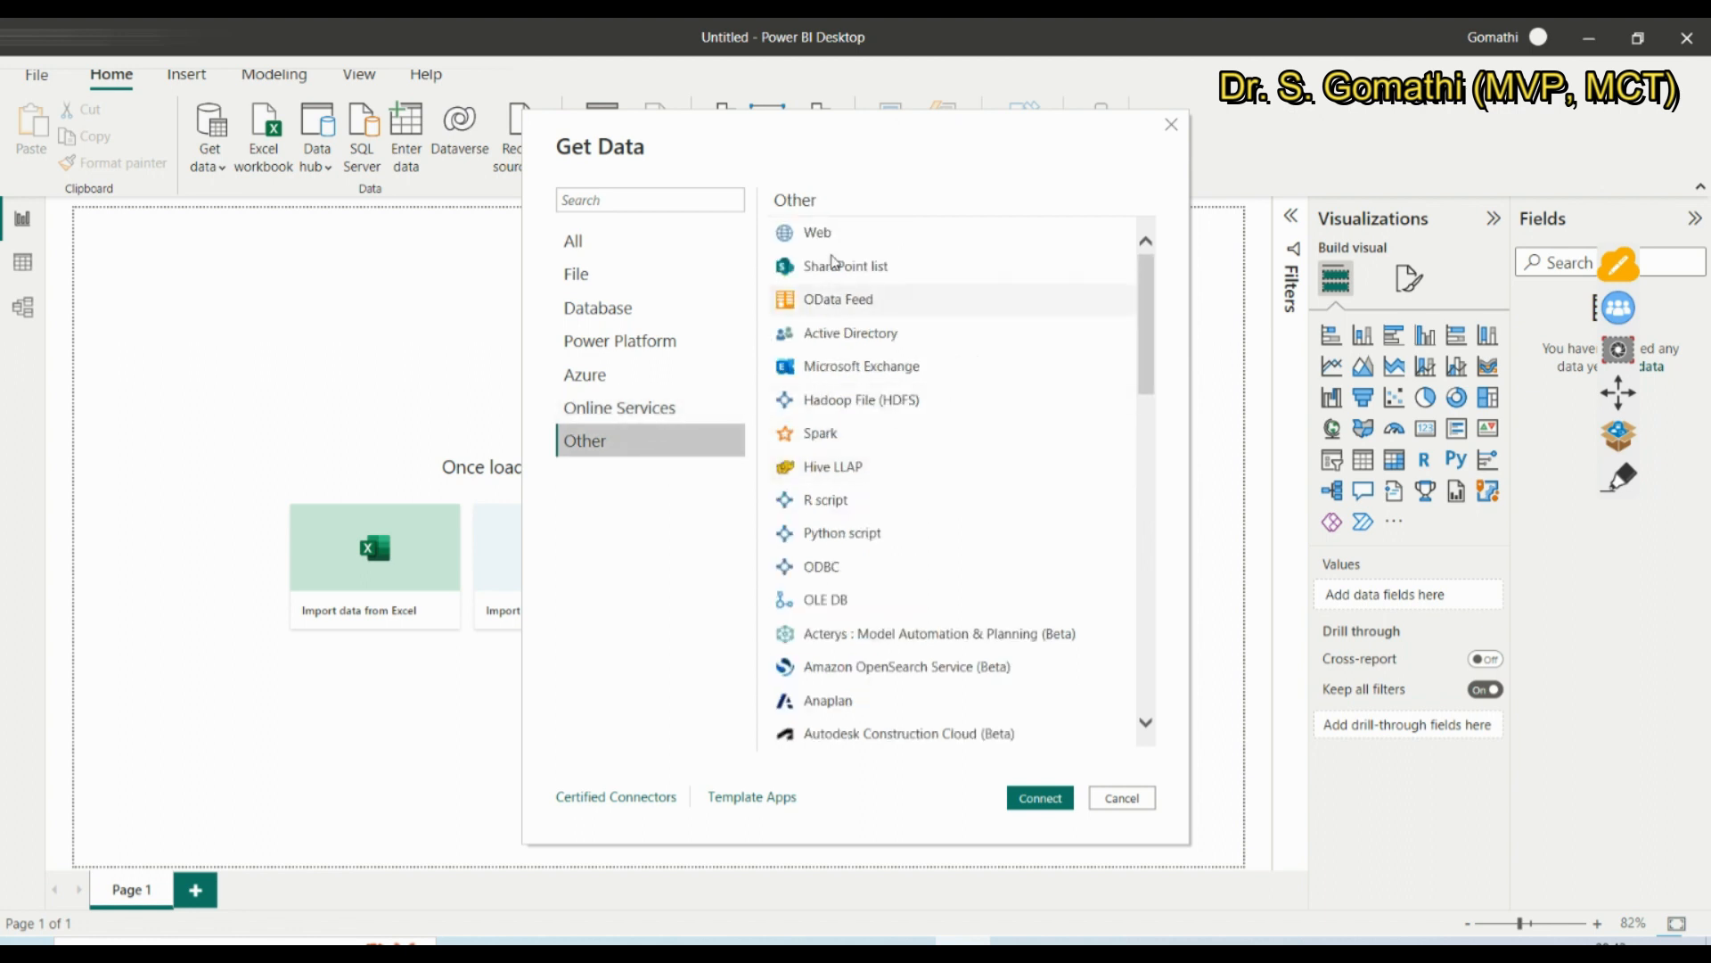
{"action": "scroll", "coordinate": [910, 422], "scroll_direction": "down", "scroll_amount": 1}
{"action": "scroll", "coordinate": [910, 422], "scroll_direction": "down", "scroll_amount": 10}
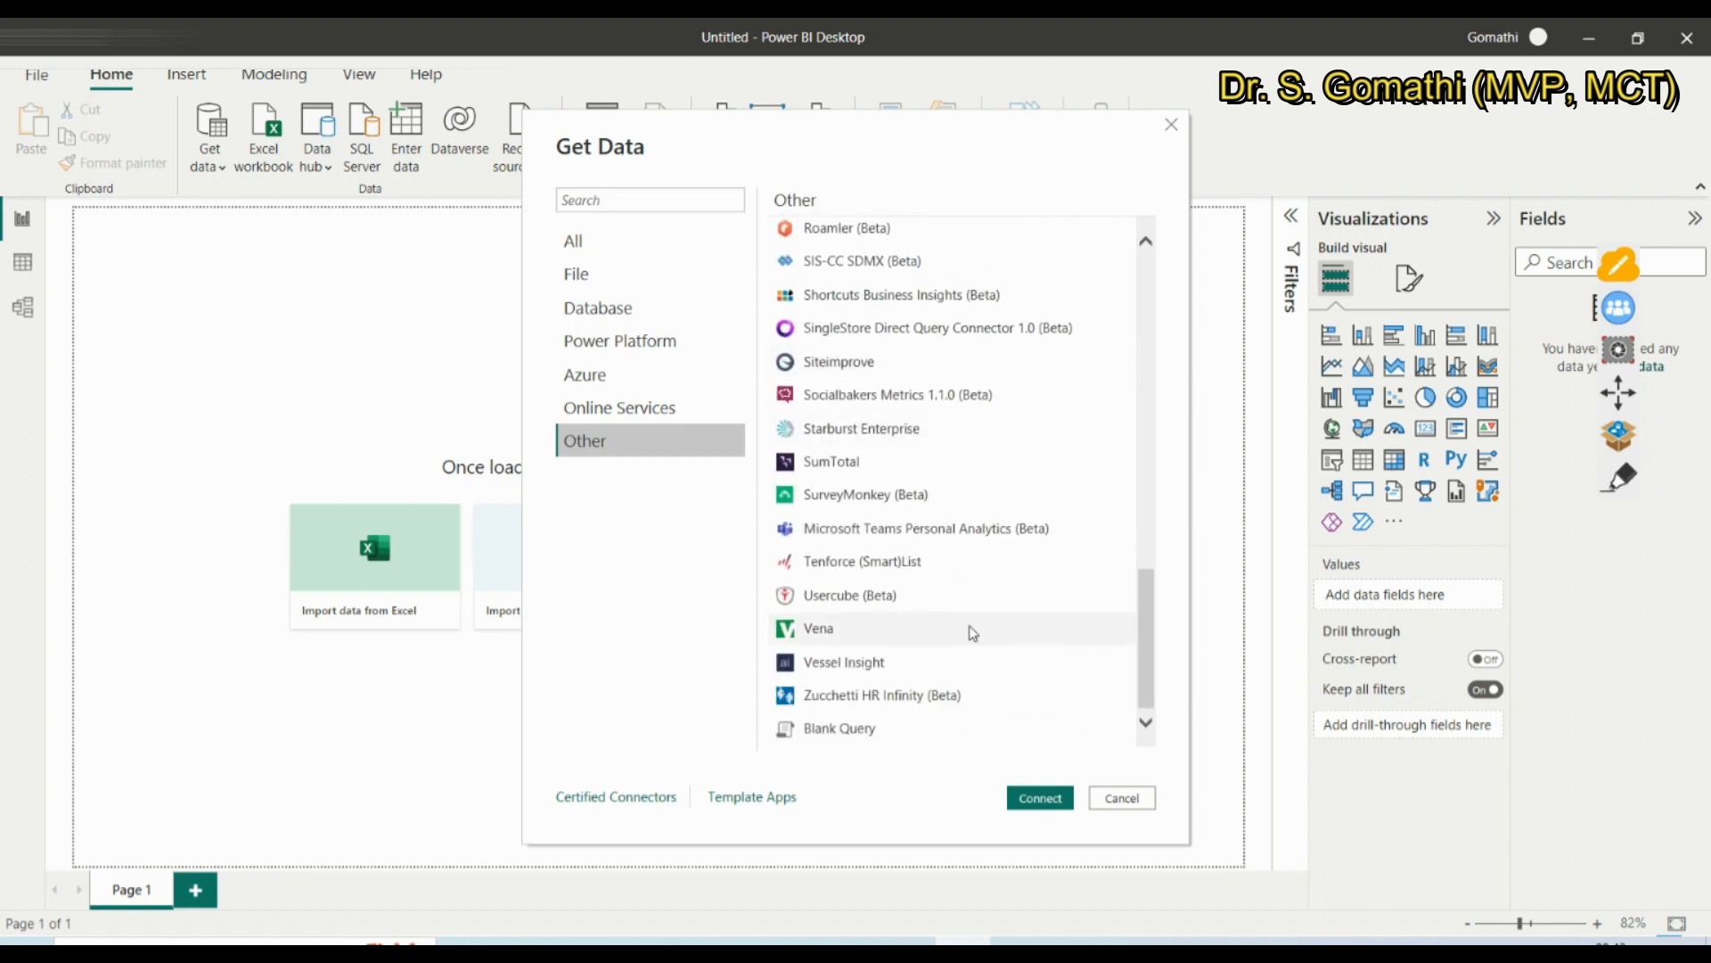
{"action": "scroll", "coordinate": [972, 629], "scroll_direction": "up", "scroll_amount": 12}
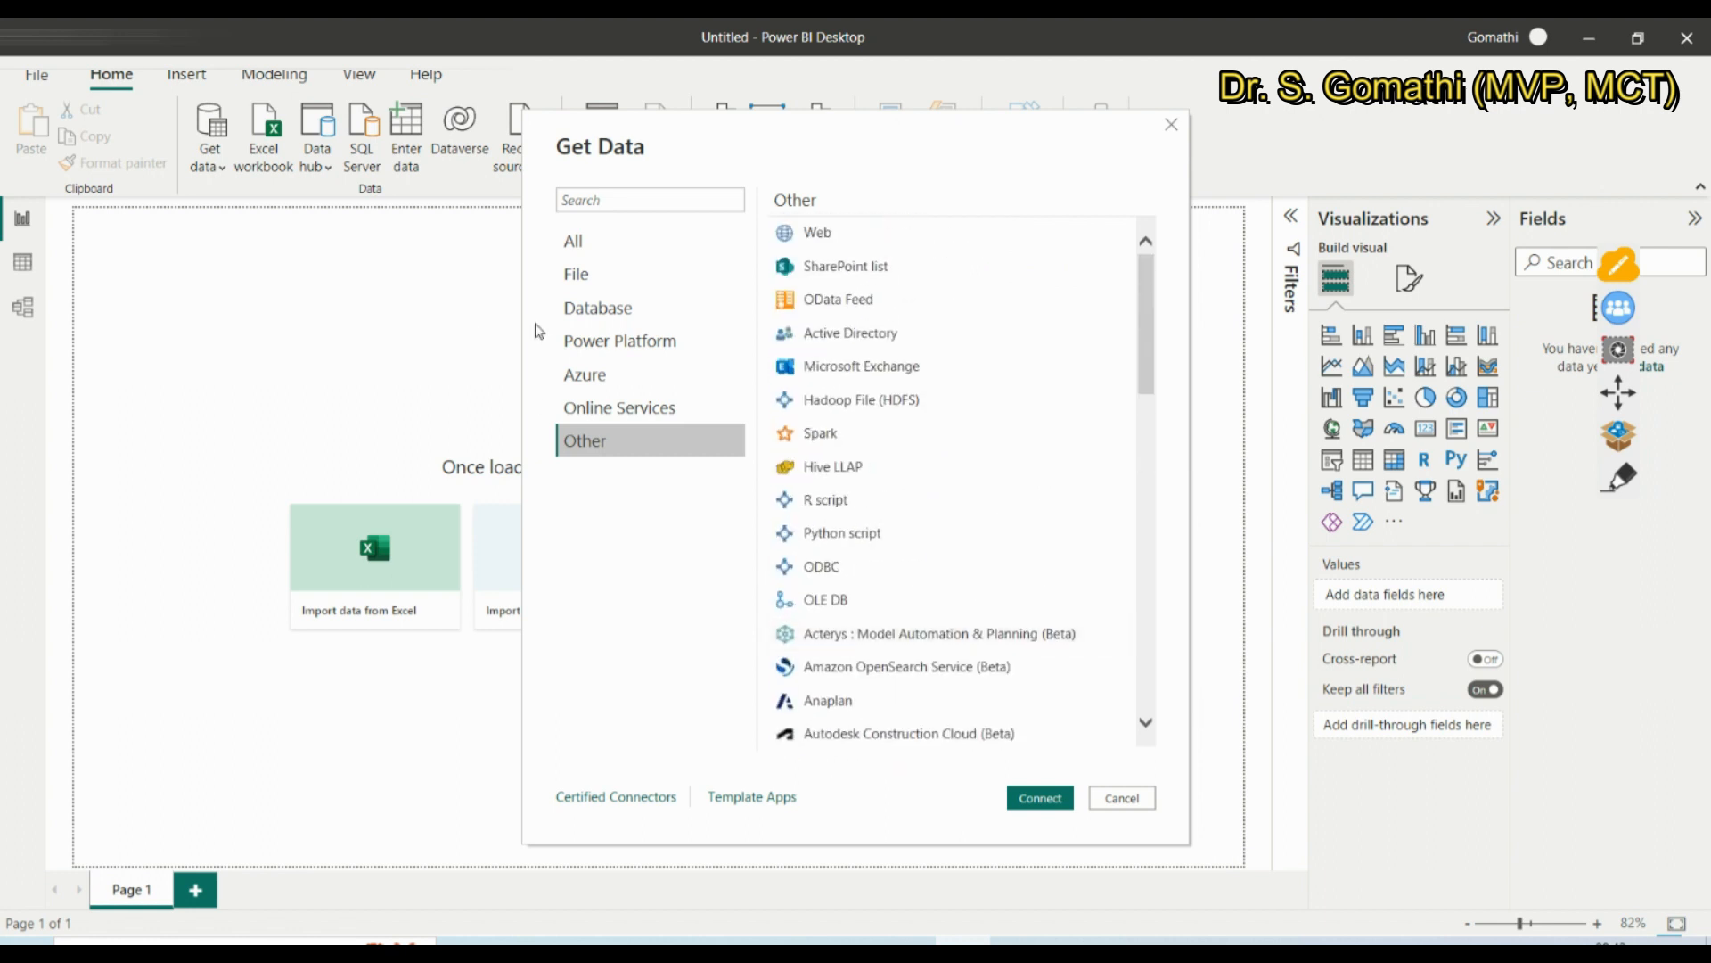
Connect to an Excel Workbook from the File category to bring up the file selection dialog
{"action": "left_click", "coordinate": [590, 275]}
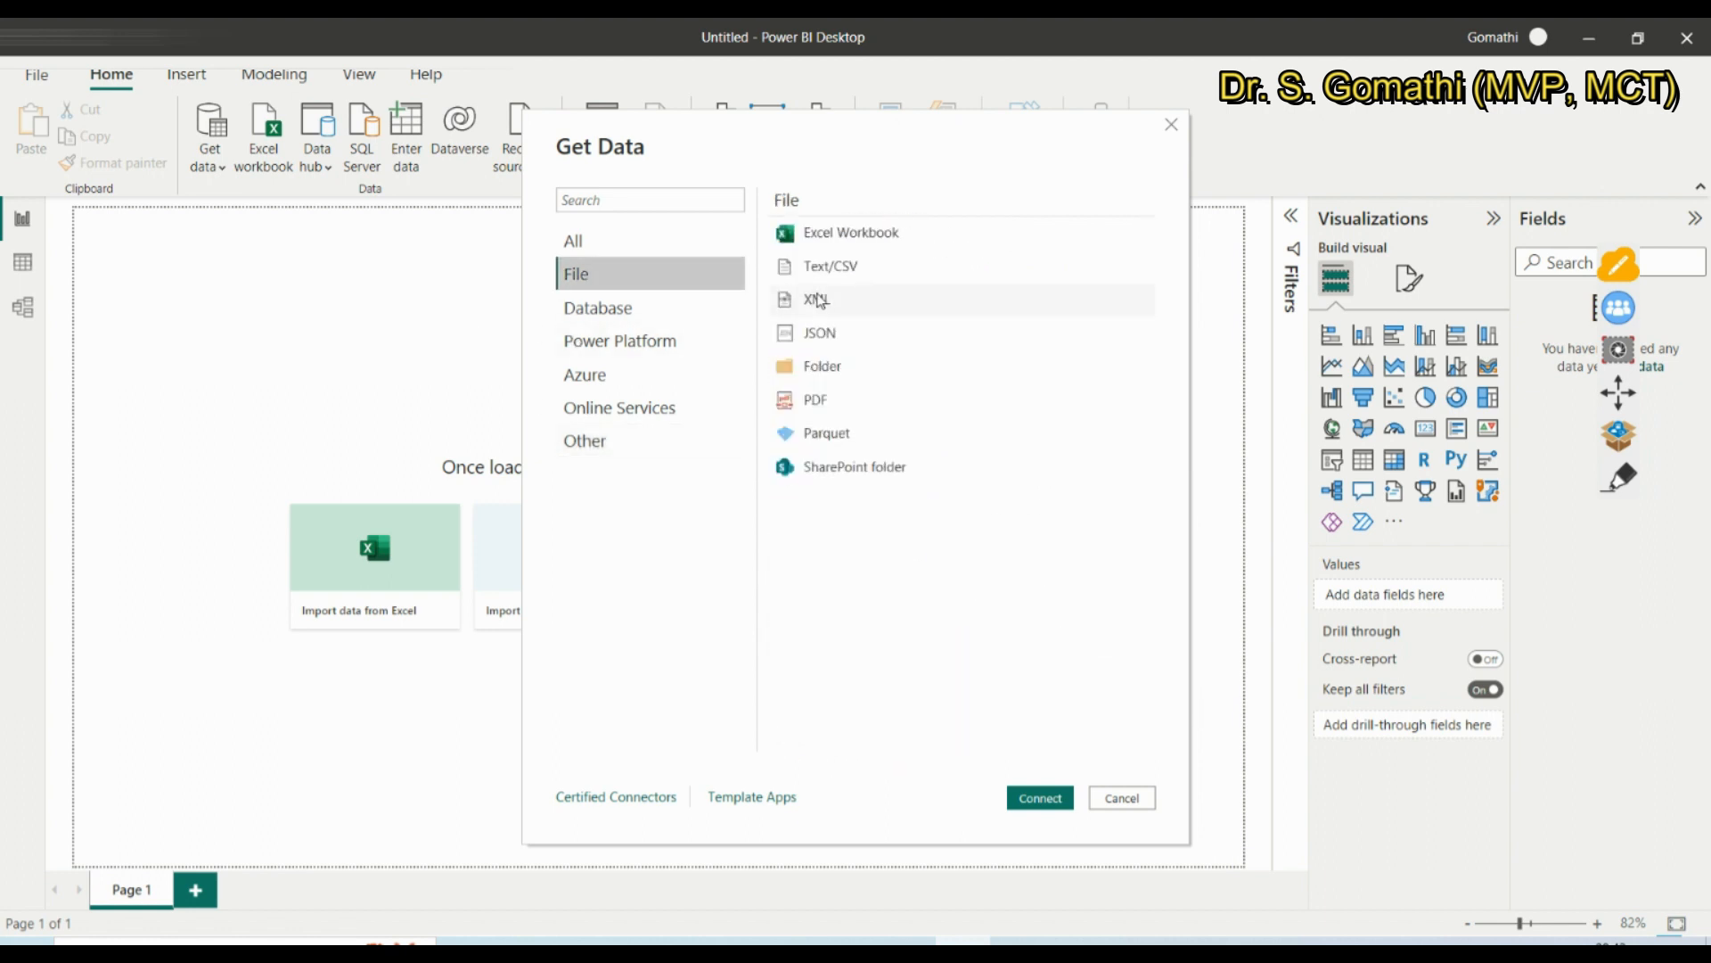
{"action": "left_click", "coordinate": [886, 244]}
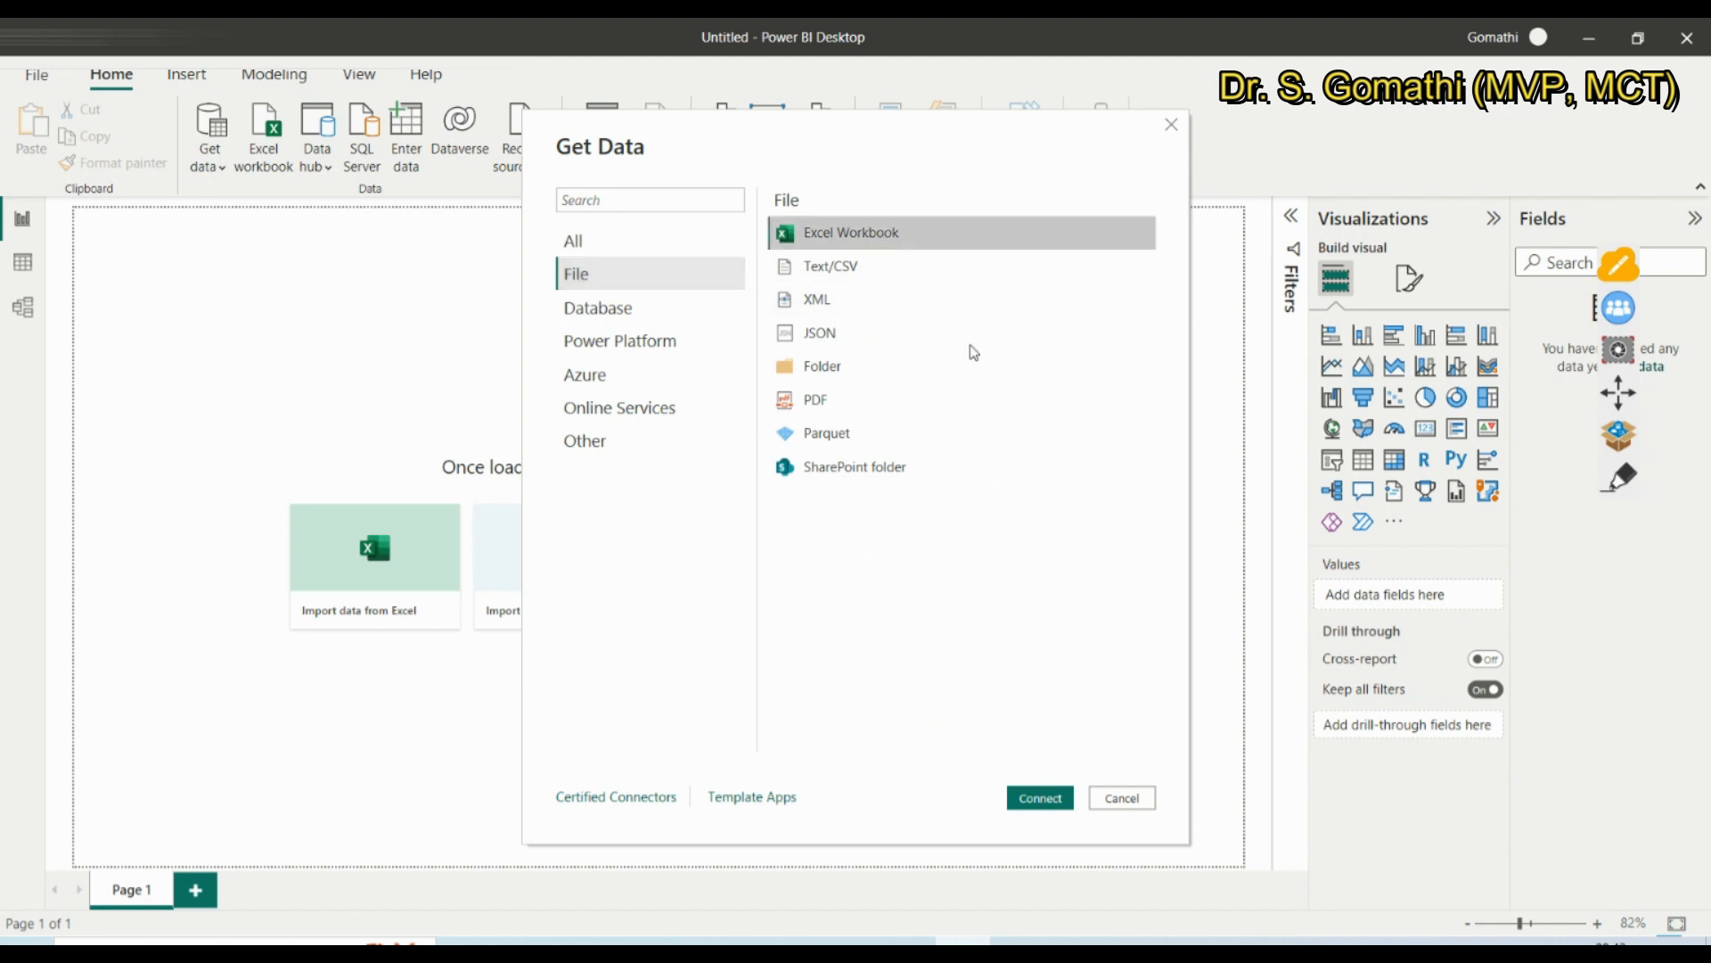
{"action": "left_click", "coordinate": [1034, 799]}
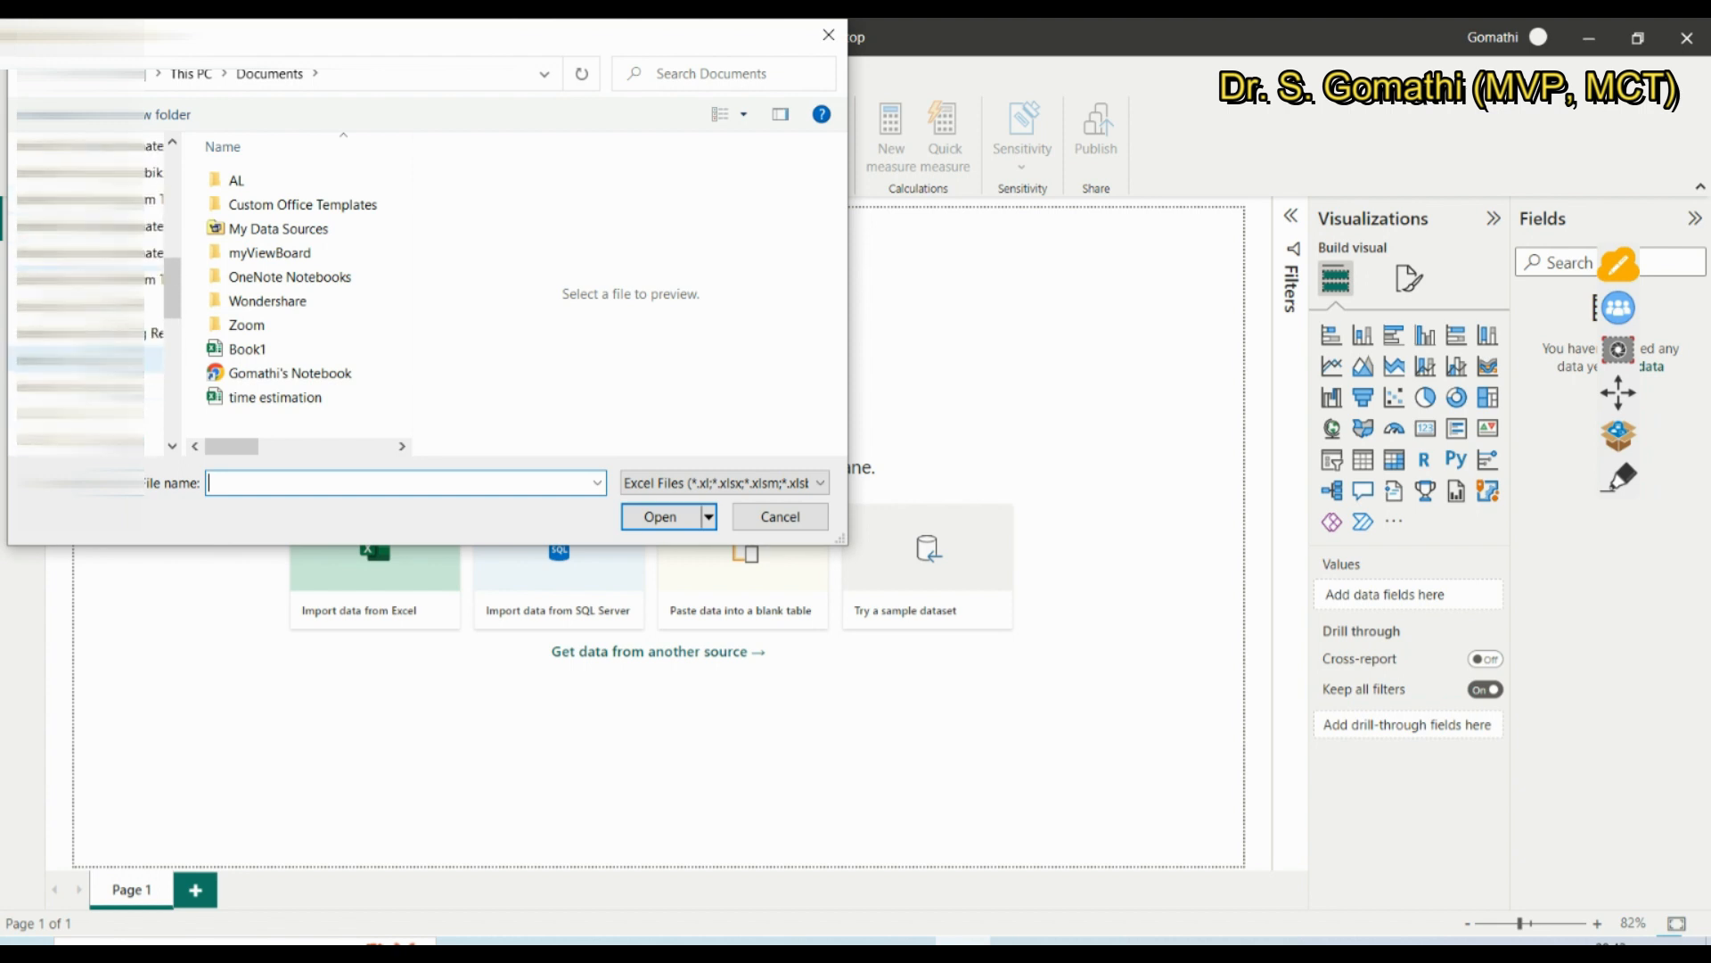
Browse to the Data folder inside the Power platform folder and open the Sales workbook as the data source
{"action": "scroll", "coordinate": [107, 352], "scroll_direction": "up", "scroll_amount": 5}
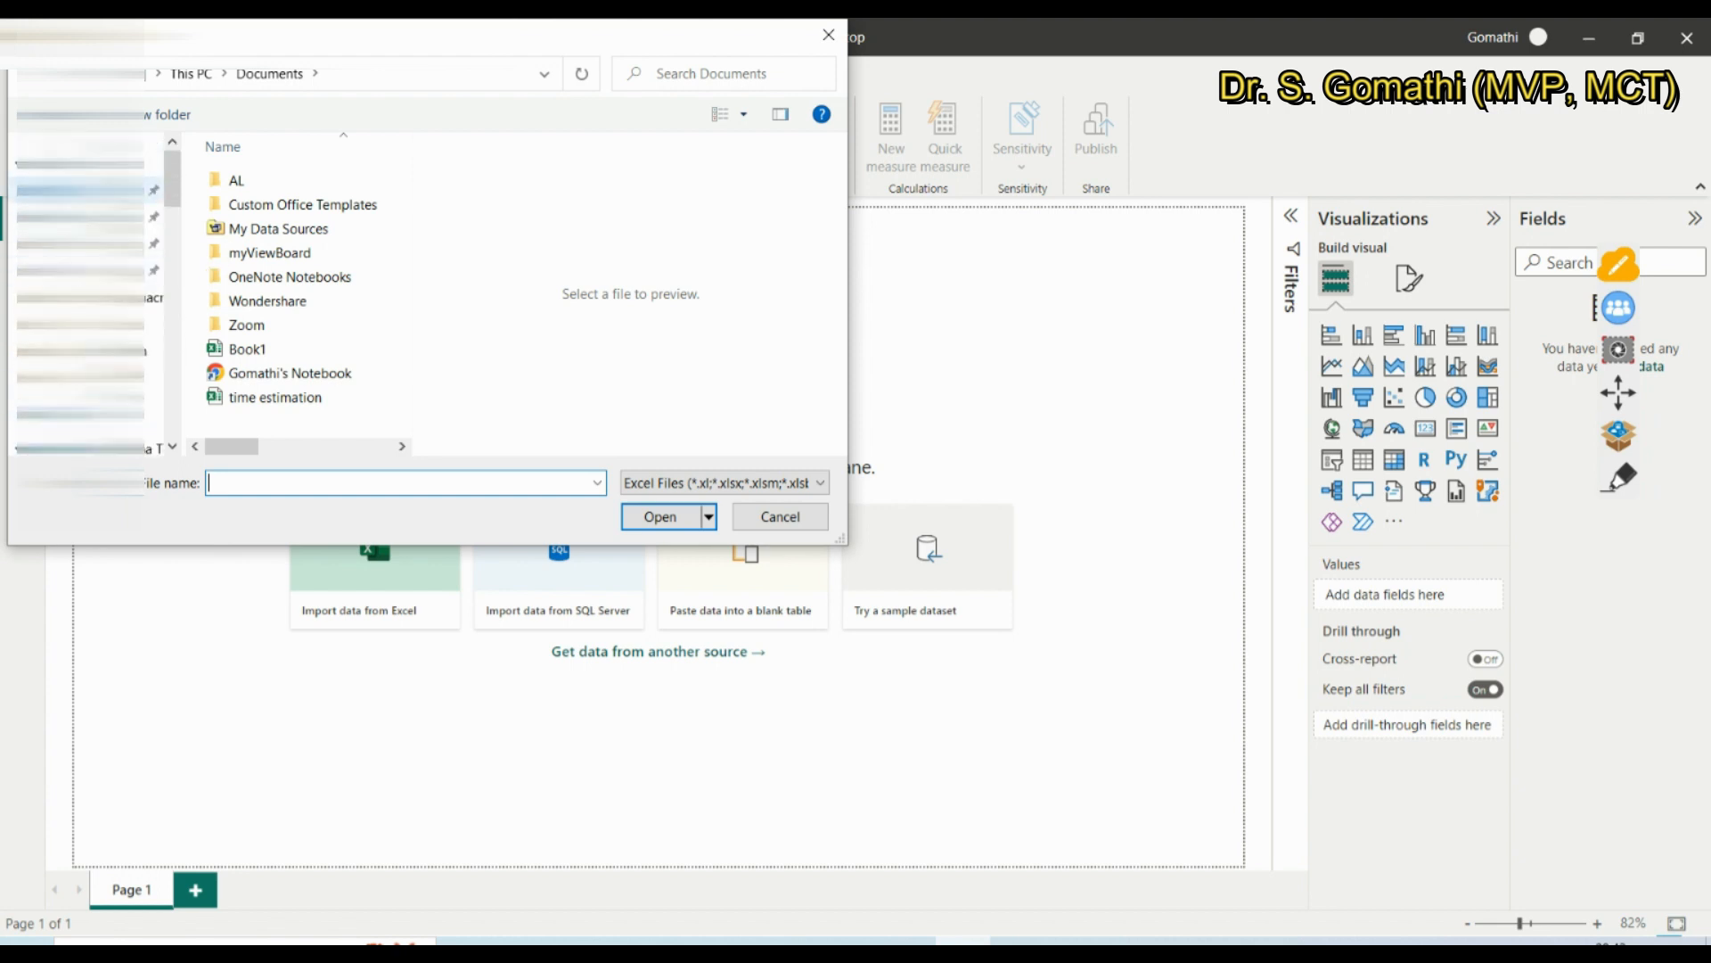
{"action": "left_click", "coordinate": [89, 377]}
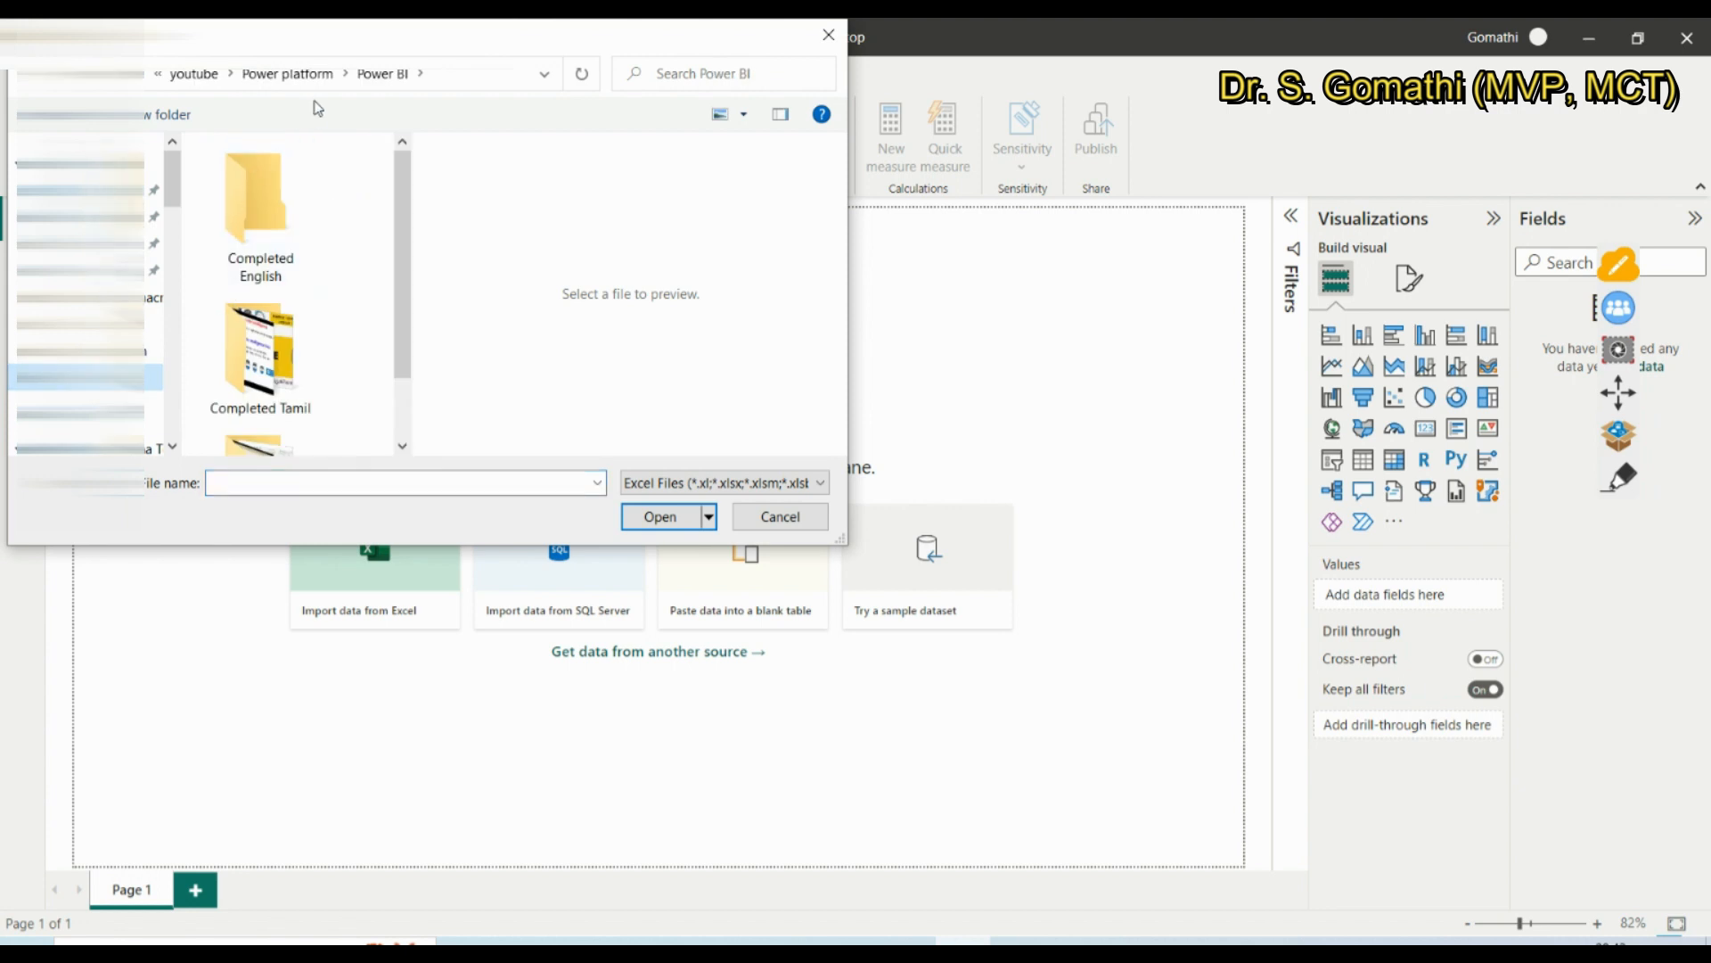
{"action": "left_click", "coordinate": [322, 77]}
{"action": "double_click", "coordinate": [264, 245]}
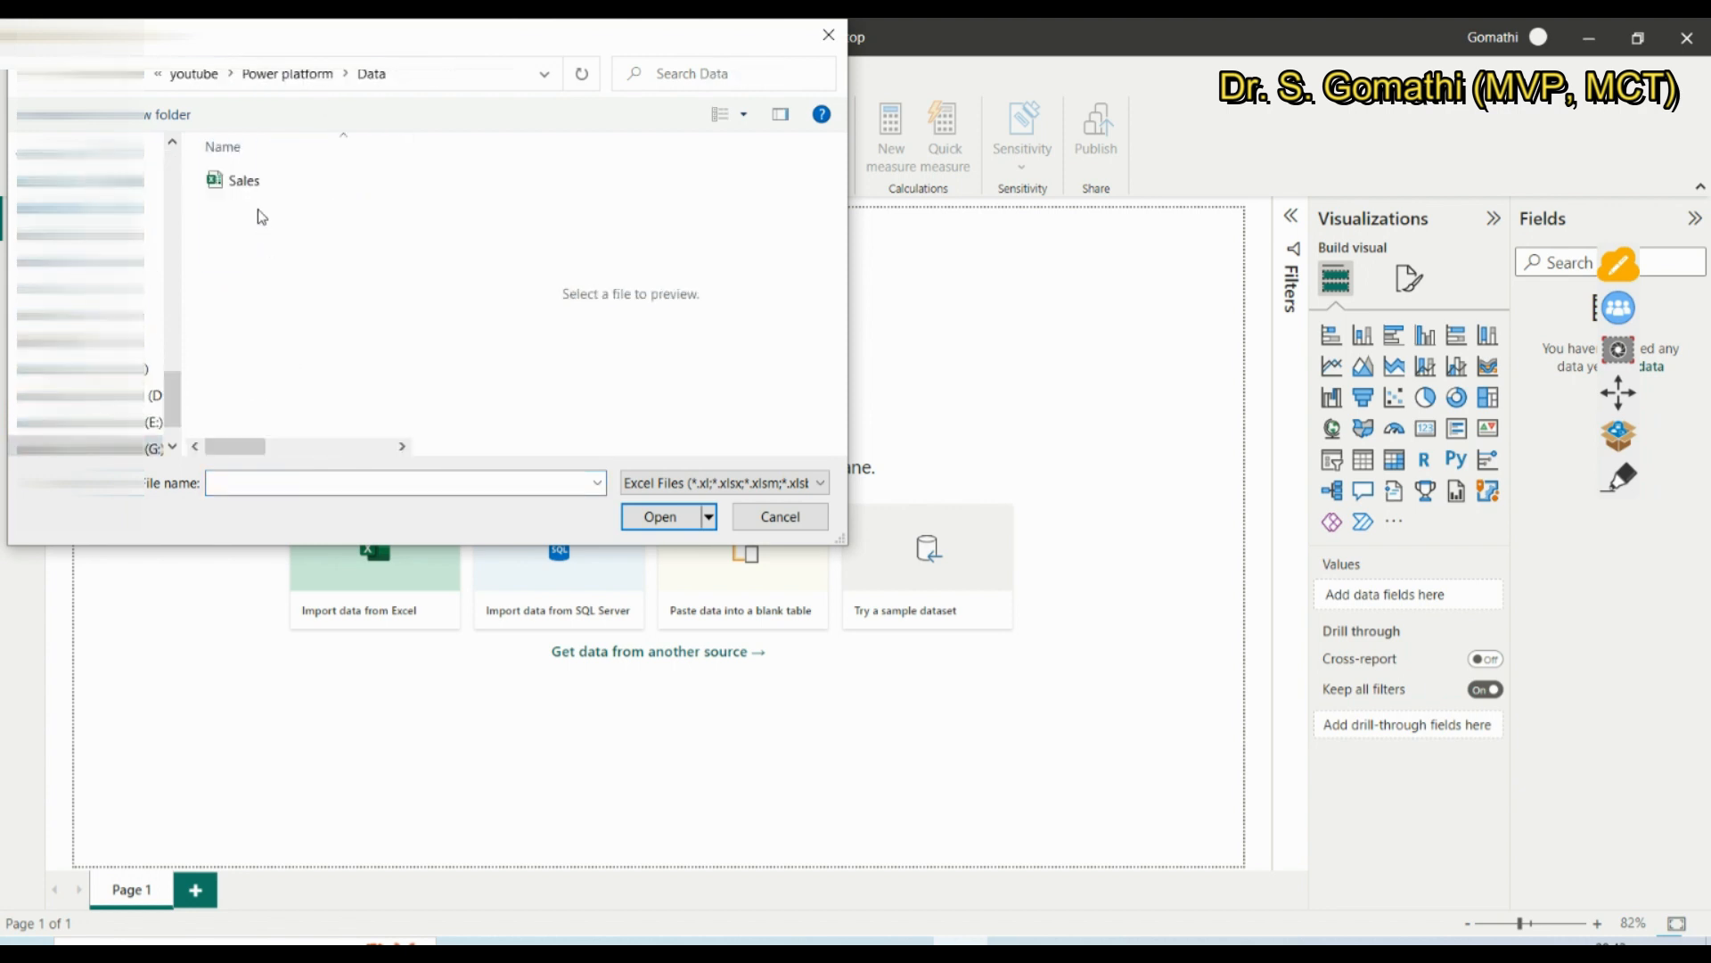
{"action": "left_click", "coordinate": [249, 181]}
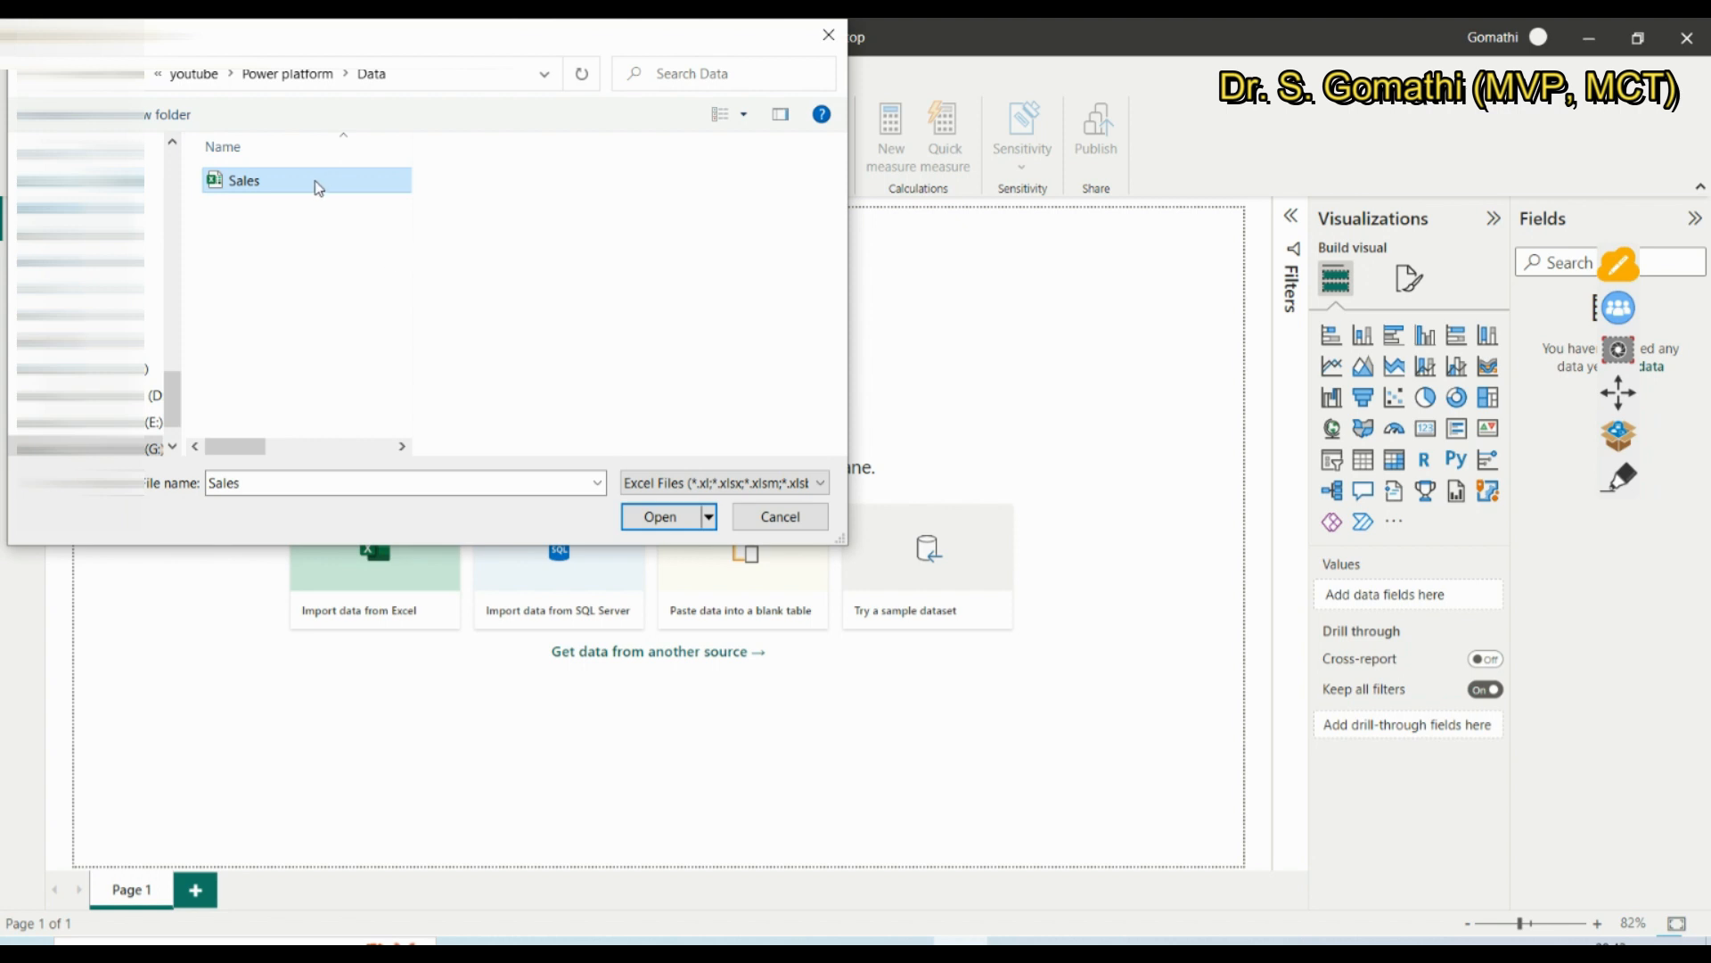
{"action": "left_click", "coordinate": [644, 517]}
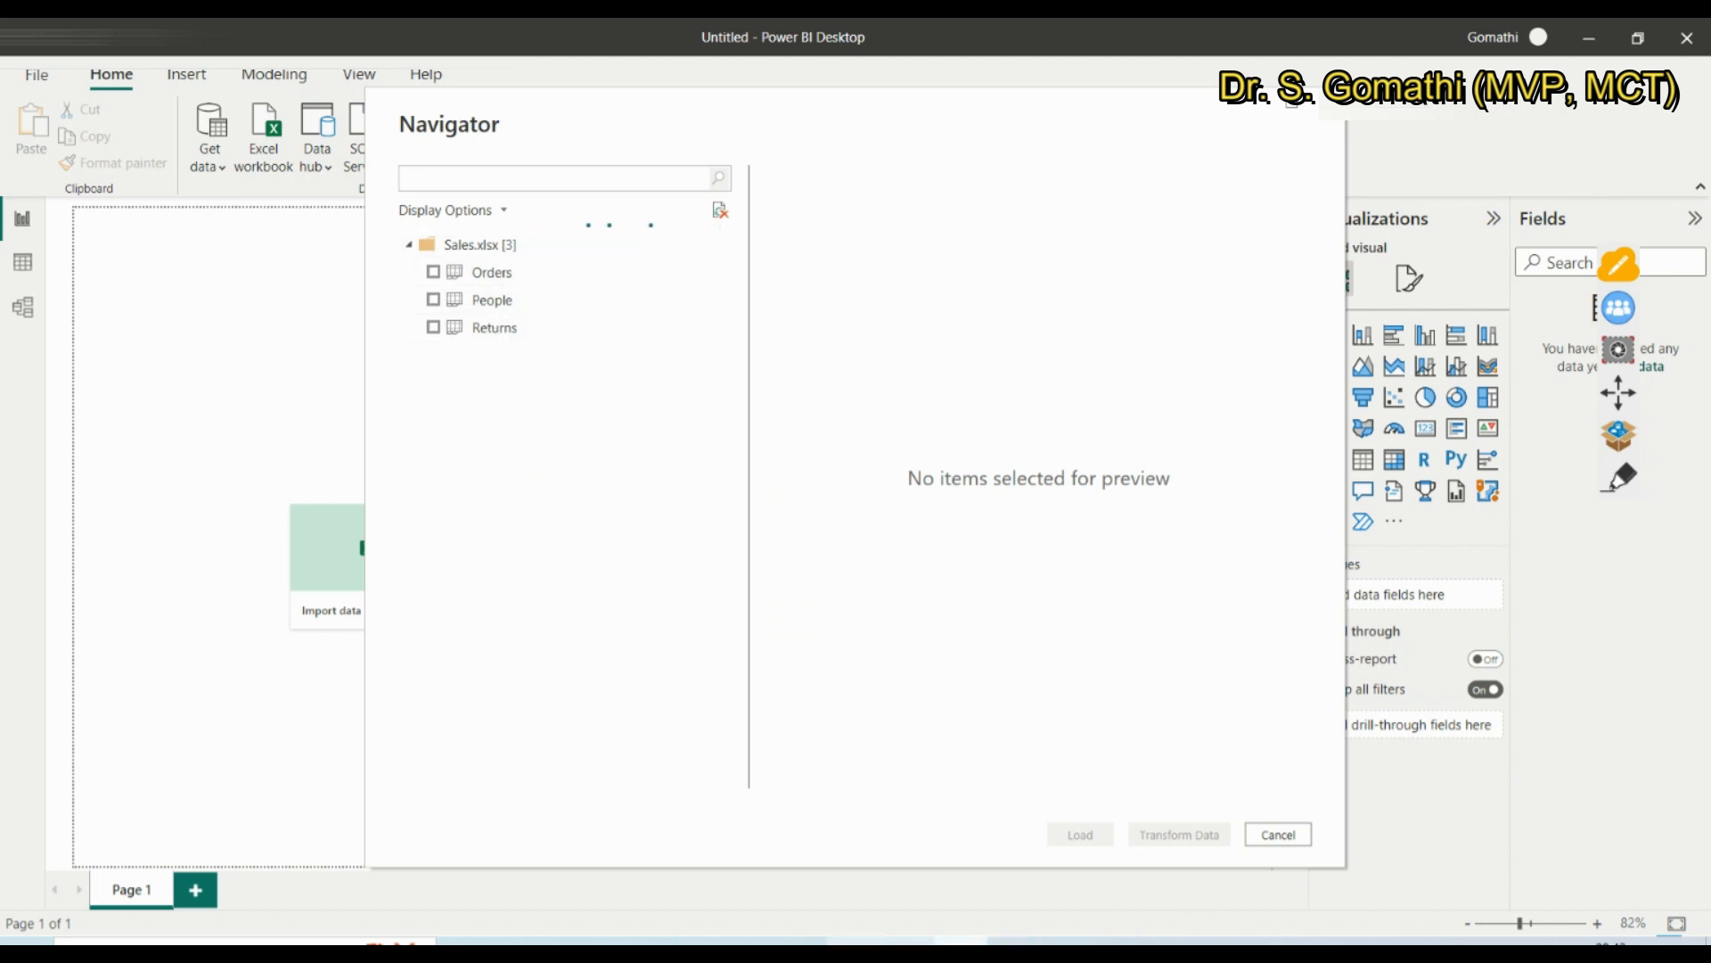
Switch to File Explorer and open the Sales workbook from the Data folder in Excel
{"action": "left_click", "coordinate": [522, 940]}
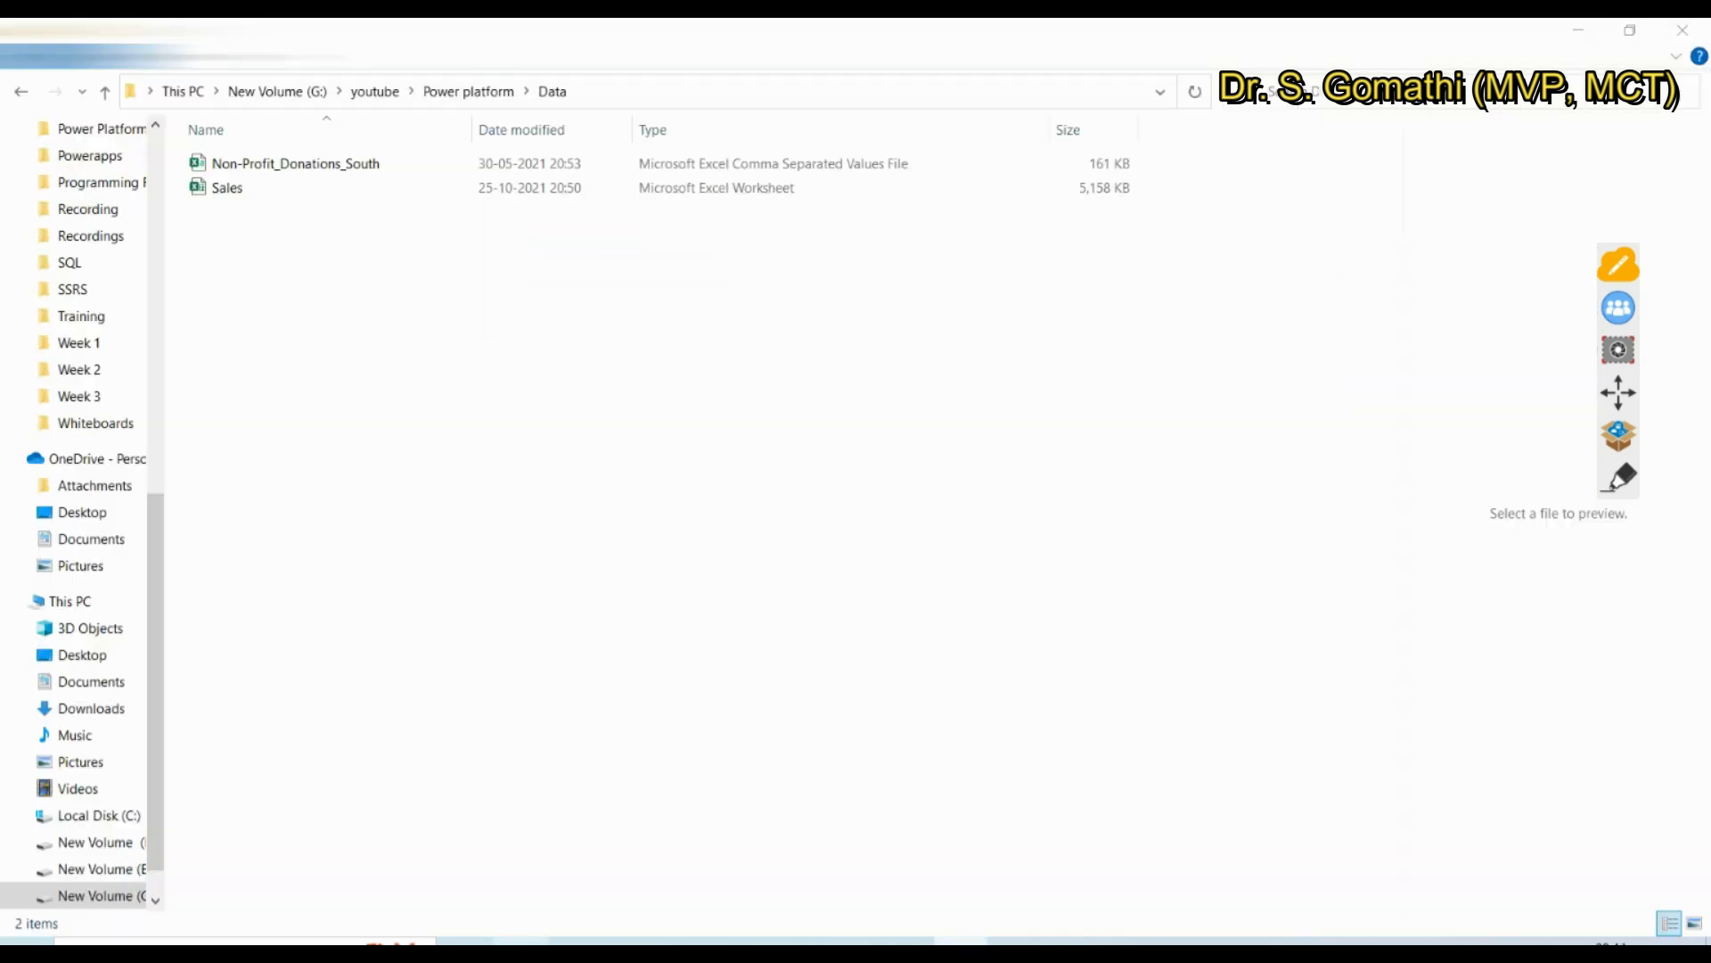
{"action": "double_click", "coordinate": [234, 189]}
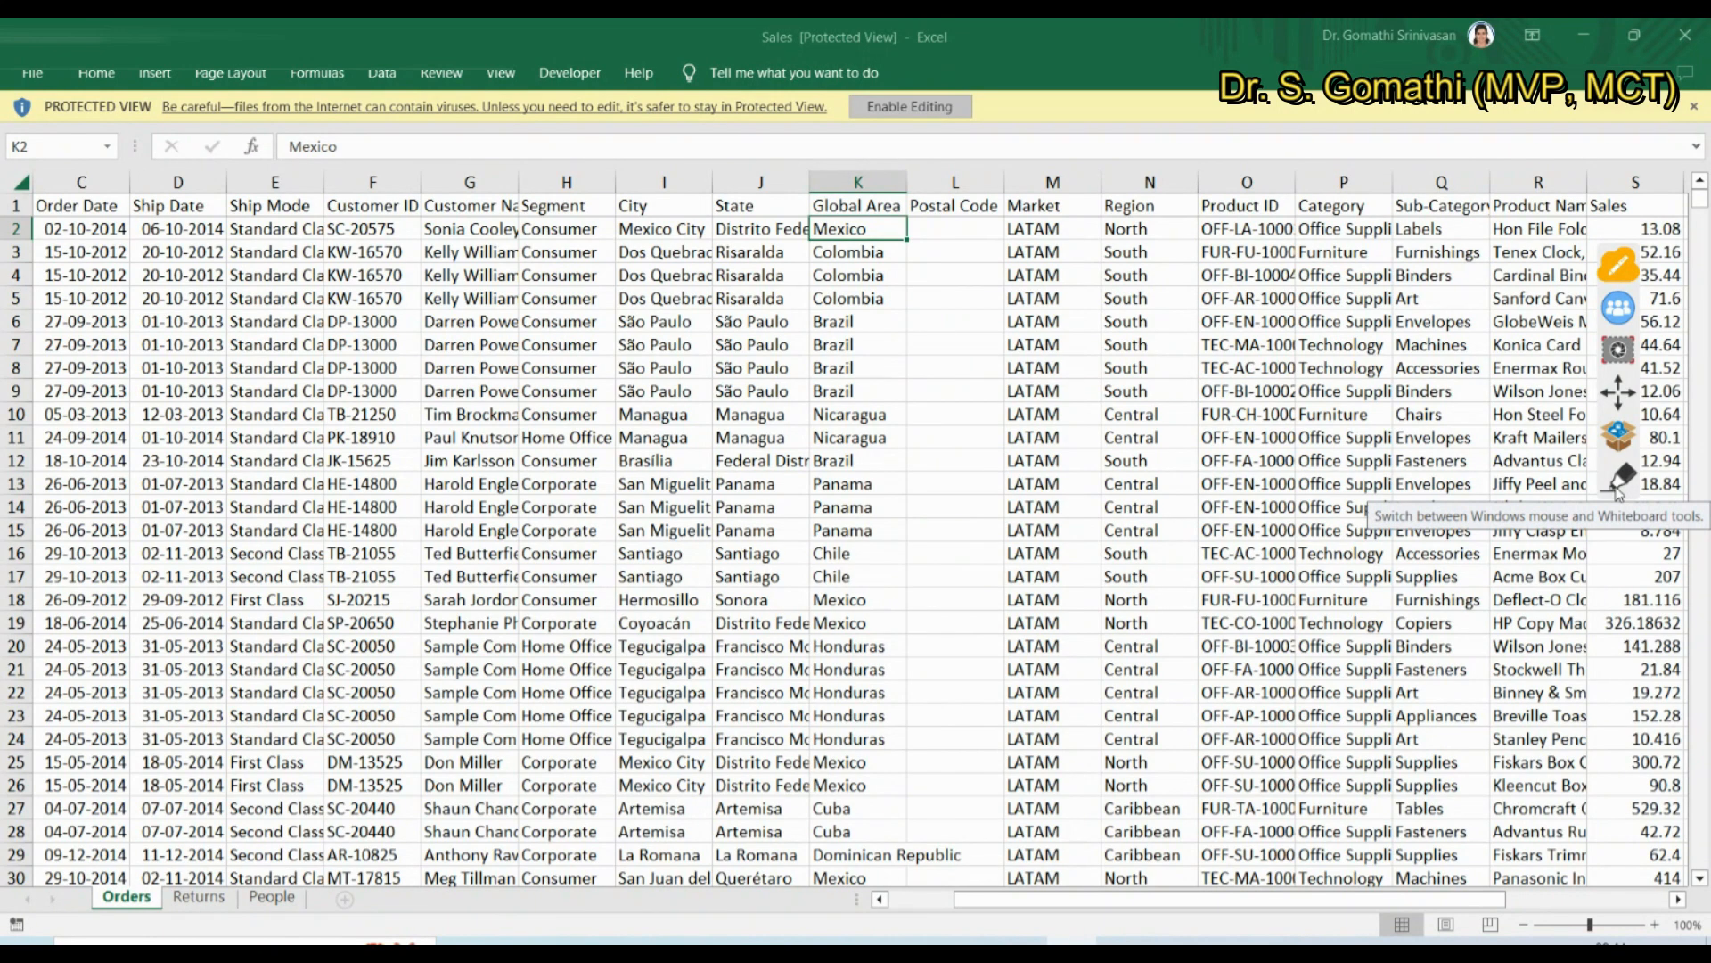
Circle the Orders, Returns and People sheet names in red with the annotation pen, and erase all the marks
{"action": "left_click", "coordinate": [1617, 488]}
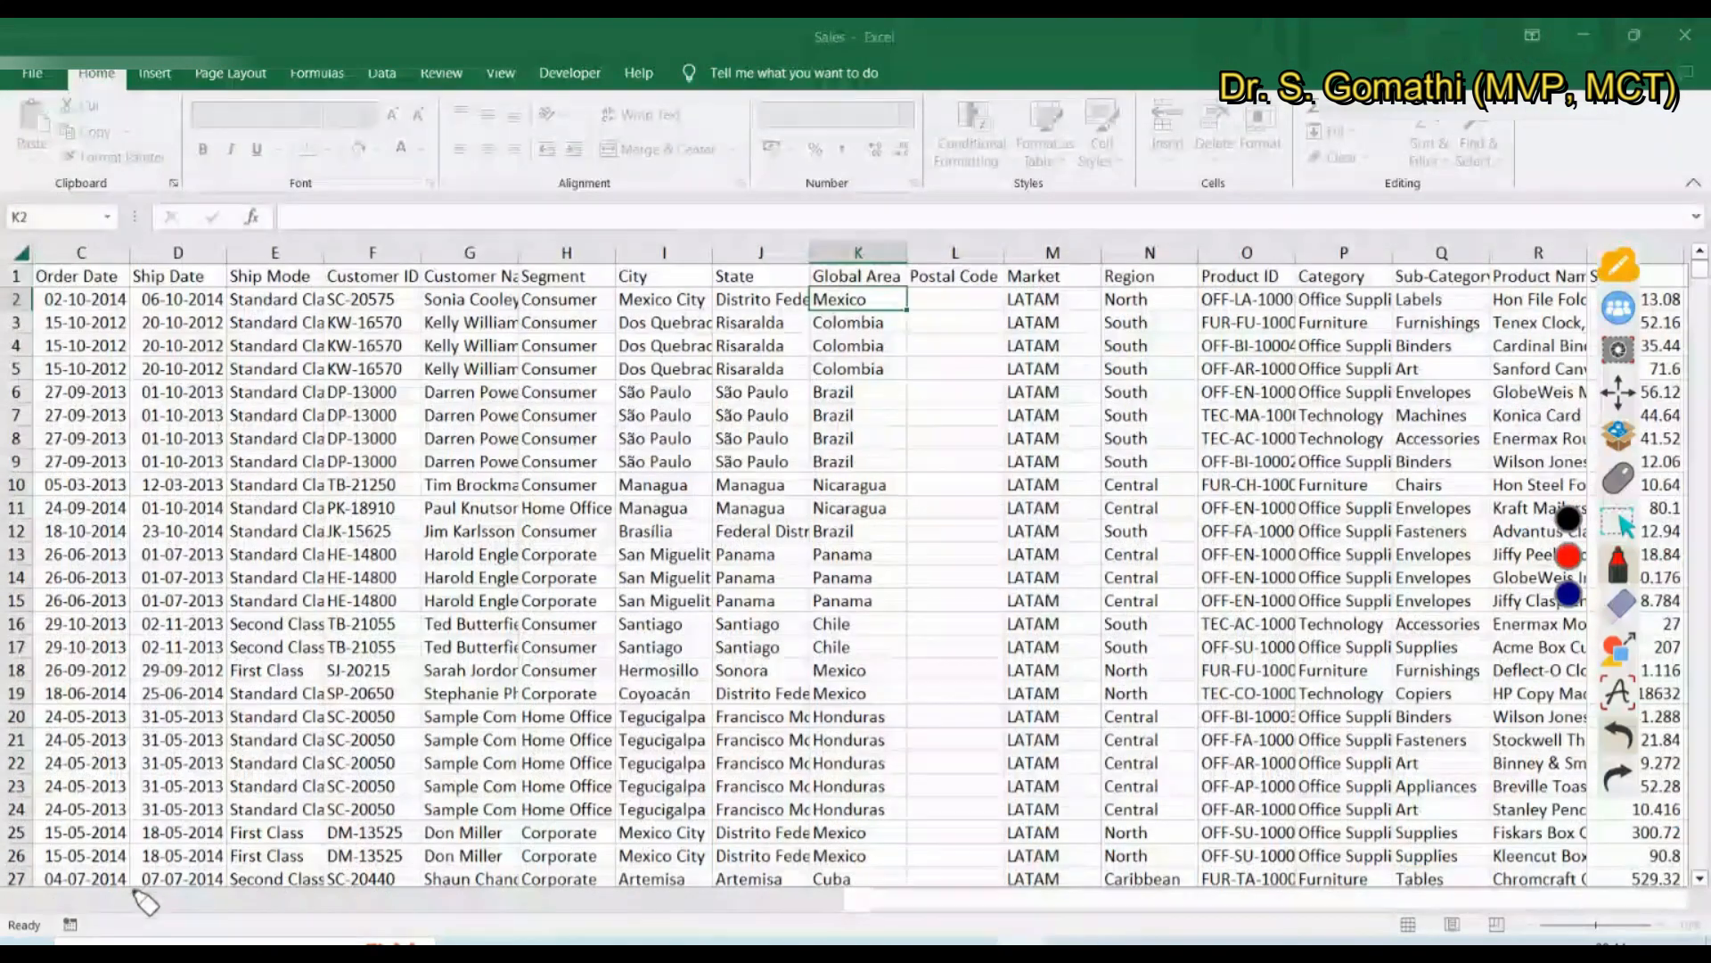
{"action": "mouse_move", "coordinate": [144, 877]}
{"action": "left_mouse_down"}
{"action": "mouse_move", "coordinate": [100, 884]}
{"action": "mouse_move", "coordinate": [114, 927]}
{"action": "mouse_move", "coordinate": [132, 885]}
{"action": "mouse_move", "coordinate": [214, 911]}
{"action": "mouse_move", "coordinate": [216, 875]}
{"action": "mouse_move", "coordinate": [240, 896]}
{"action": "mouse_move", "coordinate": [298, 876]}
{"action": "left_mouse_up"}
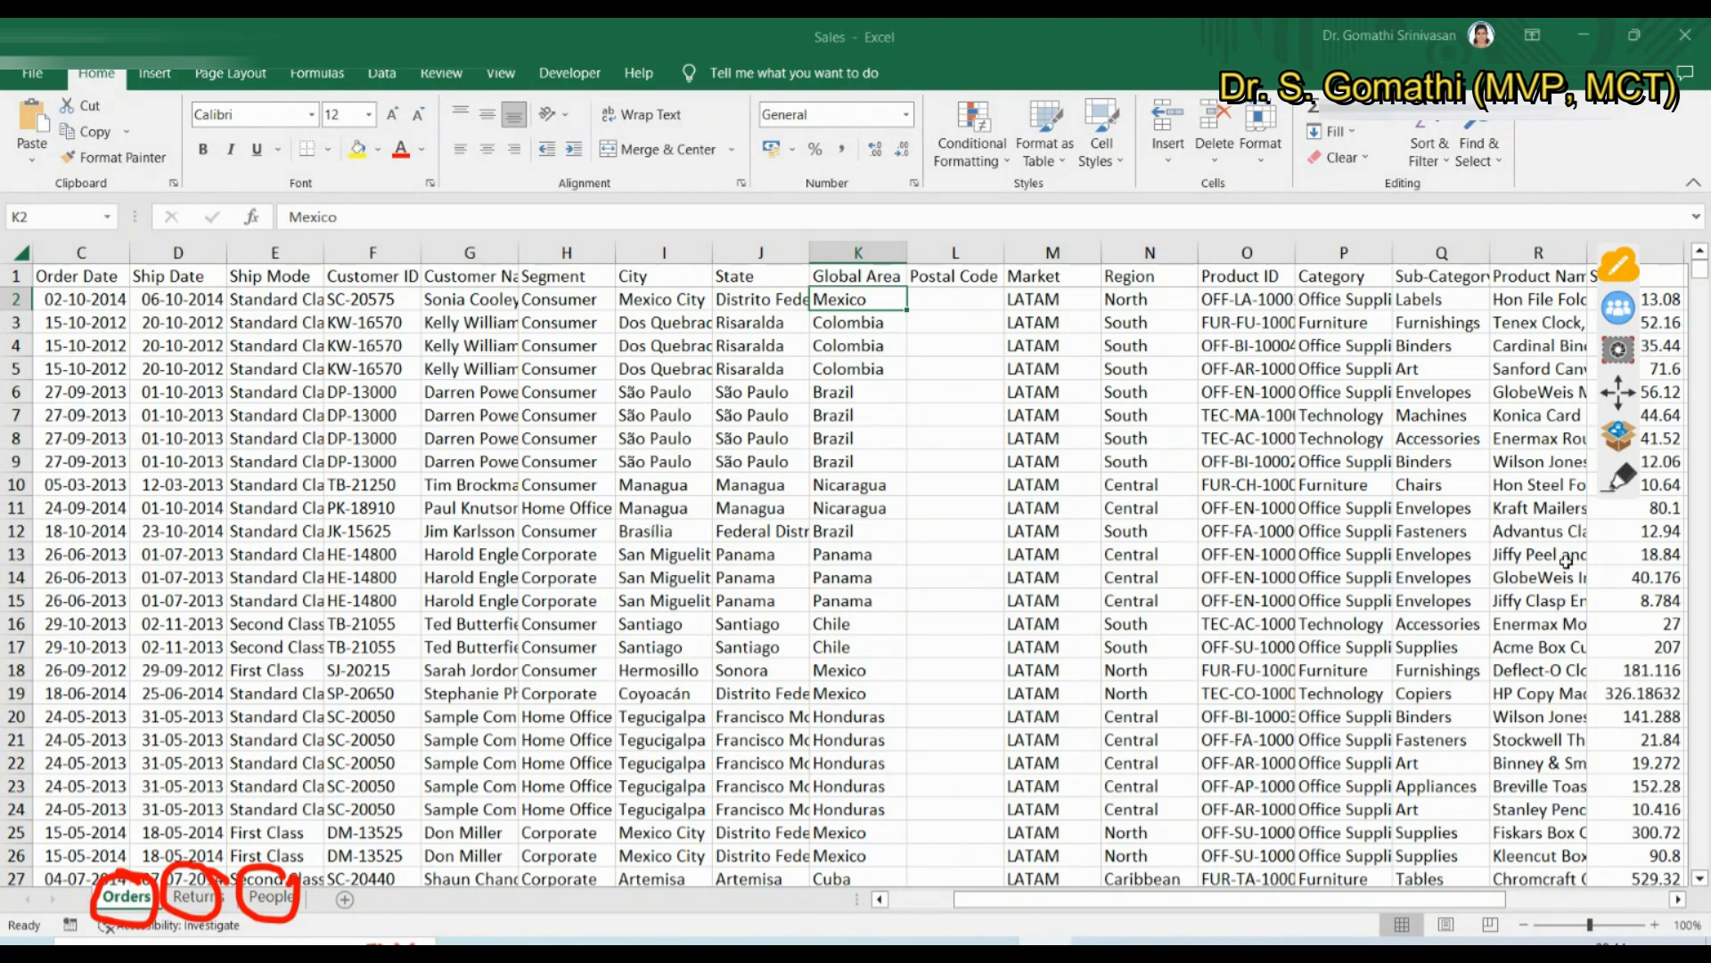
{"action": "left_click", "coordinate": [1626, 612]}
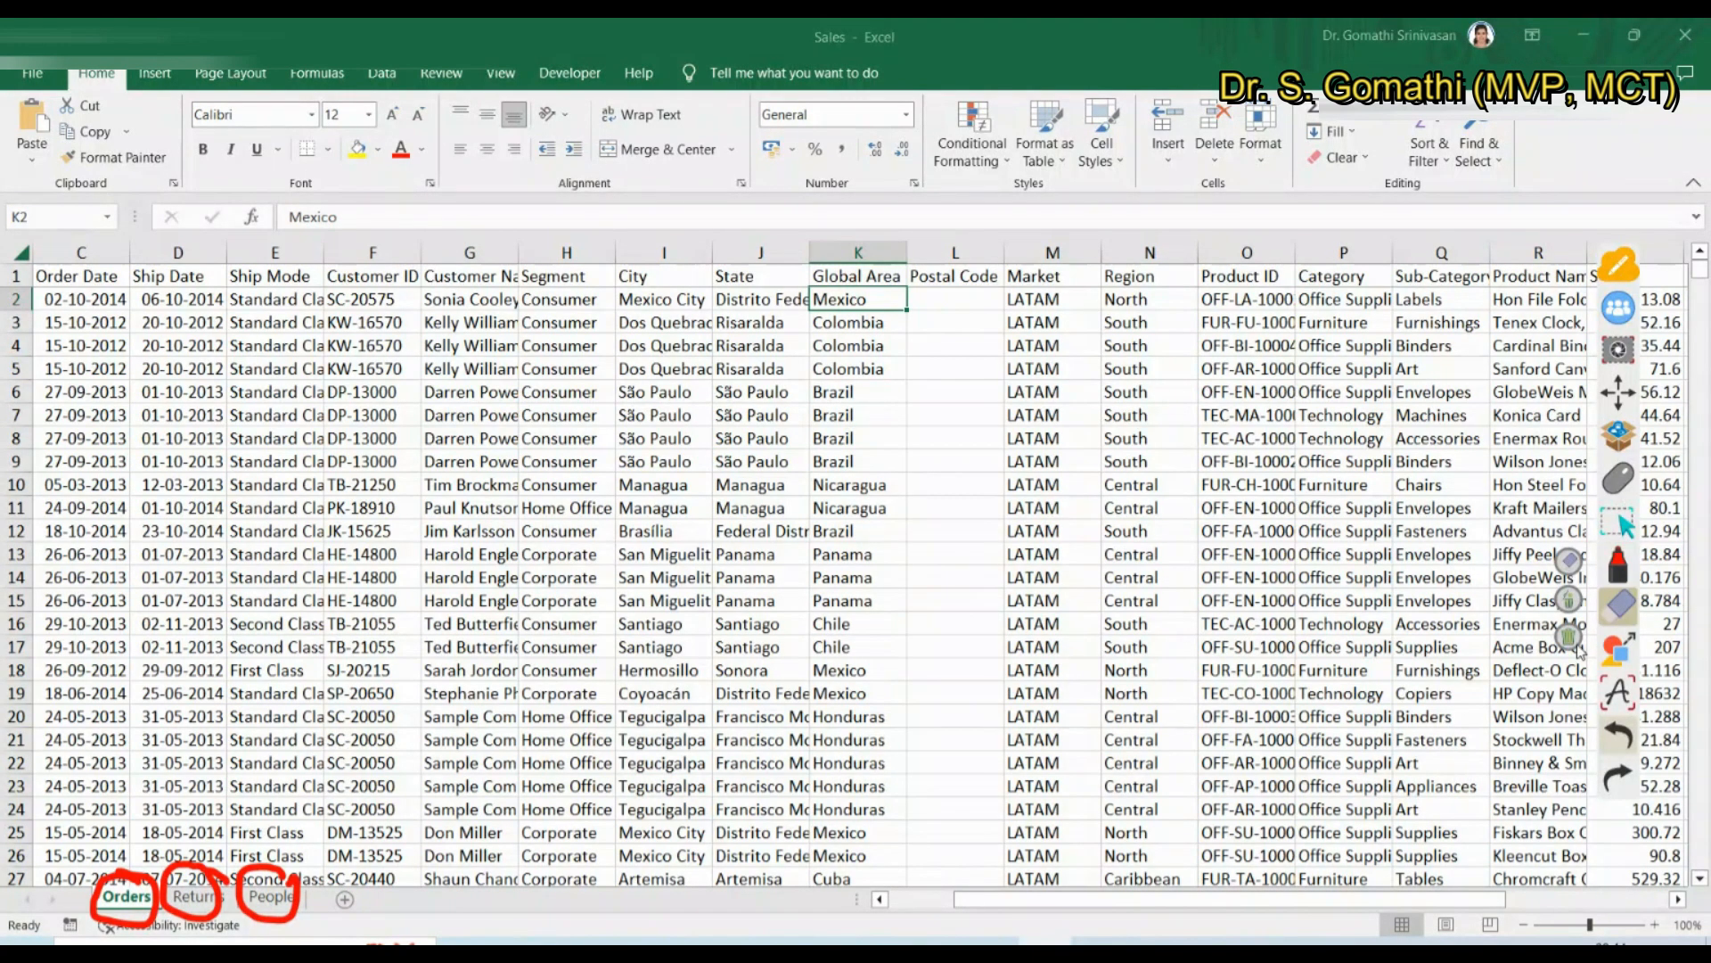
{"action": "left_click", "coordinate": [1569, 637]}
{"action": "left_click", "coordinate": [1628, 488]}
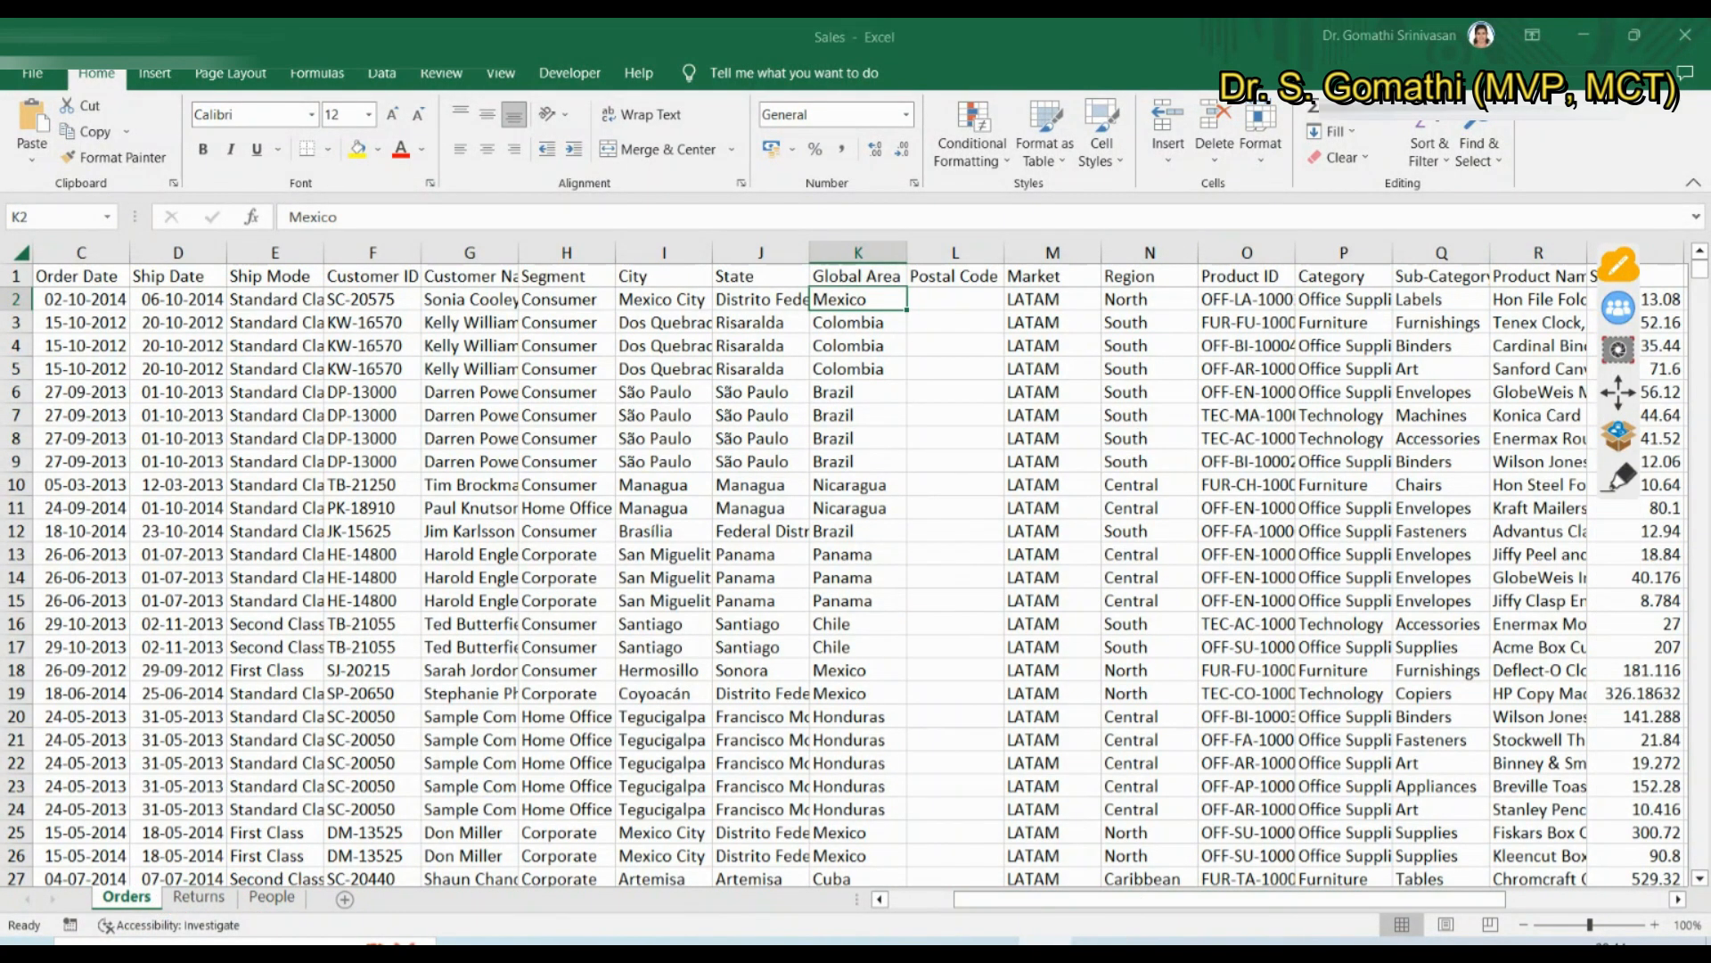
Switch back to Power BI Desktop and select the Orders, People and Returns tables of Sales.xlsx for import
{"action": "left_click", "coordinate": [940, 943]}
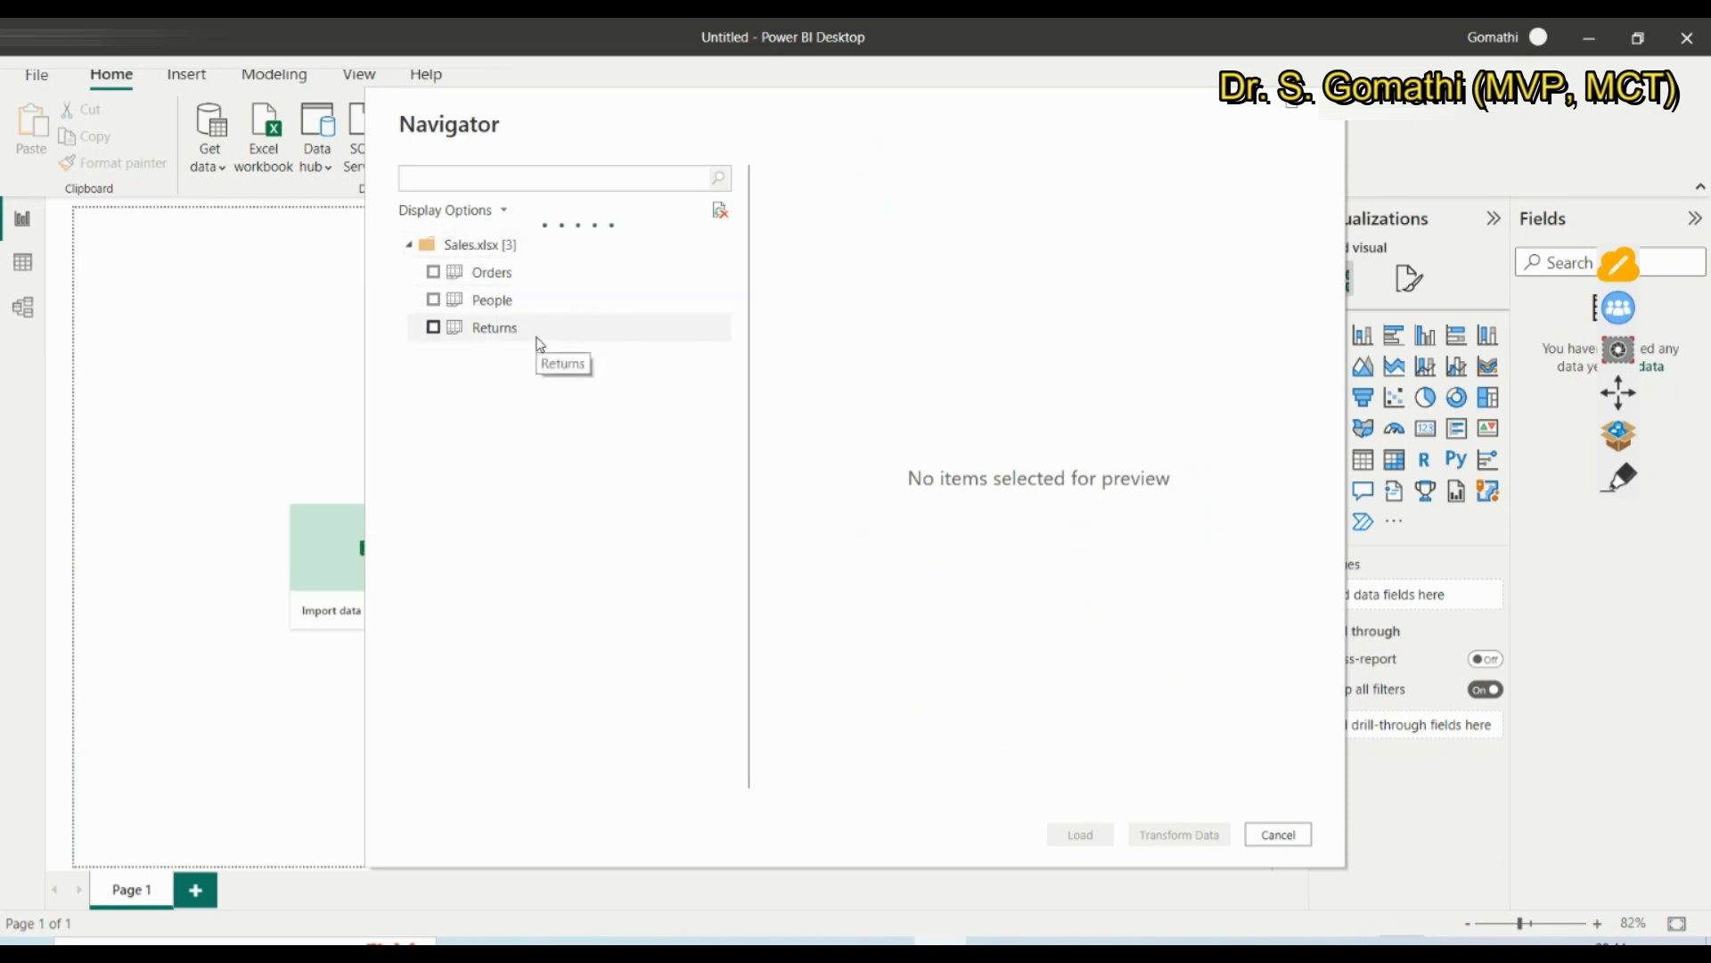
{"action": "left_click", "coordinate": [443, 279]}
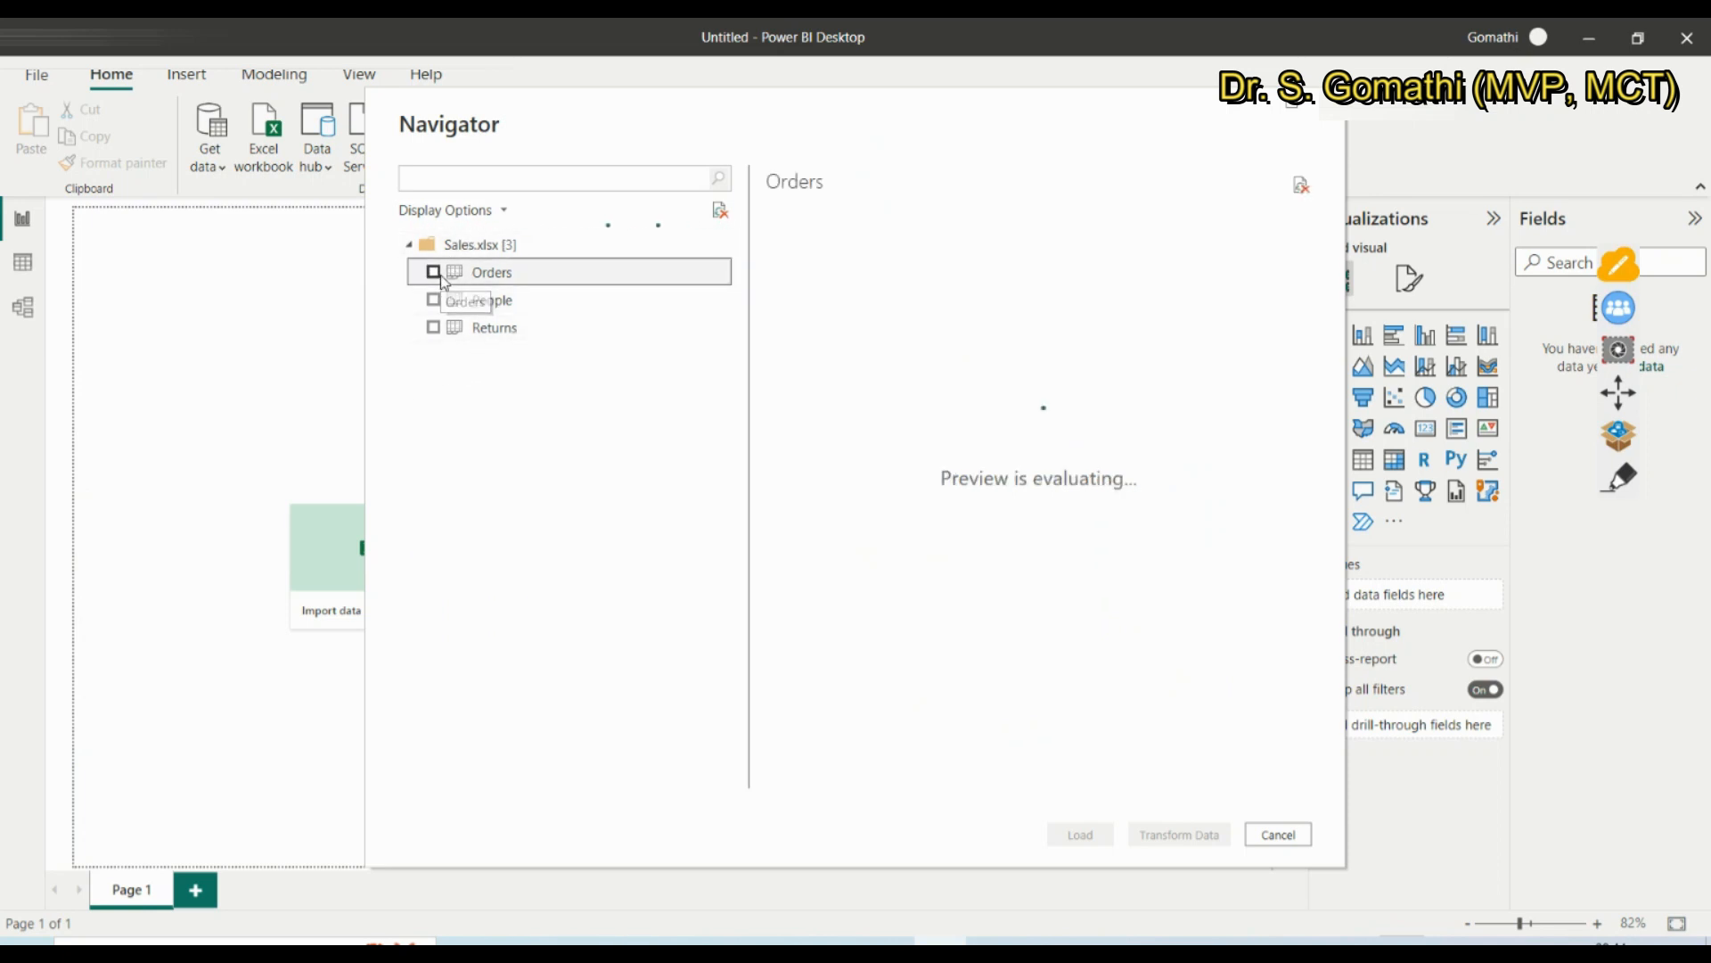
{"action": "left_click", "coordinate": [435, 277]}
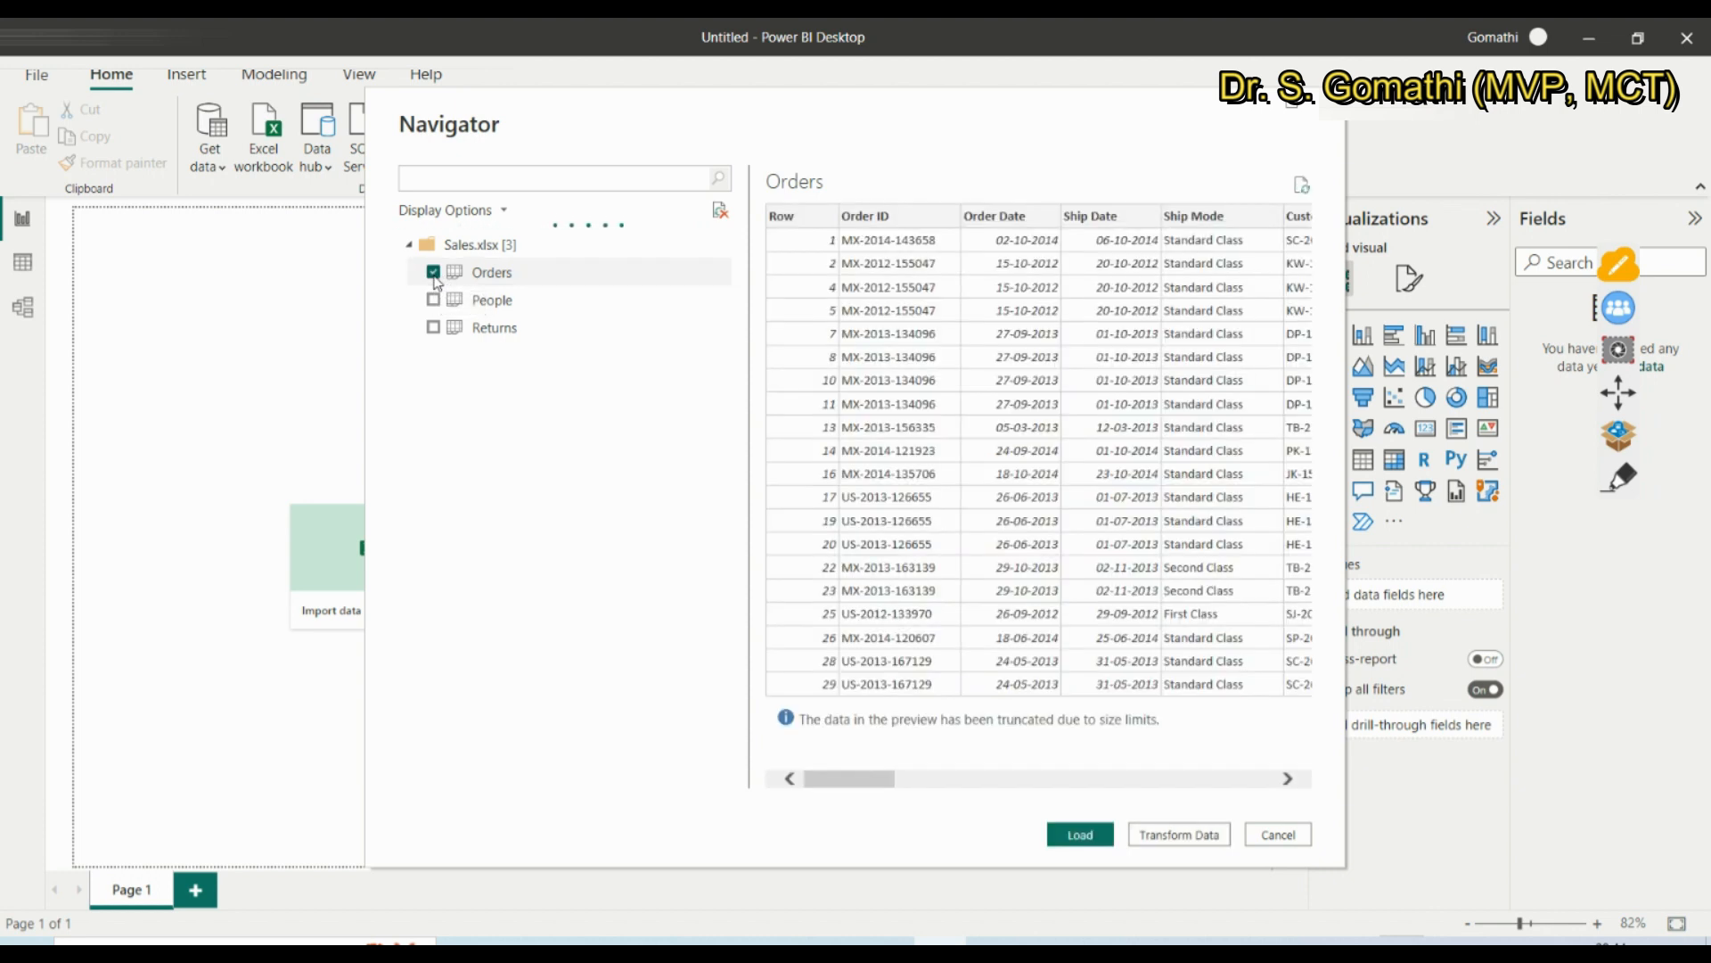
{"action": "left_click", "coordinate": [435, 301]}
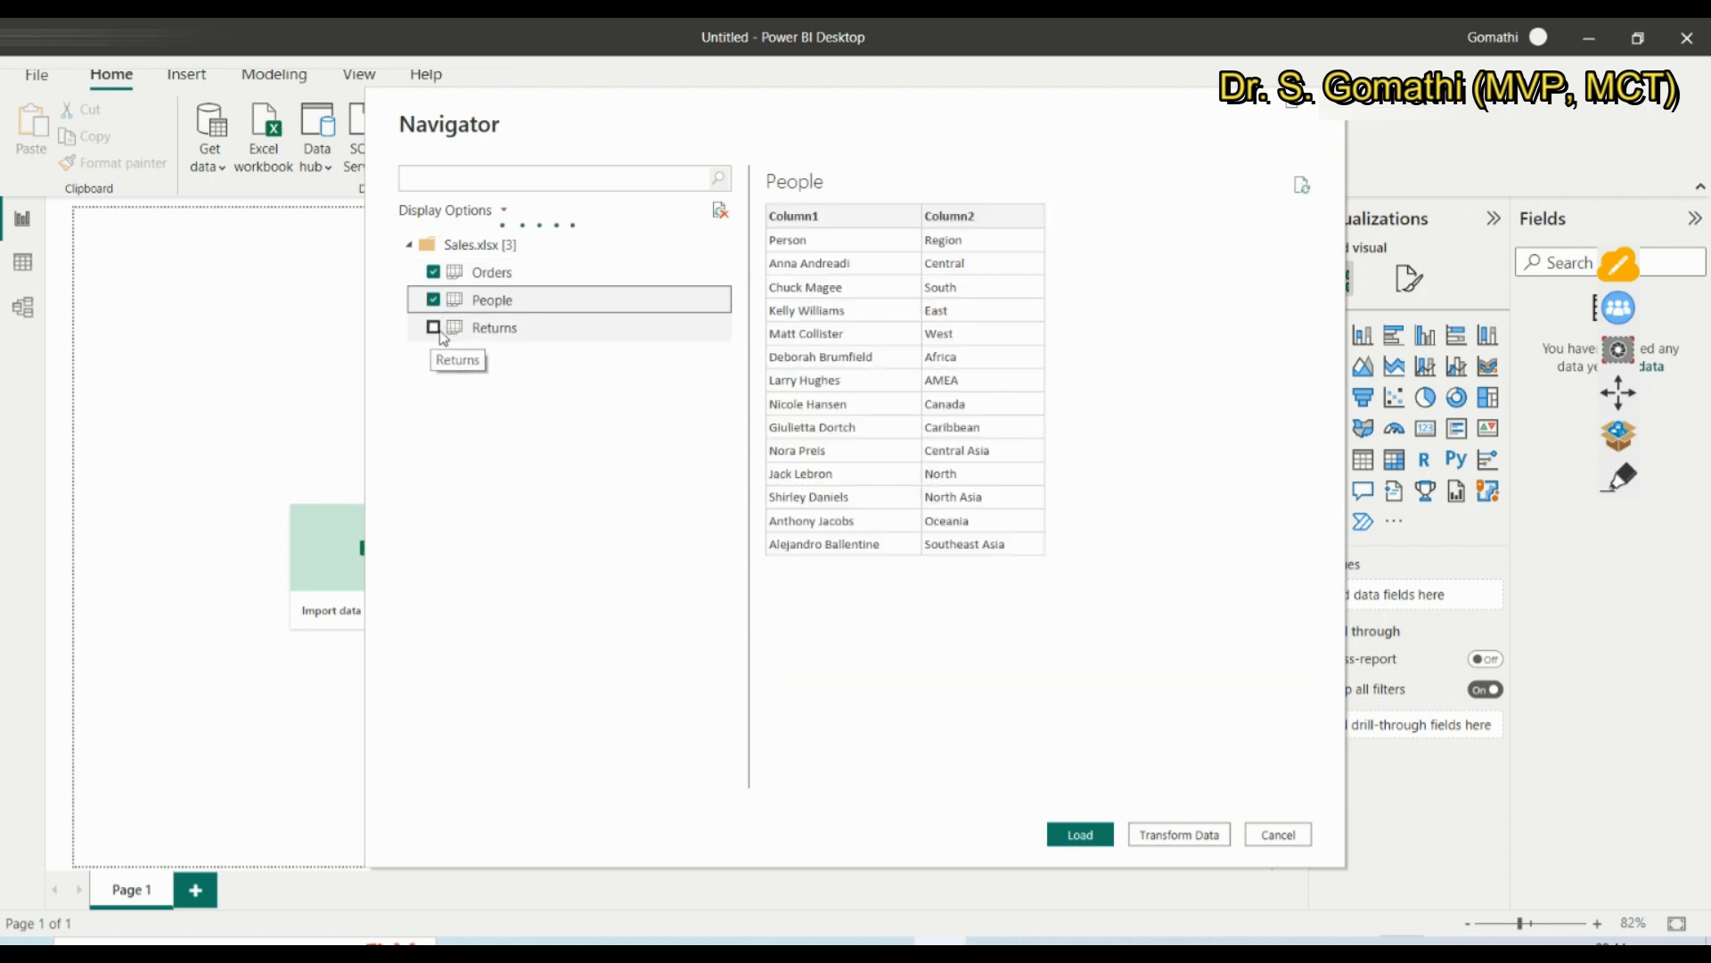
{"action": "left_click", "coordinate": [441, 335]}
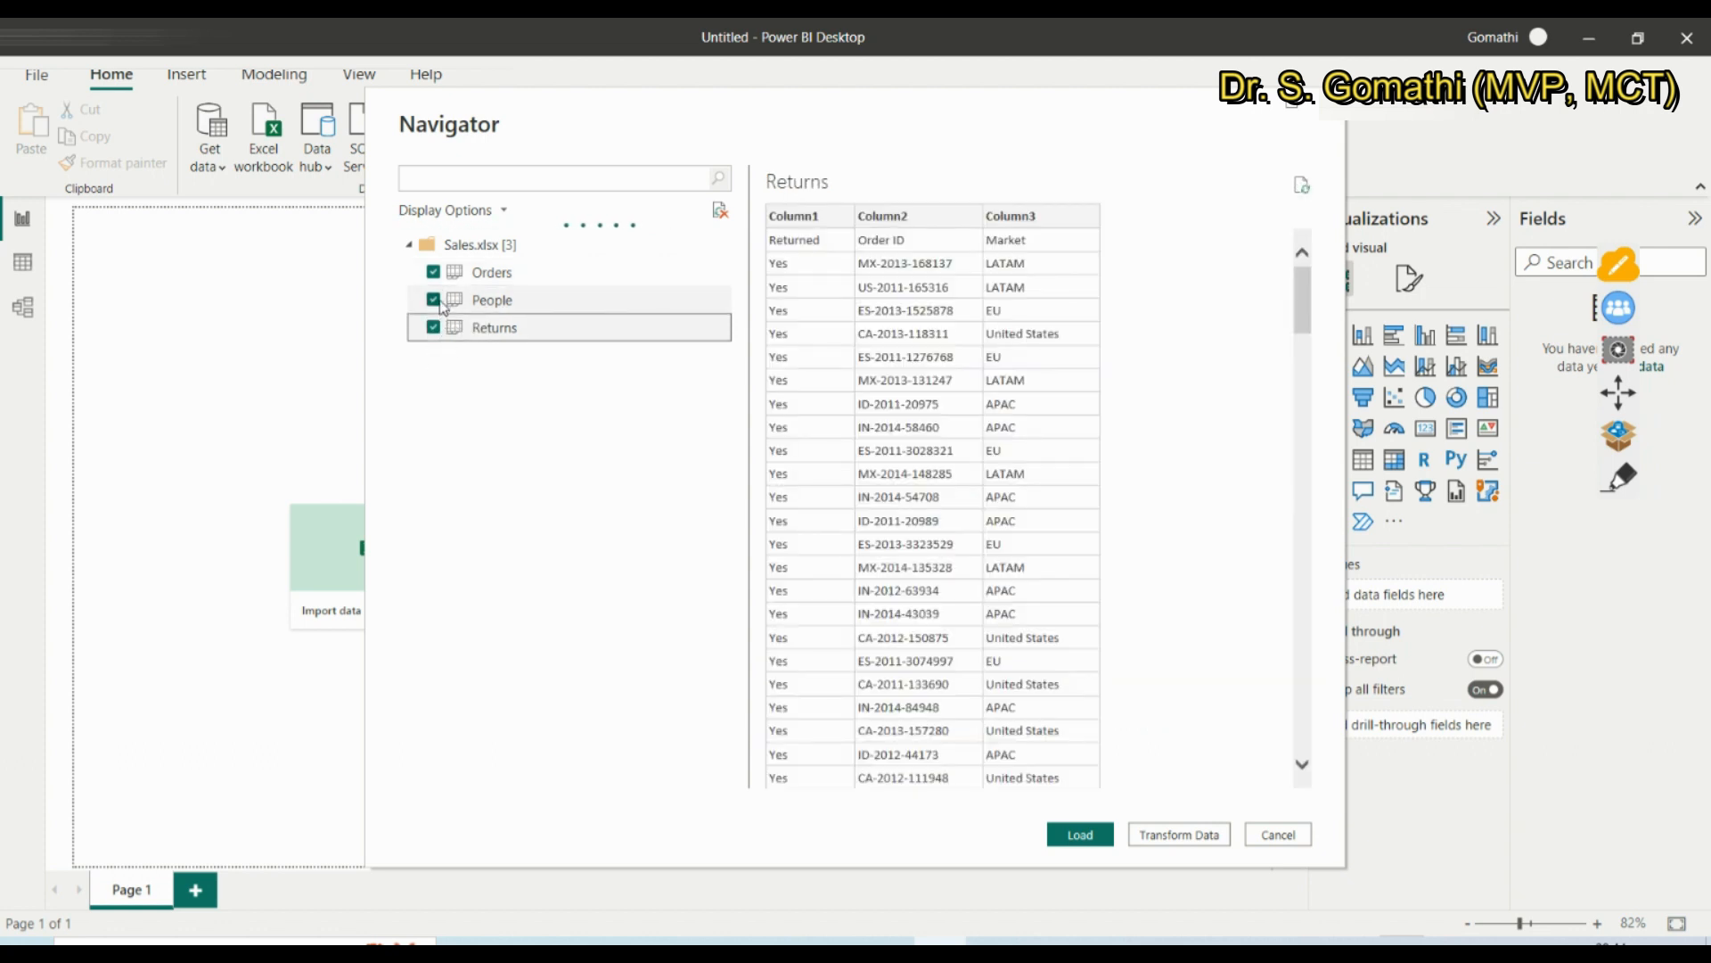
Deselect the People table and look at the Navigator's display options
{"action": "left_click", "coordinate": [433, 303]}
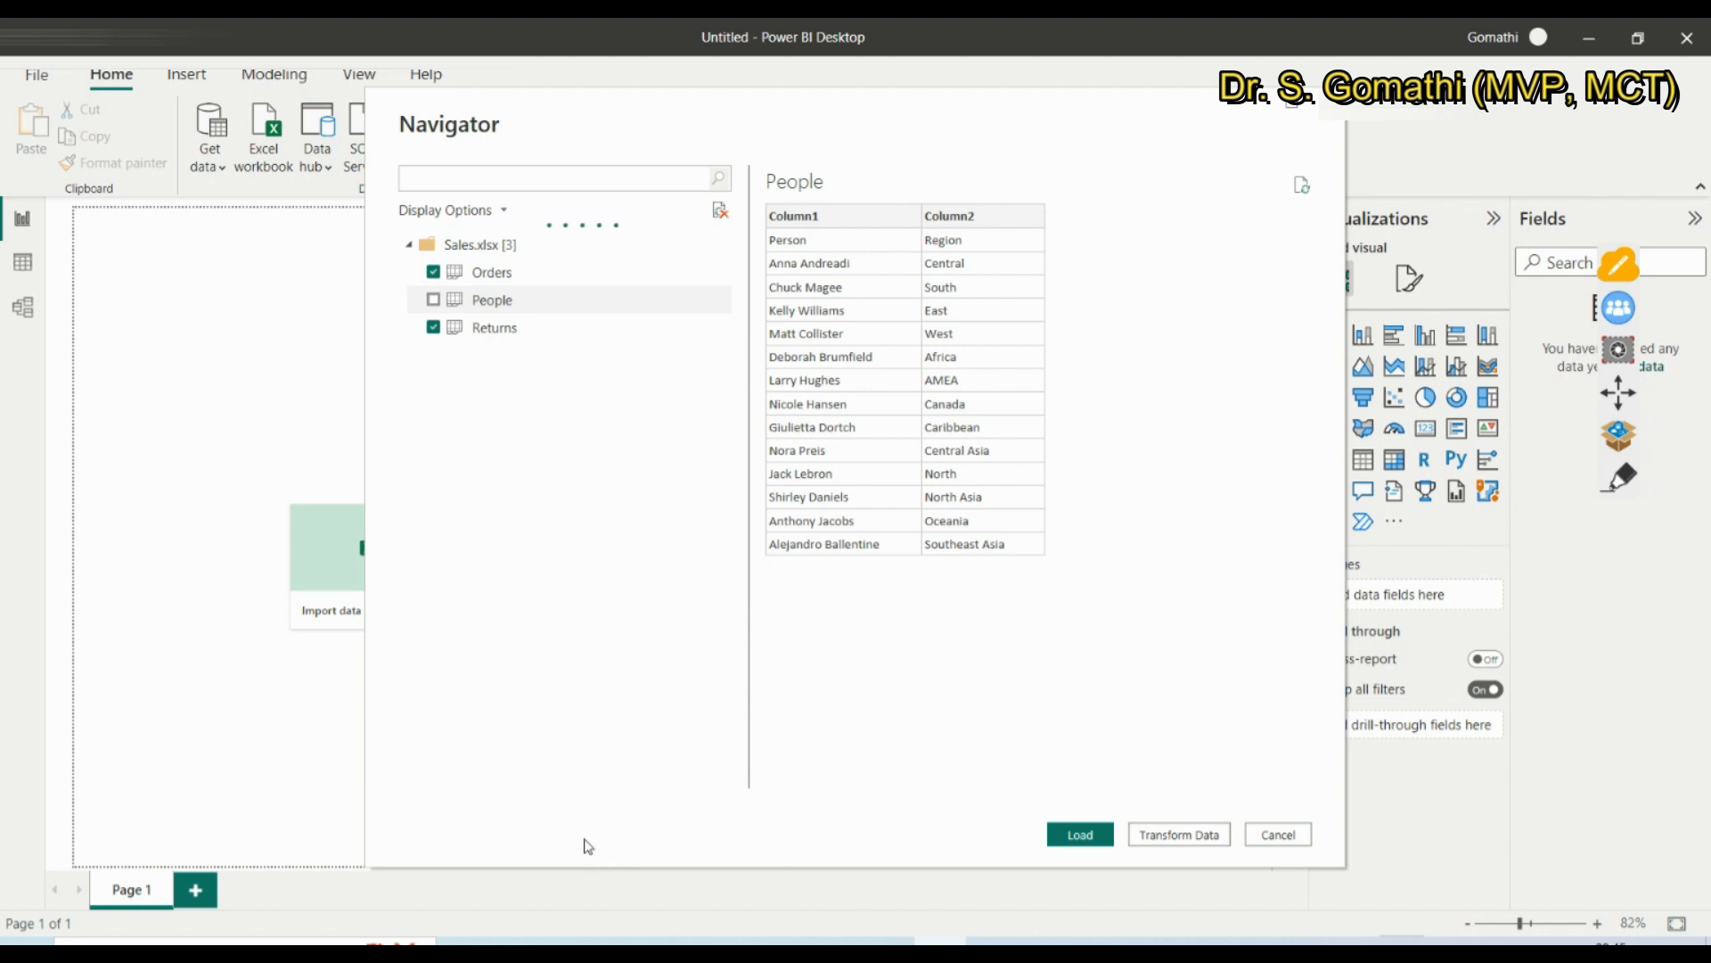
{"action": "left_click", "coordinate": [505, 211]}
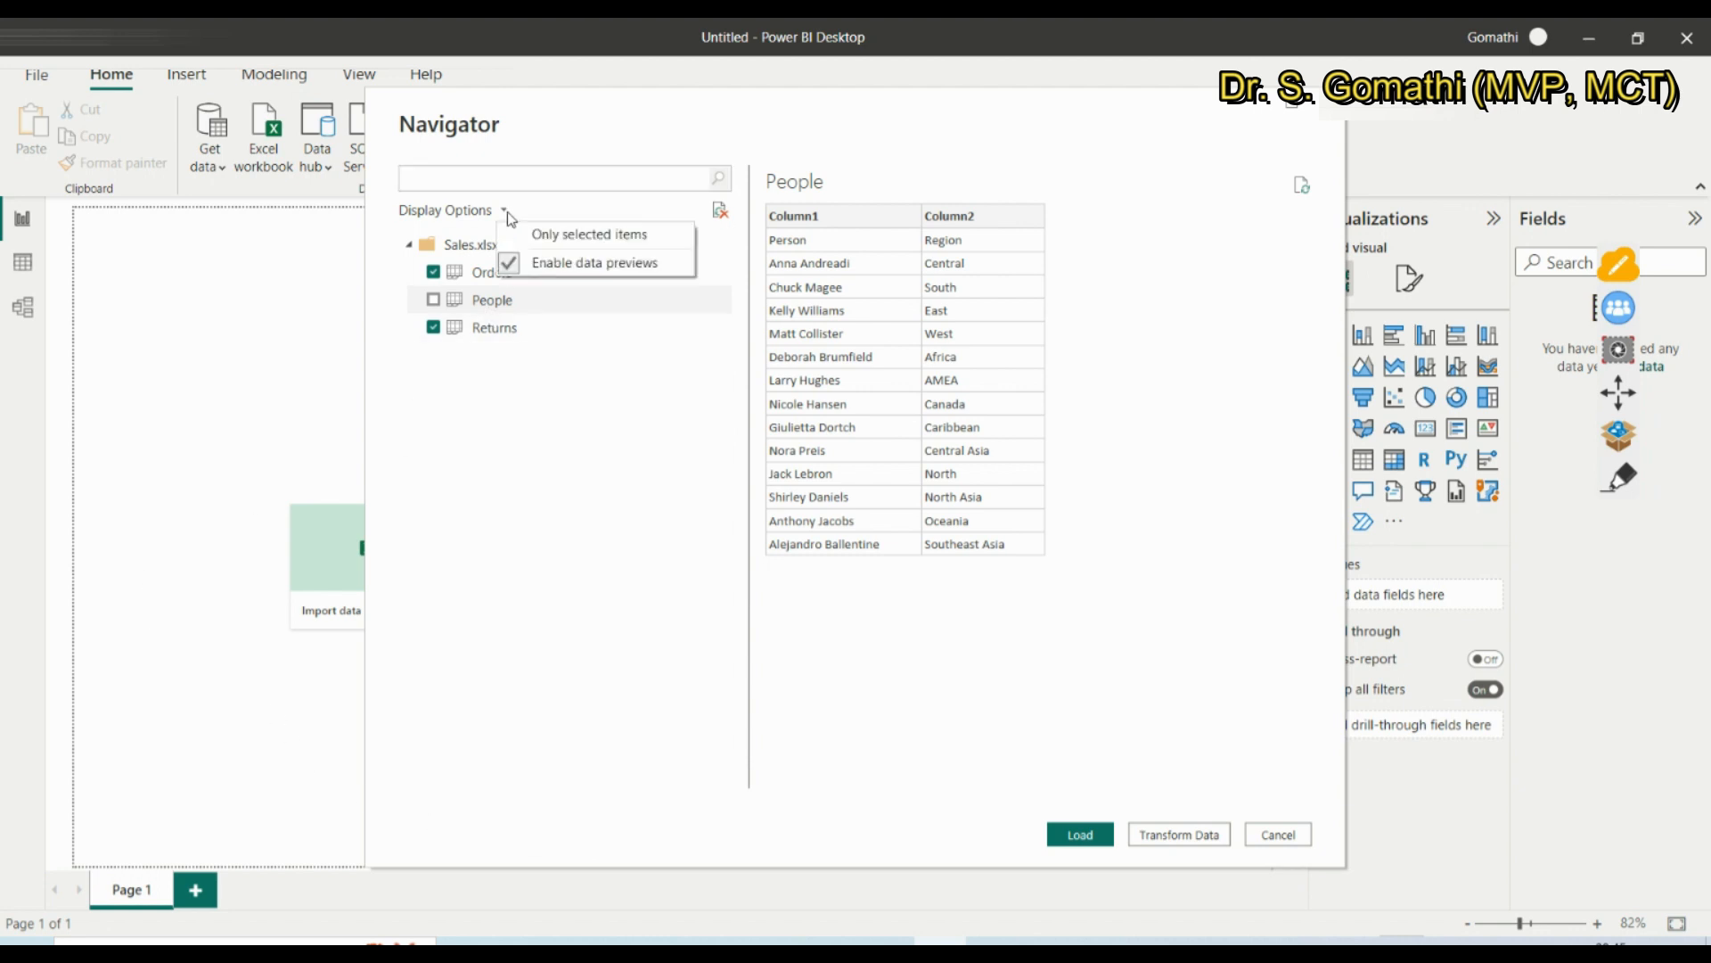
{"action": "left_click", "coordinate": [547, 263]}
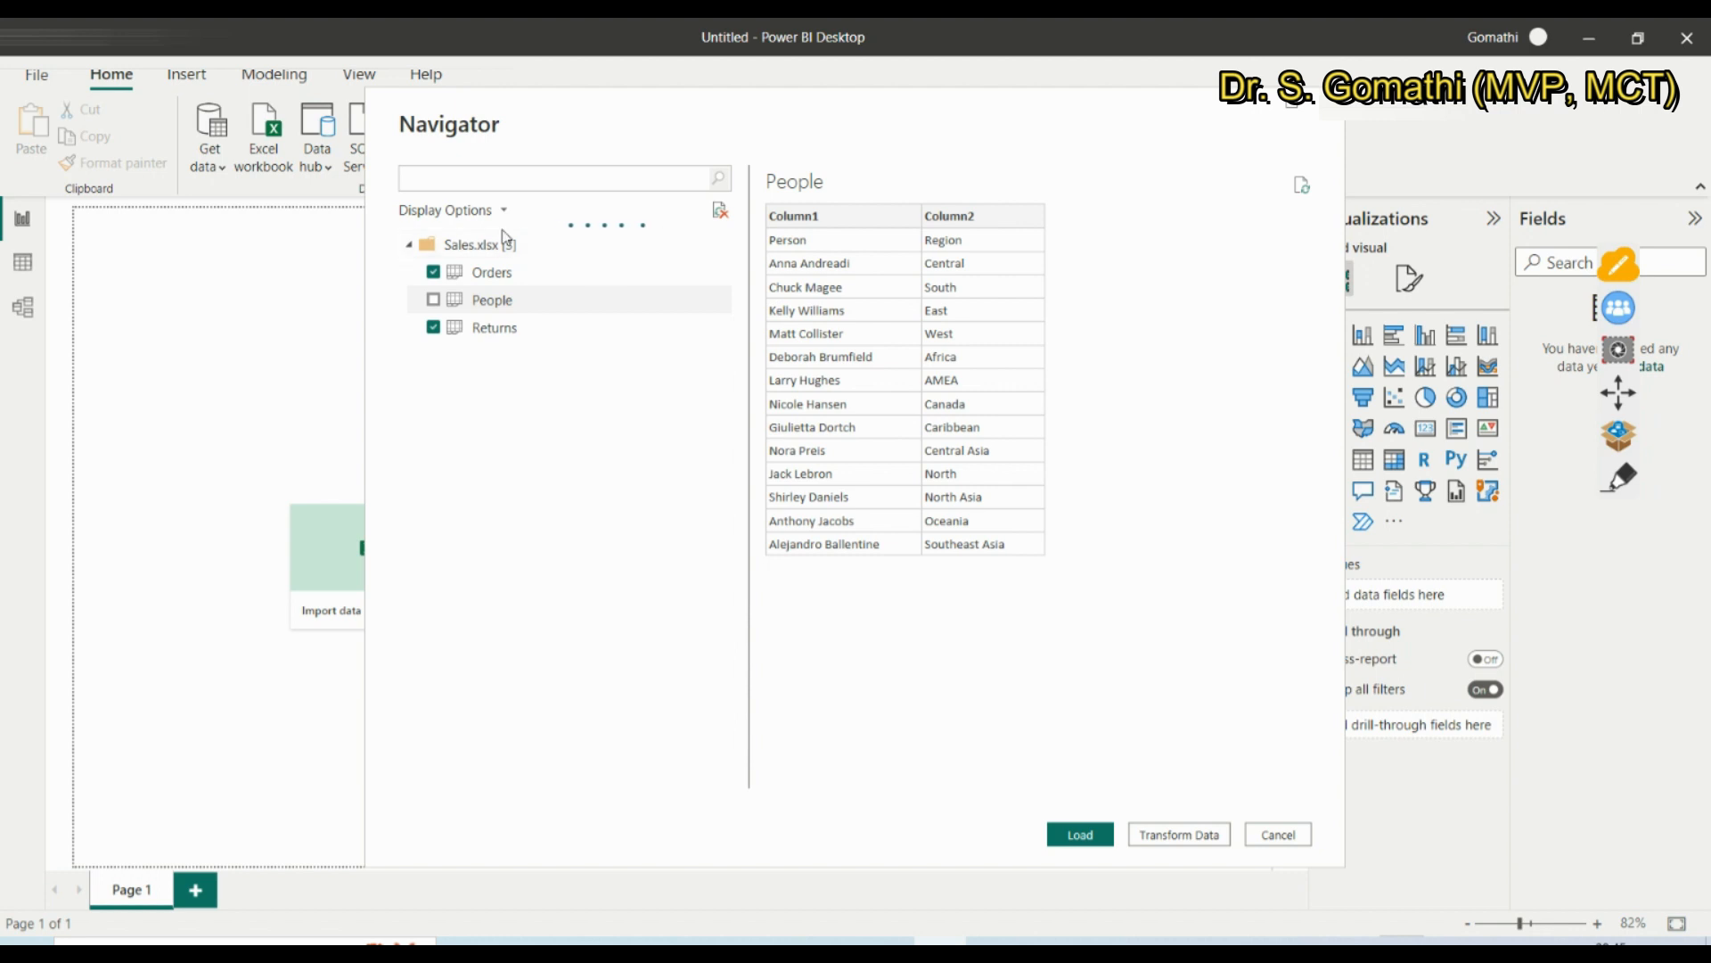
Refresh the Navigator's contents and deselect the Returns table
{"action": "left_click", "coordinate": [720, 214]}
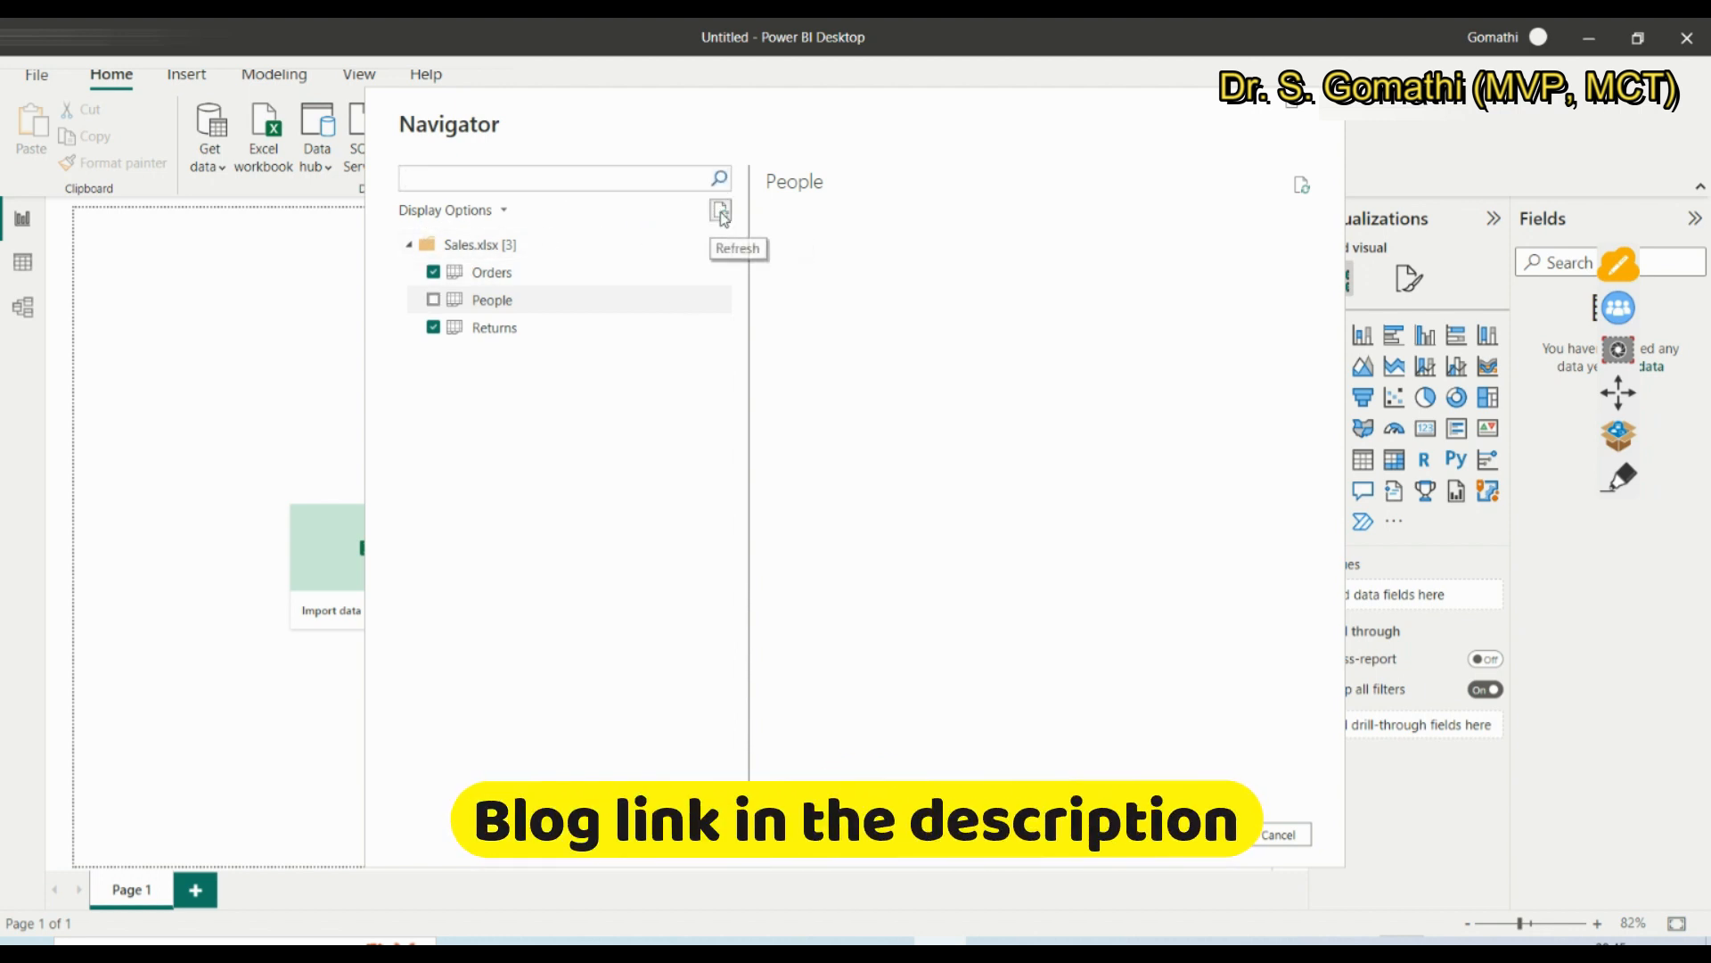
{"action": "left_click", "coordinate": [722, 215]}
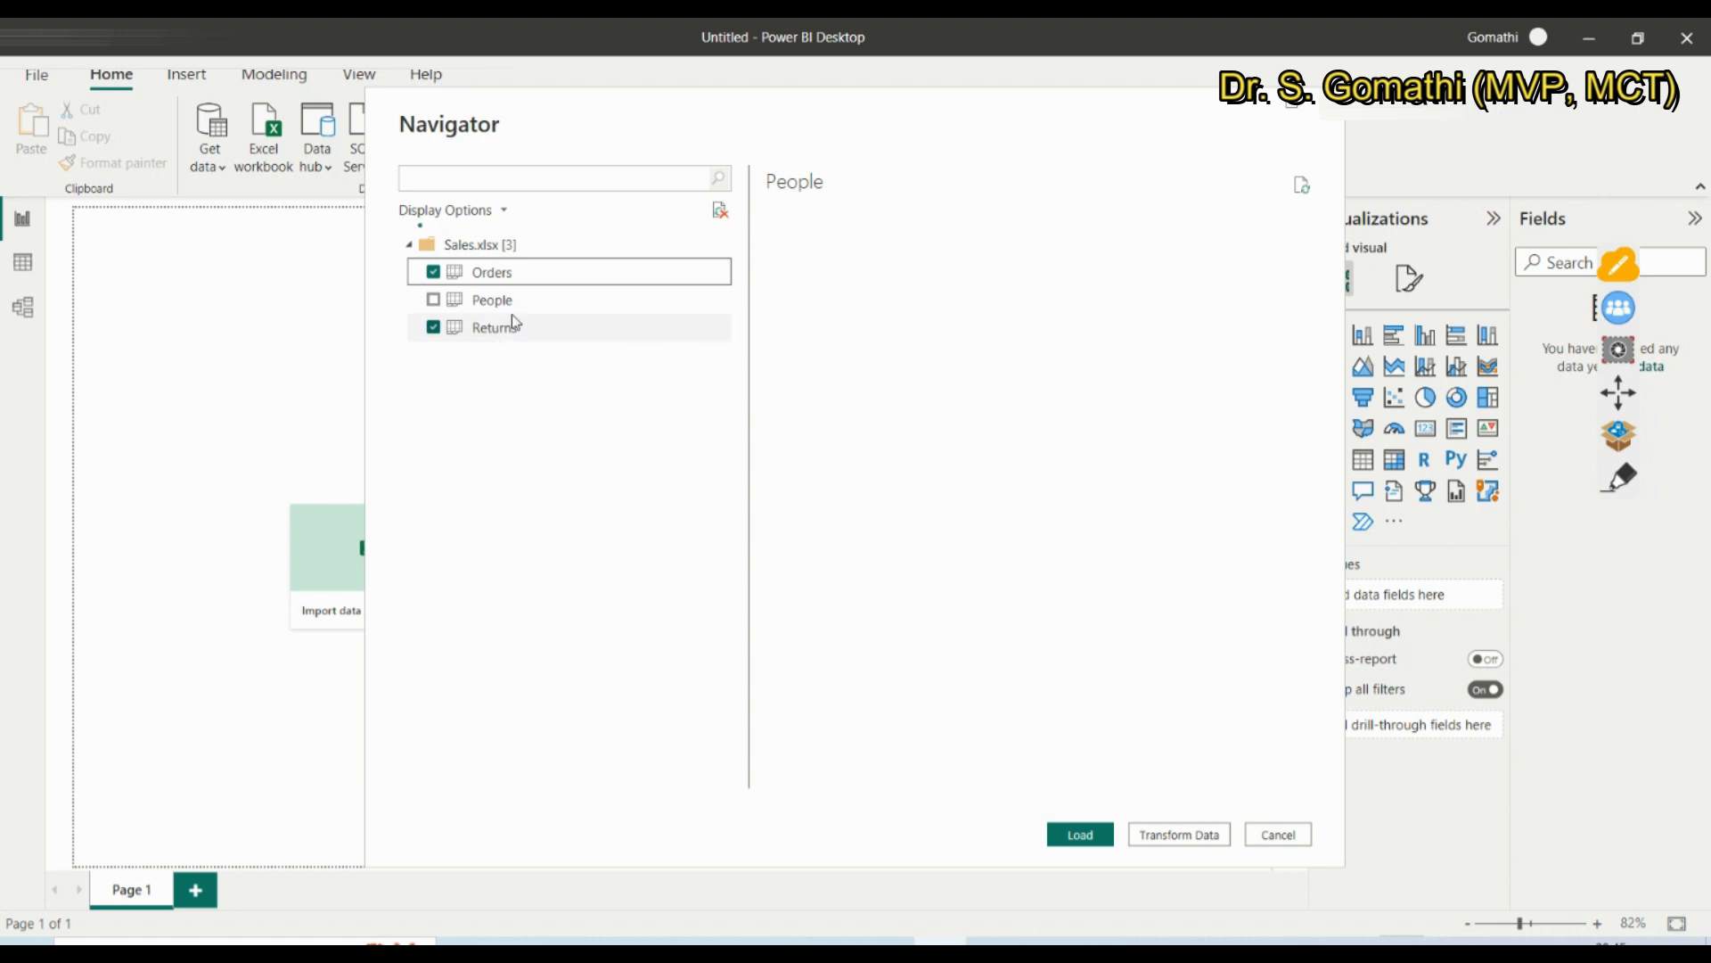
{"action": "left_click", "coordinate": [434, 328]}
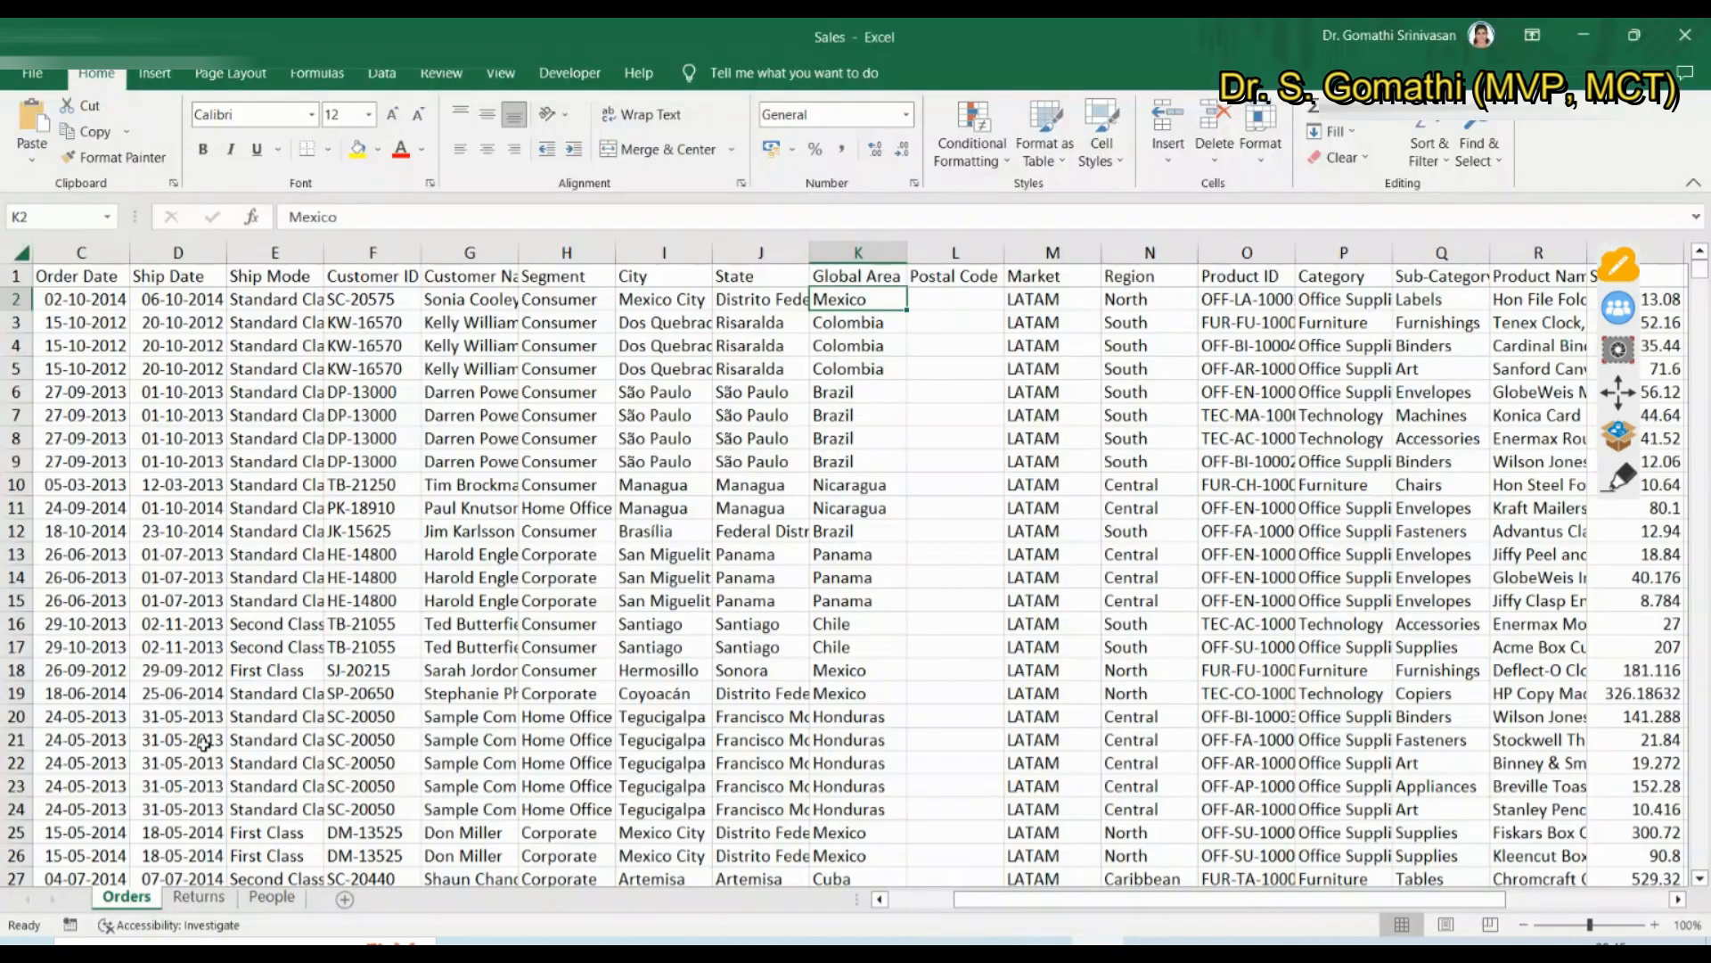
Examine the extent of the Orders sheet in Excel by selecting from row 56 down to the last data row
{"action": "scroll", "coordinate": [802, 535], "scroll_direction": "down", "scroll_amount": 10}
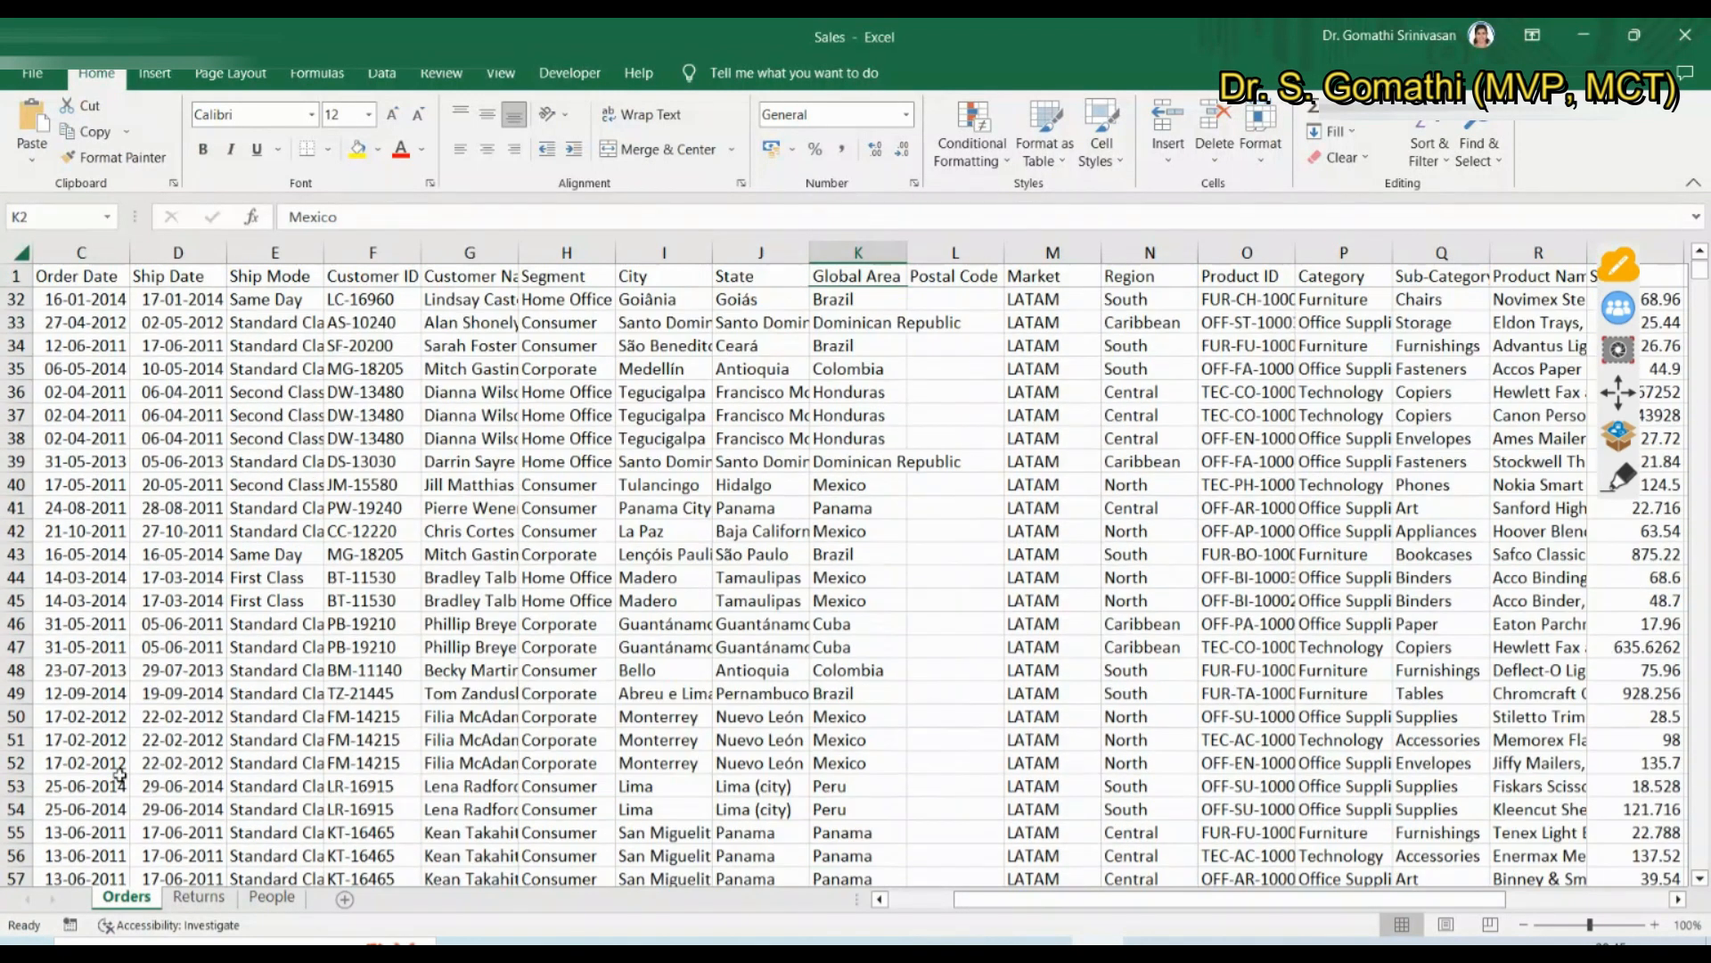
{"action": "left_click", "coordinate": [18, 856]}
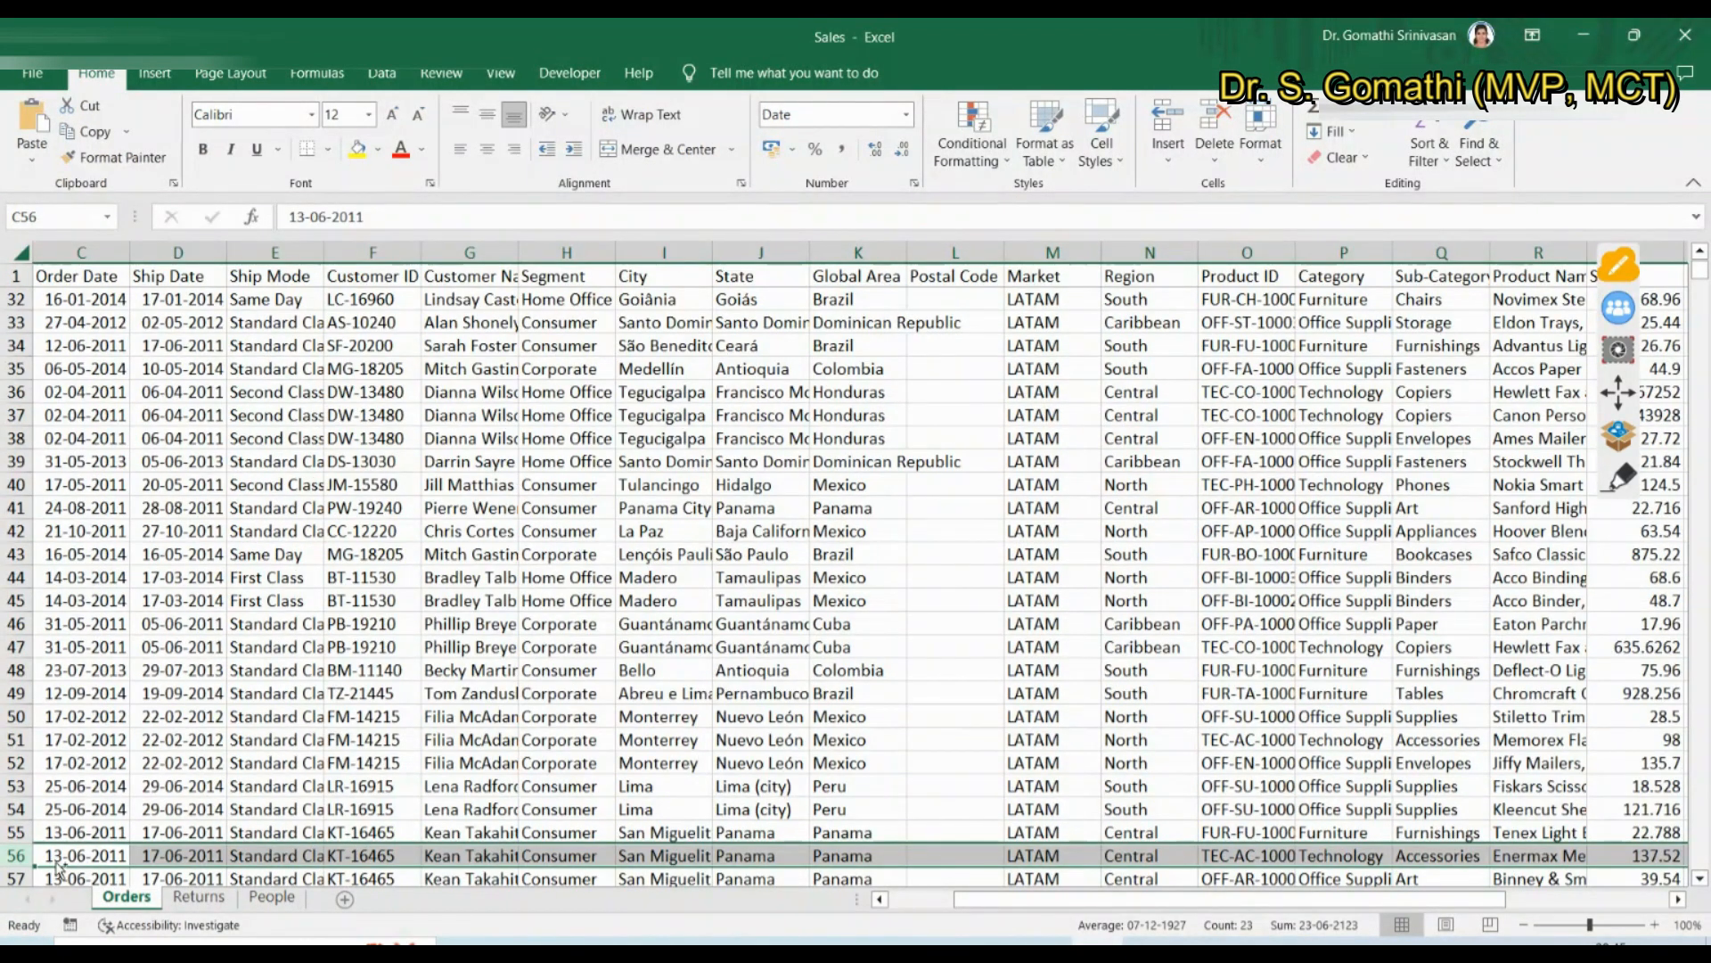
{"action": "key", "text": "ctrl+shift+Down"}
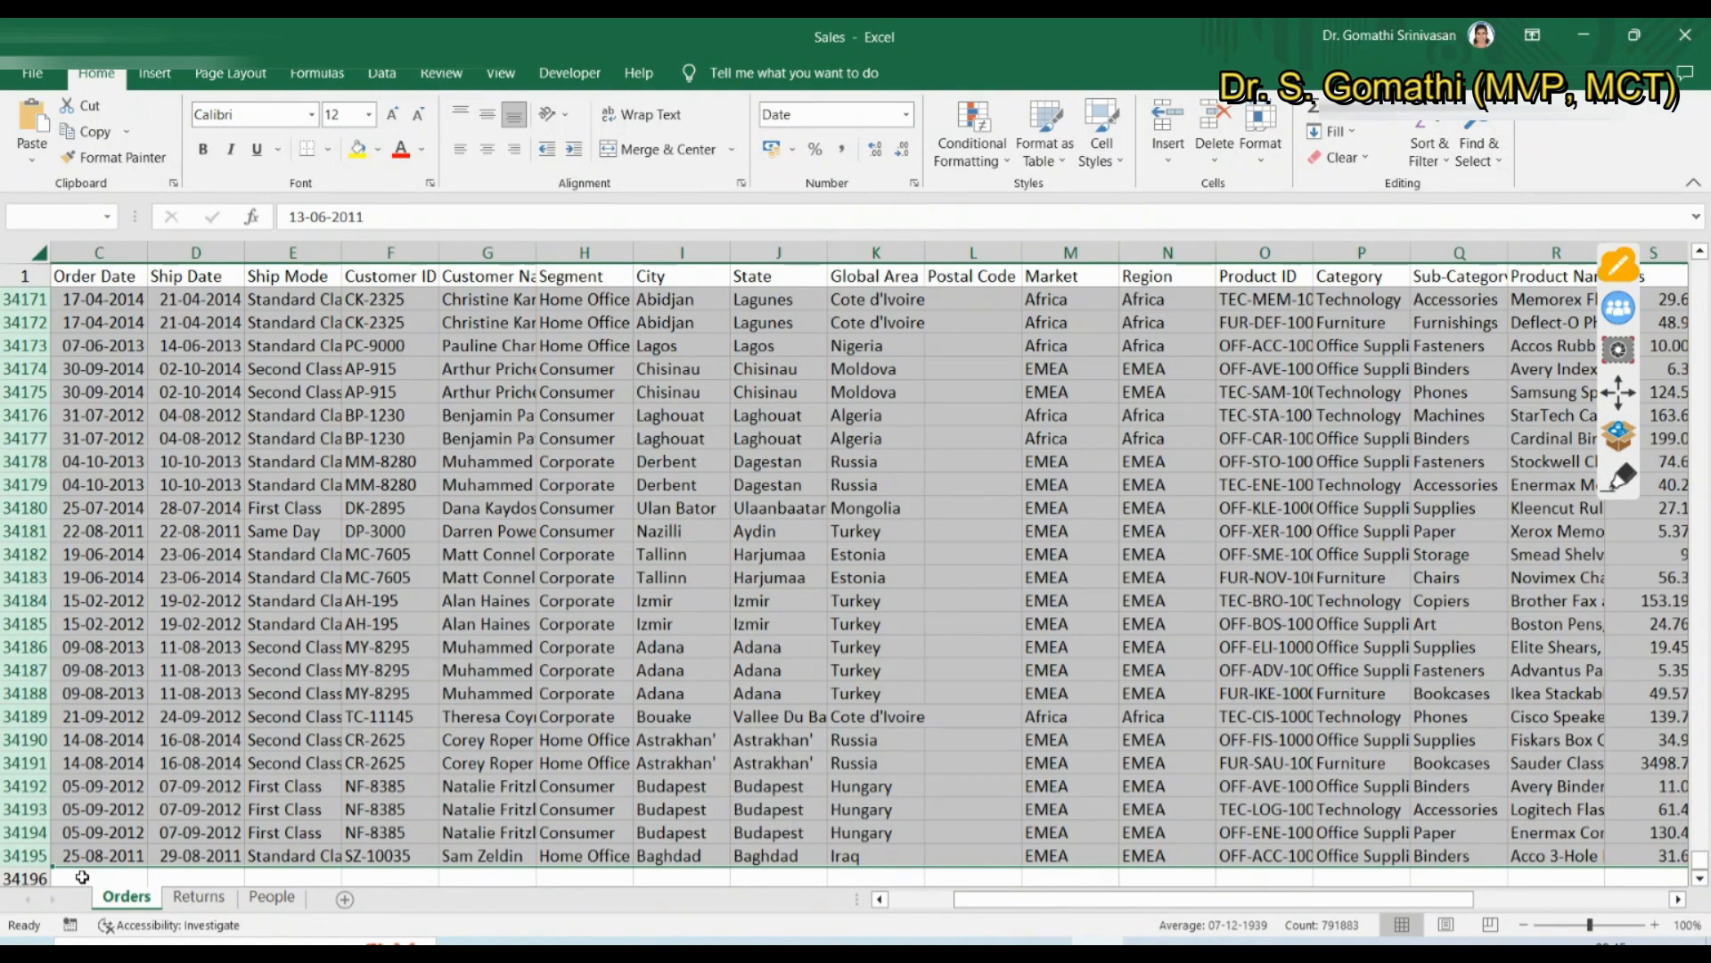
{"action": "left_click", "coordinate": [82, 877]}
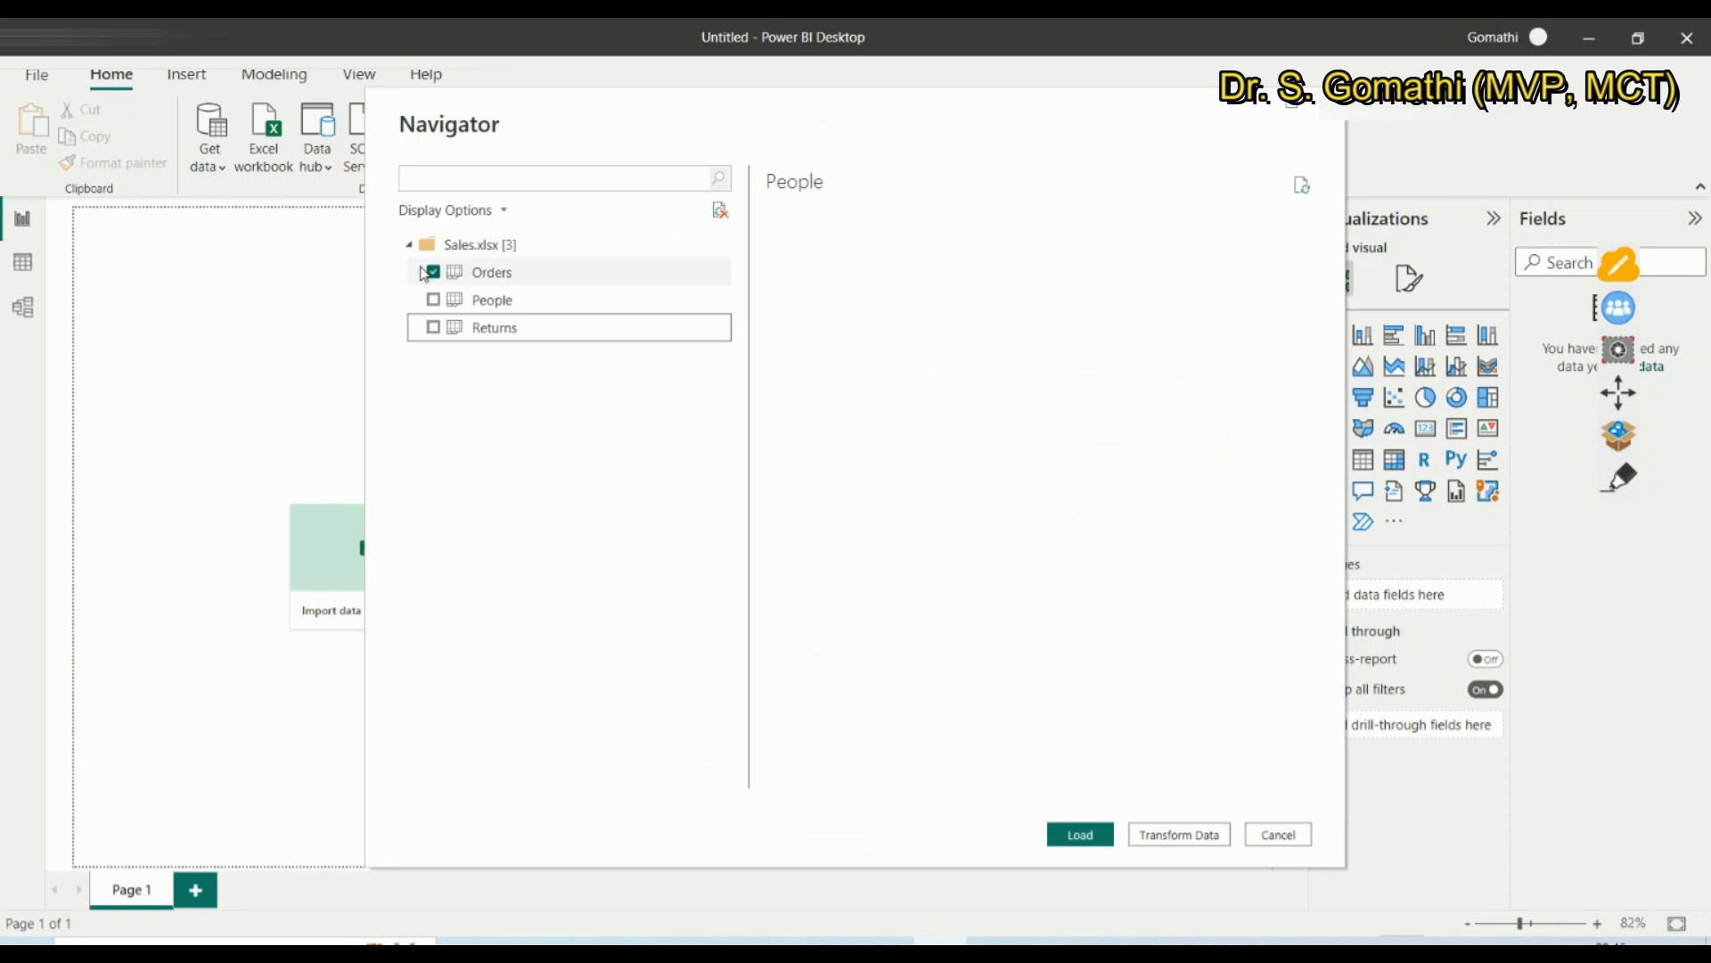
Select the Returns and People tables again in Power BI's Navigator alongside Orders
{"action": "left_click", "coordinate": [434, 328]}
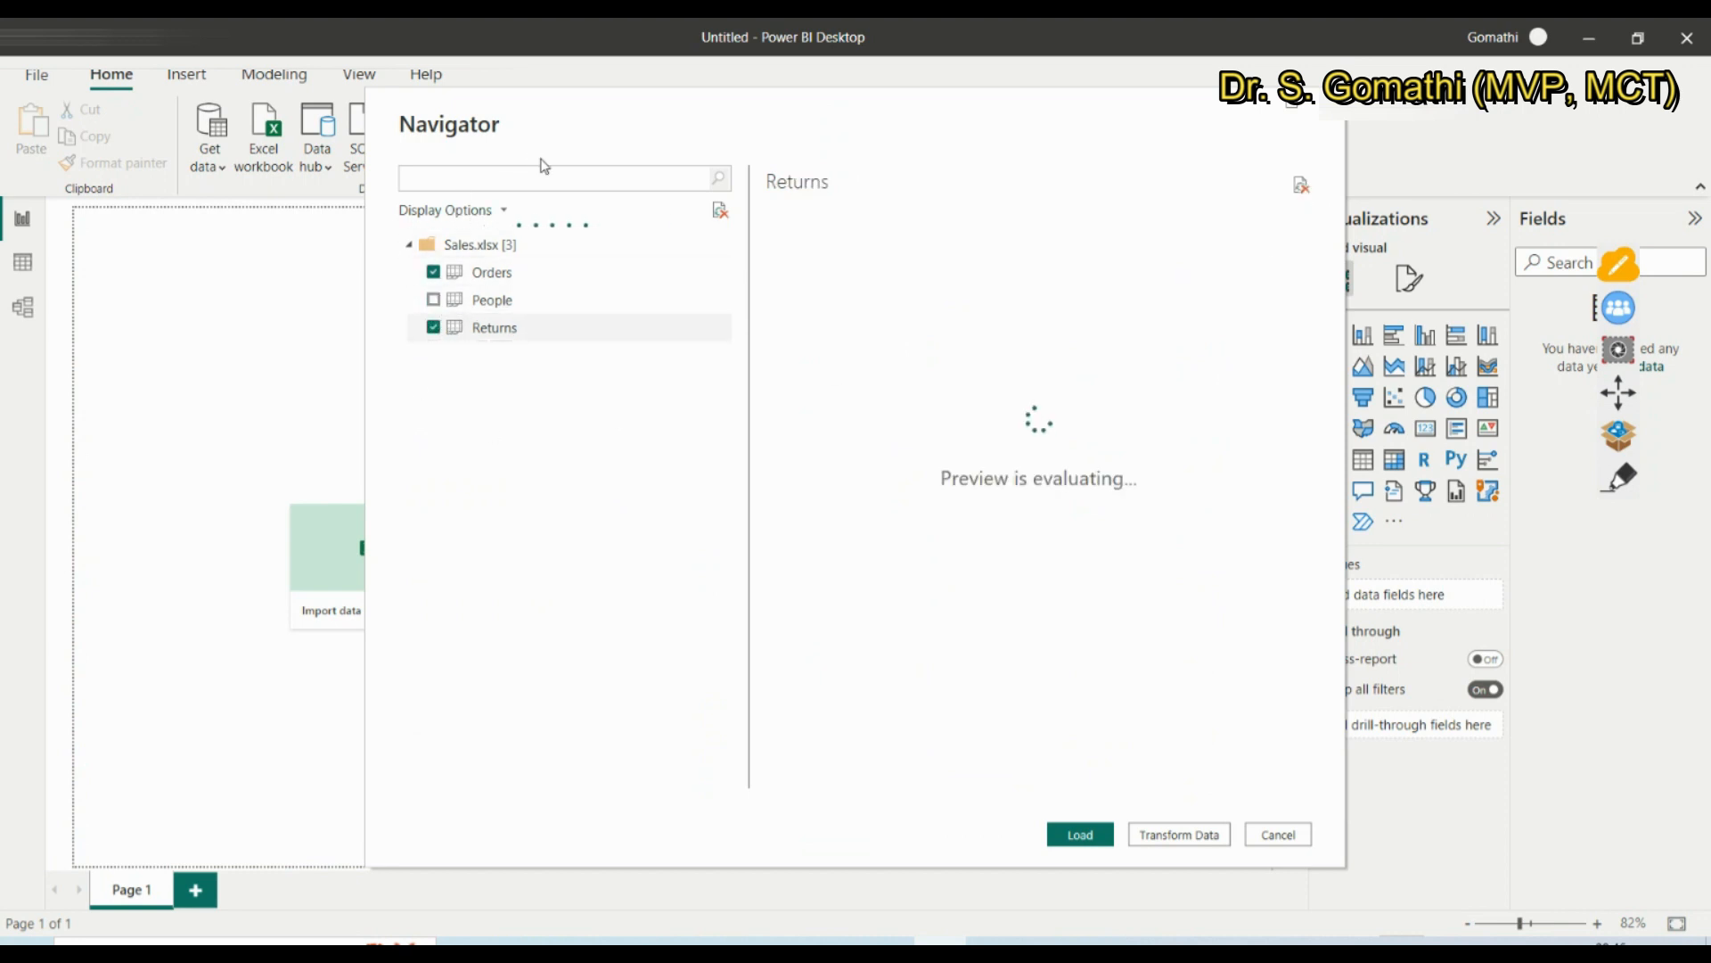
{"action": "left_click", "coordinate": [434, 301]}
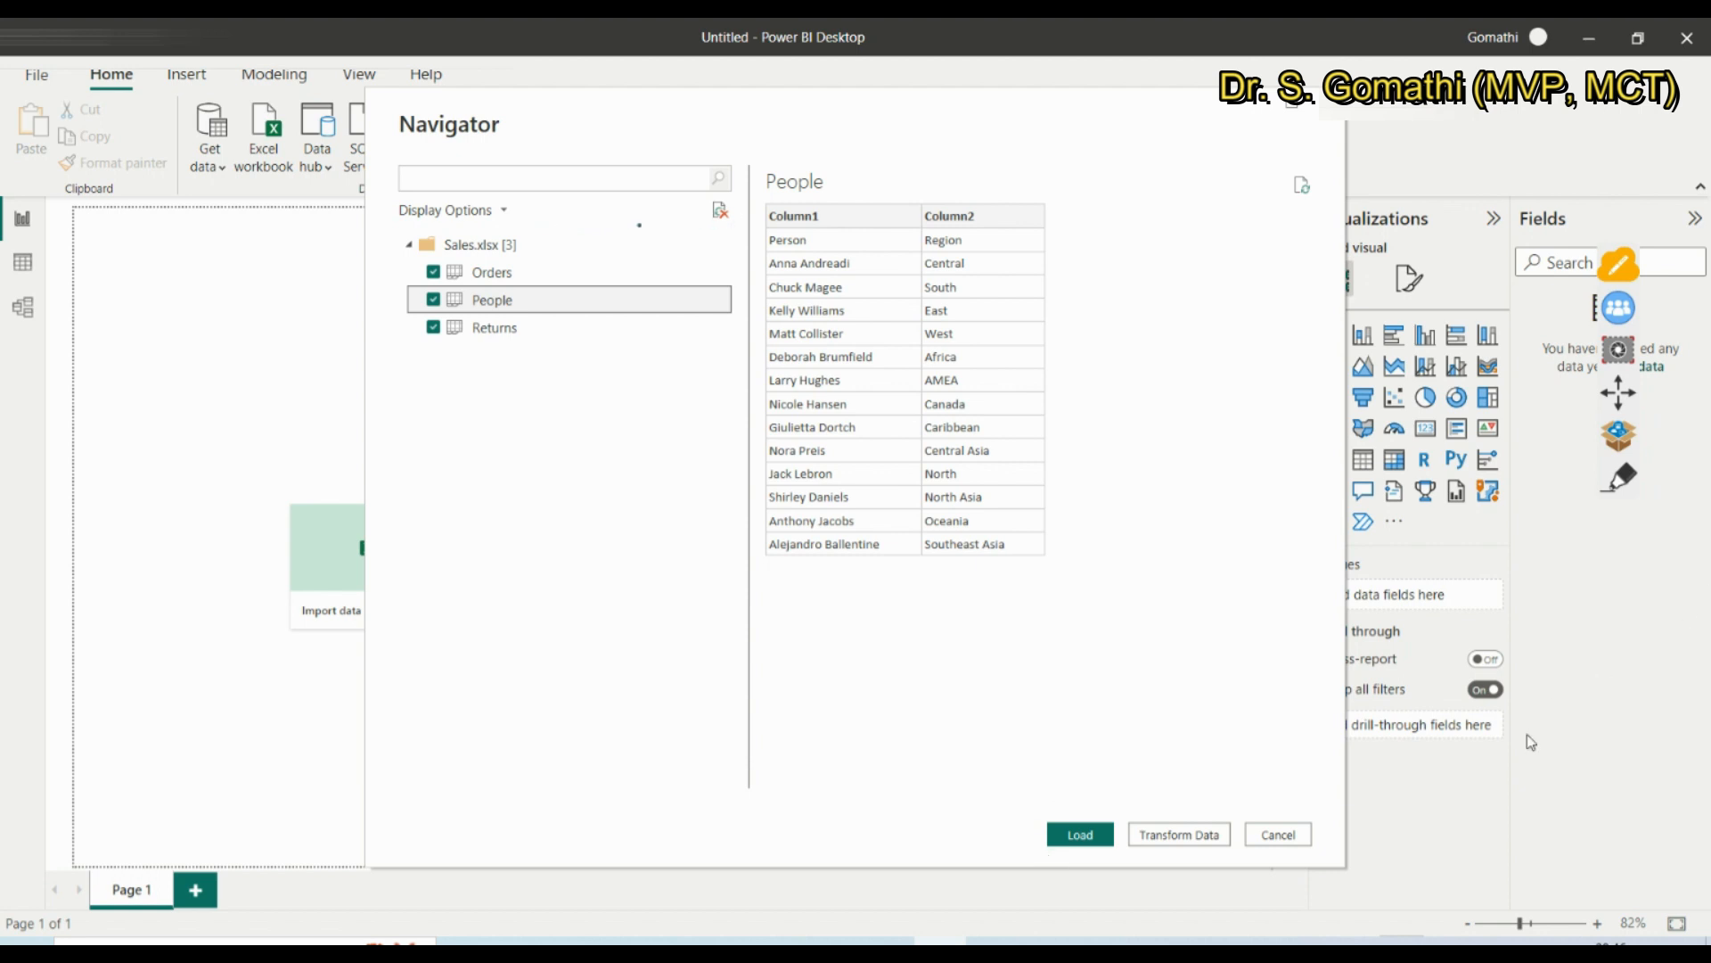
Mark the Fields pane, report canvas, Transform Data option and People column headers in red, and erase all the annotations
{"action": "left_click", "coordinate": [1619, 479]}
{"action": "left_click_drag", "start_coordinate": [1573, 196], "coordinate": [1489, 437]}
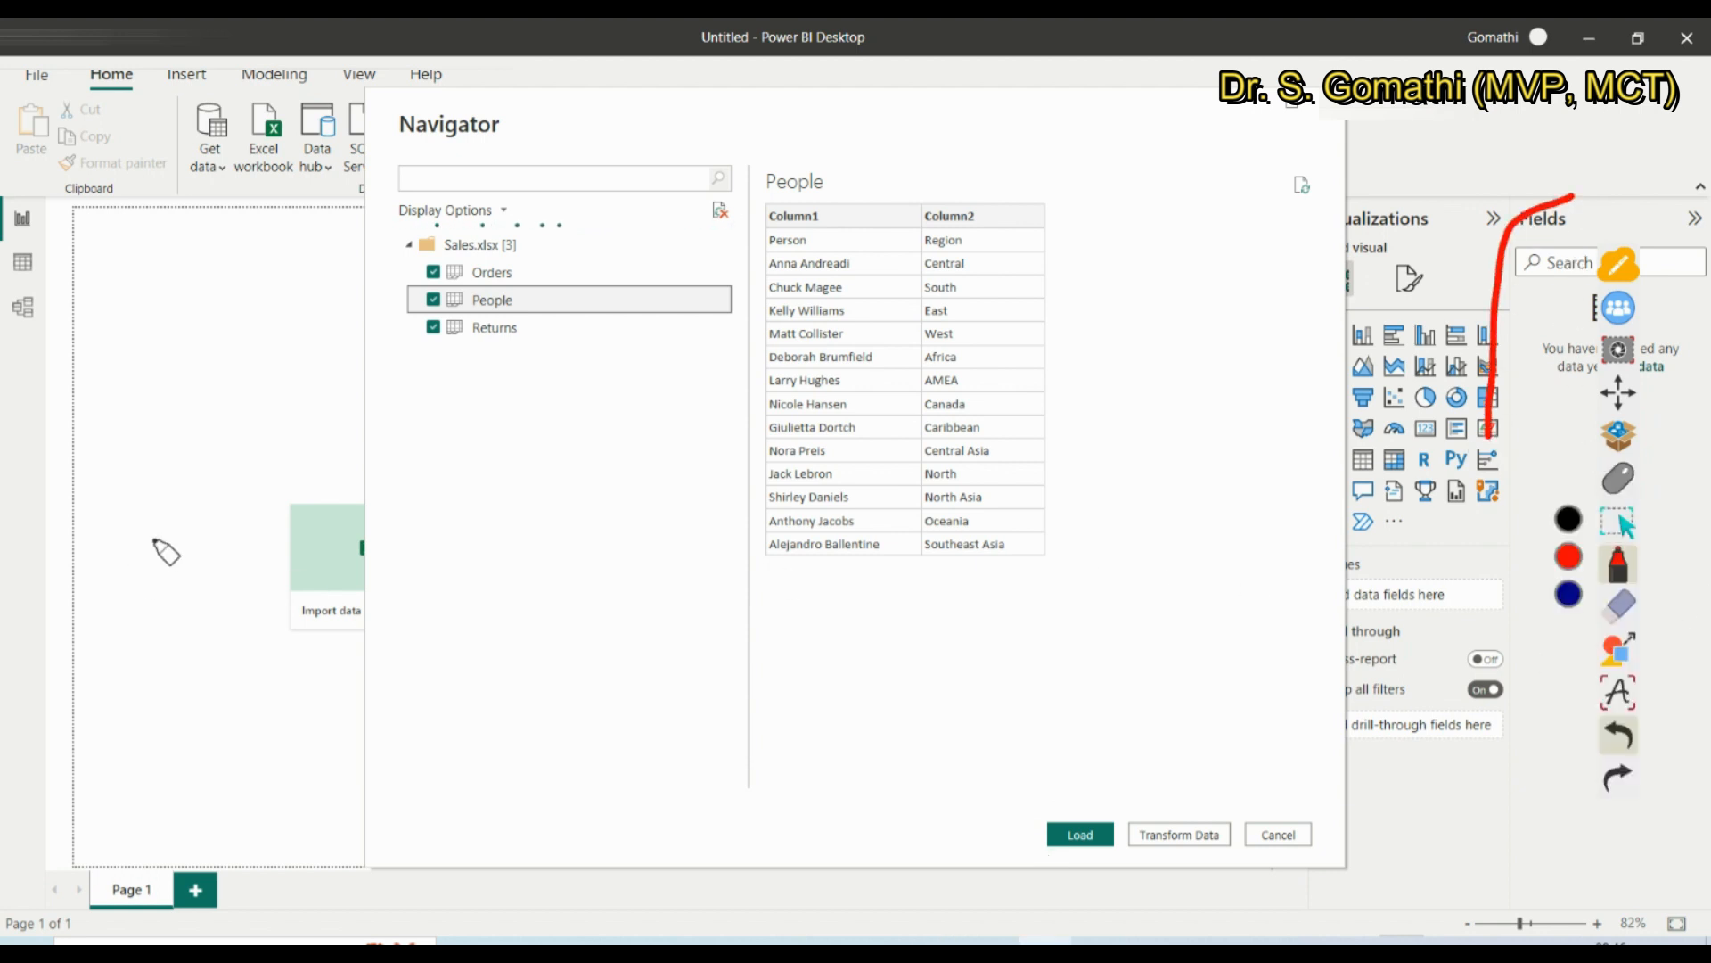
{"action": "mouse_move", "coordinate": [143, 547]}
{"action": "left_mouse_down"}
{"action": "mouse_move", "coordinate": [227, 506]}
{"action": "mouse_move", "coordinate": [216, 540]}
{"action": "left_mouse_up"}
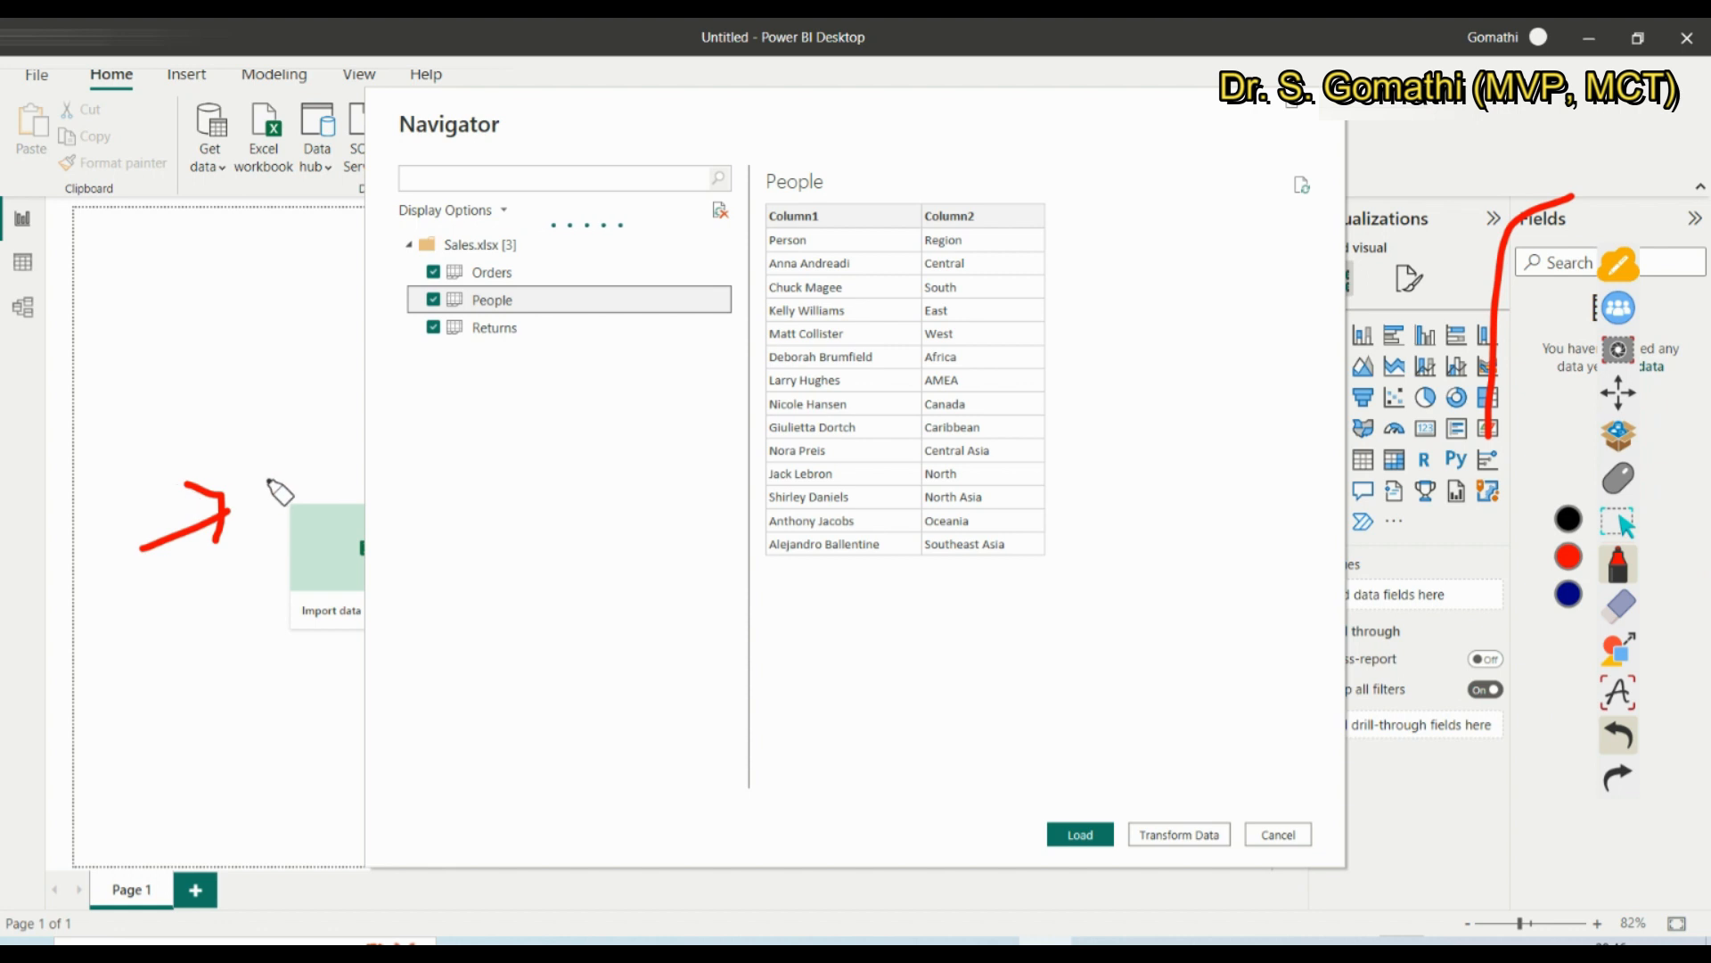
{"action": "mouse_move", "coordinate": [1183, 789]}
{"action": "left_mouse_down"}
{"action": "mouse_move", "coordinate": [1132, 887]}
{"action": "mouse_move", "coordinate": [1248, 802]}
{"action": "mouse_move", "coordinate": [1197, 775]}
{"action": "left_mouse_up"}
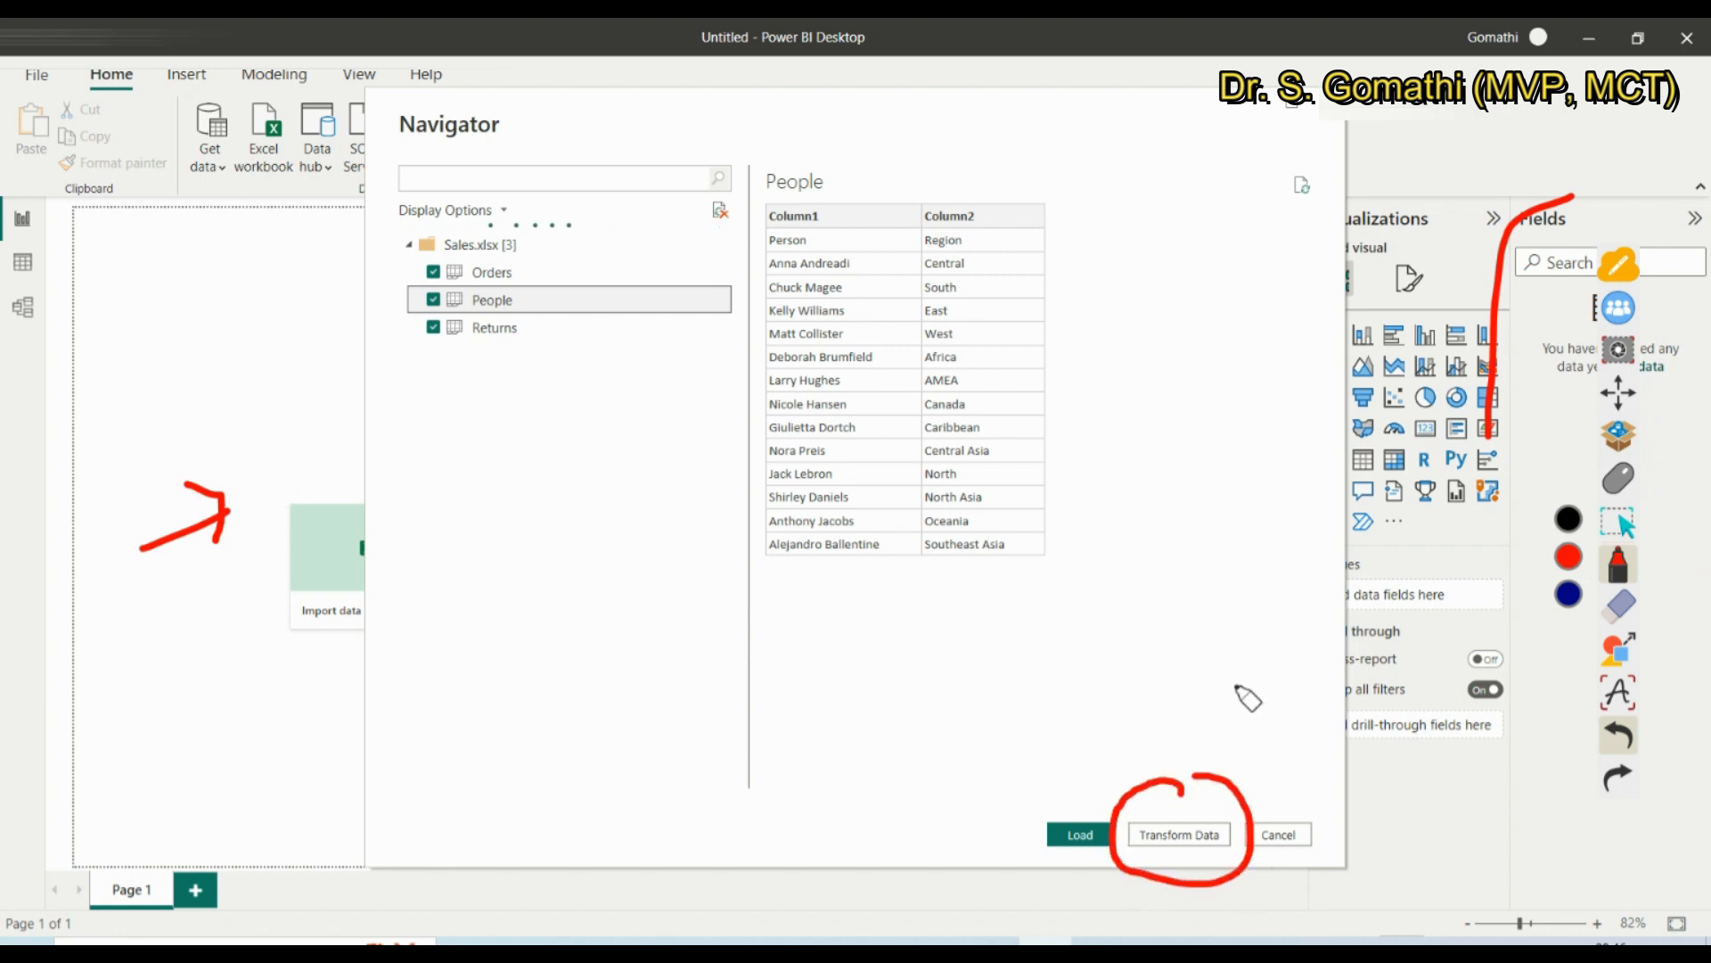
{"action": "left_click_drag", "start_coordinate": [833, 215], "coordinate": [864, 160]}
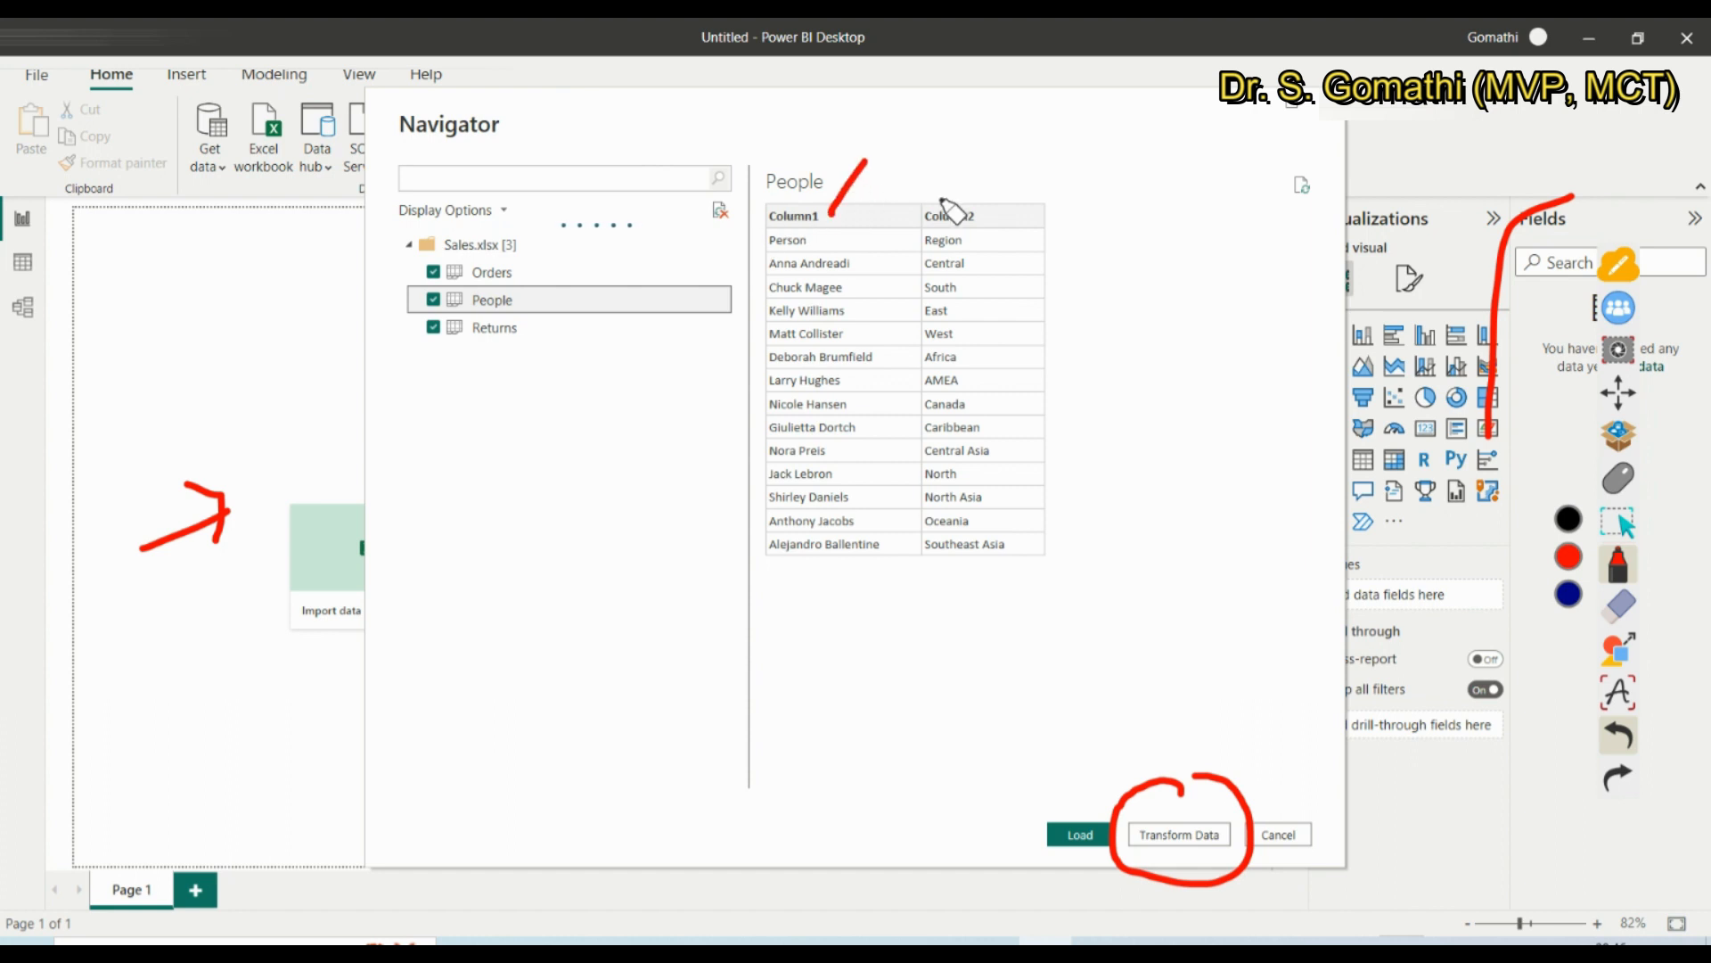
{"action": "left_click_drag", "start_coordinate": [952, 206], "coordinate": [987, 141]}
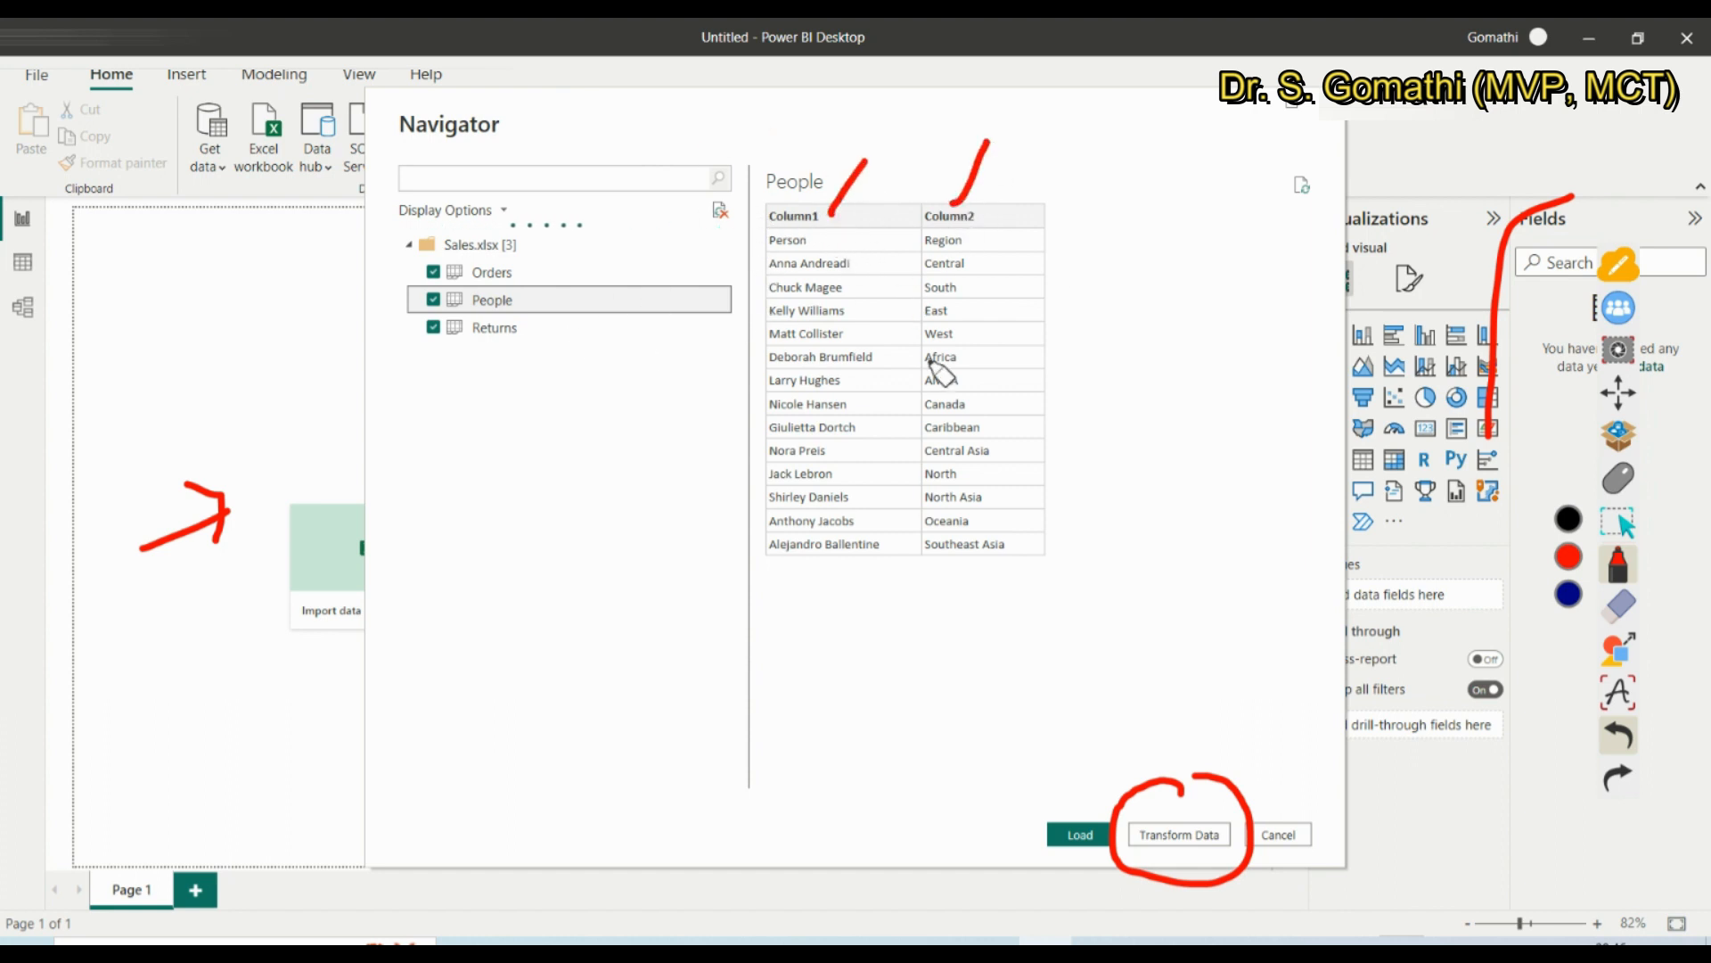
{"action": "left_click", "coordinate": [1612, 609]}
{"action": "left_click", "coordinate": [1565, 632]}
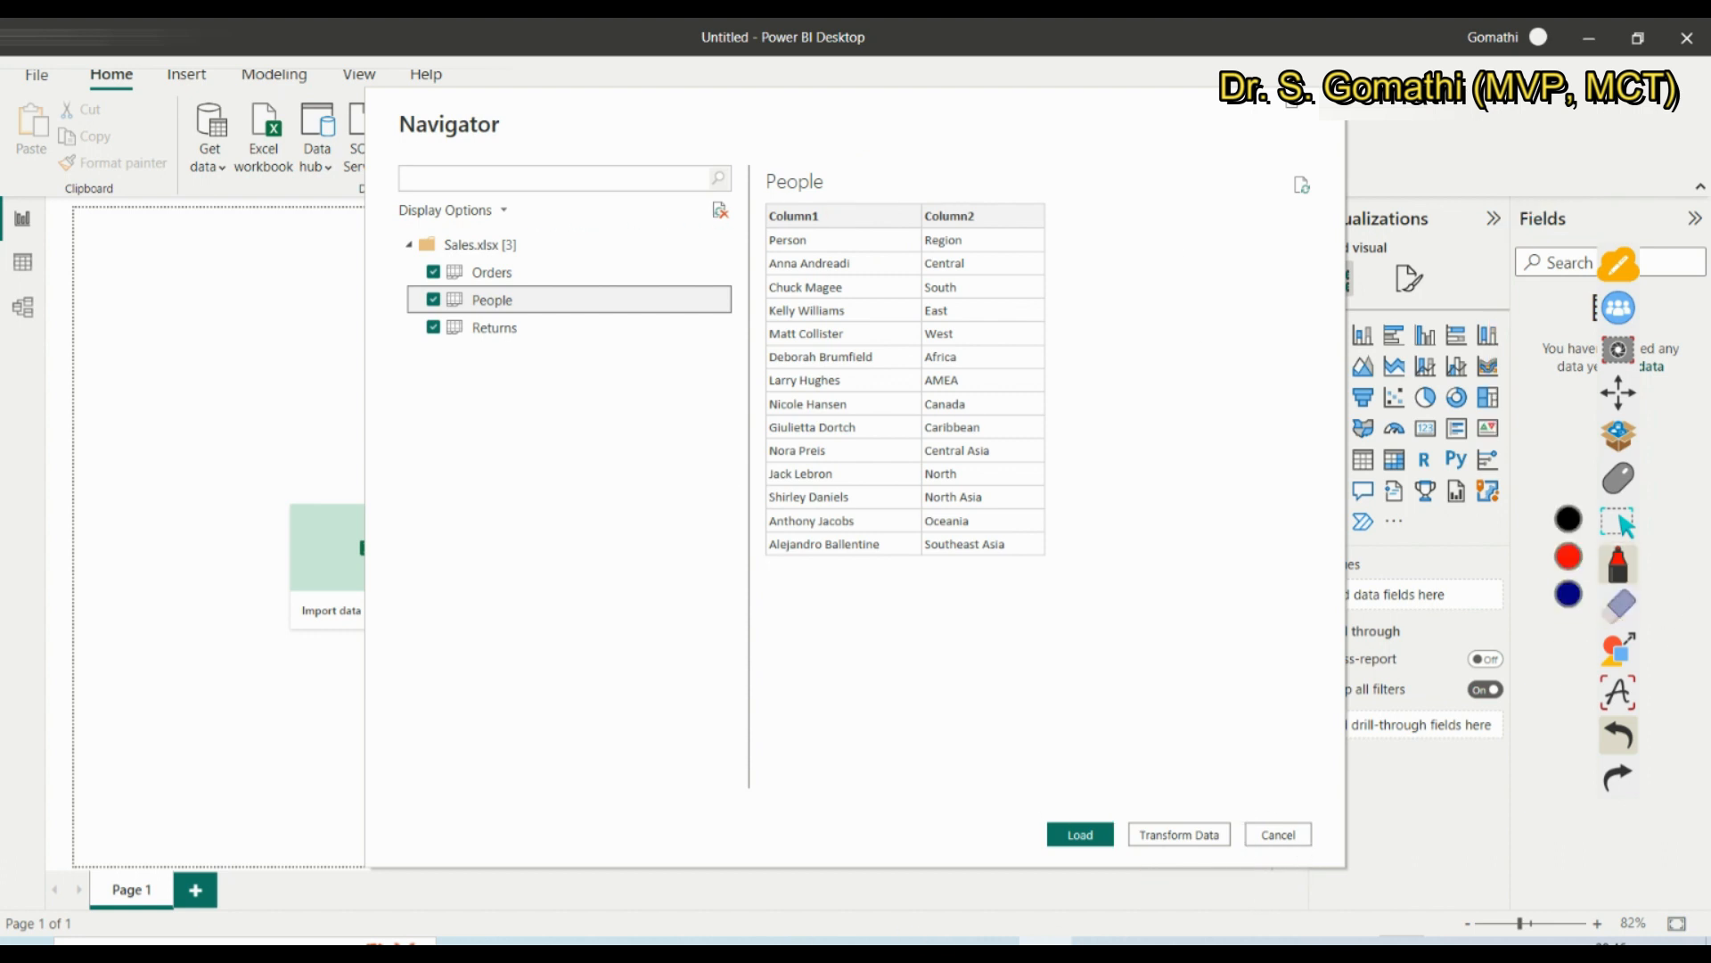
{"action": "left_click", "coordinate": [1611, 487]}
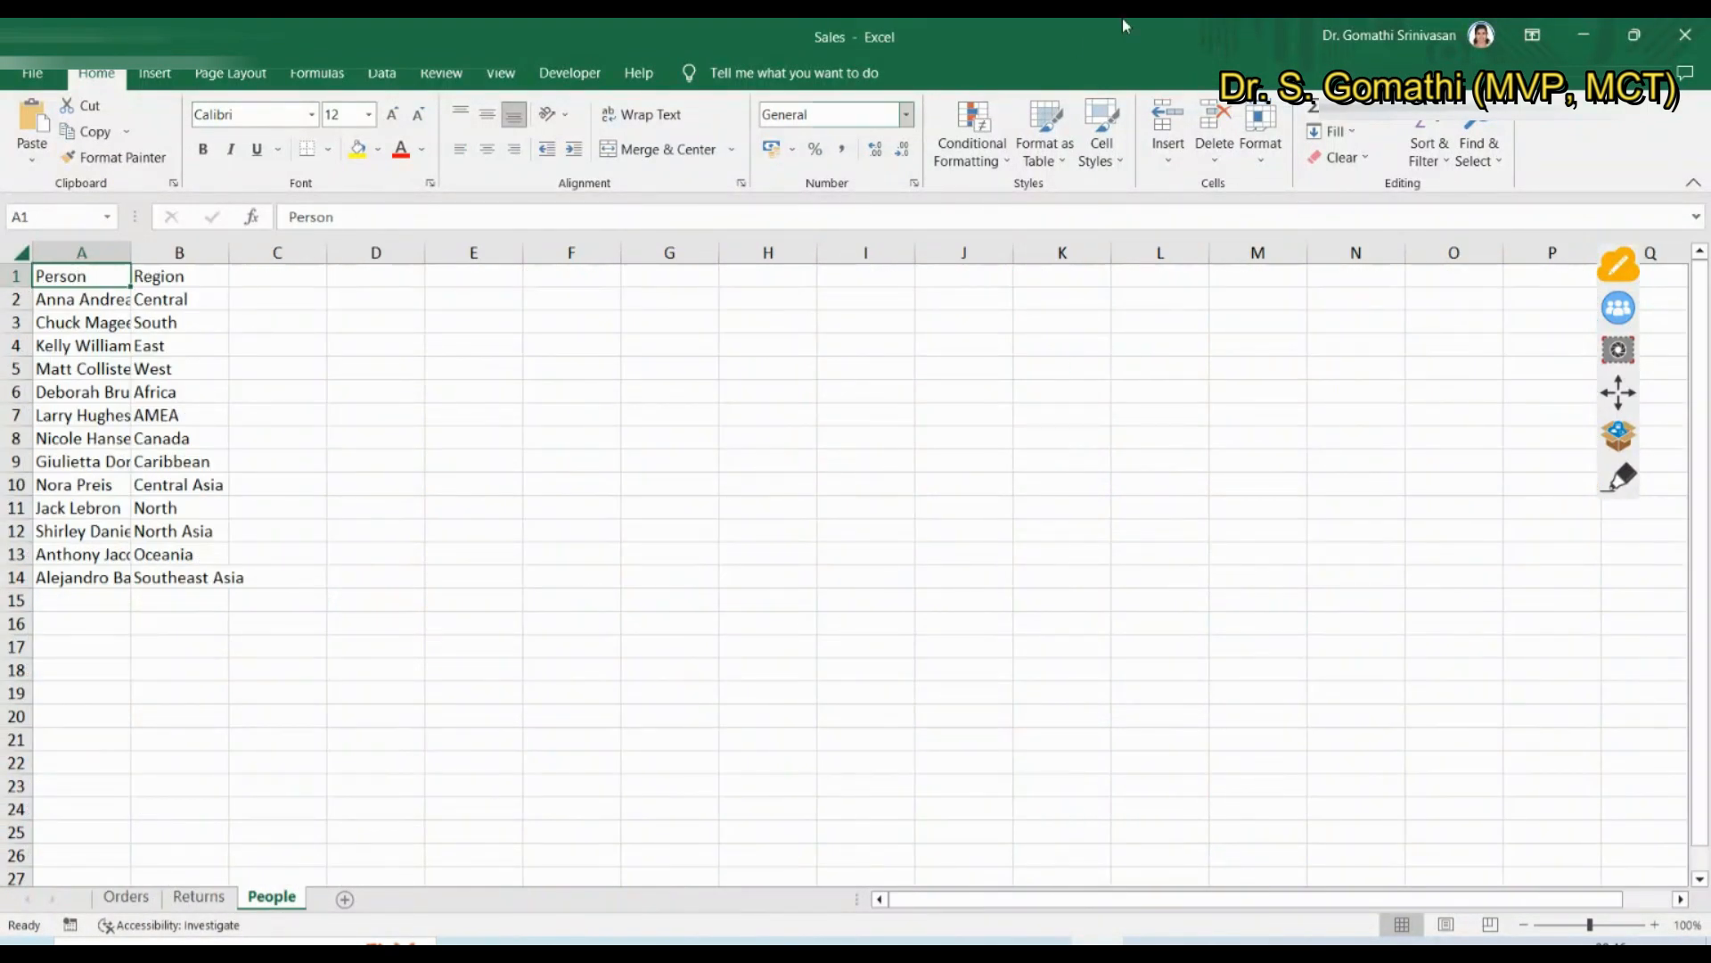
Switch back to Power BI's Navigator, mark the Person, Region, Column1 and Column2 headings of the People preview in red, and erase the marks
{"action": "left_click", "coordinate": [1583, 34]}
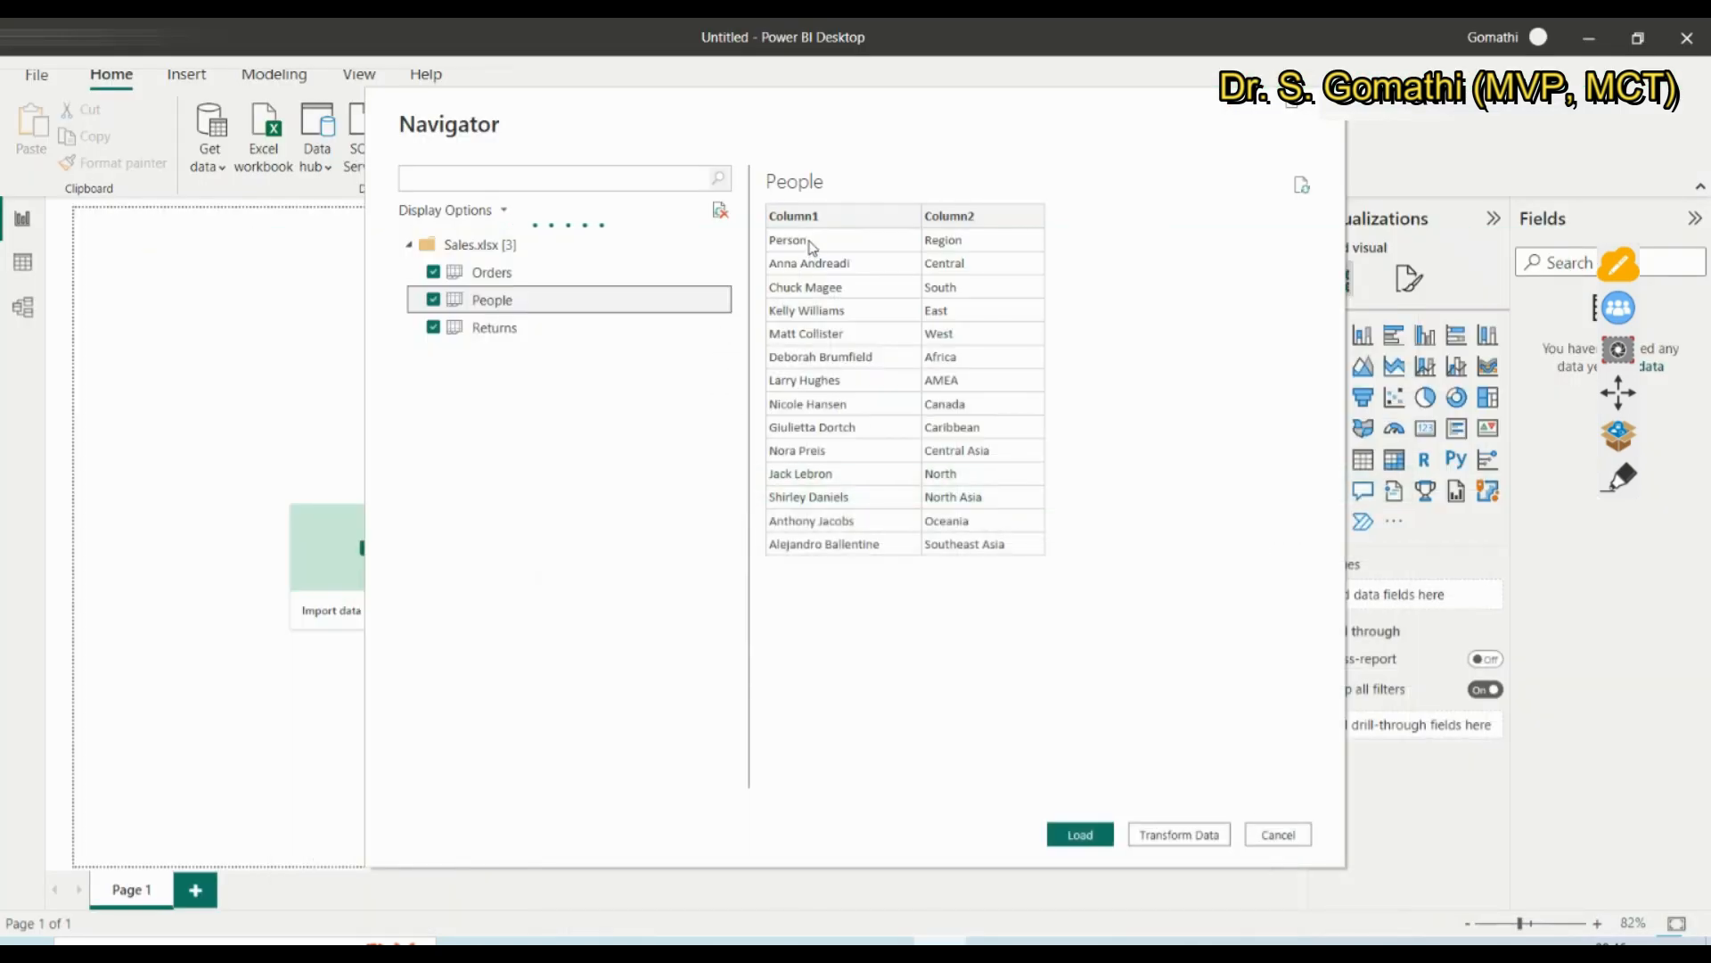
{"action": "left_click", "coordinate": [1622, 481]}
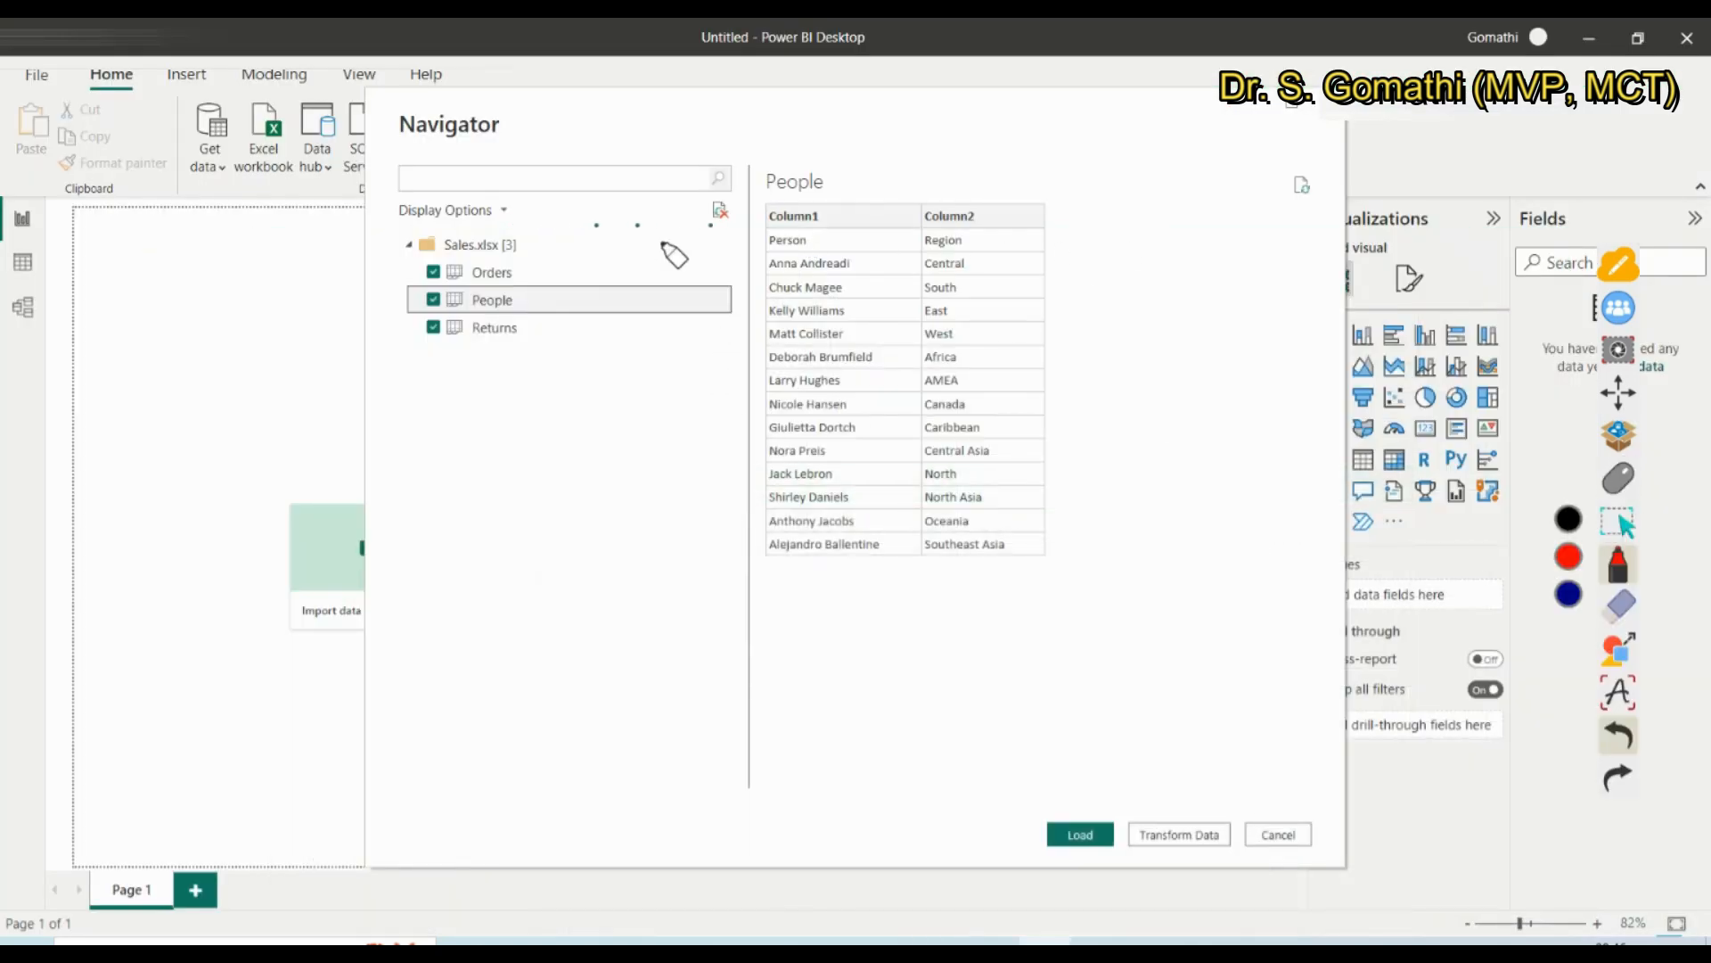
{"action": "left_click_drag", "start_coordinate": [820, 245], "coordinate": [847, 233]}
{"action": "left_click_drag", "start_coordinate": [963, 242], "coordinate": [979, 235]}
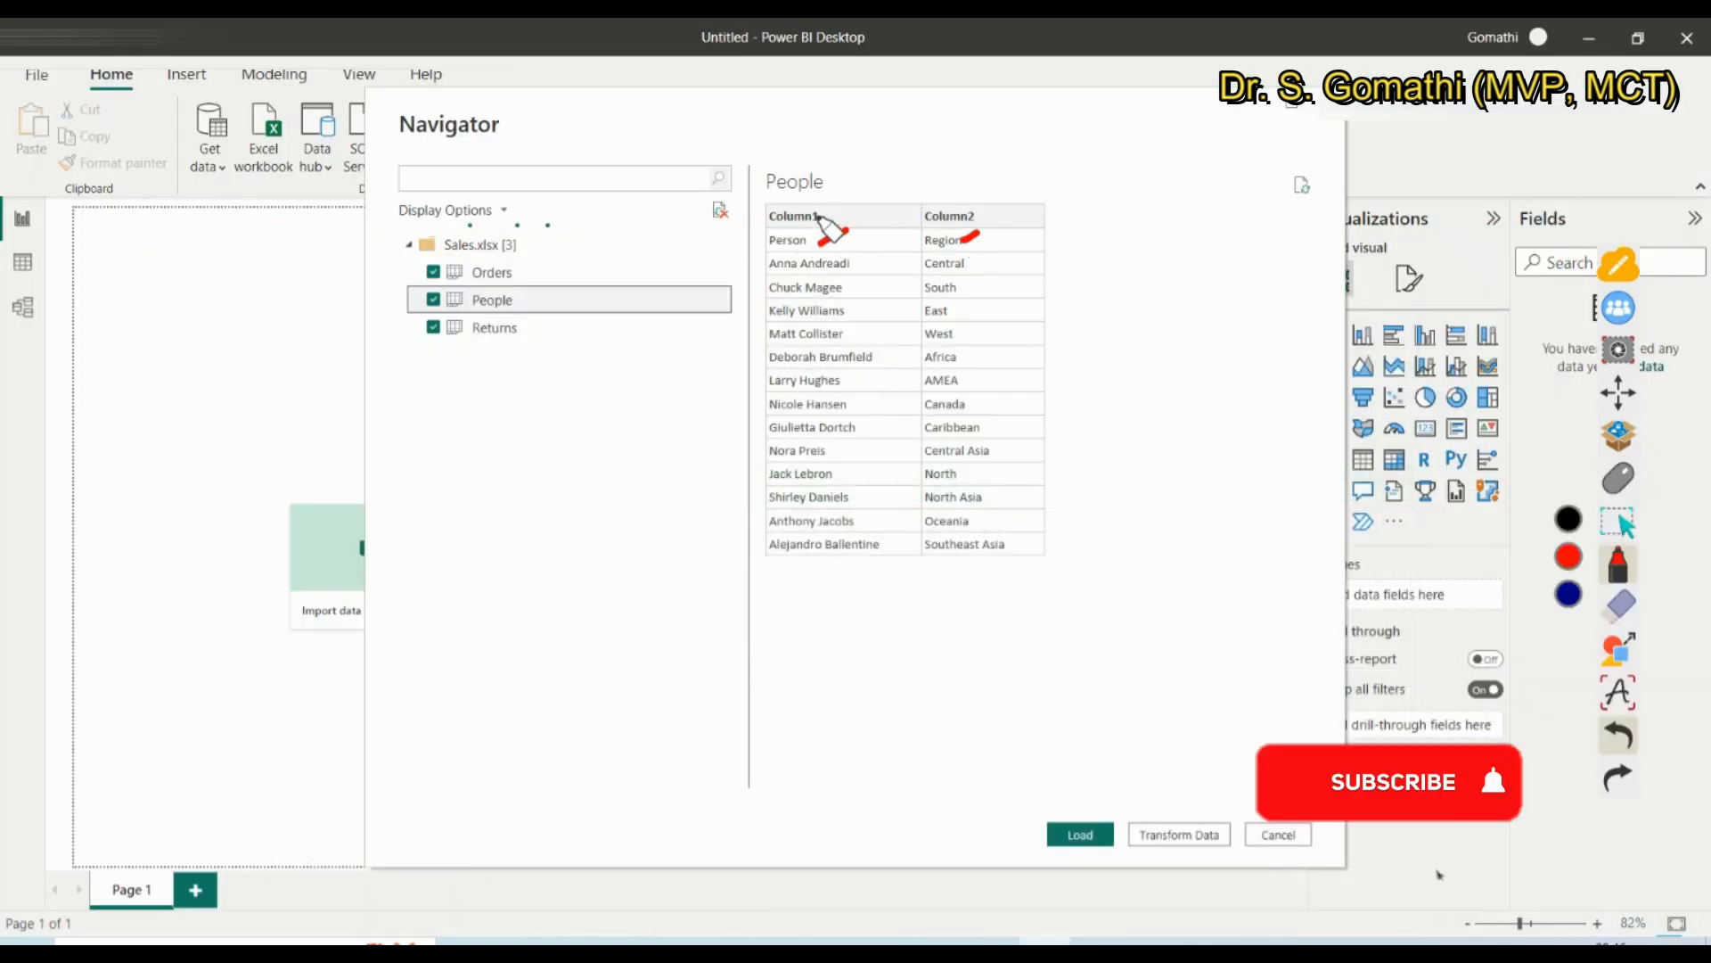
{"action": "mouse_move", "coordinate": [843, 236]}
{"action": "left_mouse_down"}
{"action": "mouse_move", "coordinate": [754, 201]}
{"action": "mouse_move", "coordinate": [852, 210]}
{"action": "left_mouse_up"}
{"action": "mouse_move", "coordinate": [949, 187]}
{"action": "left_mouse_down"}
{"action": "mouse_move", "coordinate": [979, 234]}
{"action": "mouse_move", "coordinate": [968, 177]}
{"action": "left_mouse_up"}
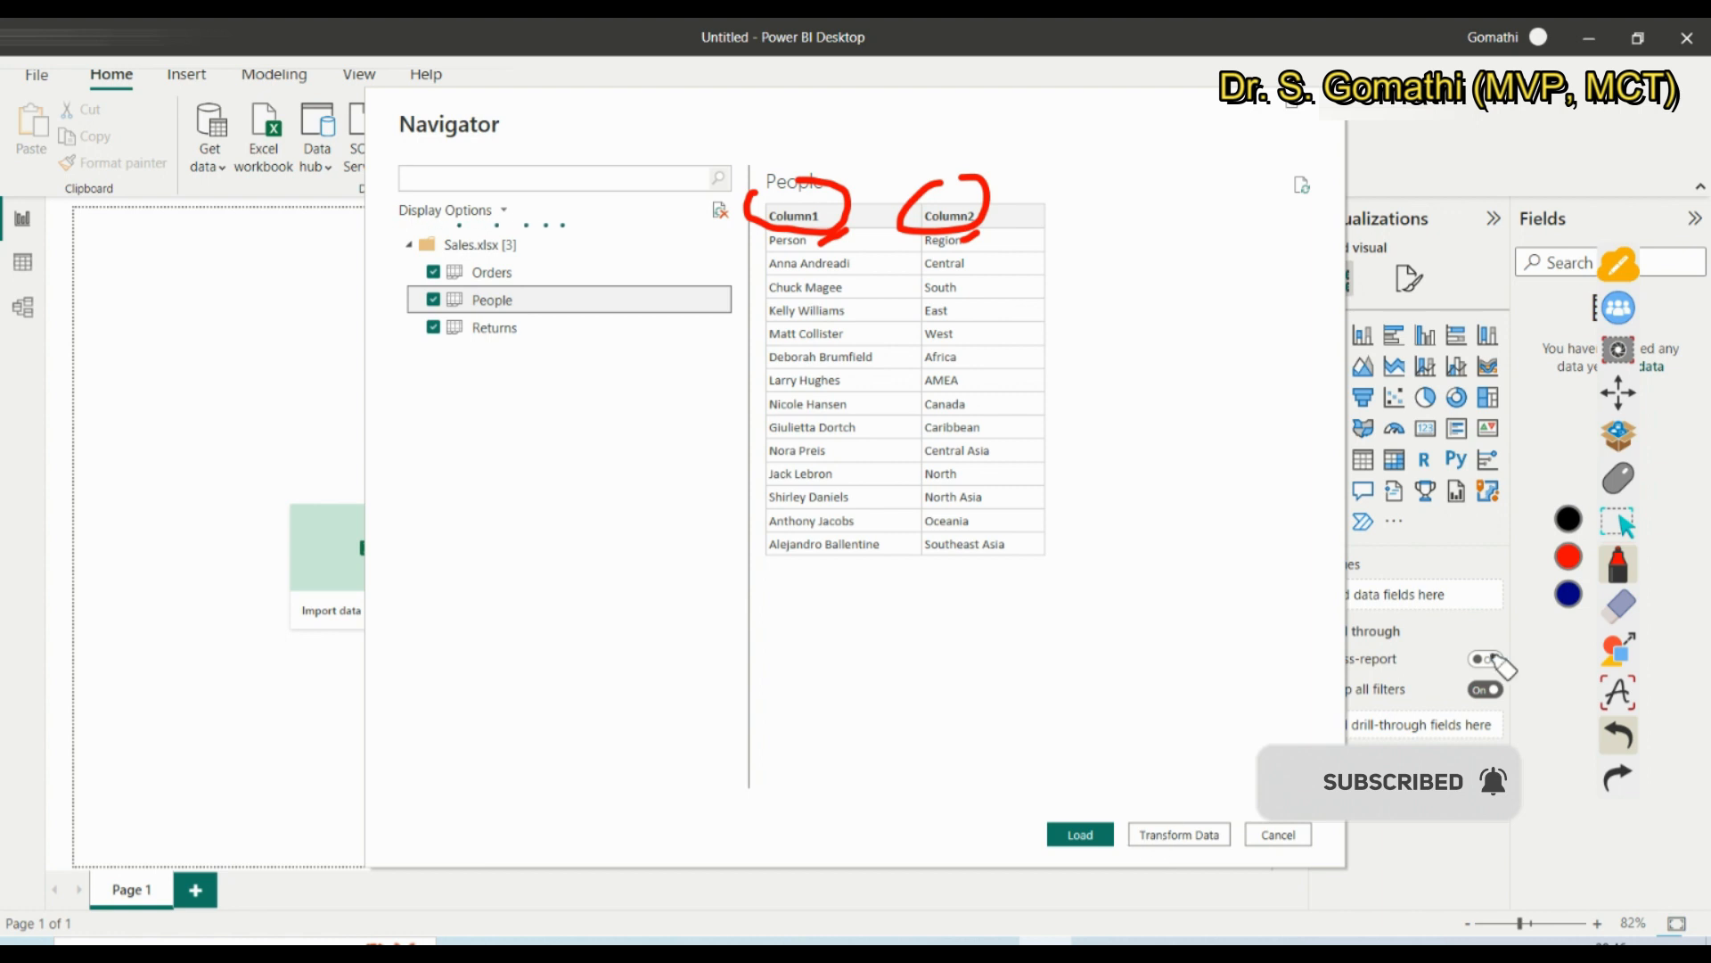
{"action": "left_click", "coordinate": [1611, 607]}
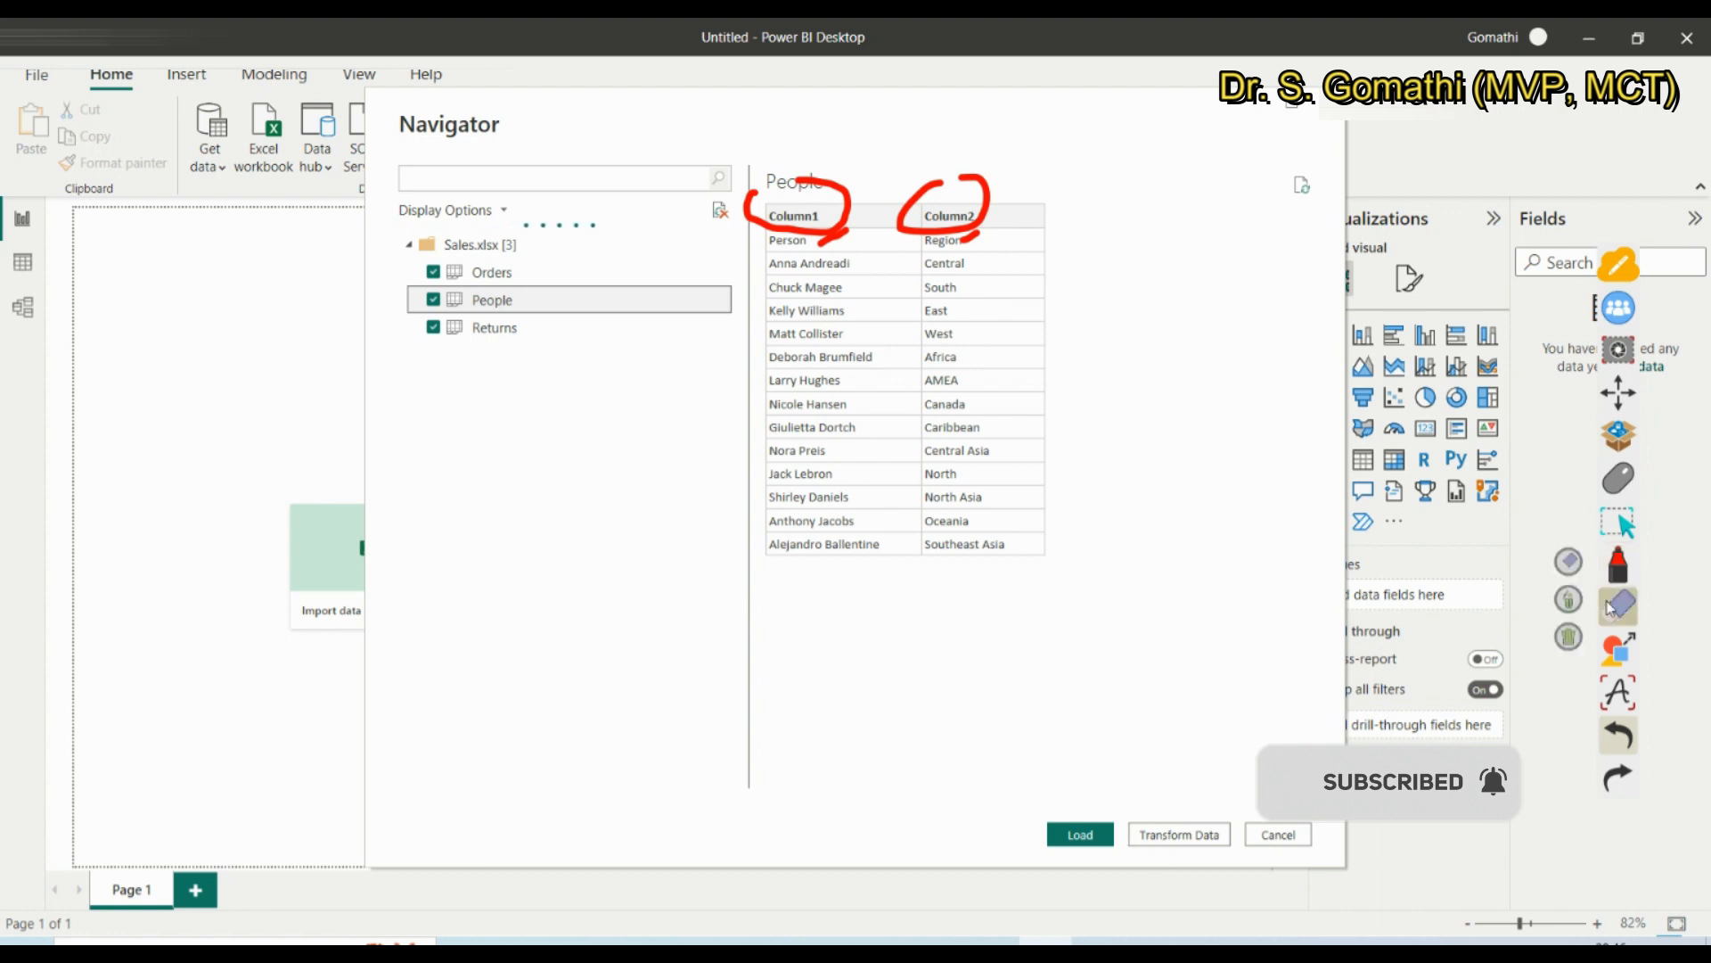
{"action": "left_click", "coordinate": [1582, 640]}
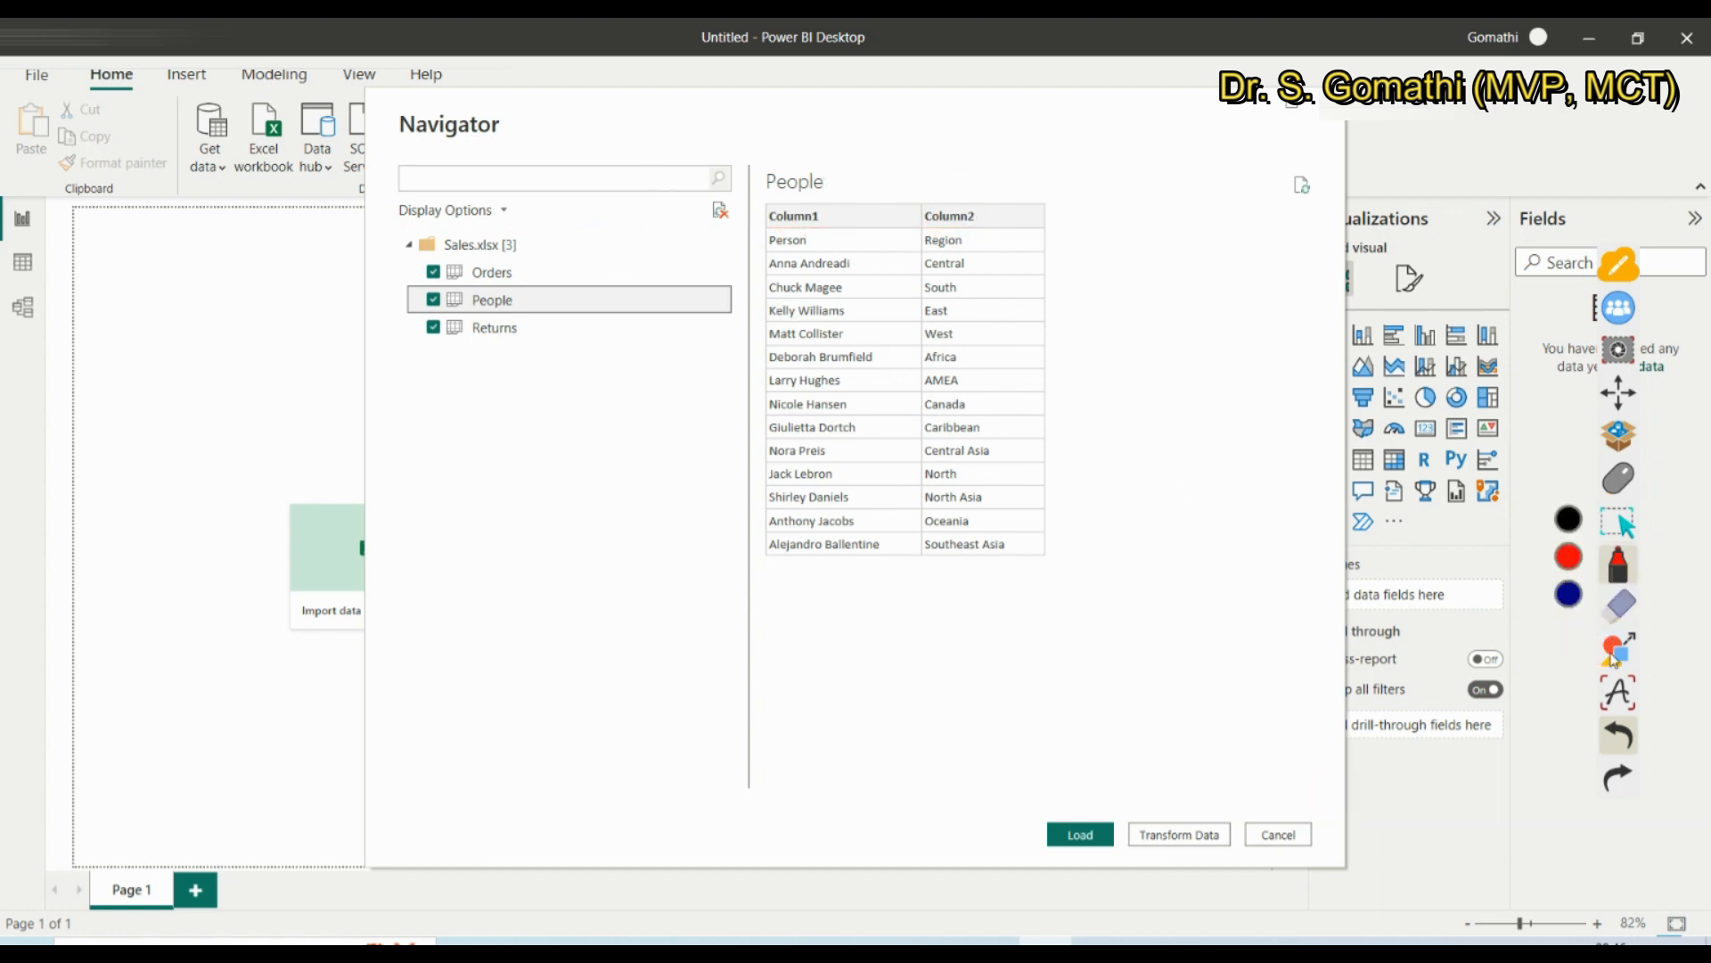
{"action": "left_click", "coordinate": [1630, 482]}
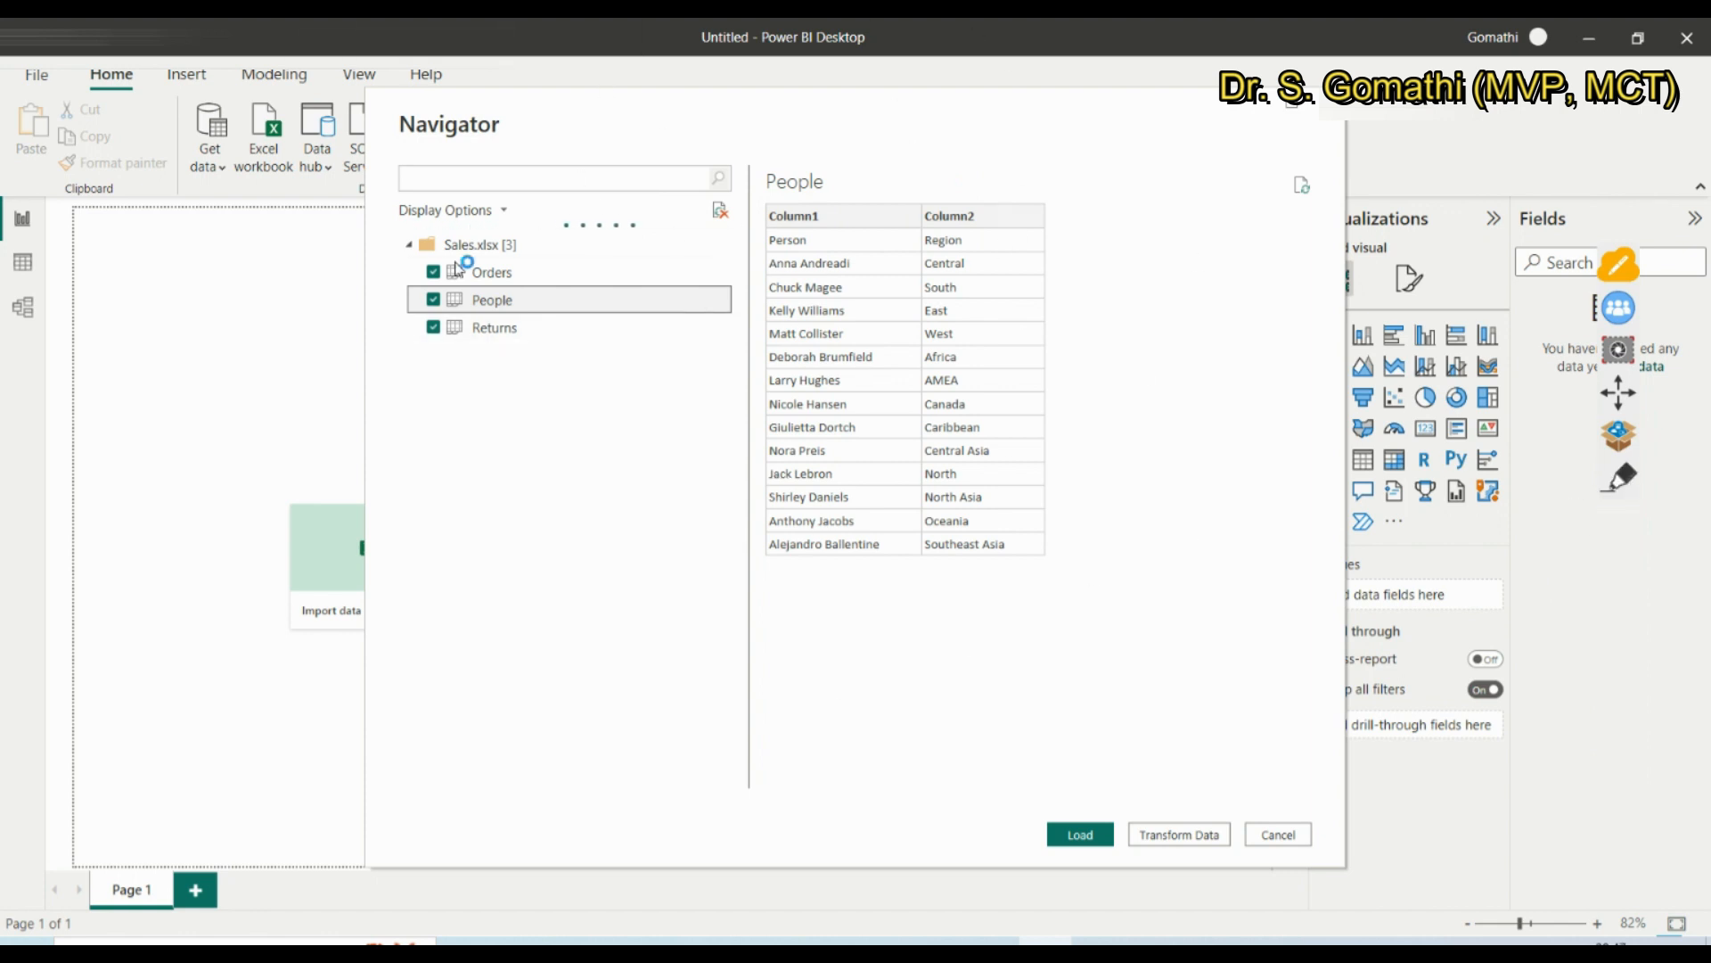
Preview the Orders and Returns tables, and load only Orders by deselecting Returns and People
{"action": "left_click", "coordinate": [508, 276]}
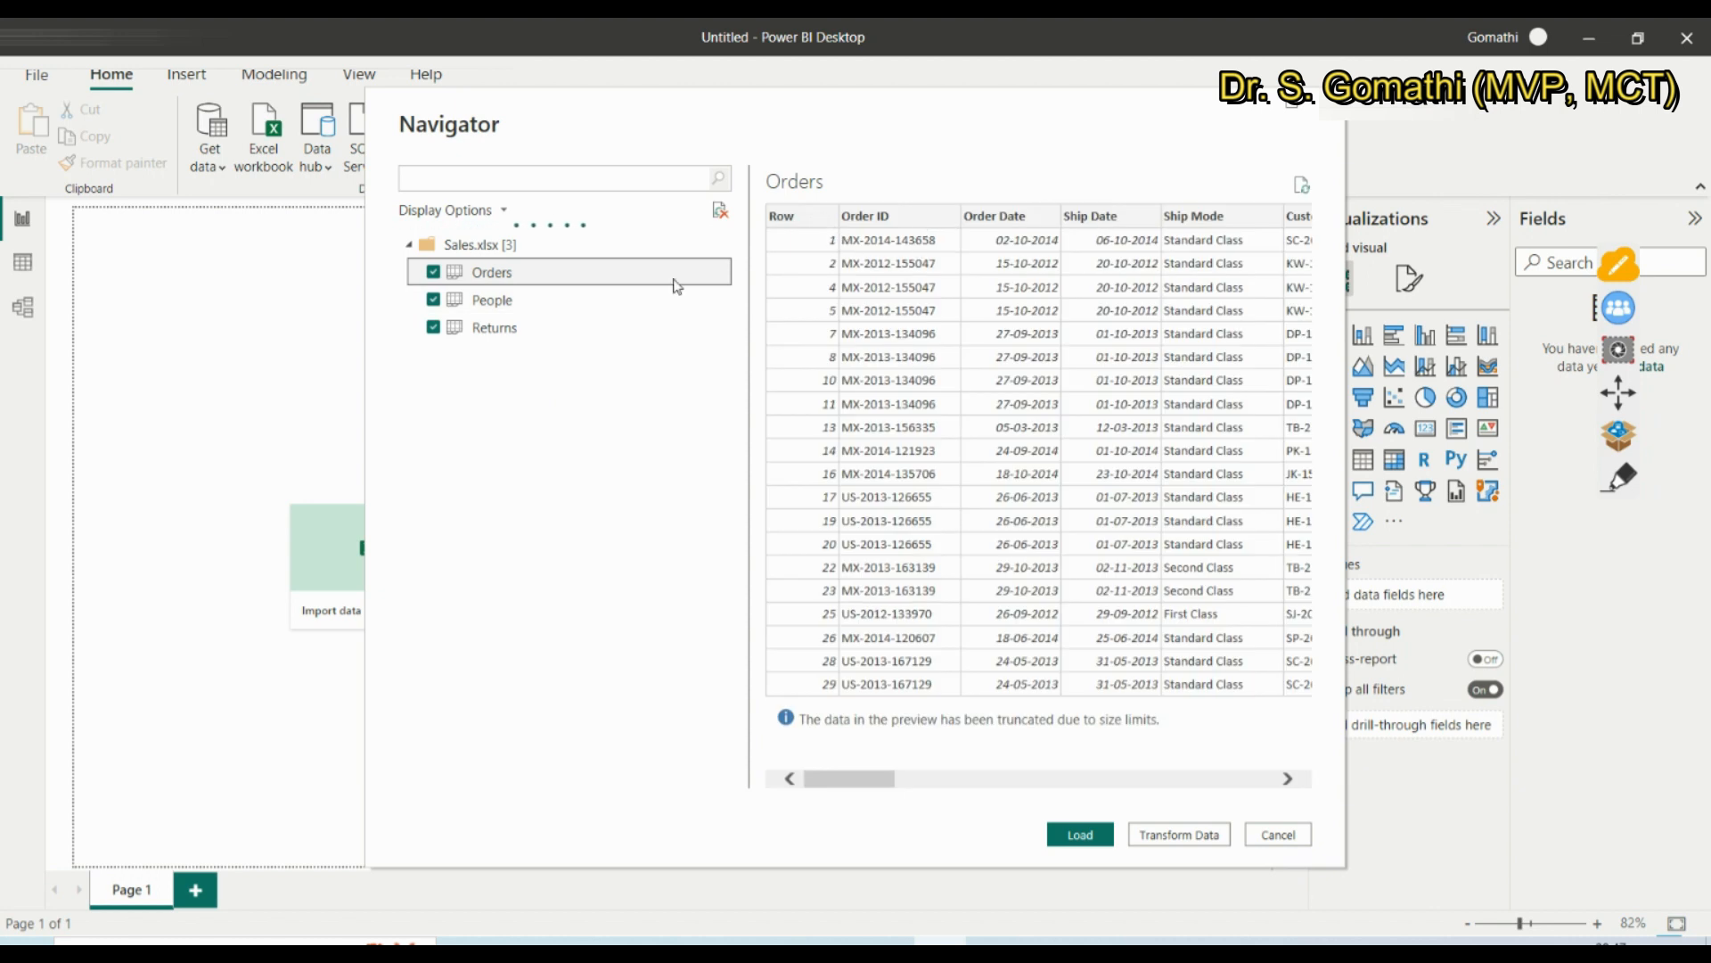
{"action": "left_click", "coordinate": [465, 326]}
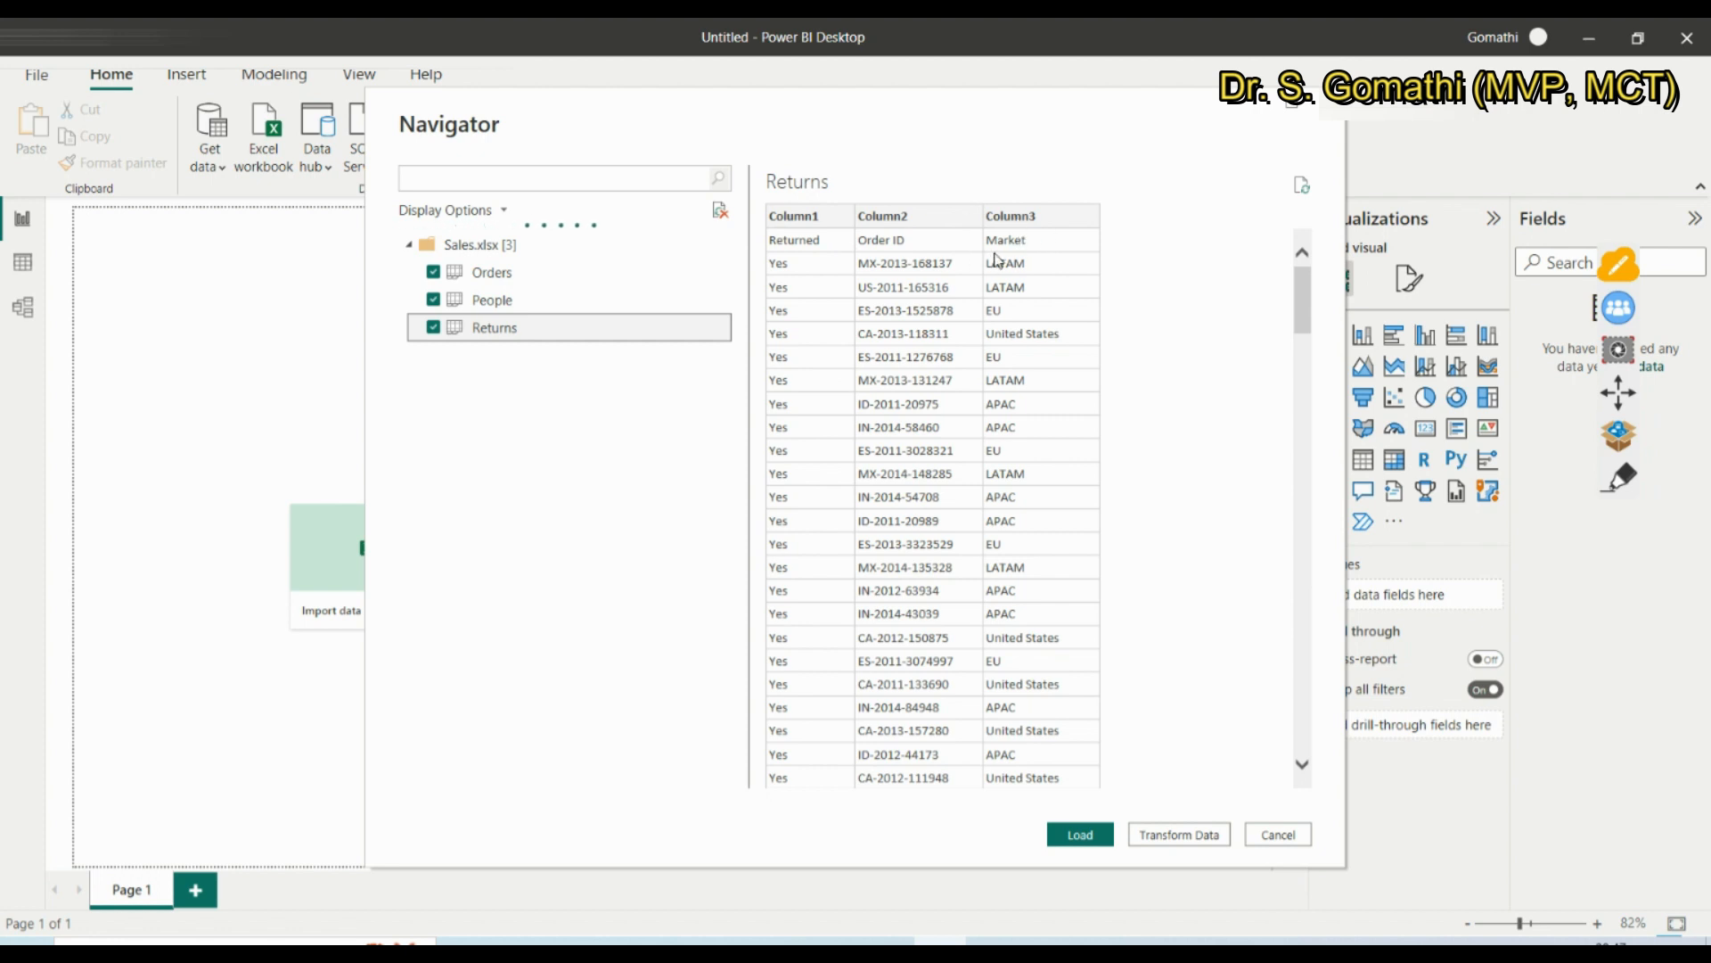
{"action": "left_click", "coordinate": [433, 327]}
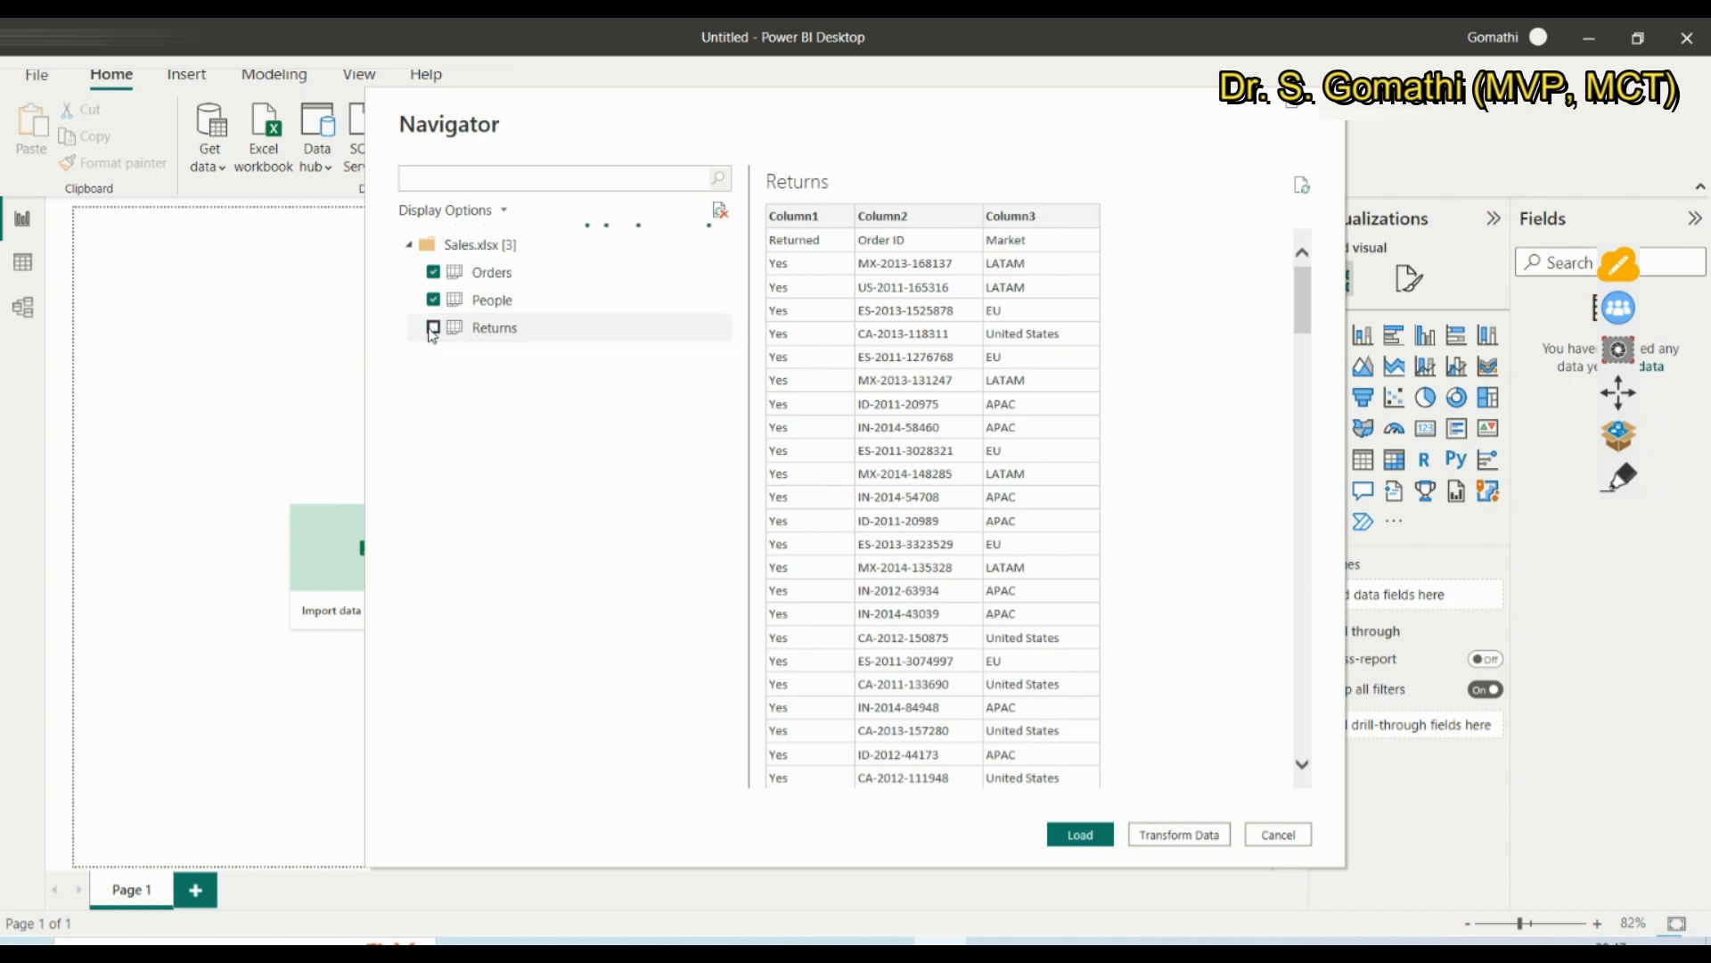
{"action": "left_click", "coordinate": [433, 300]}
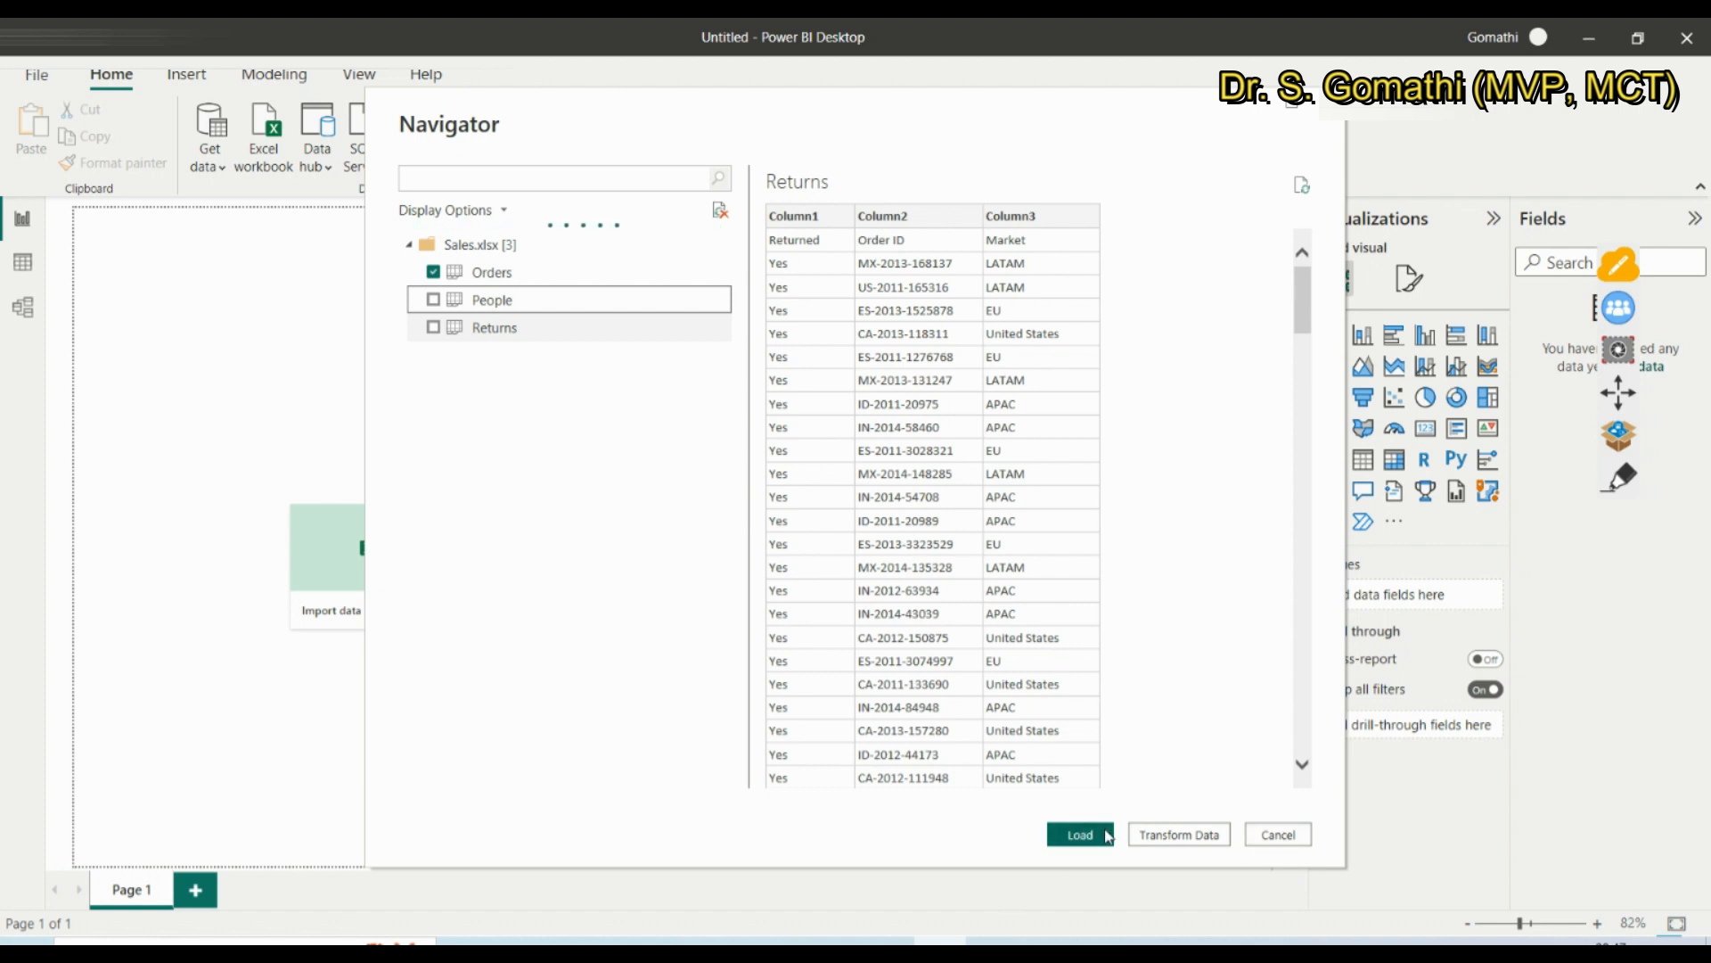
{"action": "left_click", "coordinate": [1079, 835]}
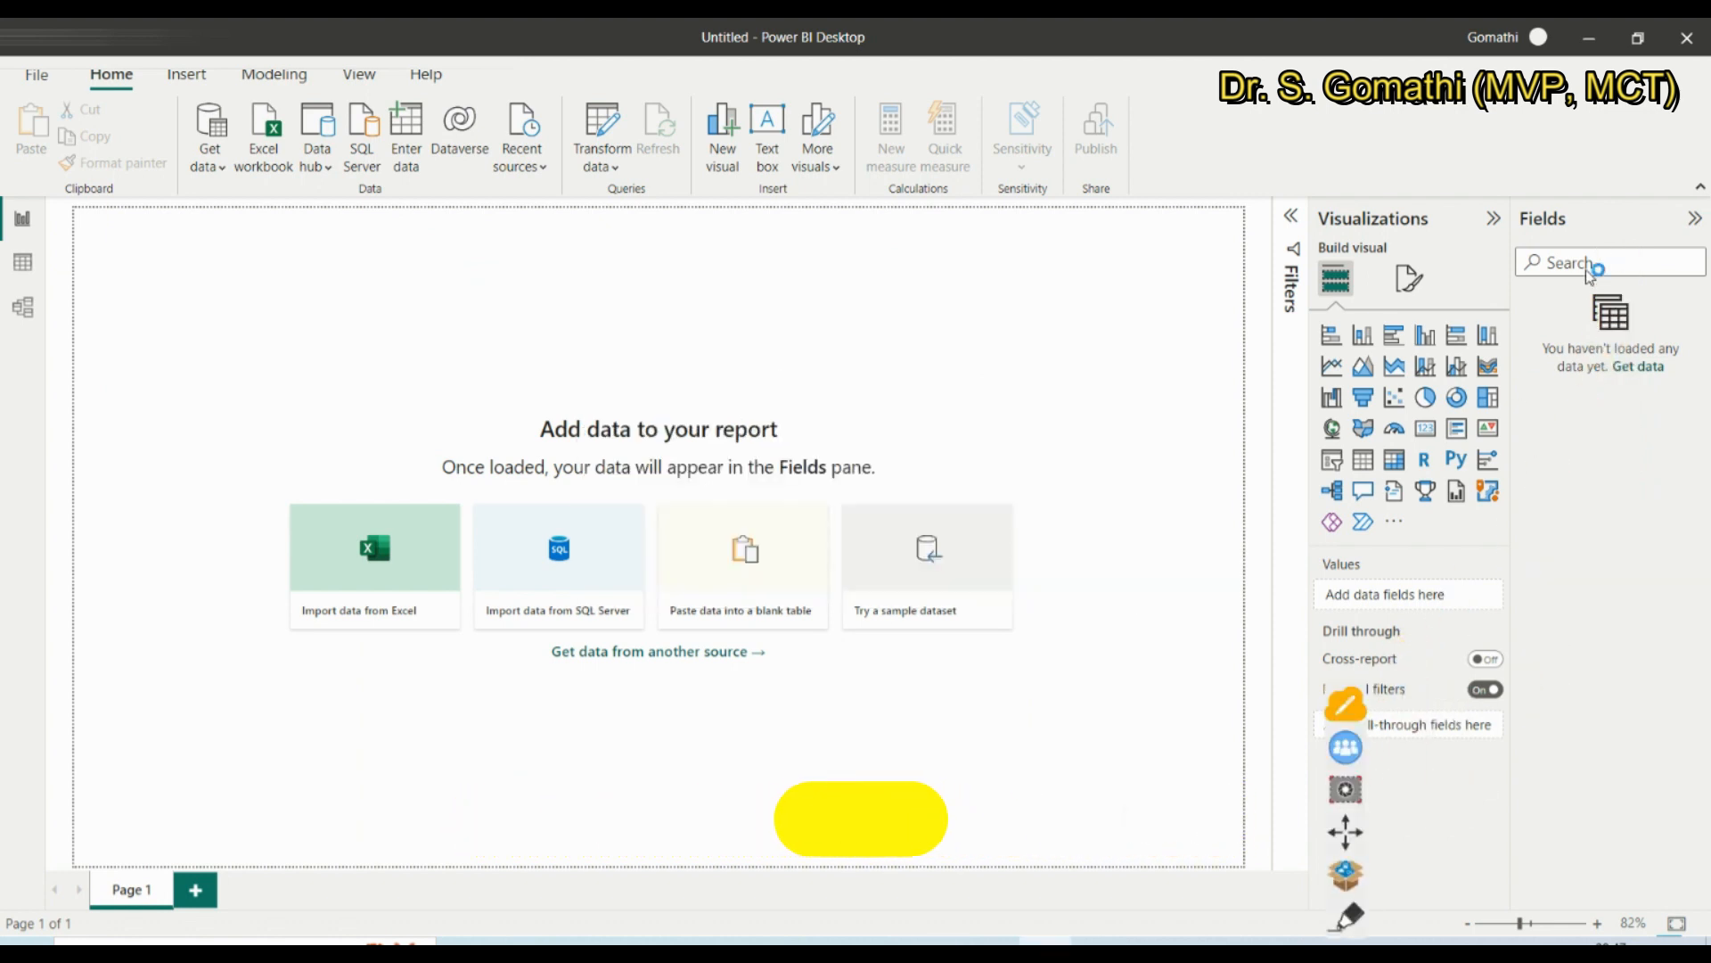
Circle the Fields pane heading in red with the annotation pen
{"action": "left_click", "coordinate": [1351, 919]}
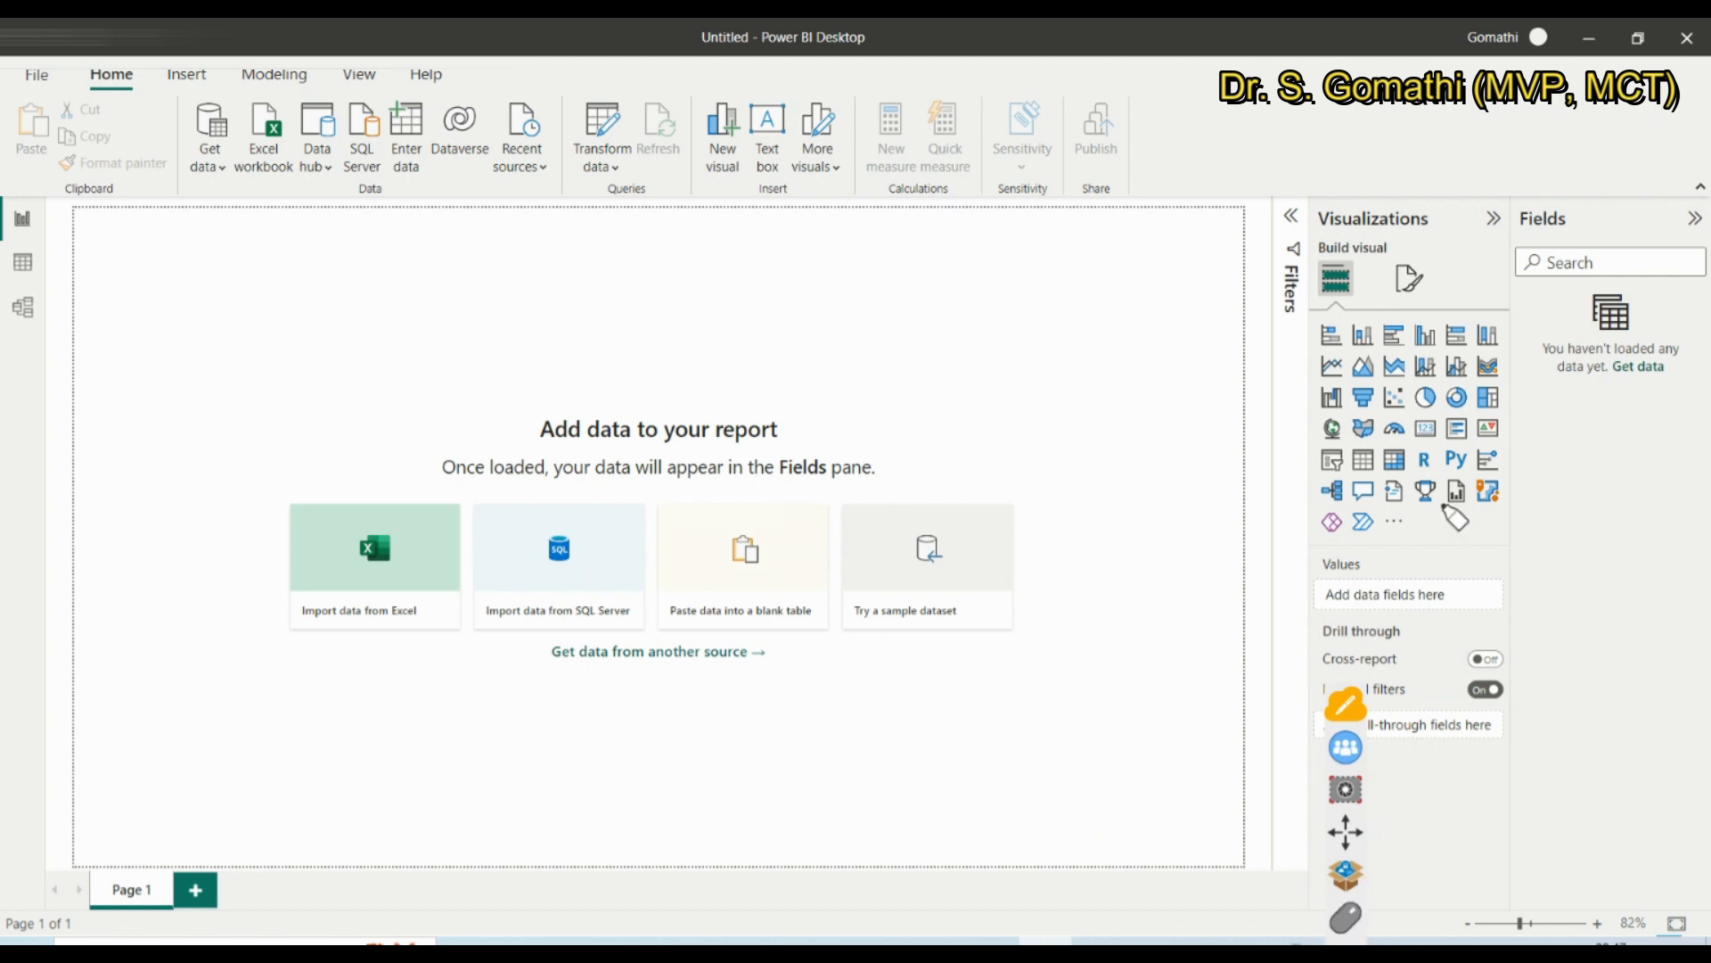
{"action": "mouse_move", "coordinate": [1564, 189]}
{"action": "left_mouse_down"}
{"action": "mouse_move", "coordinate": [1513, 268]}
{"action": "mouse_move", "coordinate": [1506, 210]}
{"action": "left_mouse_up"}
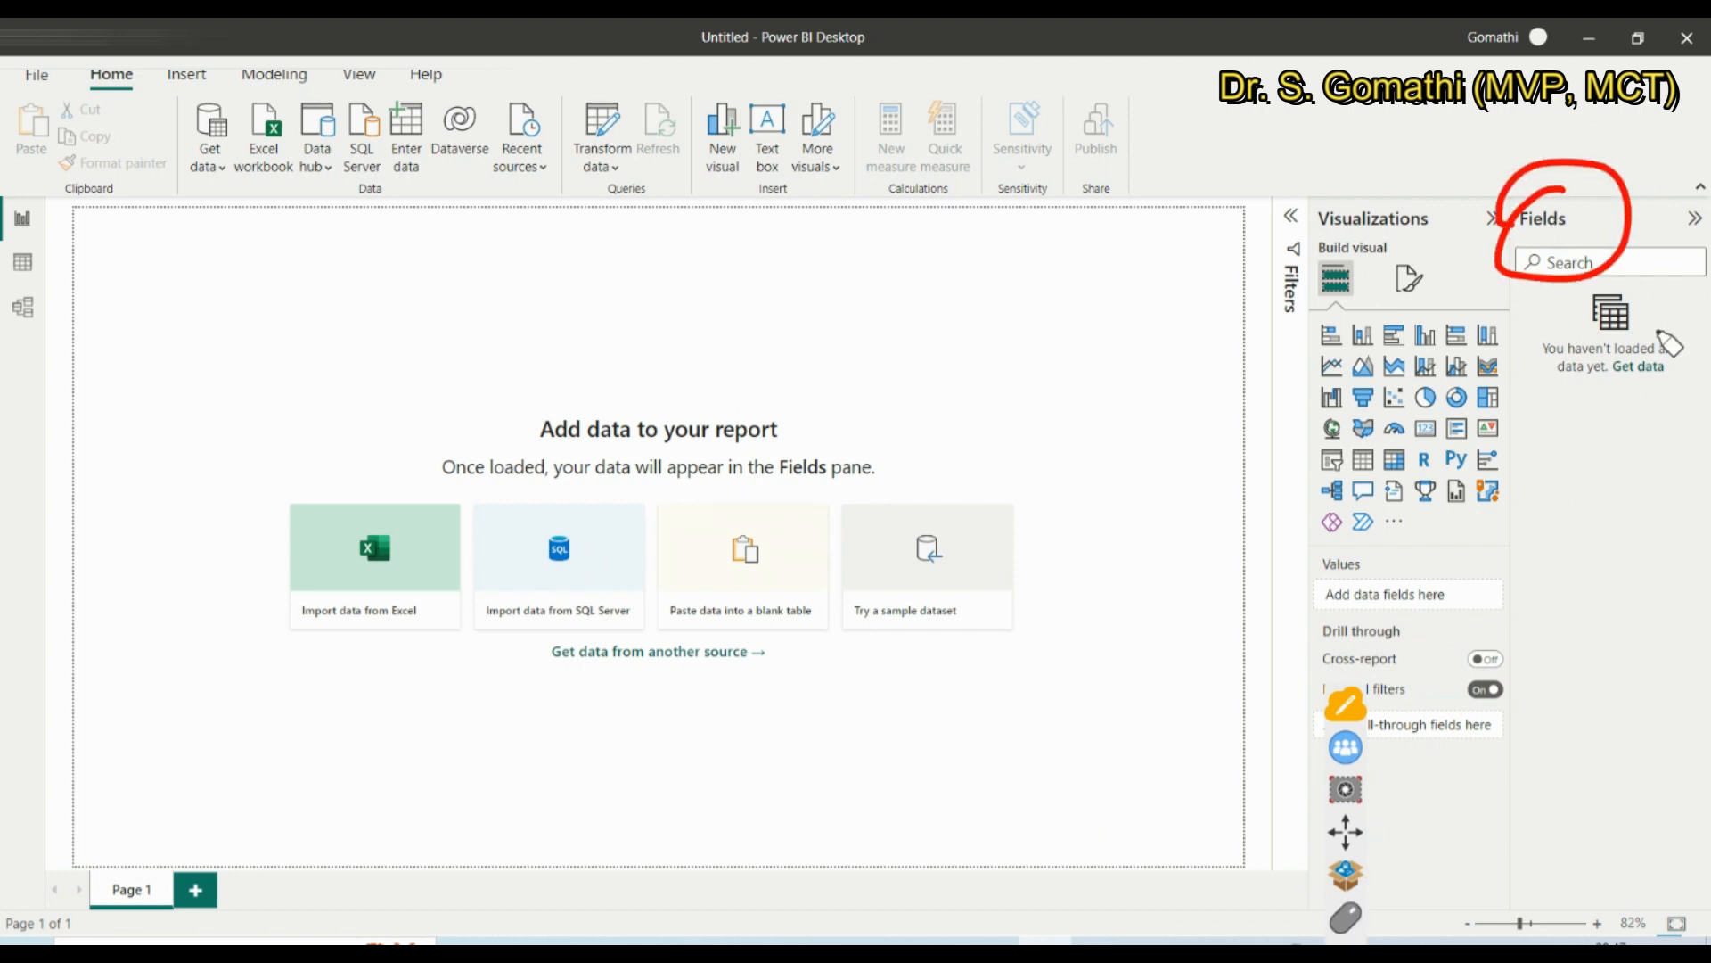
{"action": "left_click", "coordinate": [1351, 919]}
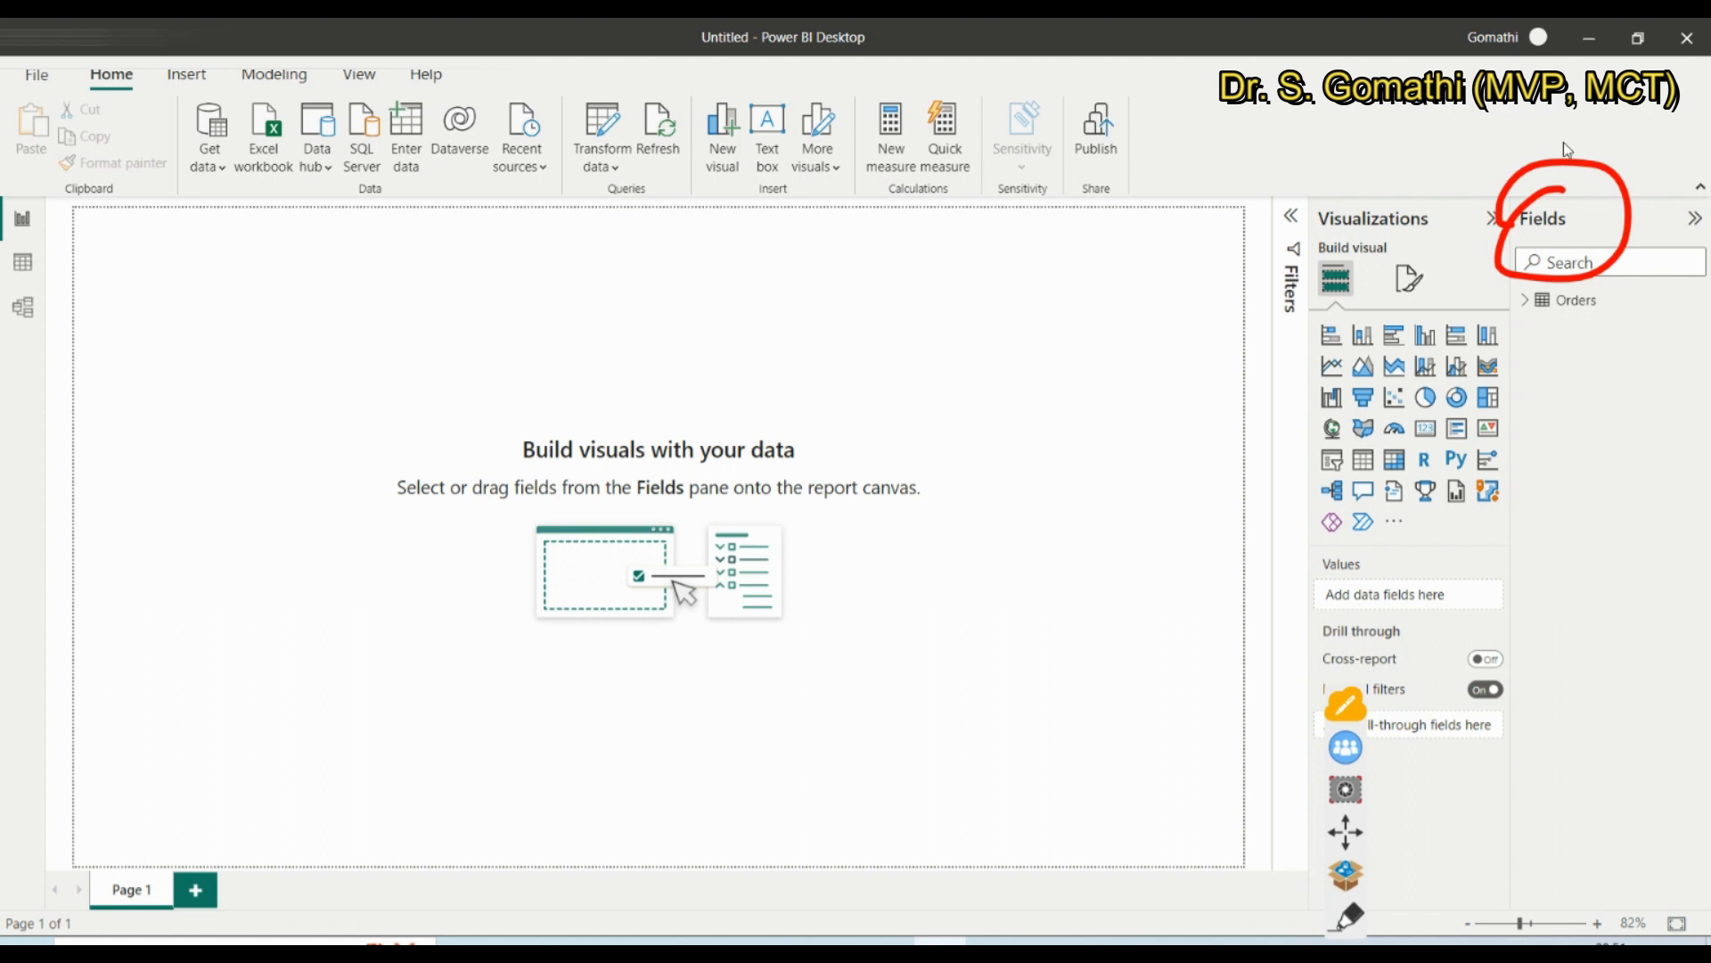
Expand the Orders table to review its fields, view its rows in Data view, and return to Report view
{"action": "left_click", "coordinate": [1527, 304]}
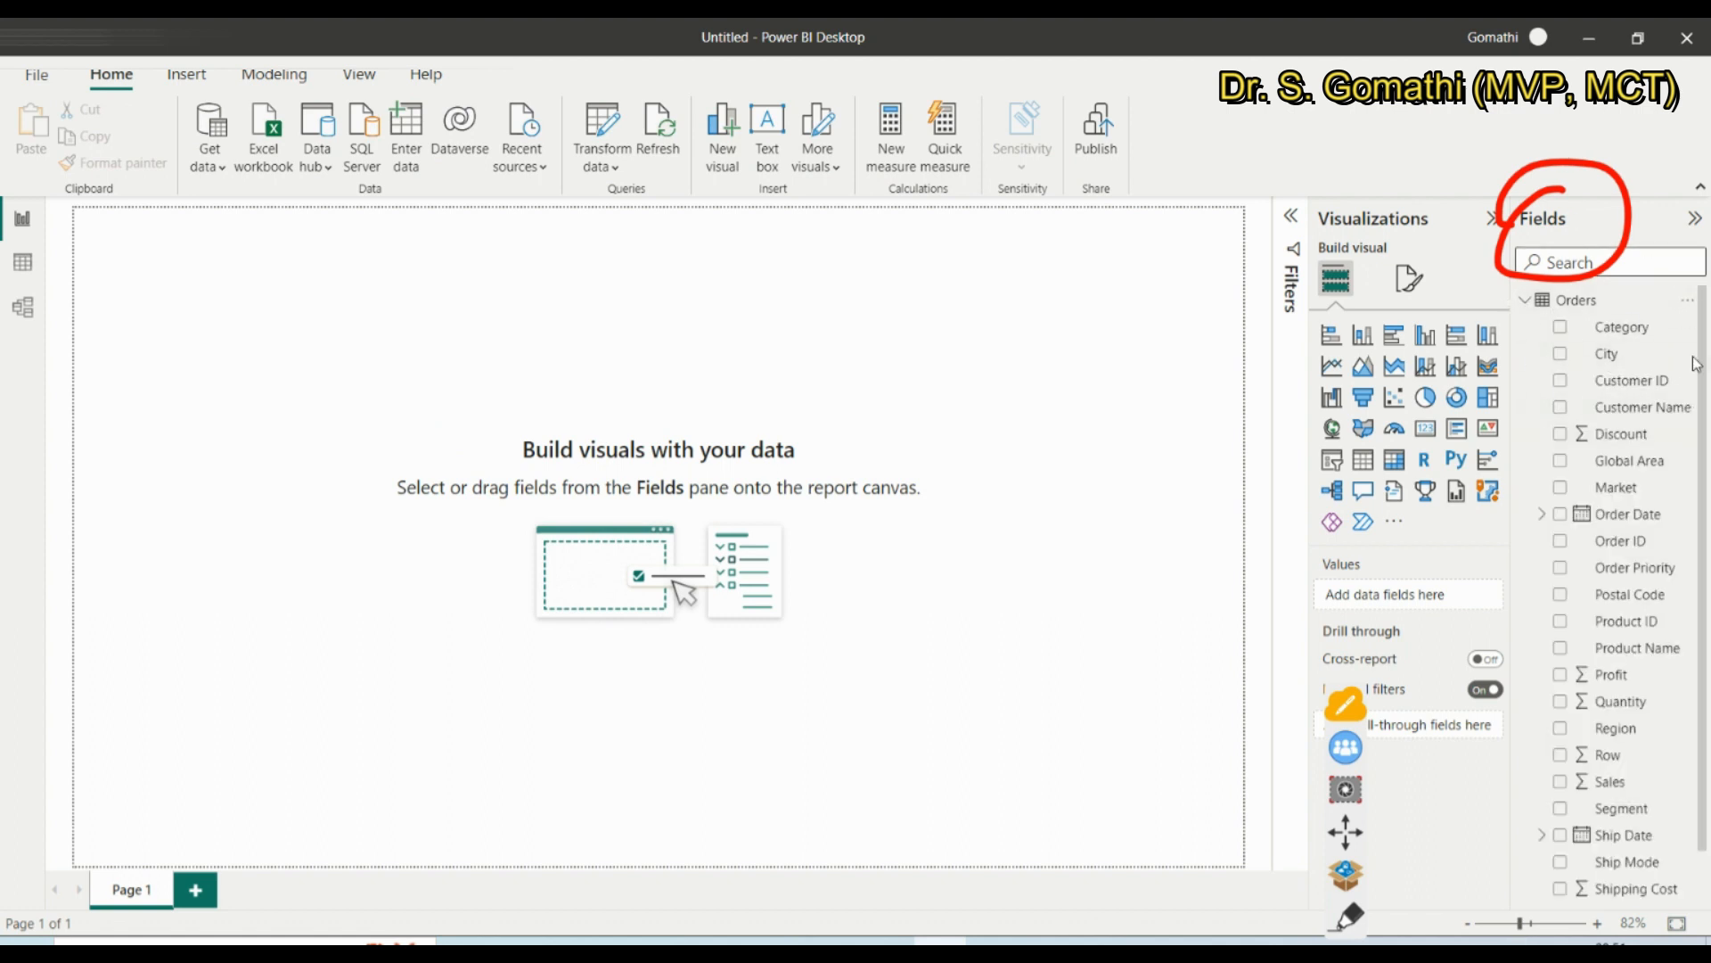
{"action": "left_click_drag", "start_coordinate": [1704, 365], "coordinate": [1701, 458]}
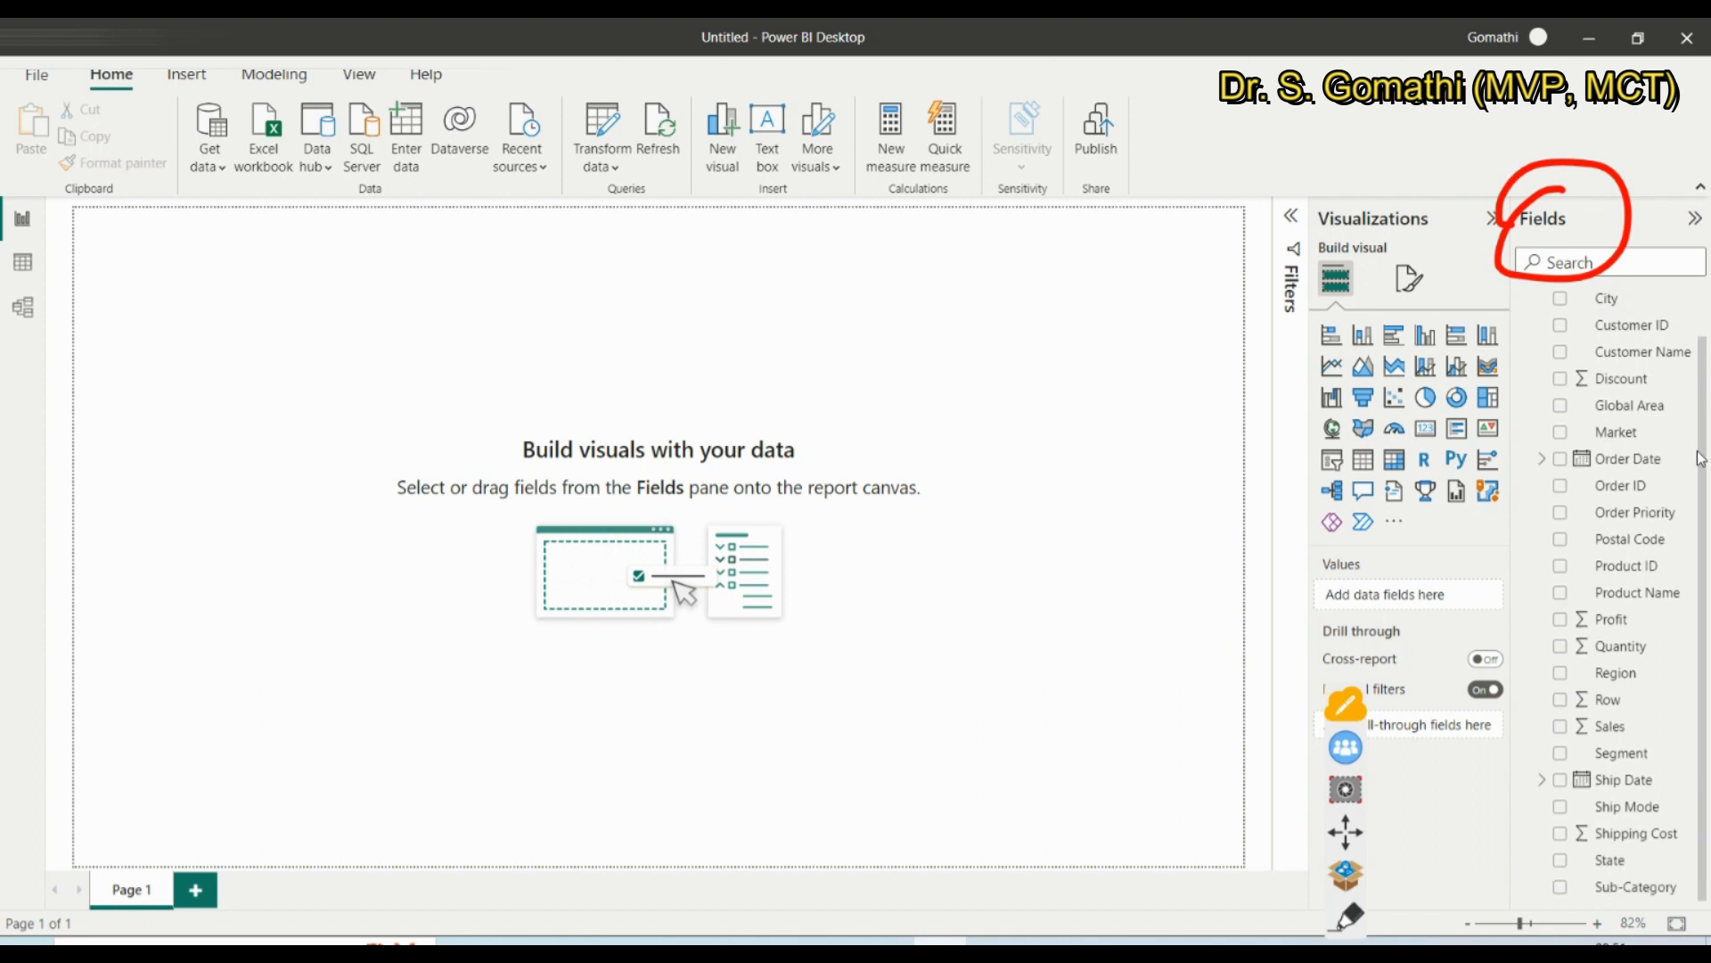
{"action": "scroll", "coordinate": [1558, 413], "scroll_direction": "up", "scroll_amount": 2}
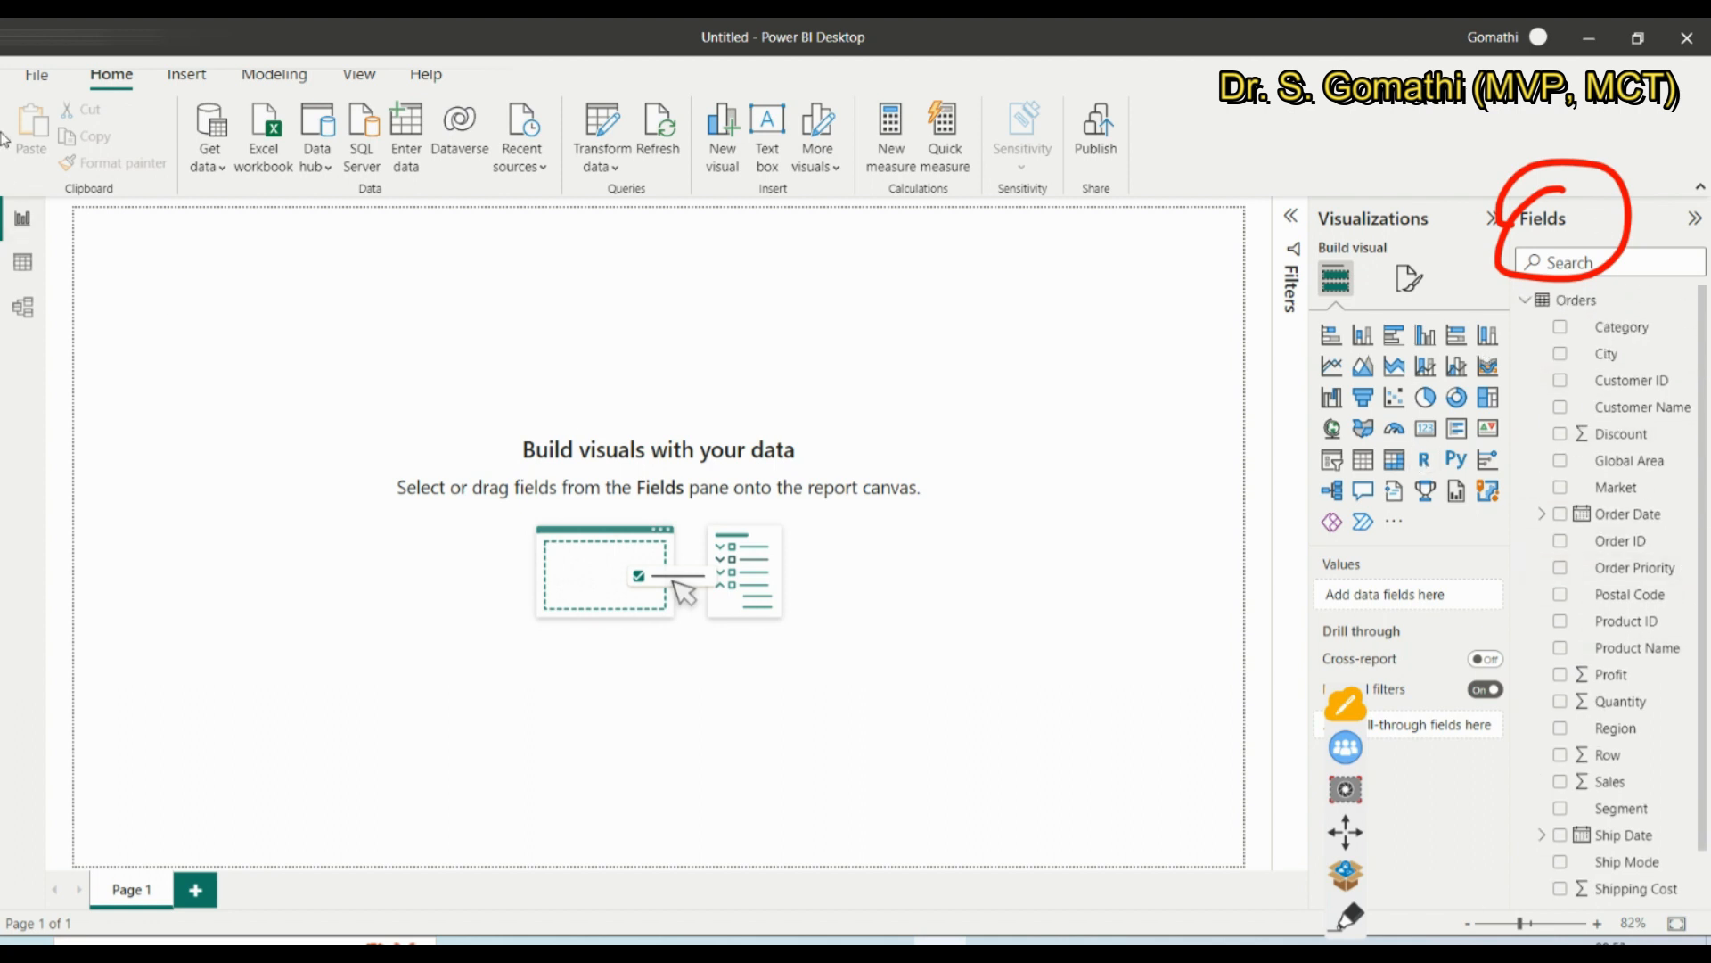
{"action": "left_click", "coordinate": [23, 265]}
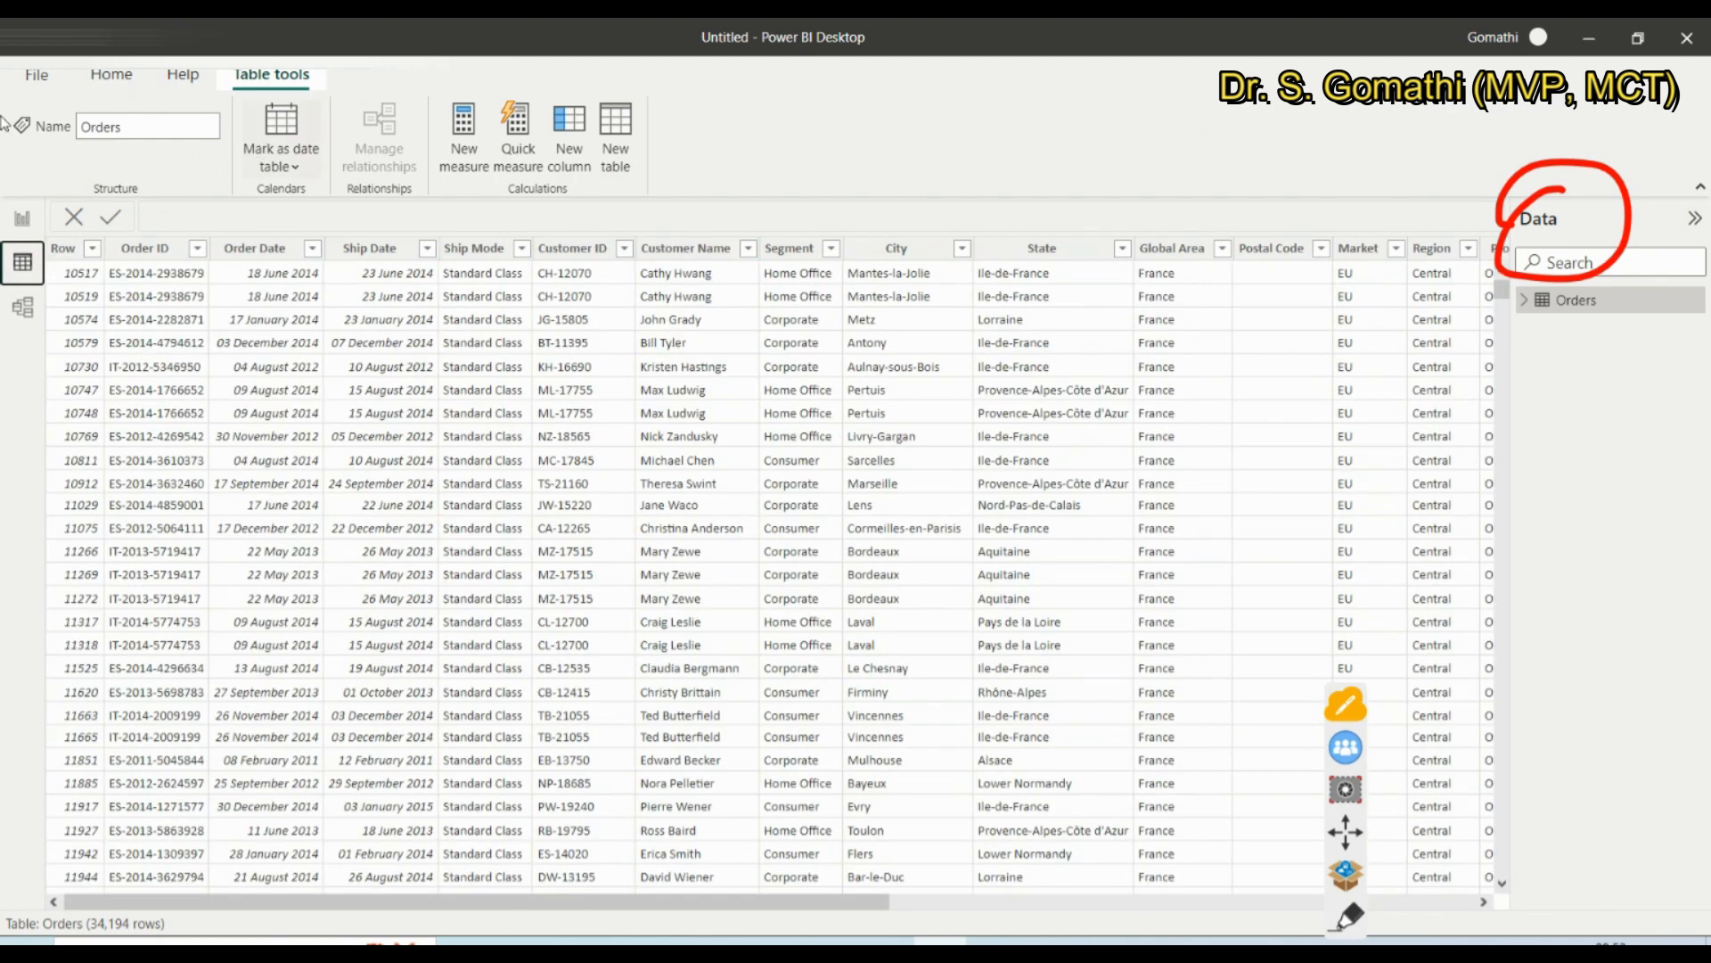
{"action": "left_click", "coordinate": [51, 221]}
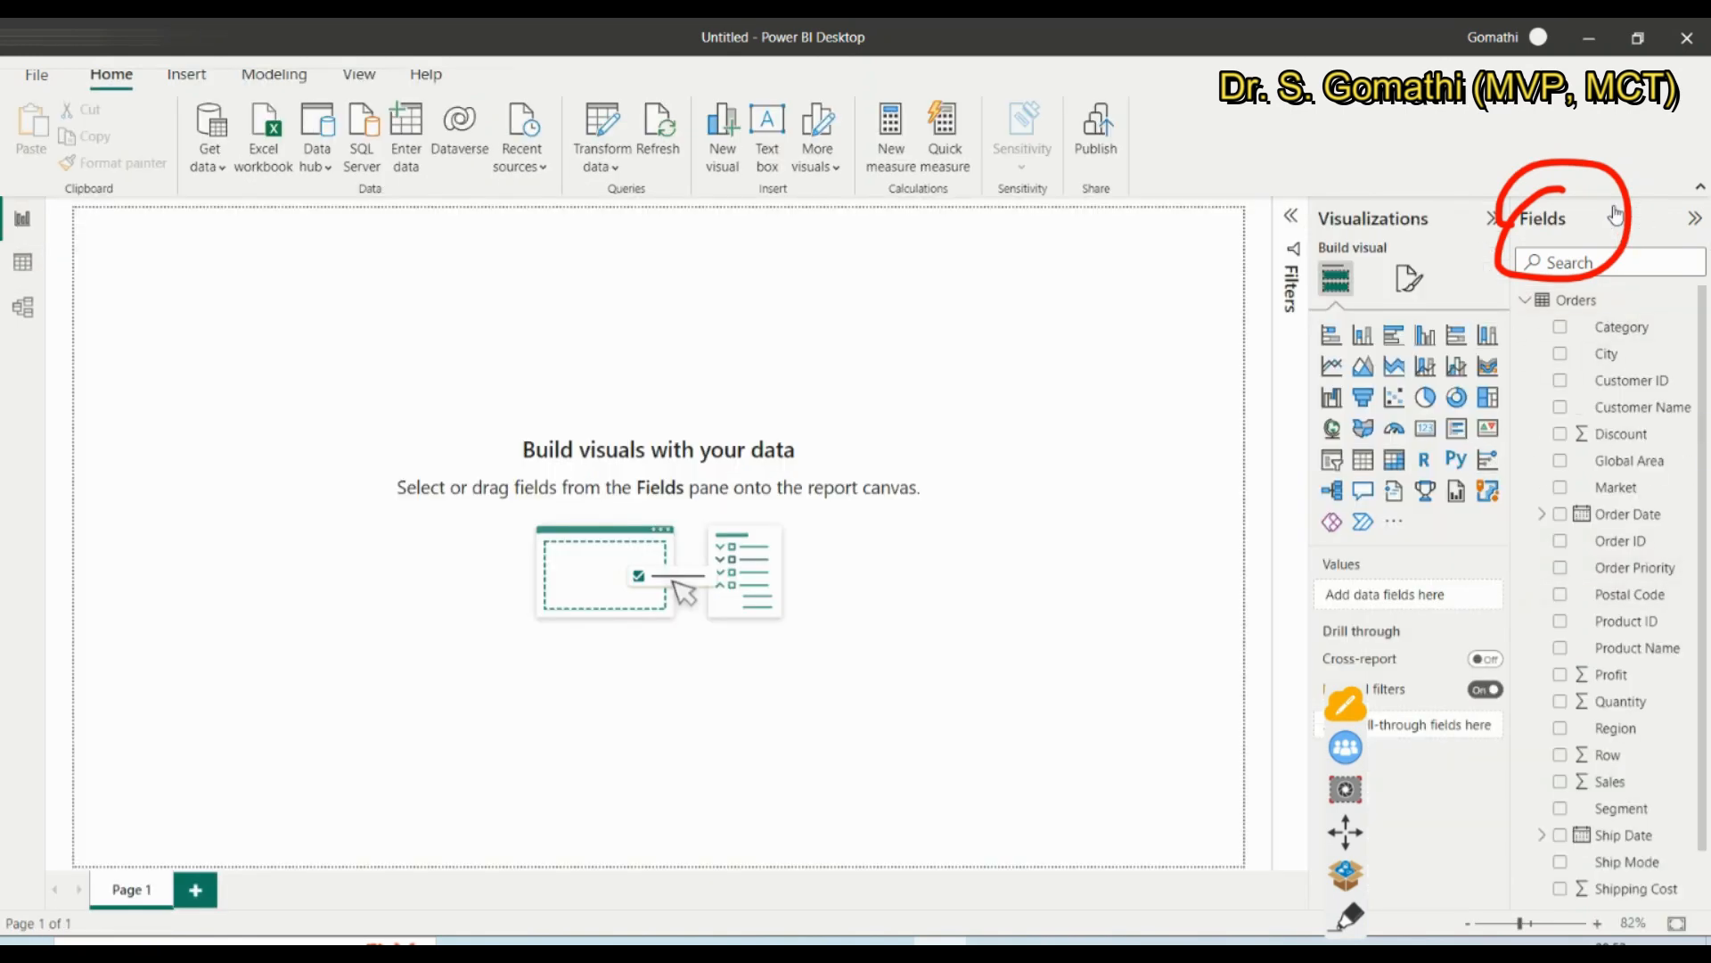
Collapse the ribbon and clear the red circle from the Fields pane
{"action": "left_click", "coordinate": [1700, 190]}
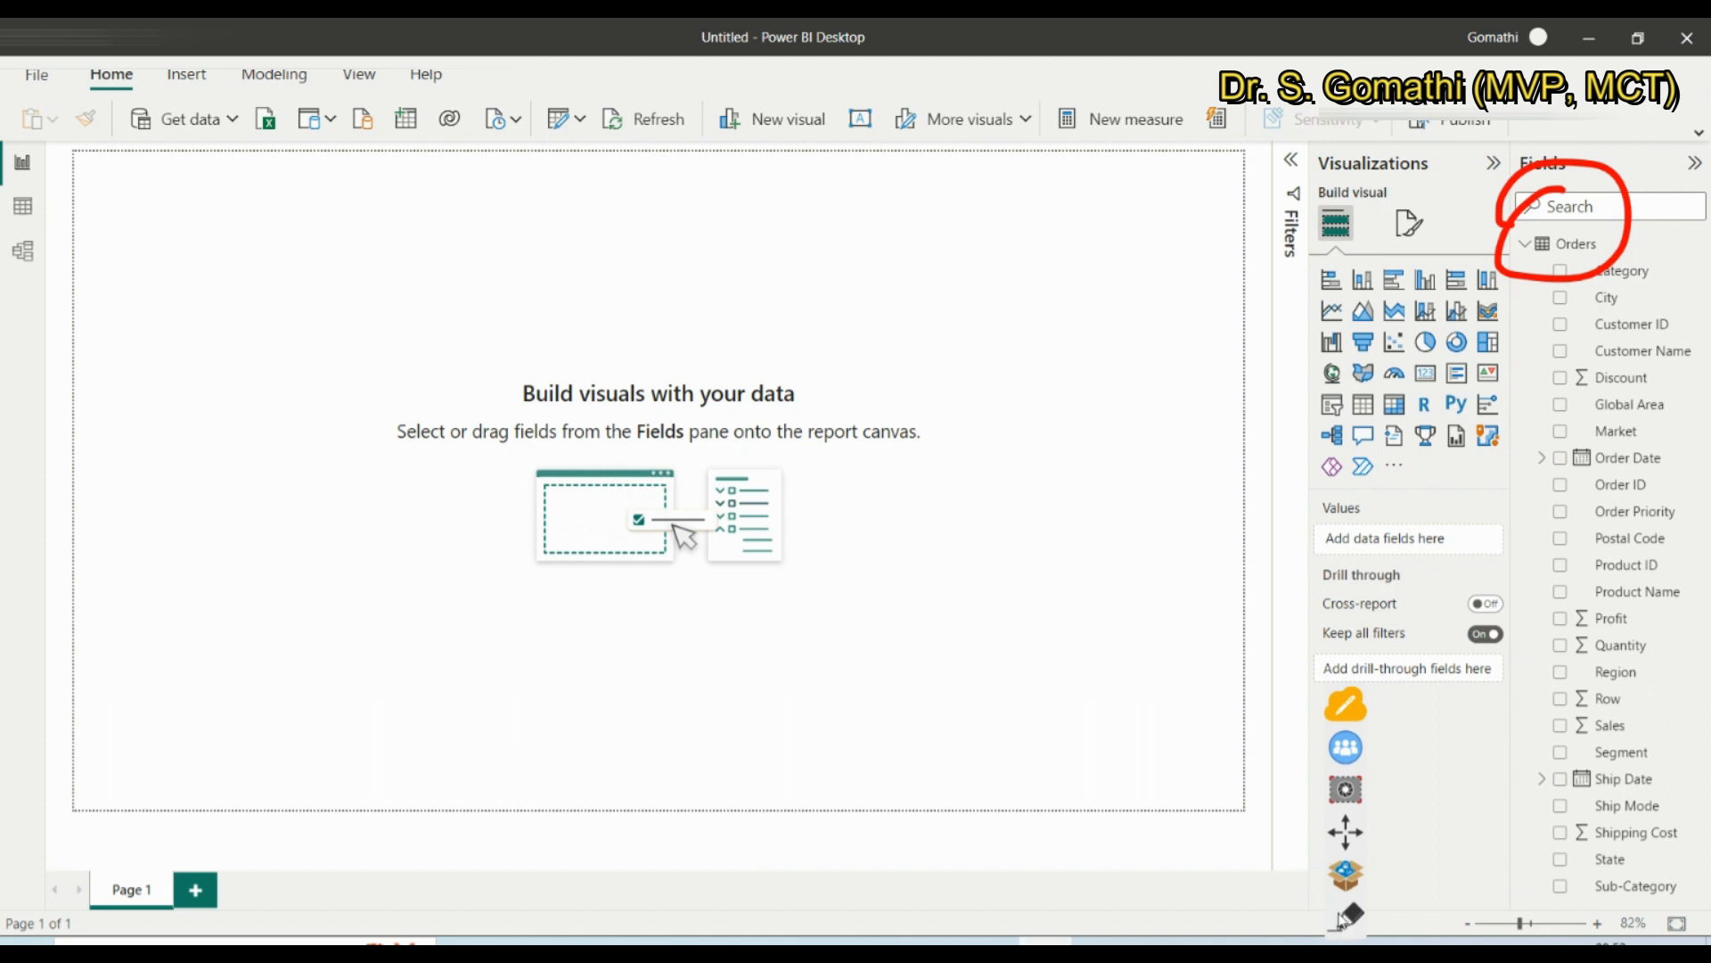
{"action": "left_click_drag", "start_coordinate": [1346, 832], "coordinate": [1346, 729]}
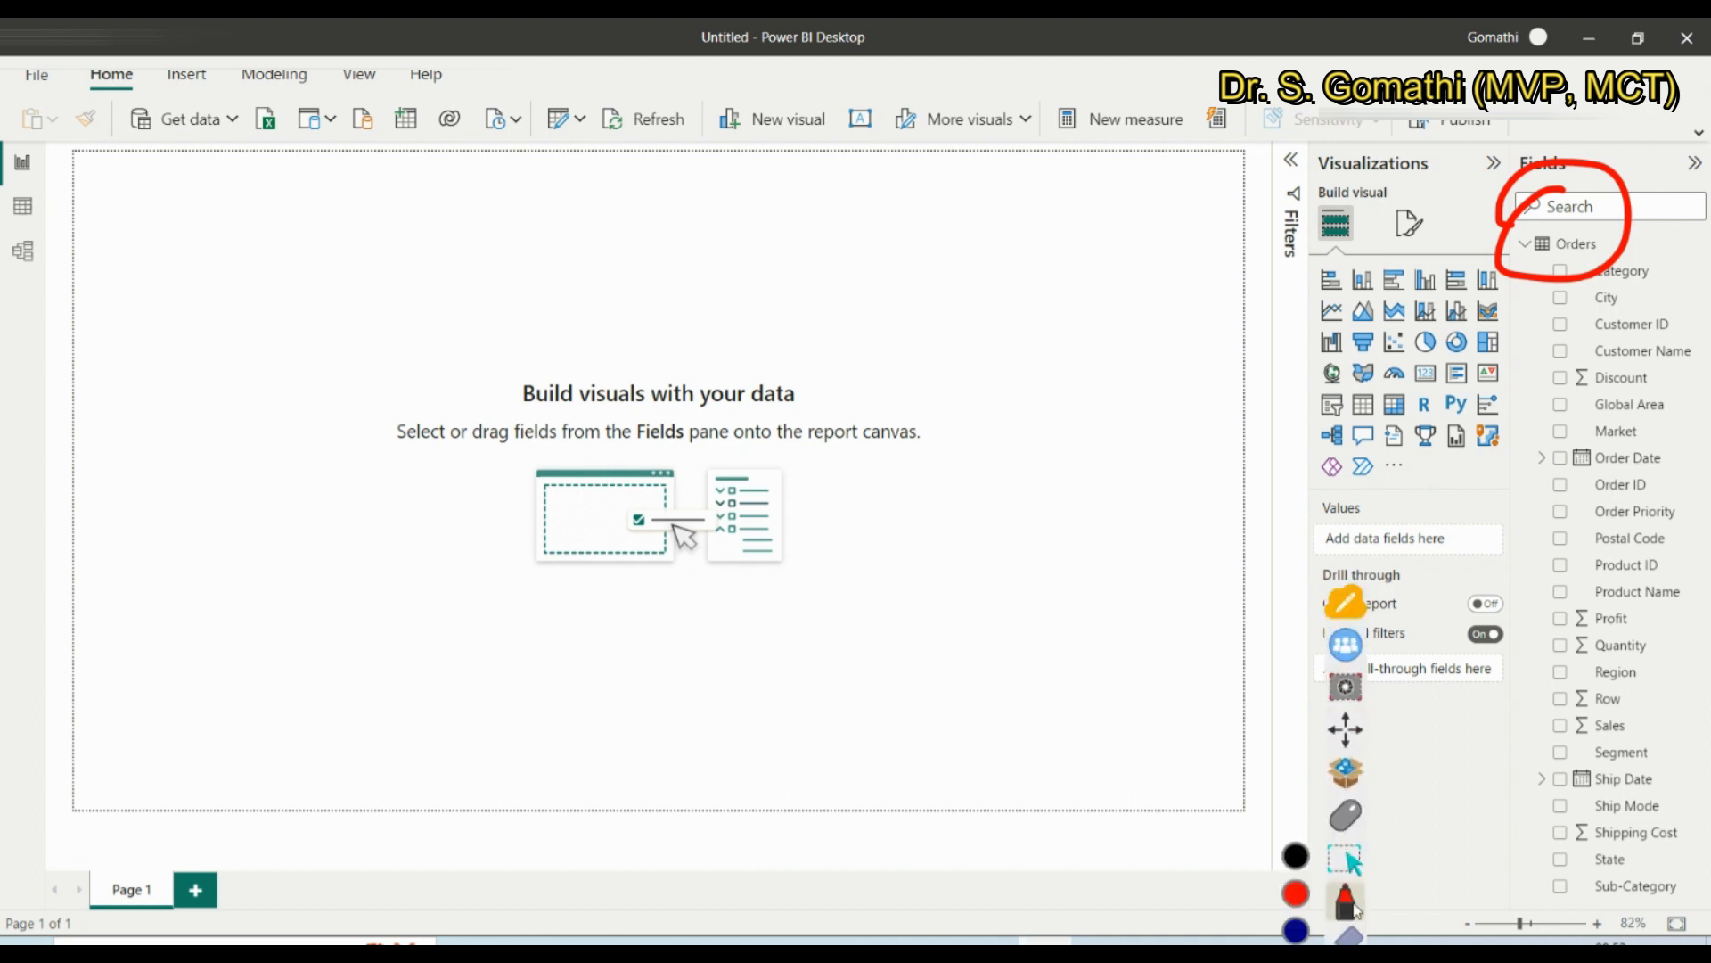
{"action": "left_click", "coordinate": [1296, 935]}
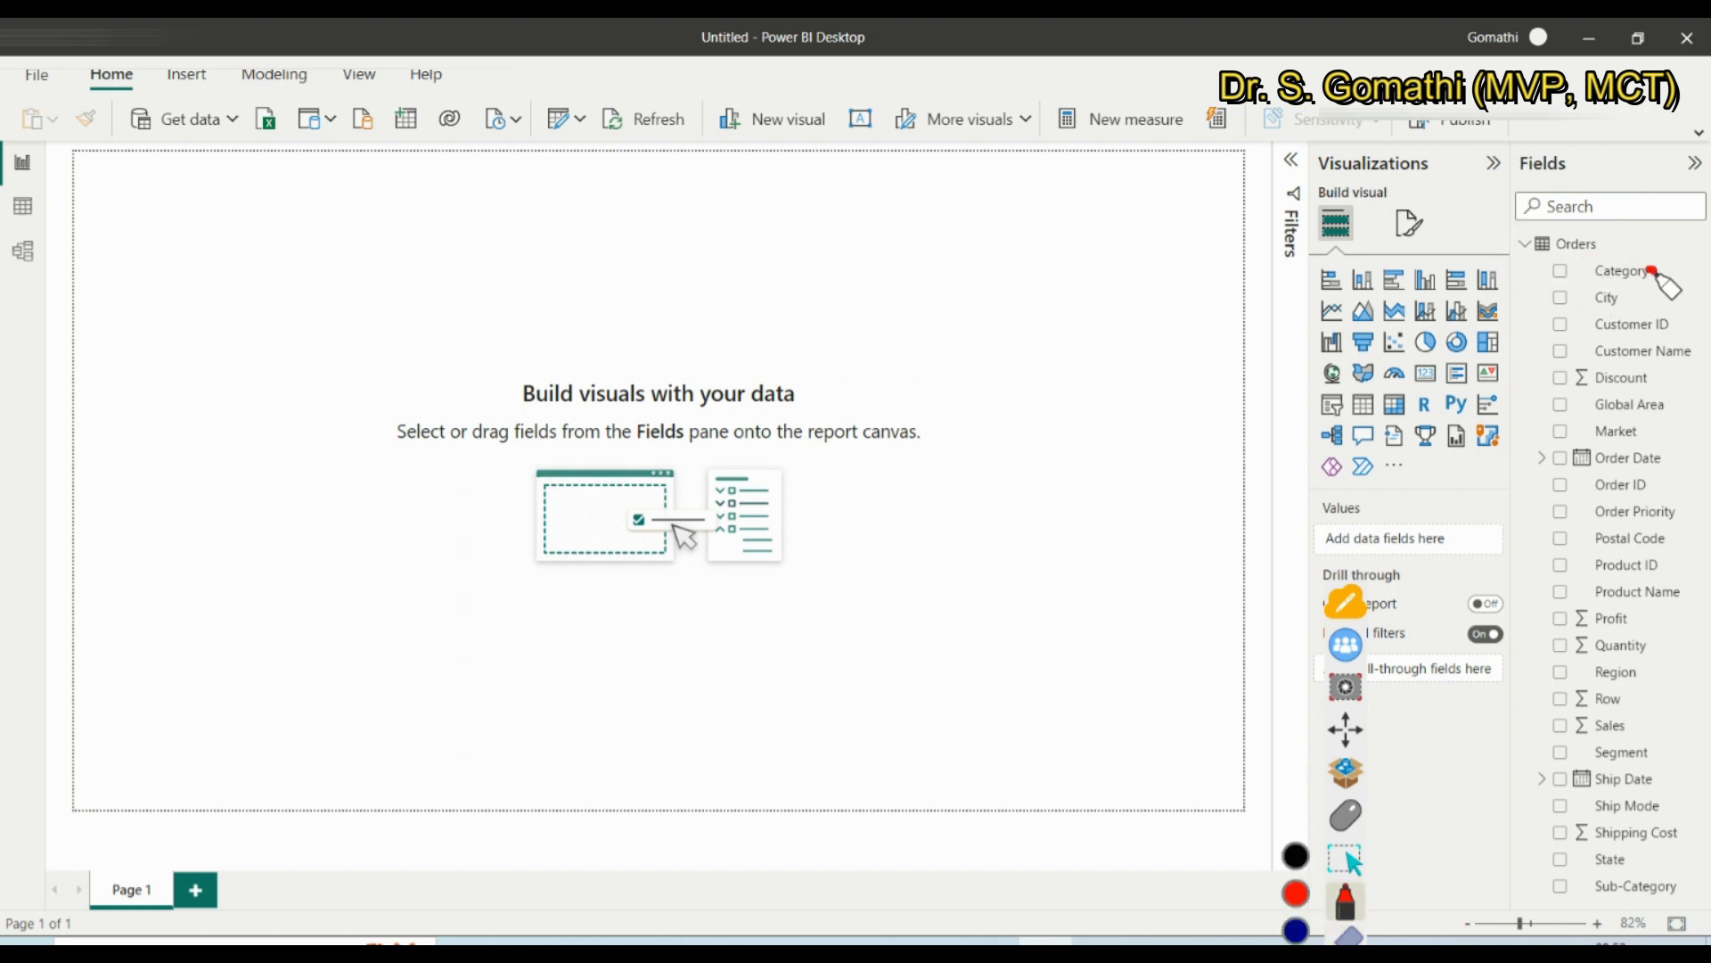
Mark Category, City, Customer ID, Discount, Profit, Quantity, Row, Sales and the date fields in red, and erase all the annotations
{"action": "left_click_drag", "start_coordinate": [1646, 266], "coordinate": [1679, 237]}
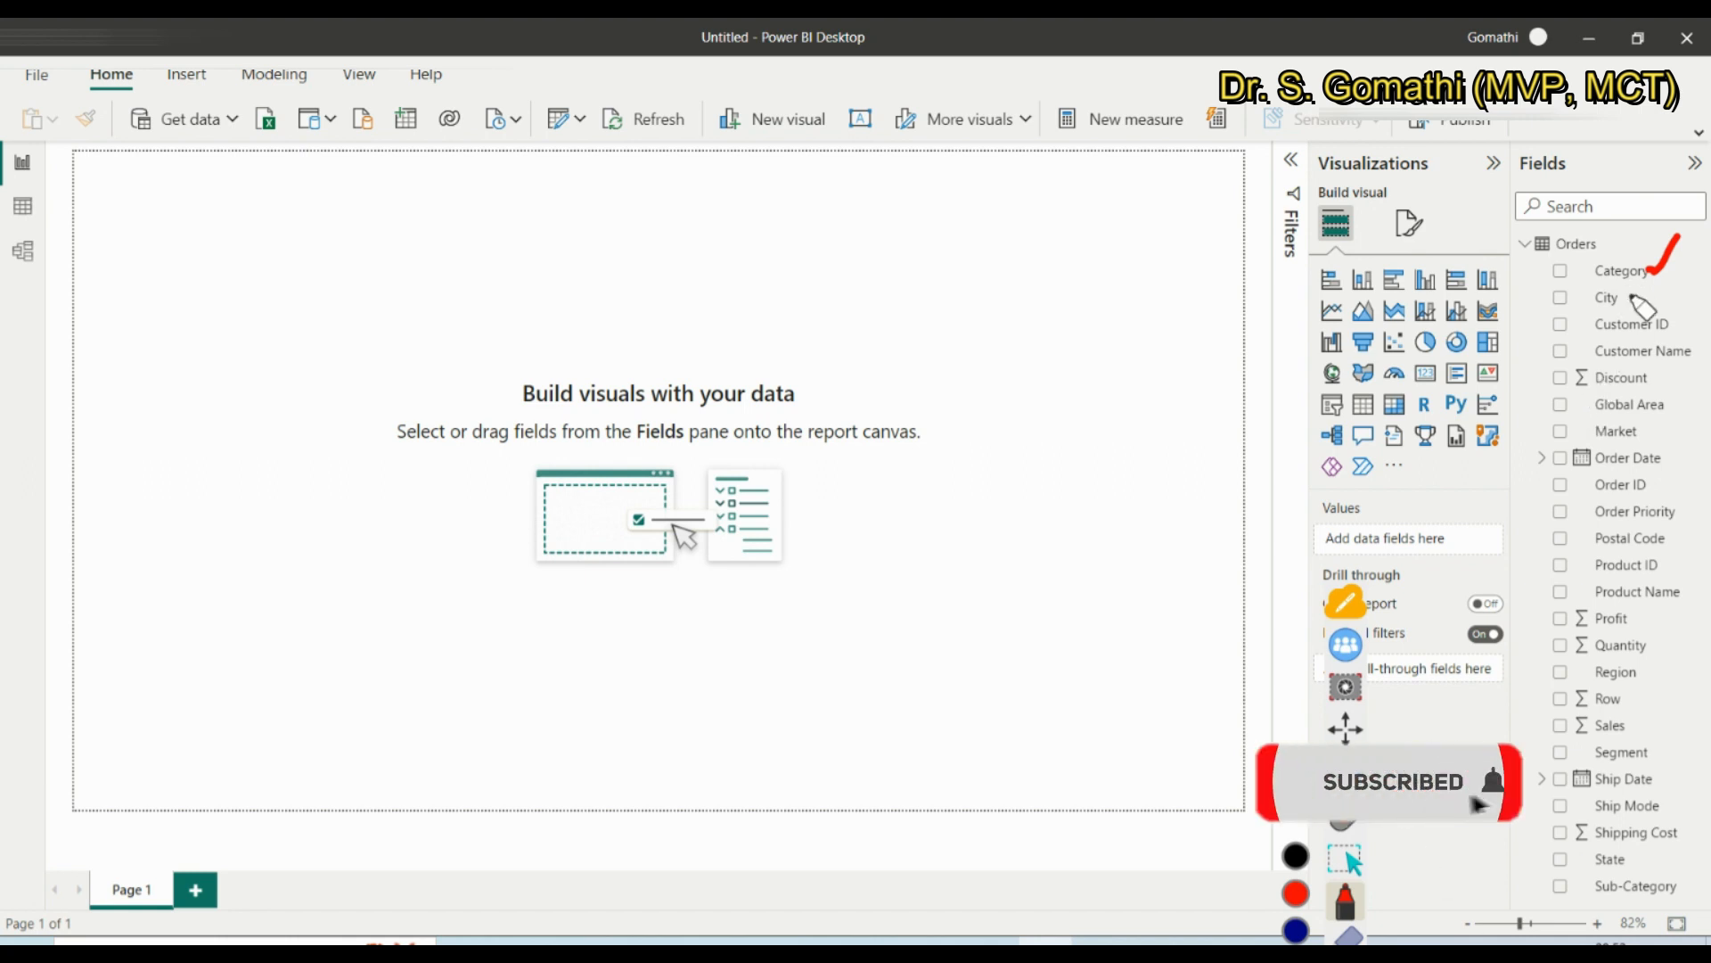
{"action": "mouse_move", "coordinate": [1629, 294]}
{"action": "left_mouse_down"}
{"action": "mouse_move", "coordinate": [1675, 274]}
{"action": "mouse_move", "coordinate": [1696, 308]}
{"action": "left_mouse_up"}
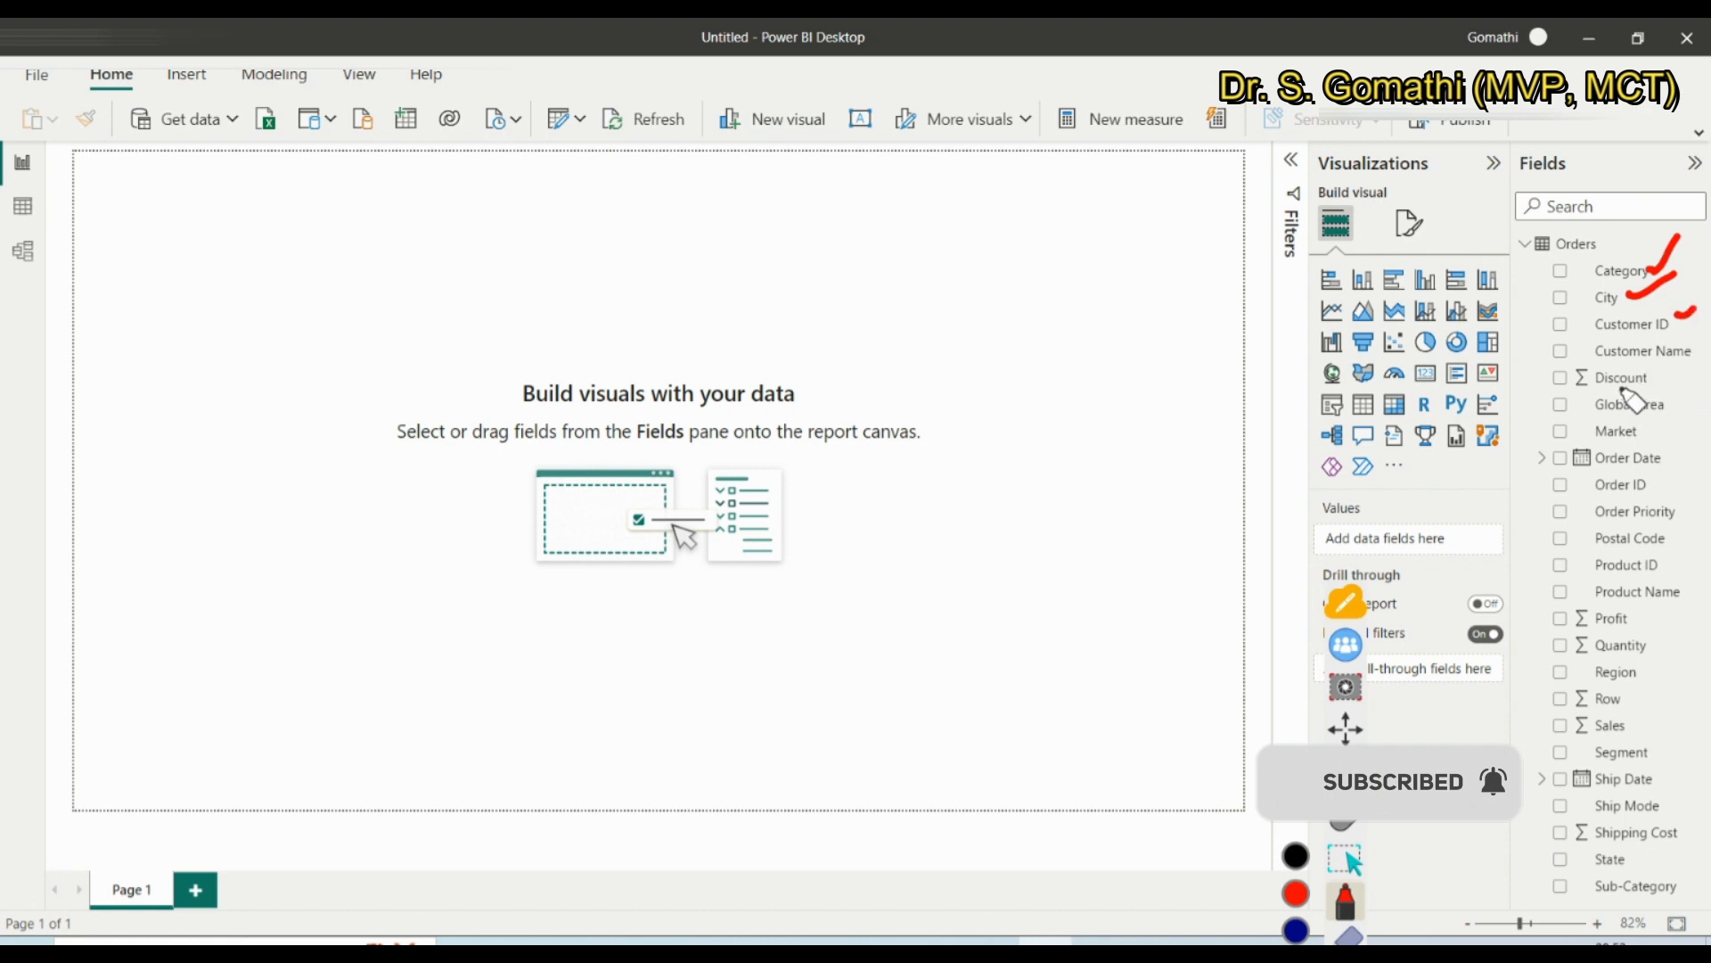
{"action": "mouse_move", "coordinate": [1638, 357]}
{"action": "left_mouse_down"}
{"action": "mouse_move", "coordinate": [1584, 366]}
{"action": "mouse_move", "coordinate": [1571, 411]}
{"action": "mouse_move", "coordinate": [1656, 415]}
{"action": "mouse_move", "coordinate": [1651, 353]}
{"action": "mouse_move", "coordinate": [1619, 348]}
{"action": "left_mouse_up"}
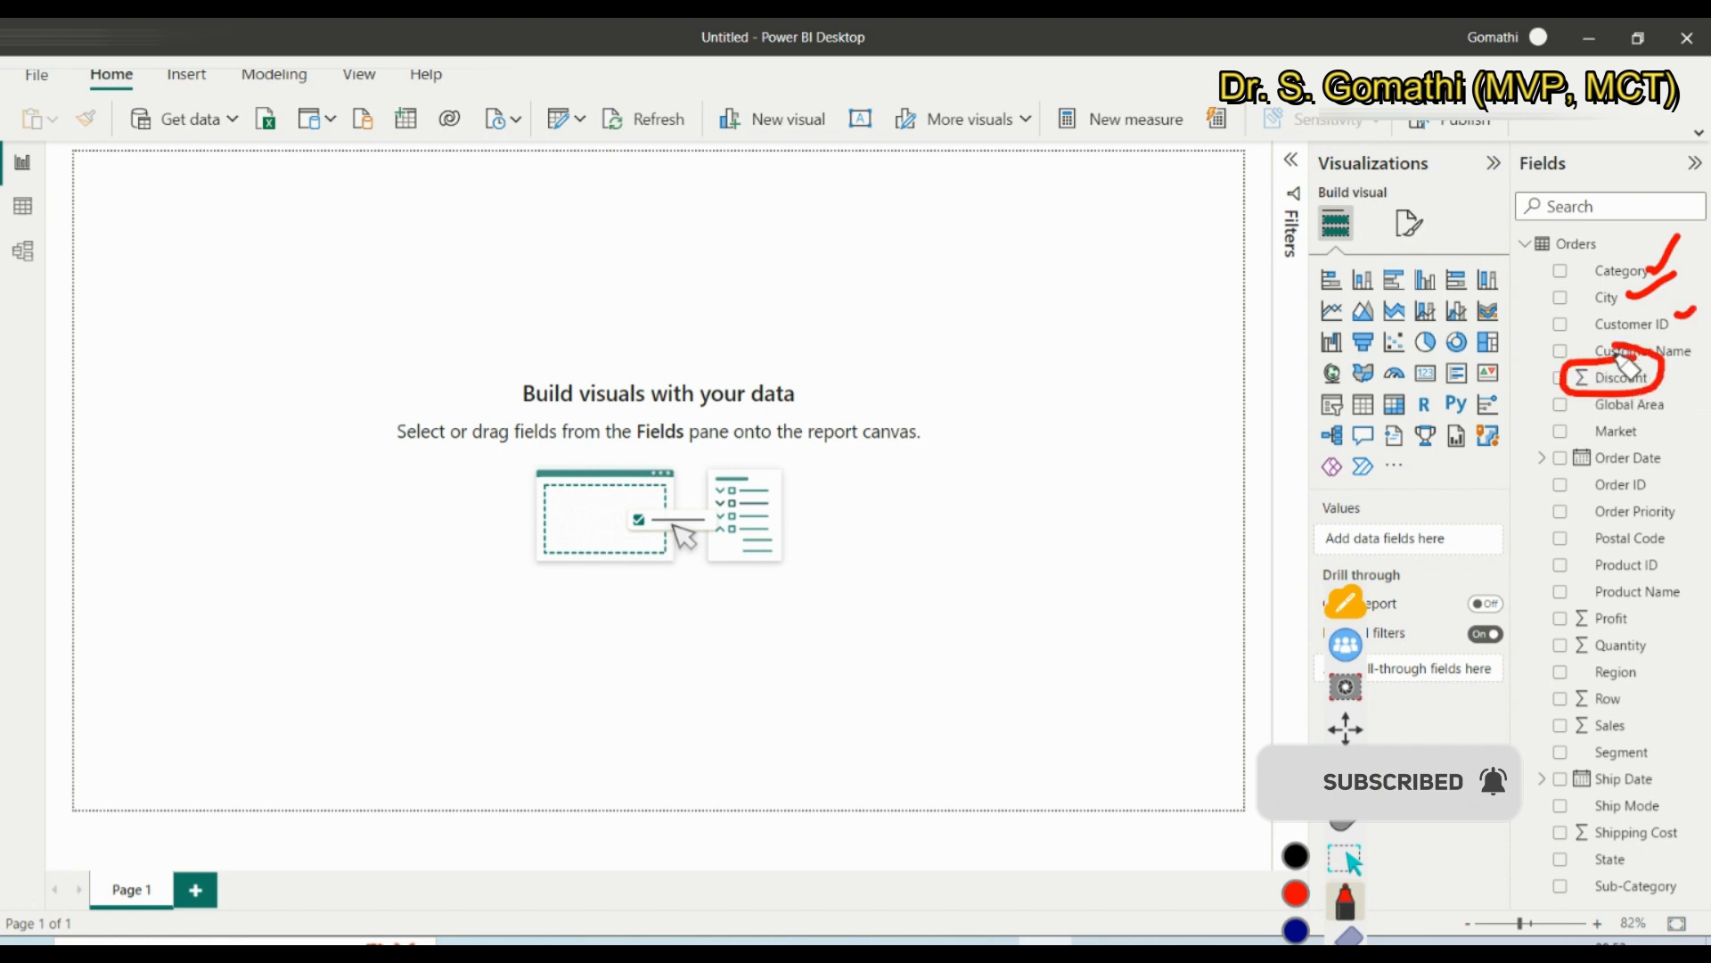
{"action": "mouse_move", "coordinate": [1640, 597]}
{"action": "left_mouse_down"}
{"action": "mouse_move", "coordinate": [1573, 595]}
{"action": "mouse_move", "coordinate": [1604, 630]}
{"action": "mouse_move", "coordinate": [1649, 615]}
{"action": "mouse_move", "coordinate": [1560, 673]}
{"action": "mouse_move", "coordinate": [1651, 629]}
{"action": "mouse_move", "coordinate": [1701, 636]}
{"action": "left_mouse_up"}
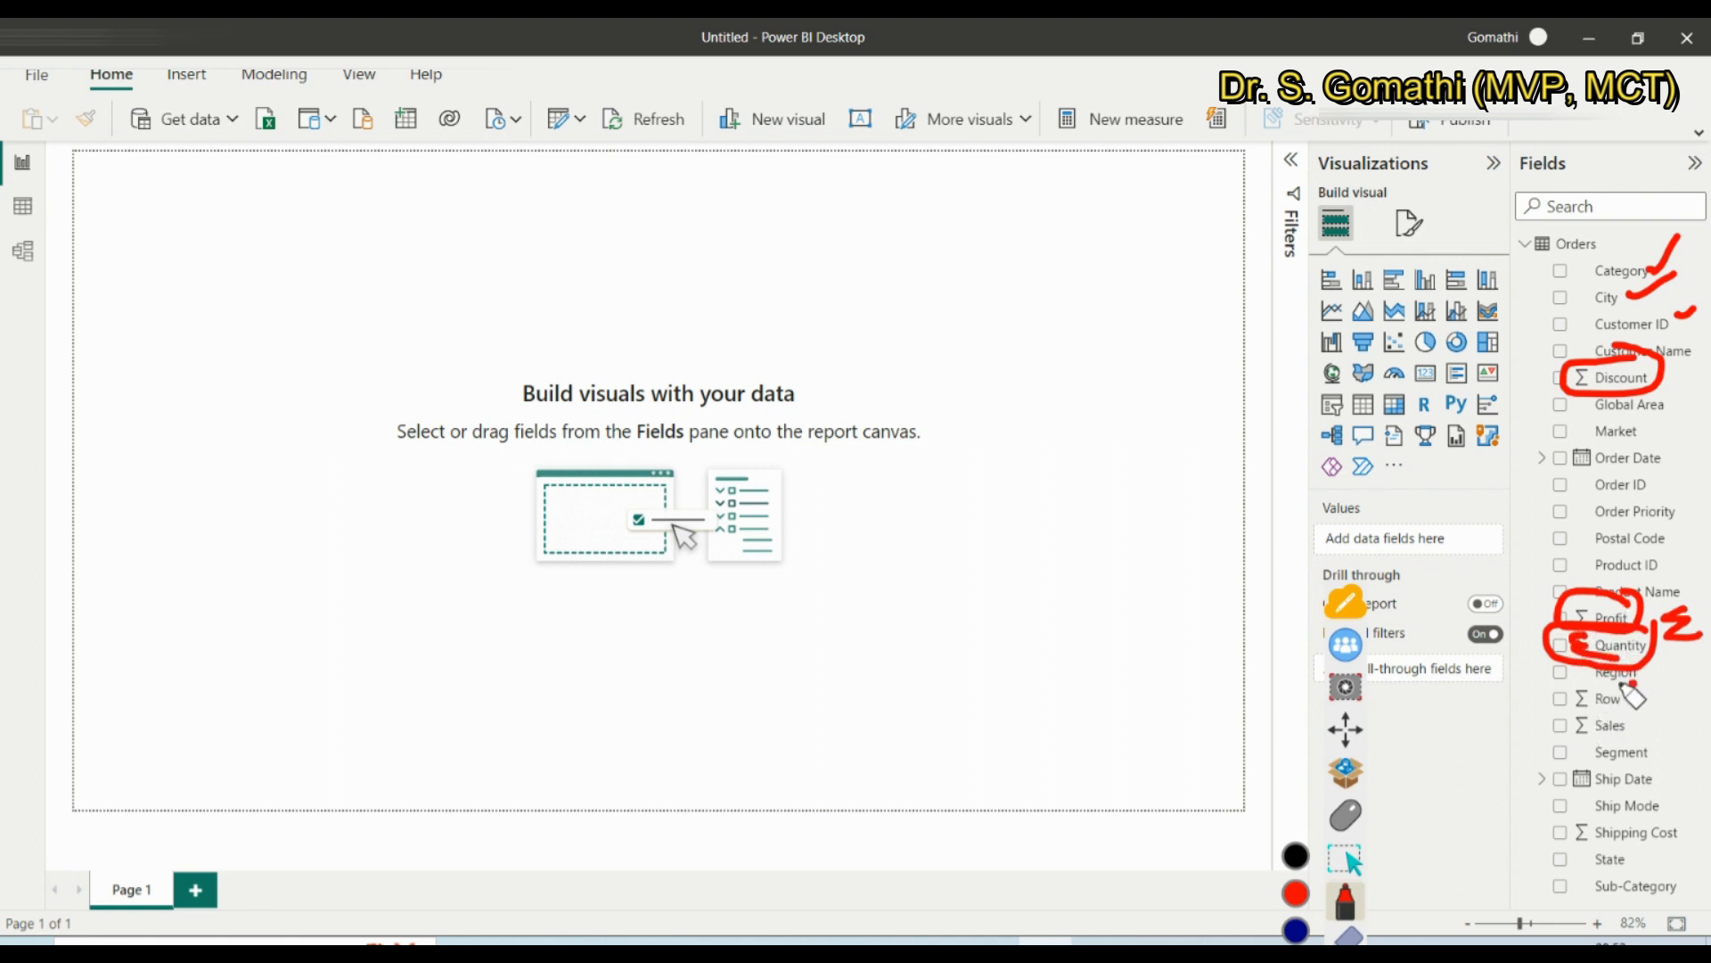
{"action": "mouse_move", "coordinate": [1645, 685]}
{"action": "left_mouse_down"}
{"action": "mouse_move", "coordinate": [1660, 740]}
{"action": "mouse_move", "coordinate": [1604, 713]}
{"action": "mouse_move", "coordinate": [1576, 777]}
{"action": "mouse_move", "coordinate": [1600, 793]}
{"action": "mouse_move", "coordinate": [1596, 749]}
{"action": "left_mouse_up"}
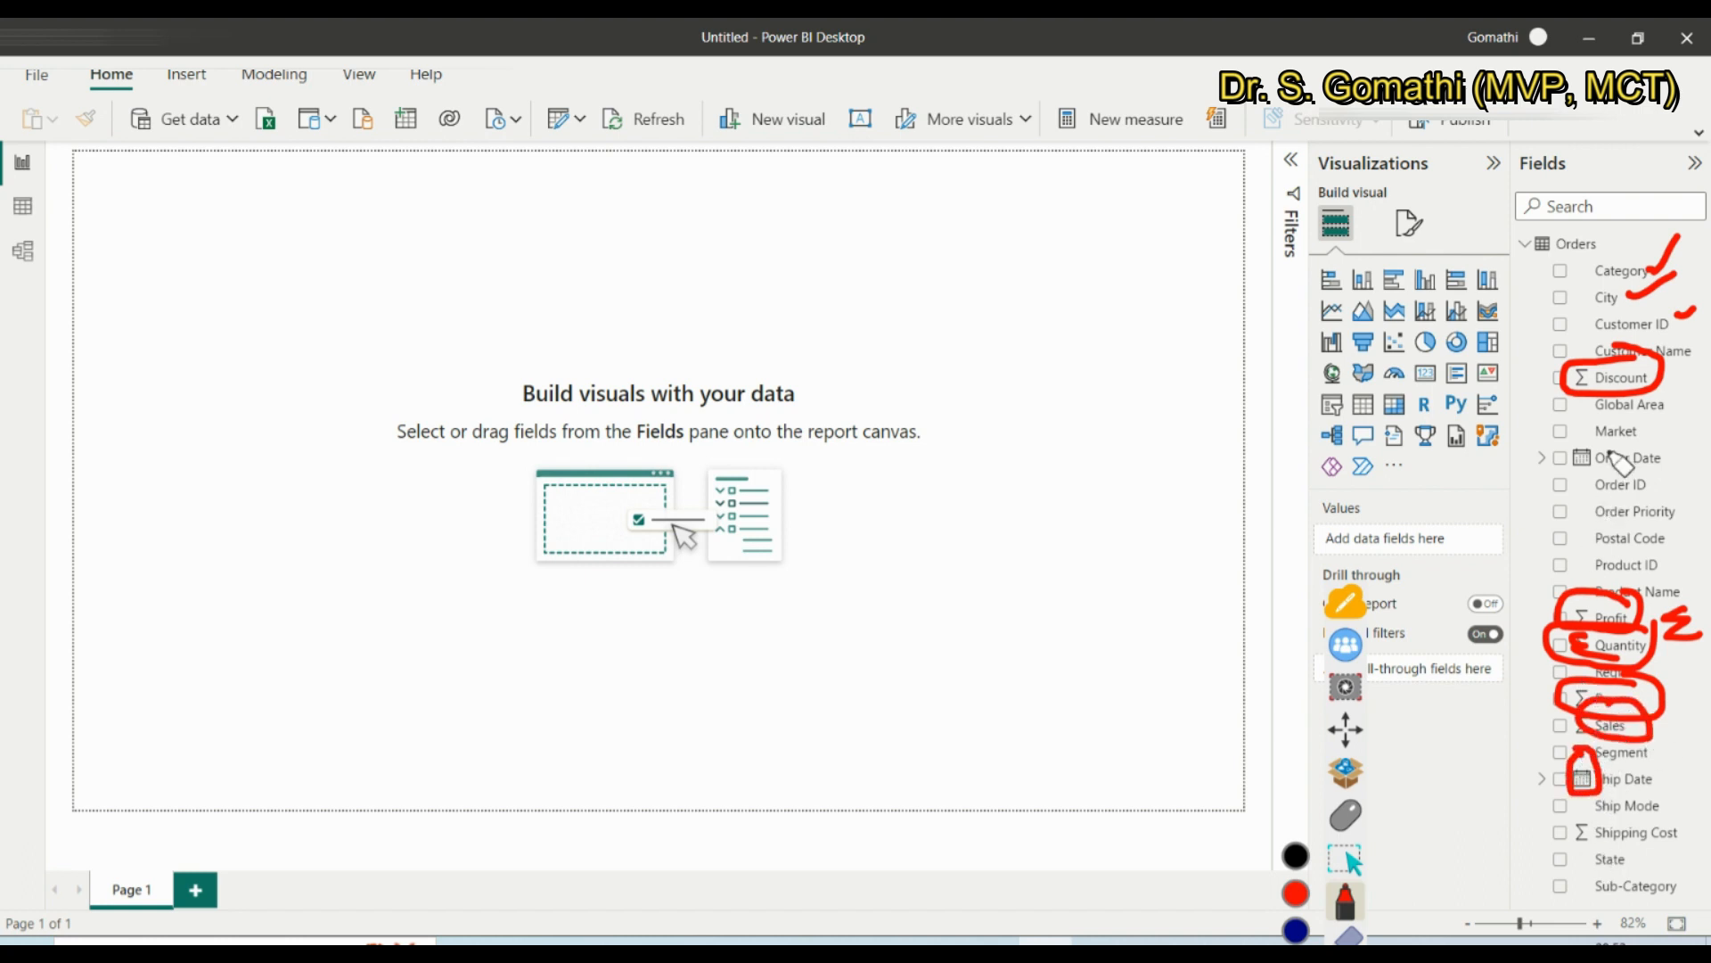
{"action": "mouse_move", "coordinate": [1609, 437]}
{"action": "left_mouse_down"}
{"action": "mouse_move", "coordinate": [1566, 461]}
{"action": "mouse_move", "coordinate": [1599, 443]}
{"action": "left_mouse_up"}
{"action": "scroll", "coordinate": [1618, 780], "scroll_direction": "down", "scroll_amount": 6}
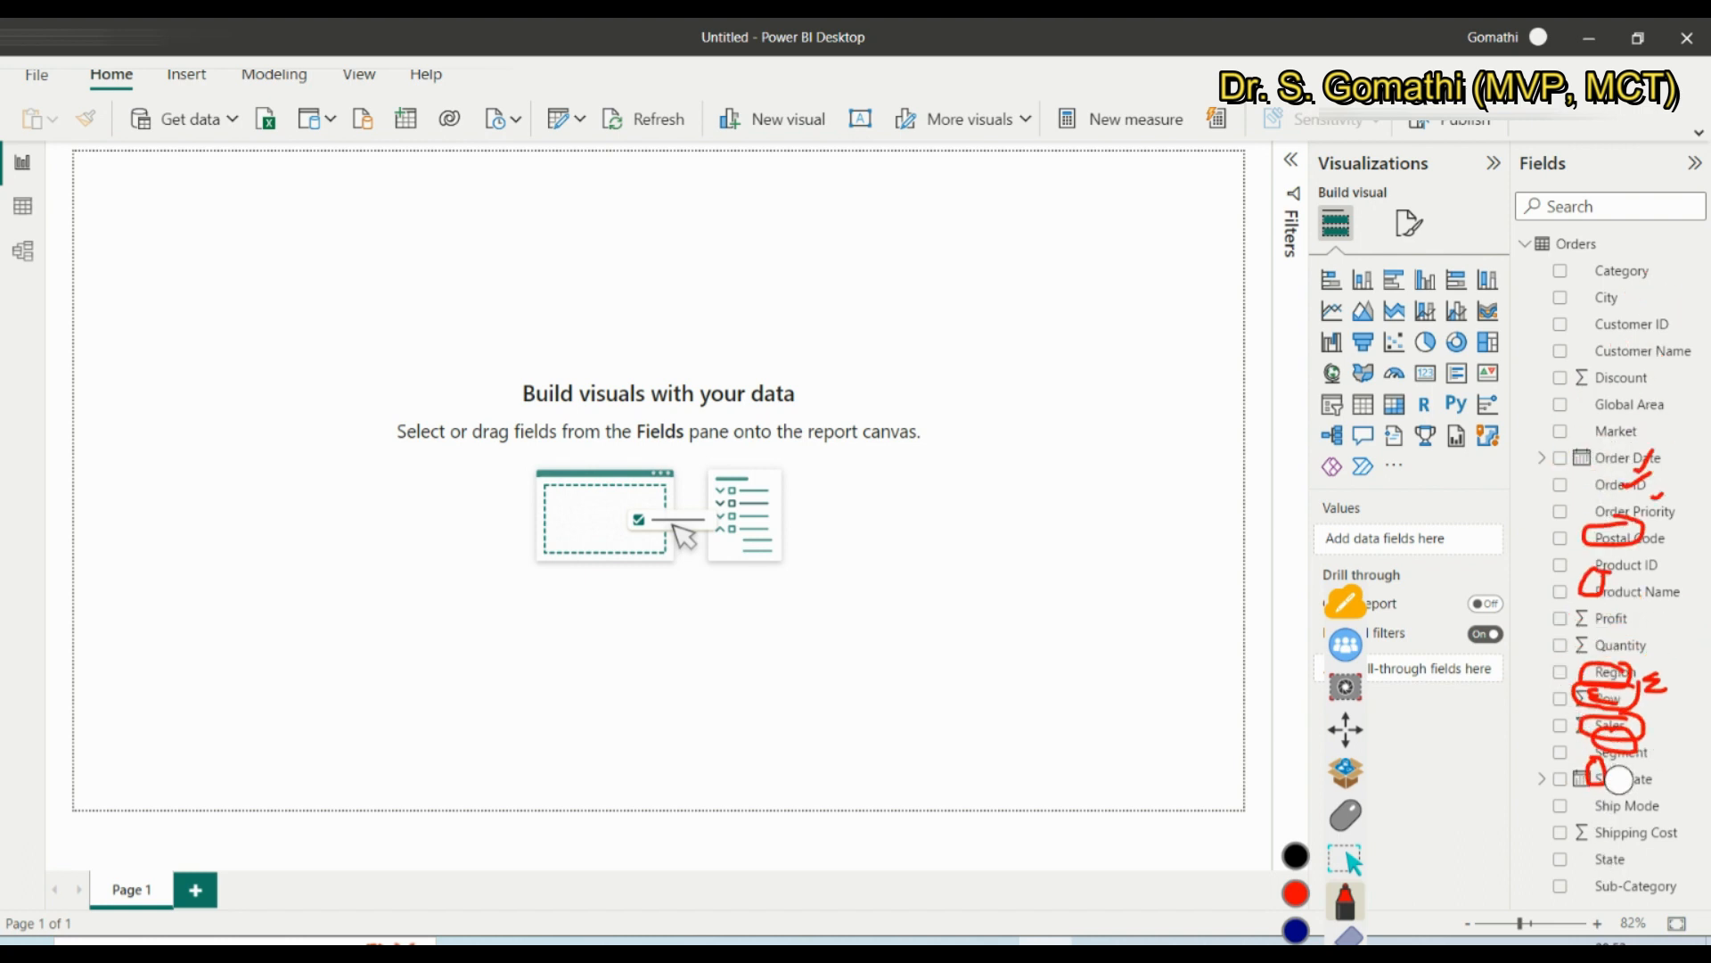
{"action": "scroll", "coordinate": [1619, 780], "scroll_direction": "up", "scroll_amount": 5}
{"action": "scroll", "coordinate": [1619, 780], "scroll_direction": "up", "scroll_amount": 1}
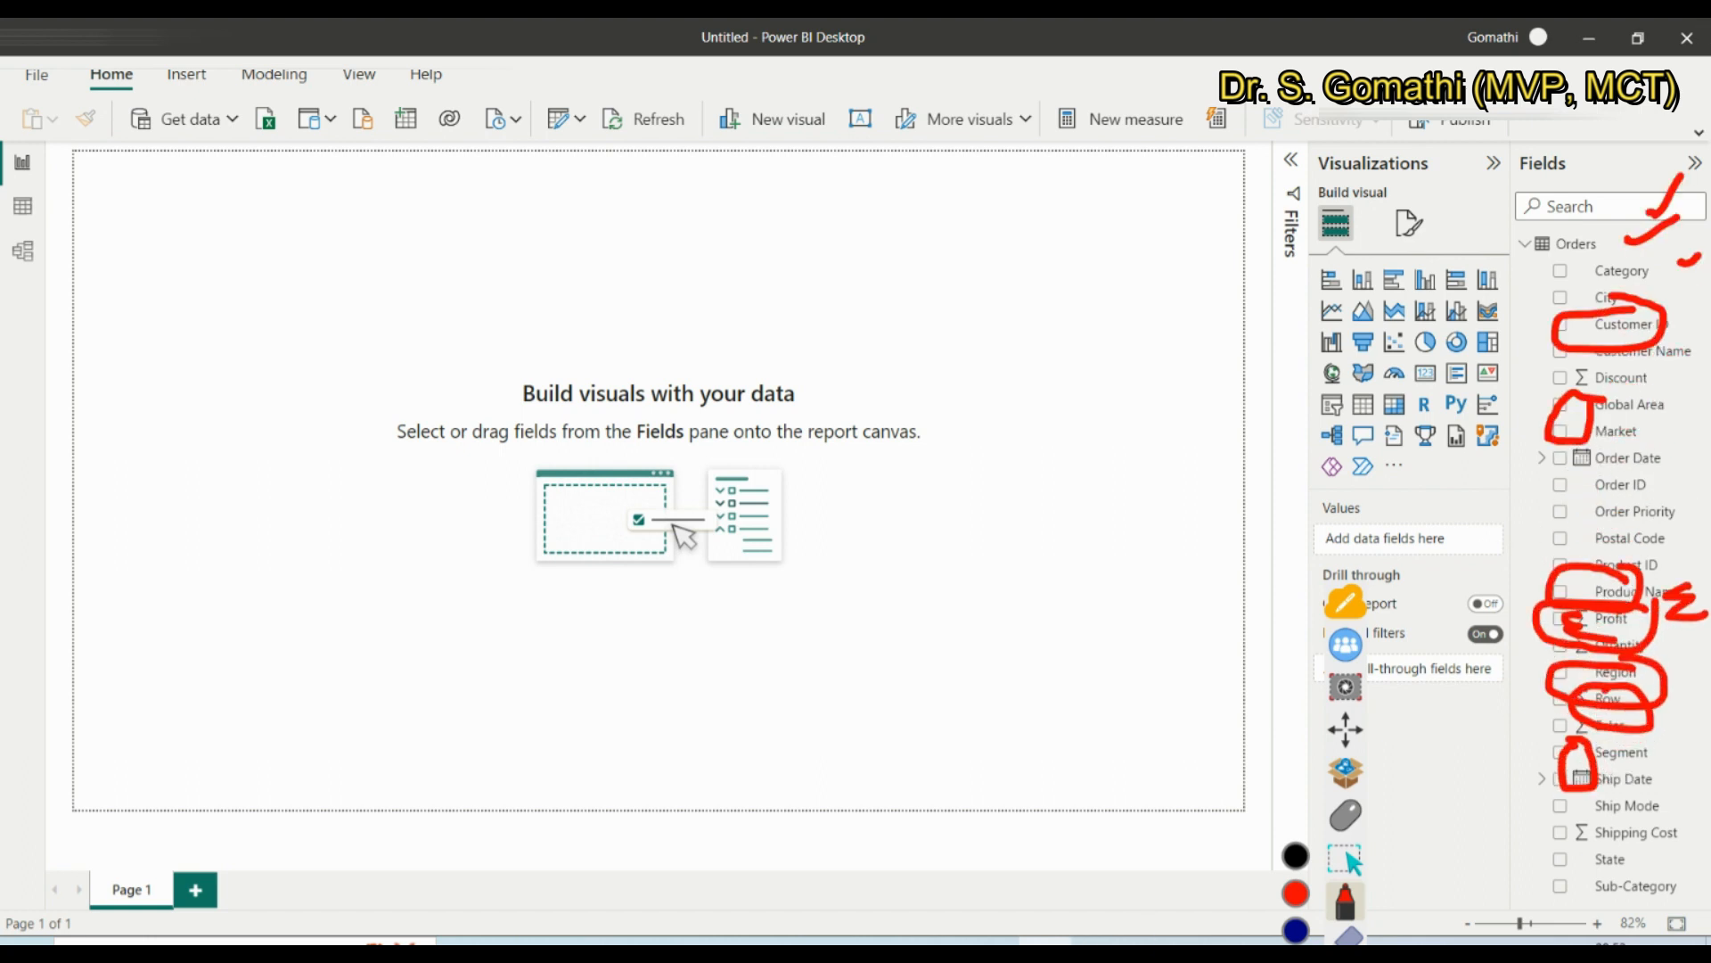
{"action": "left_click", "coordinate": [1348, 936]}
{"action": "left_click", "coordinate": [1296, 931]}
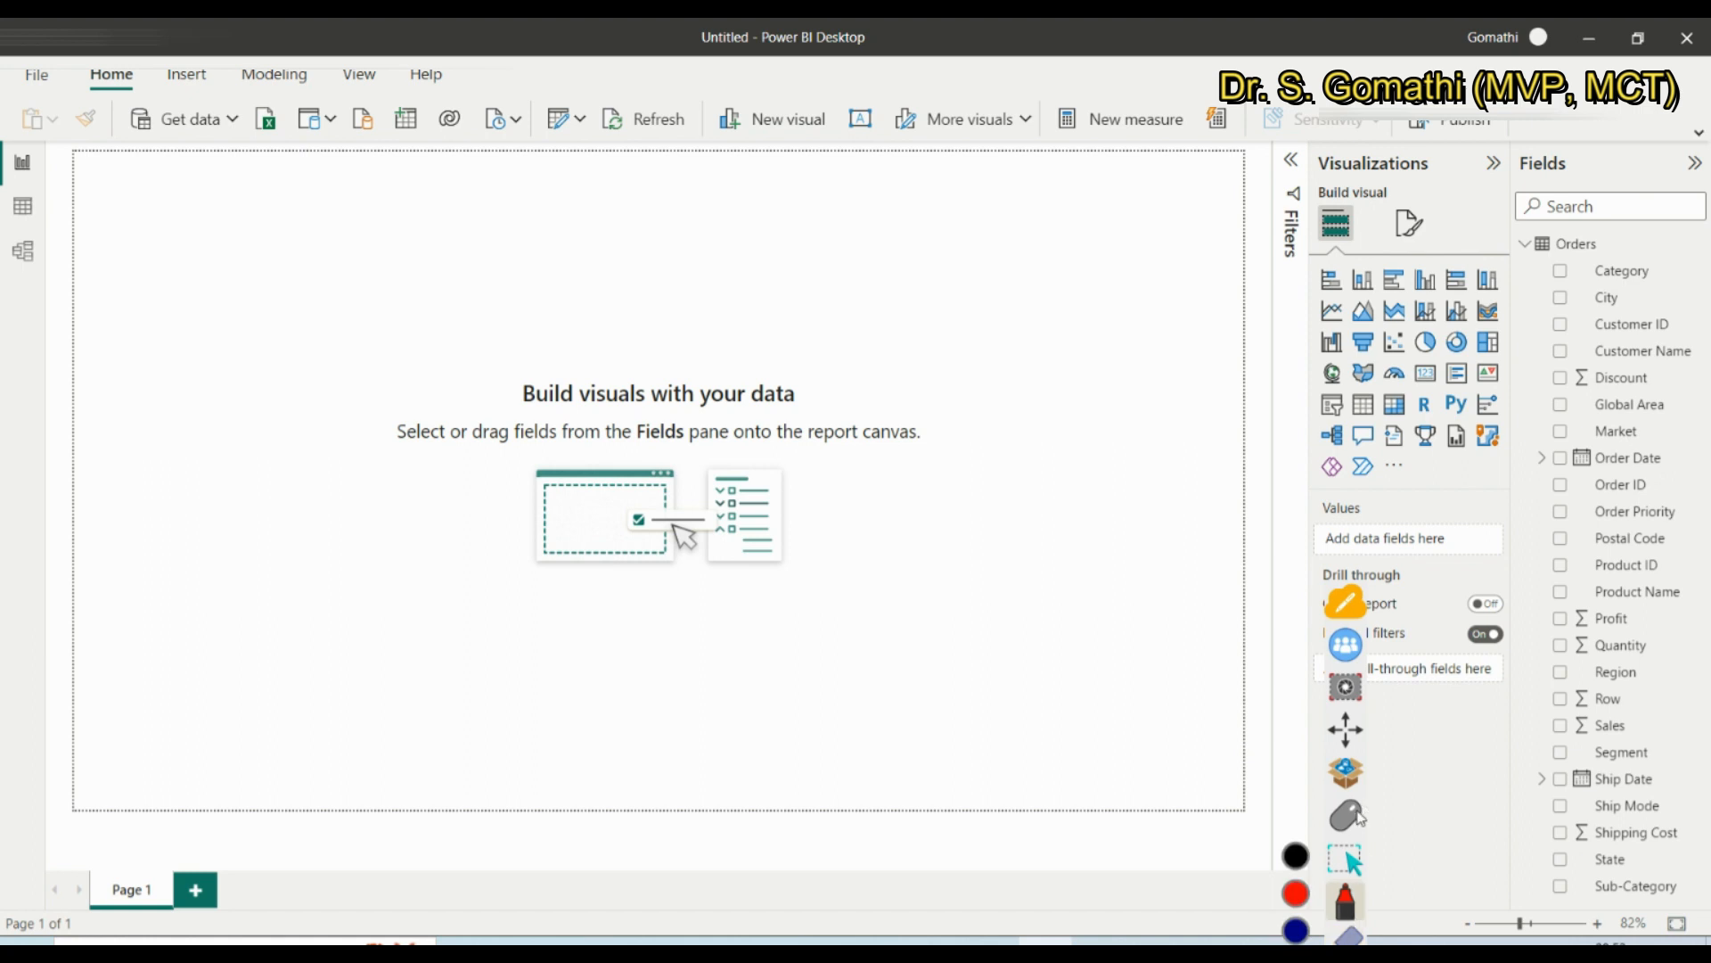
{"action": "left_click", "coordinate": [1359, 816]}
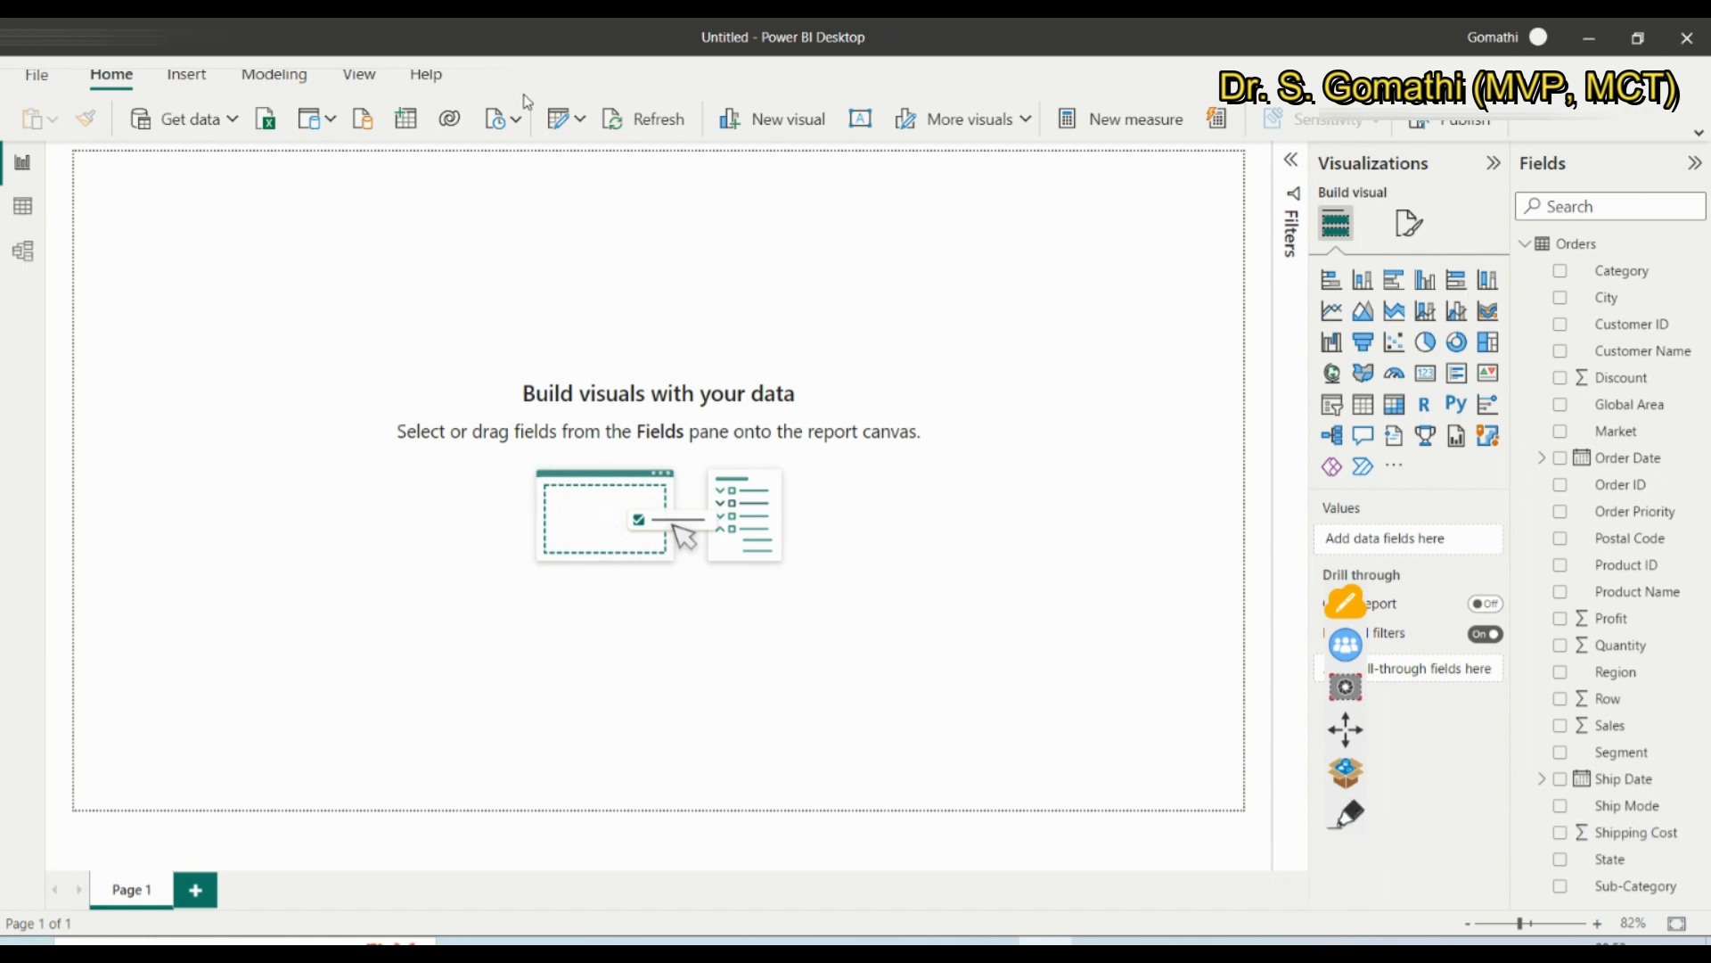
Connect to the Non-Profit_Donations_South file in the Data folder as a Text/CSV source
{"action": "left_click", "coordinate": [234, 121]}
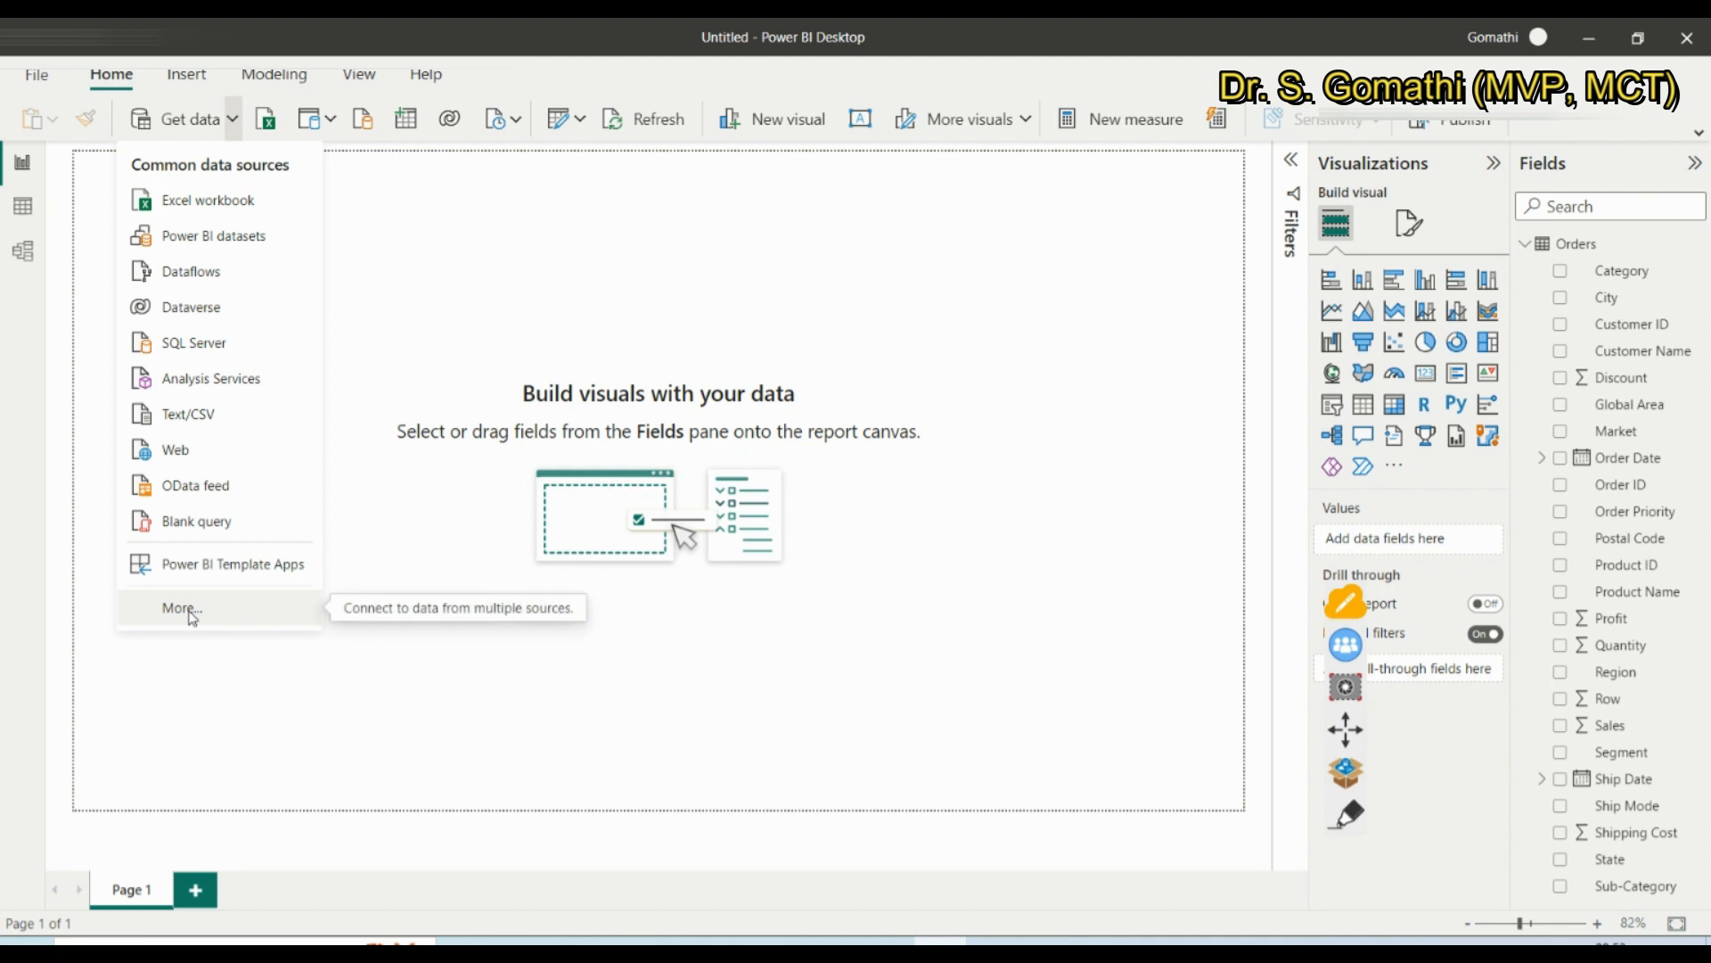
{"action": "left_click", "coordinate": [214, 416]}
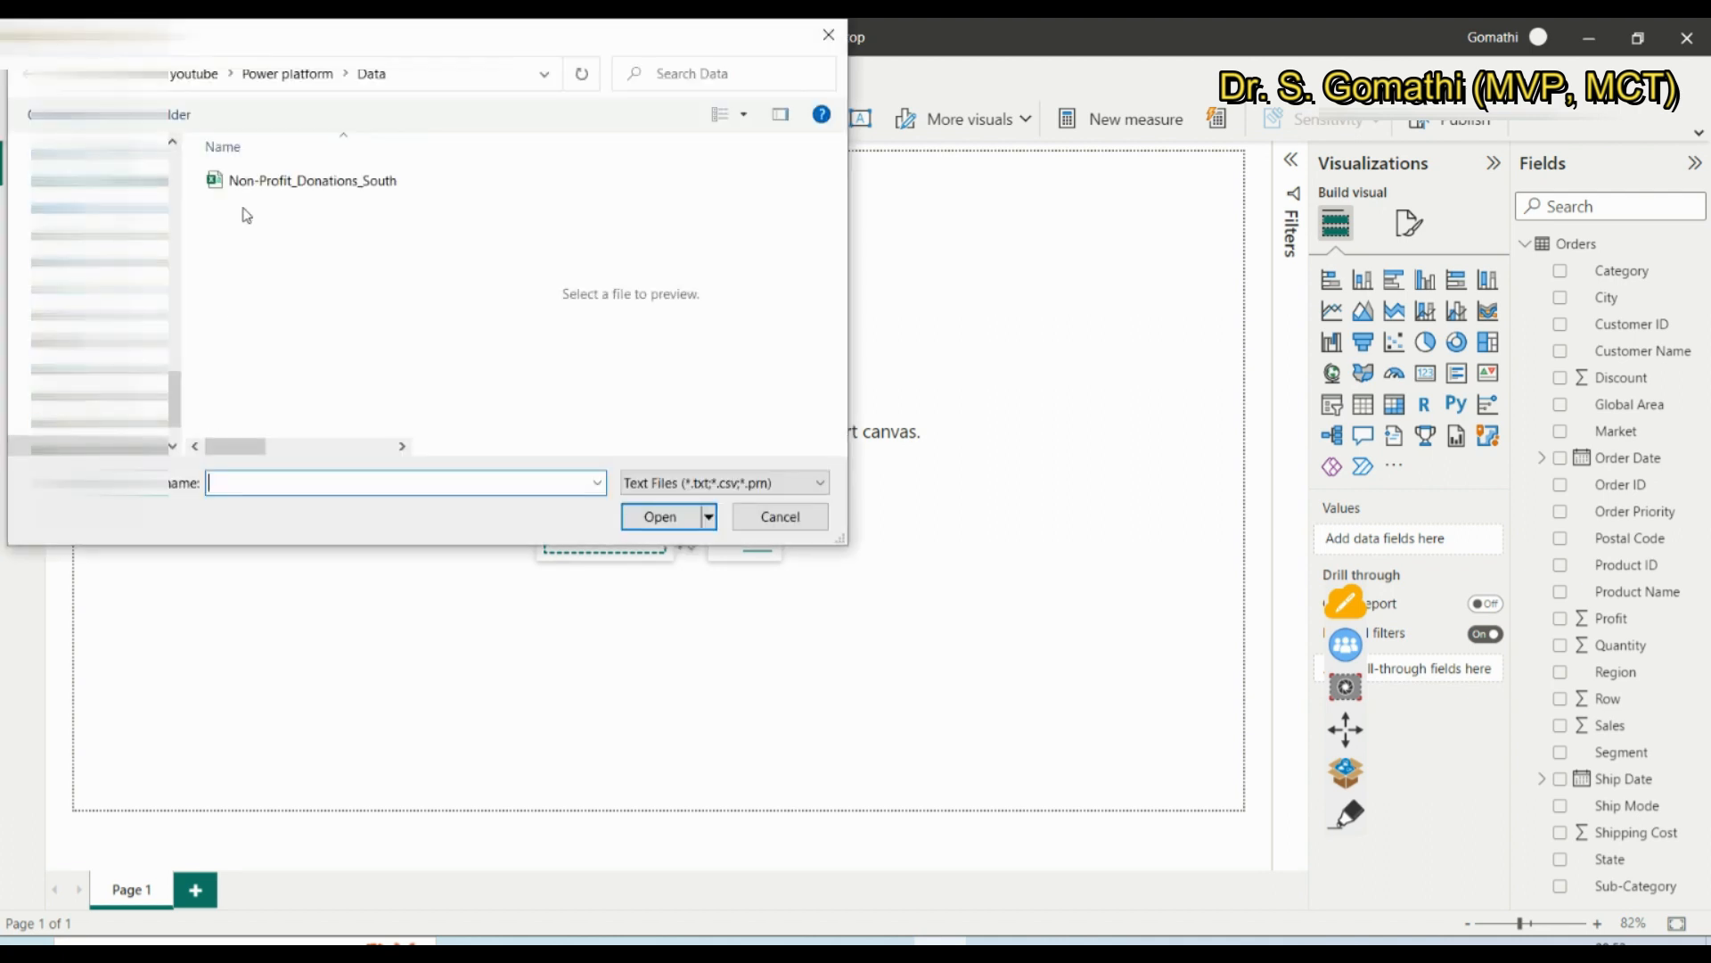
{"action": "left_click_drag", "start_coordinate": [414, 205], "coordinate": [581, 204]}
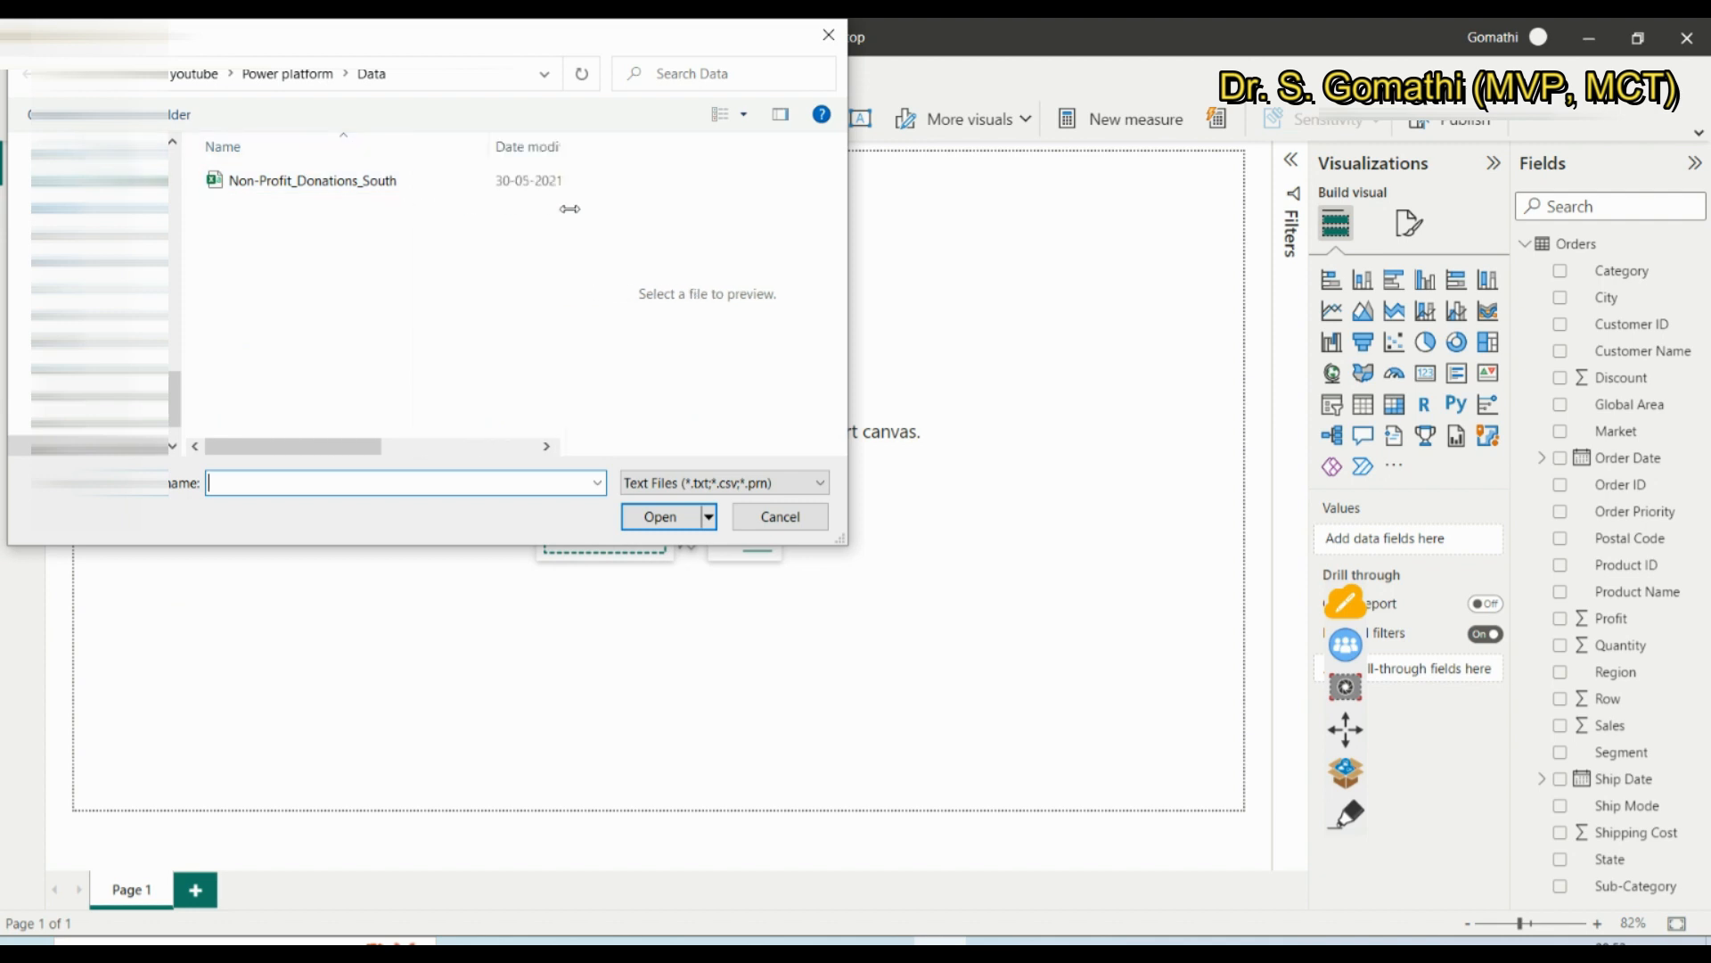
{"action": "left_click", "coordinate": [313, 187]}
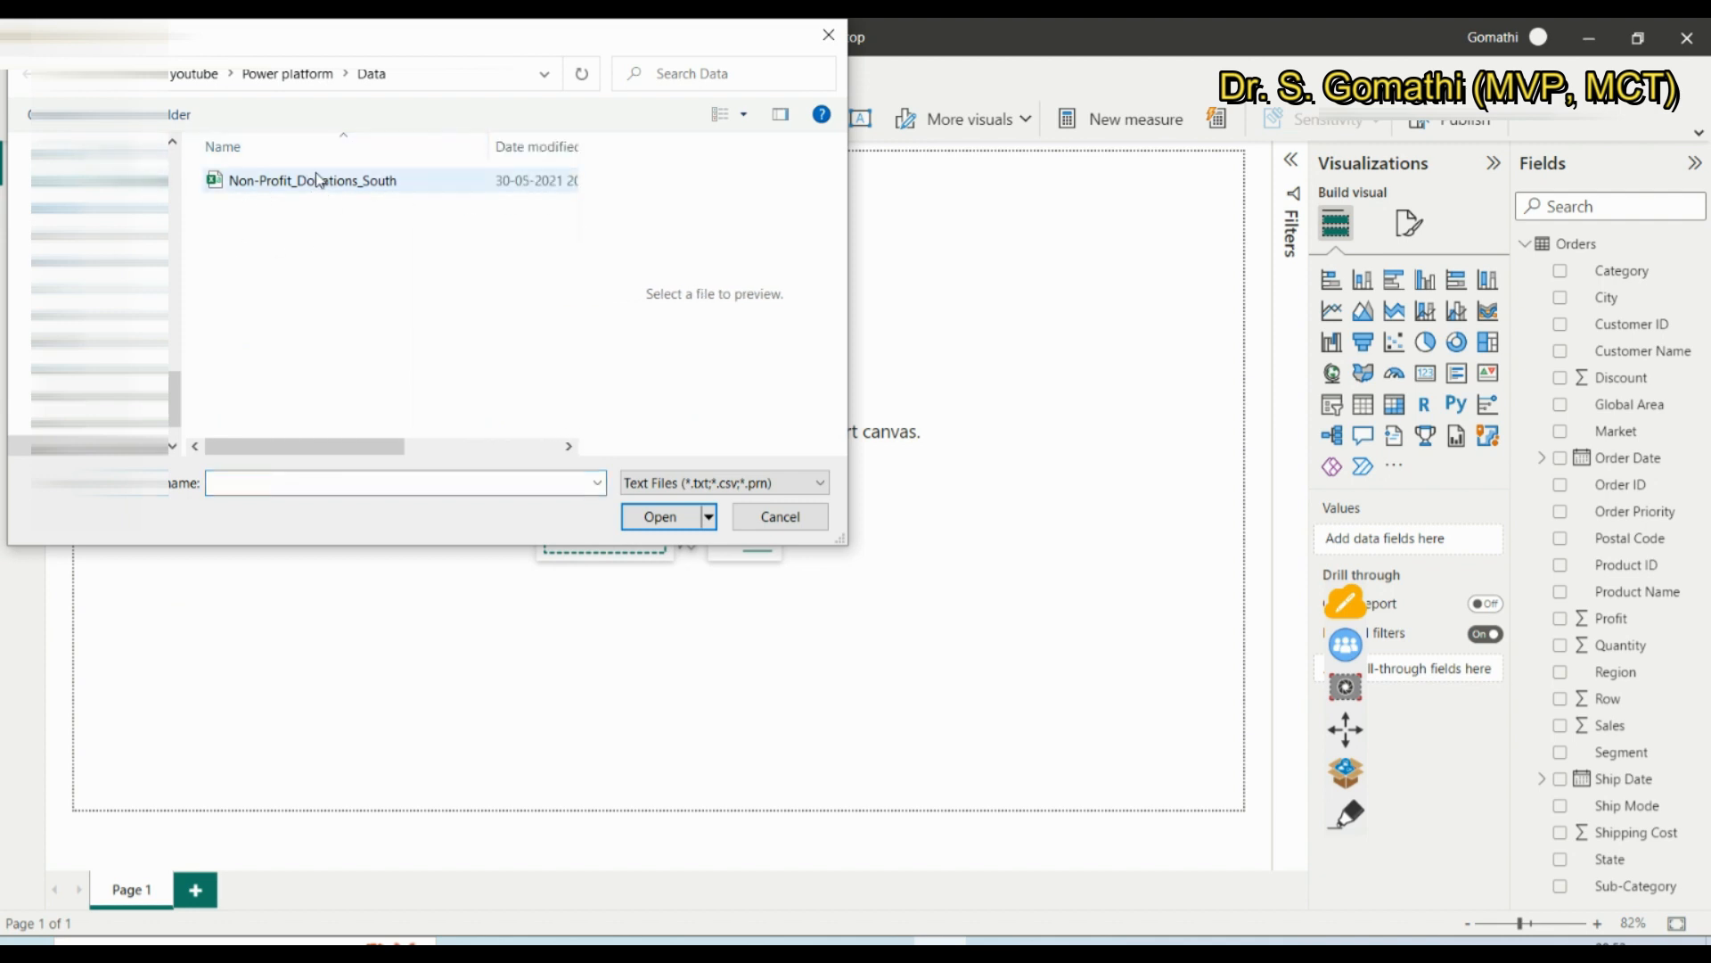
{"action": "left_click", "coordinate": [660, 517]}
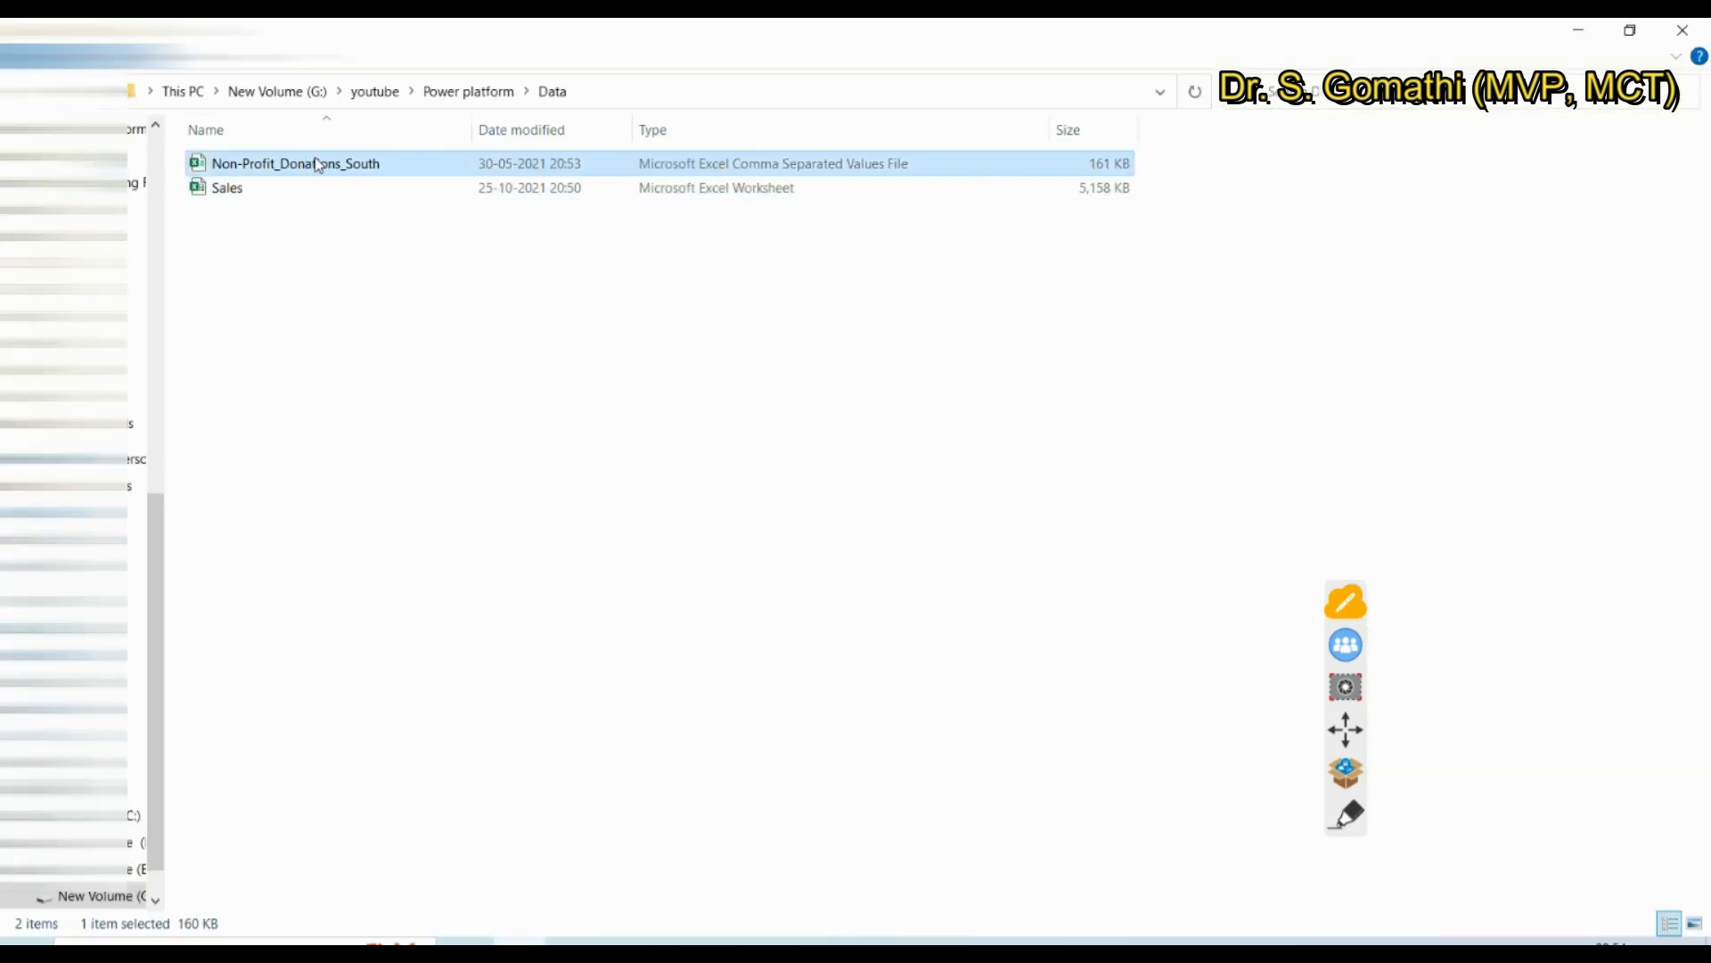
Open the Non-Profit_Donations_South file from File Explorer in Notepad and maximize its window
{"action": "right_click", "coordinate": [314, 158]}
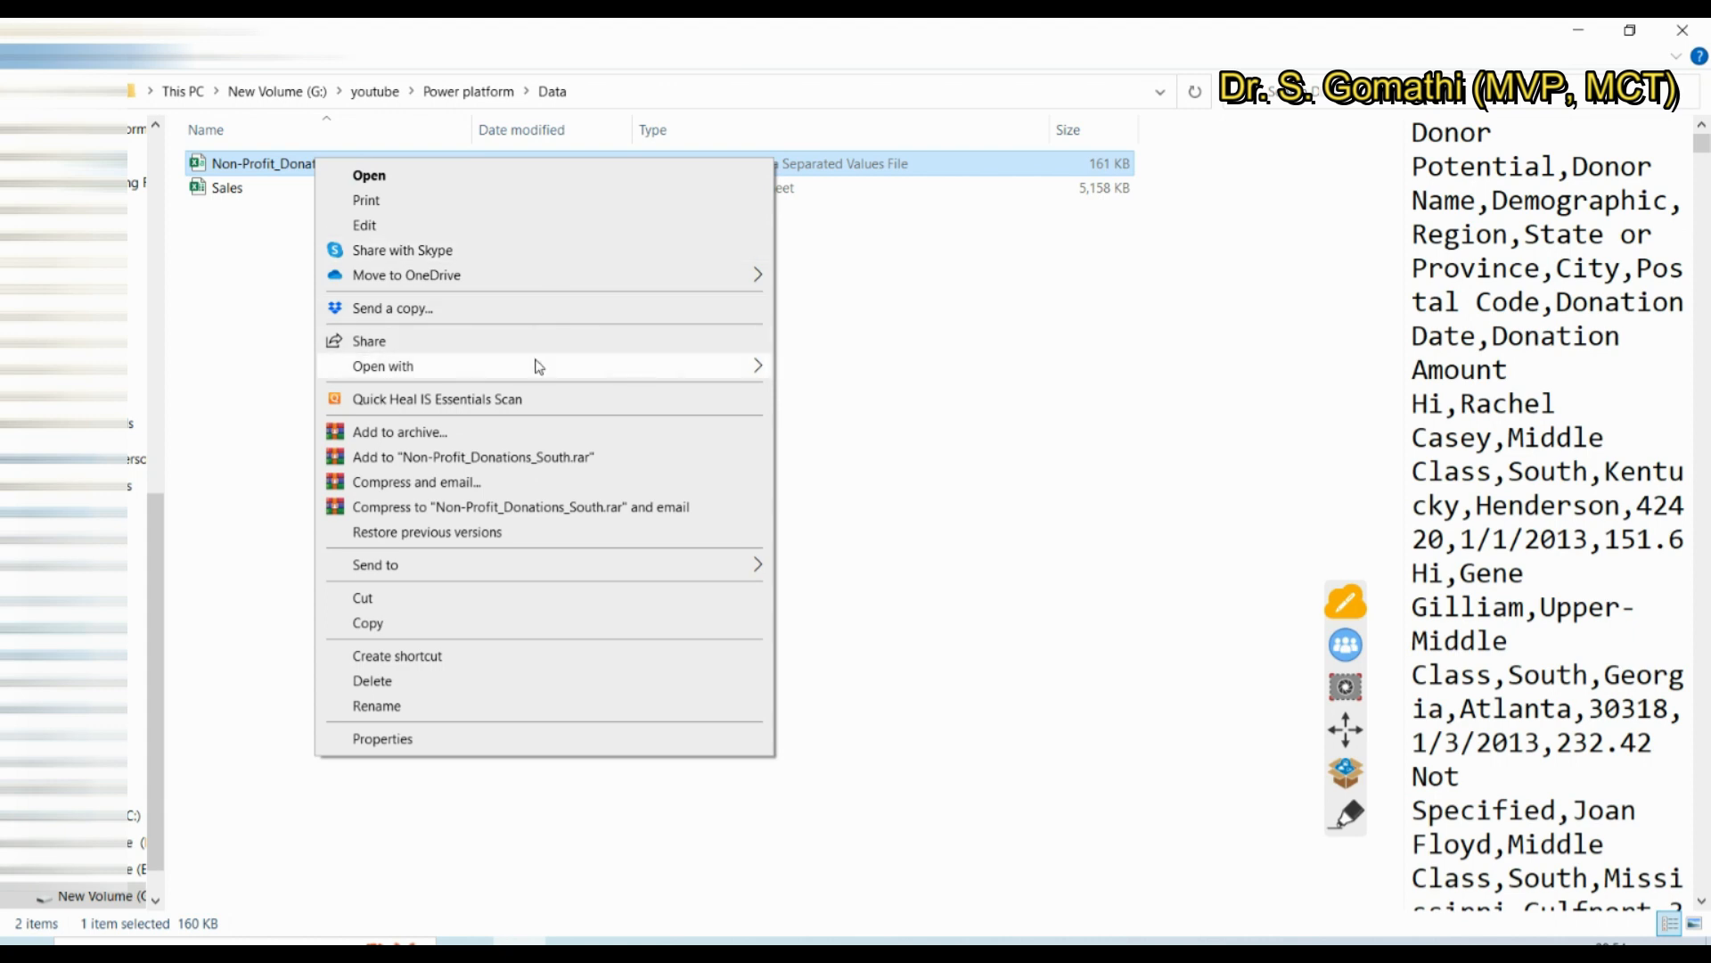
{"action": "mouse_move", "coordinate": [758, 368]}
{"action": "left_click", "coordinate": [822, 393]}
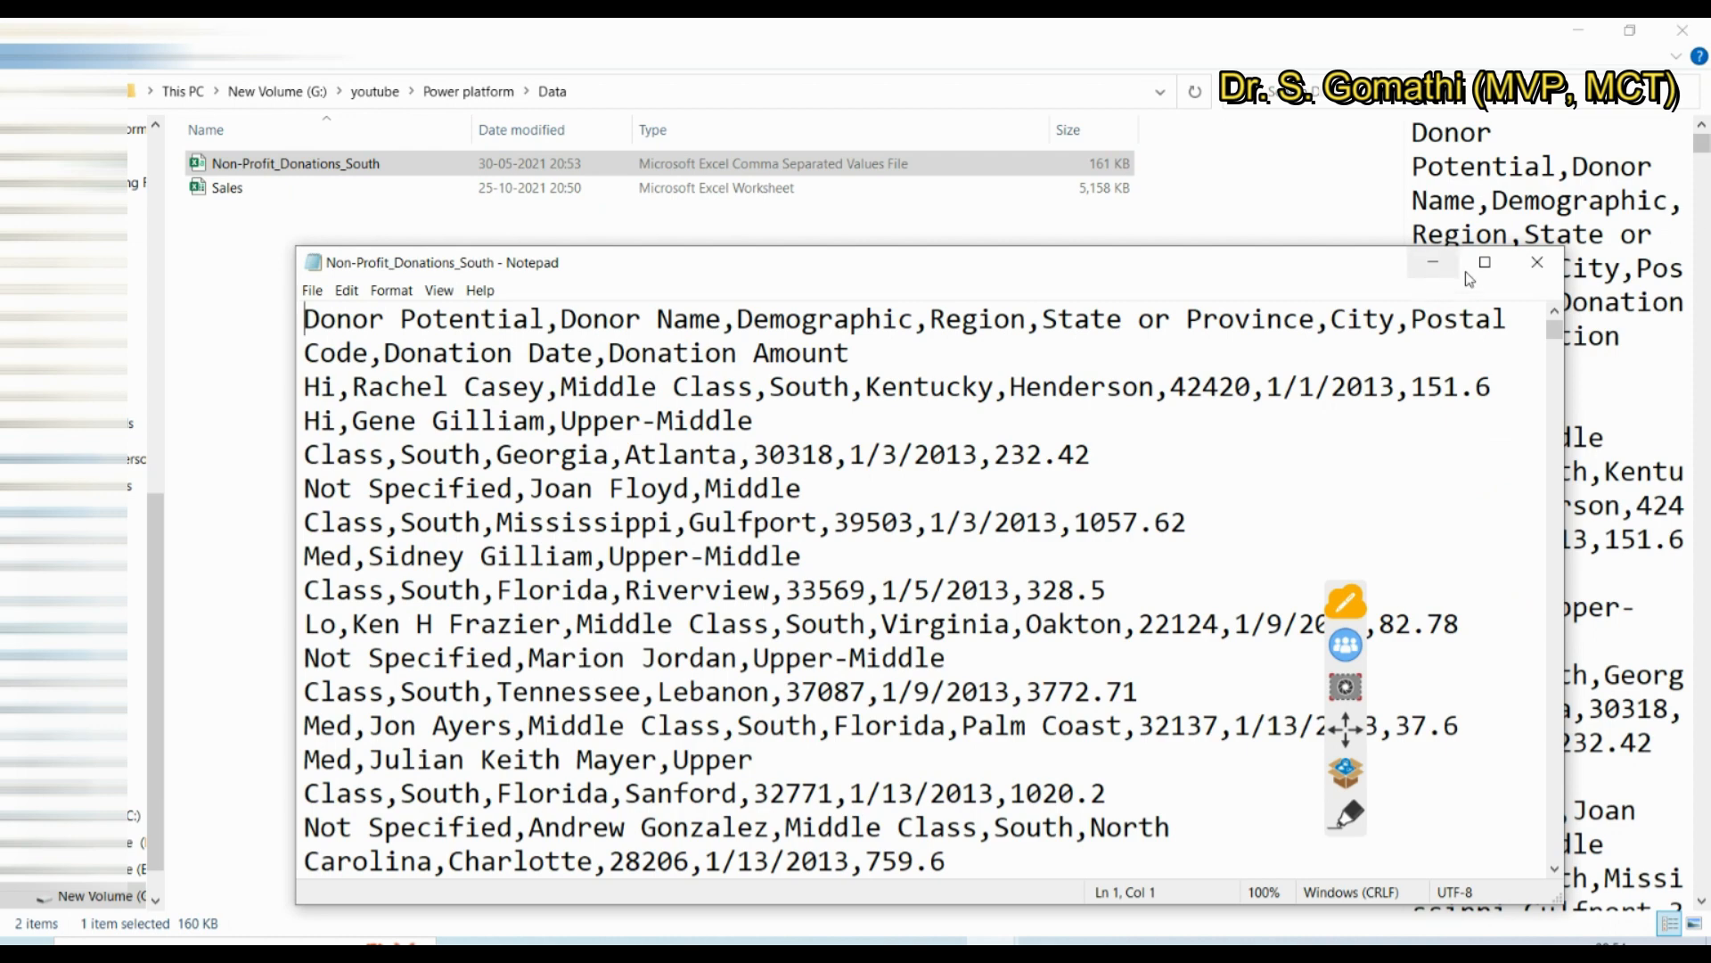
{"action": "left_click", "coordinate": [1485, 263]}
Examine the comma-separated column headings and match them to the first record by highlighting the corresponding text
{"action": "left_click_drag", "start_coordinate": [9, 86], "coordinate": [262, 95]}
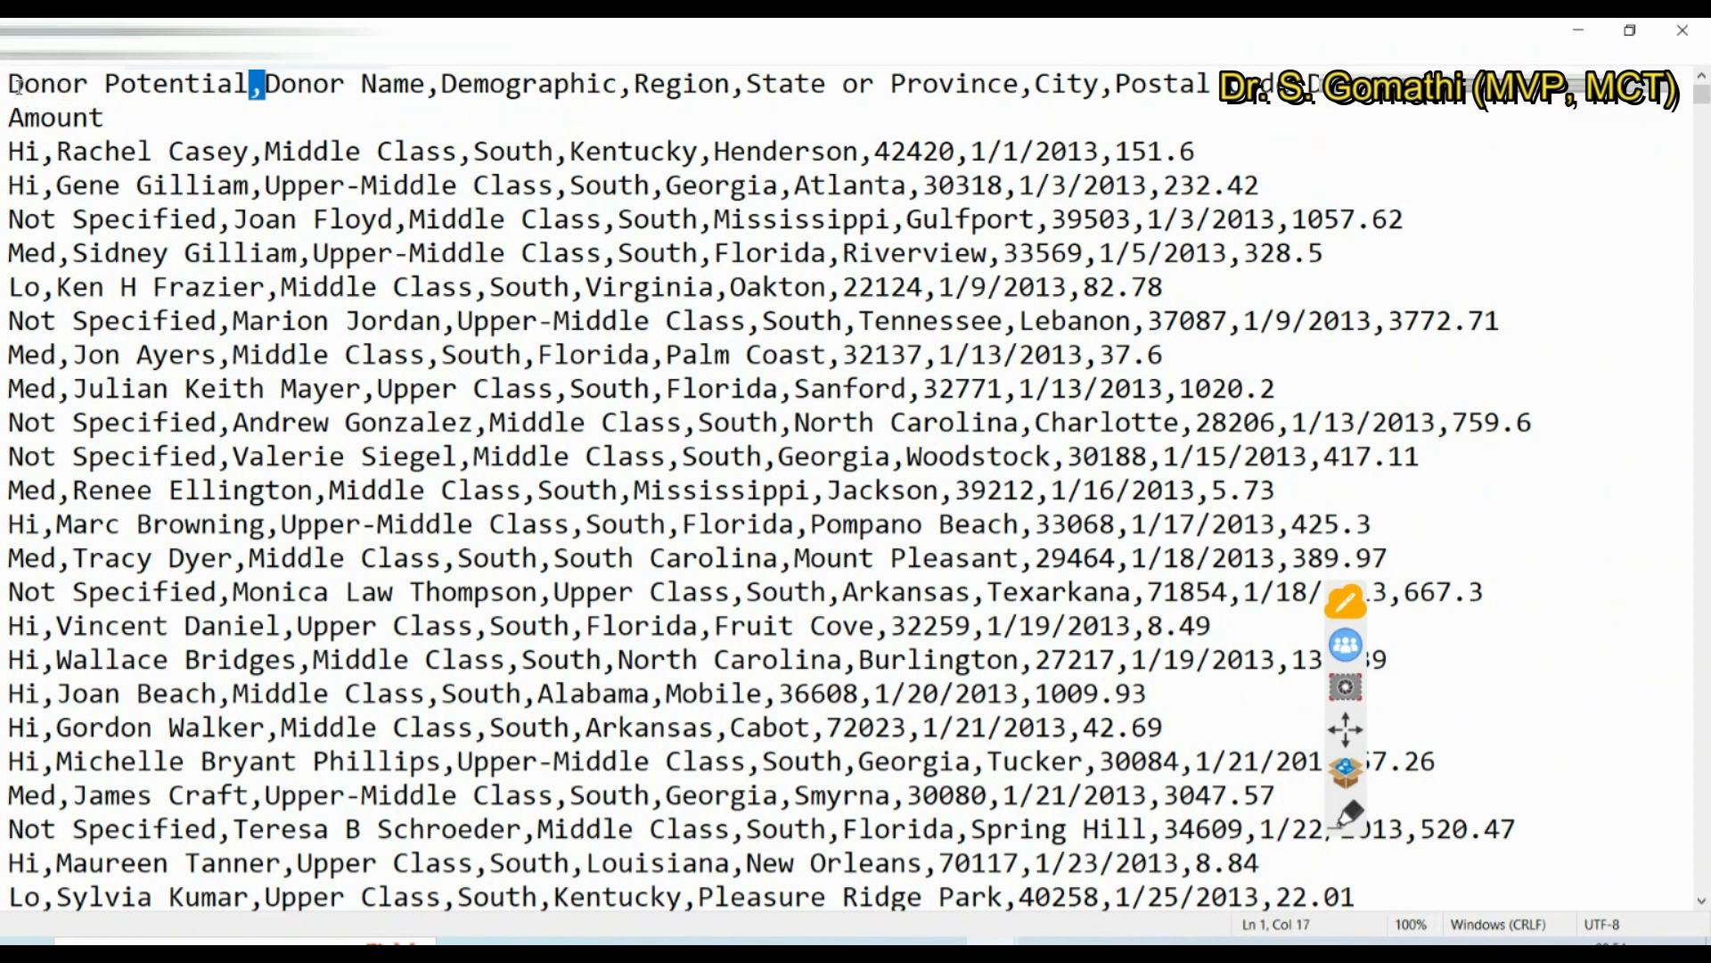
{"action": "left_click_drag", "start_coordinate": [12, 86], "coordinate": [703, 83]}
{"action": "left_click_drag", "start_coordinate": [140, 108], "coordinate": [4, 82]}
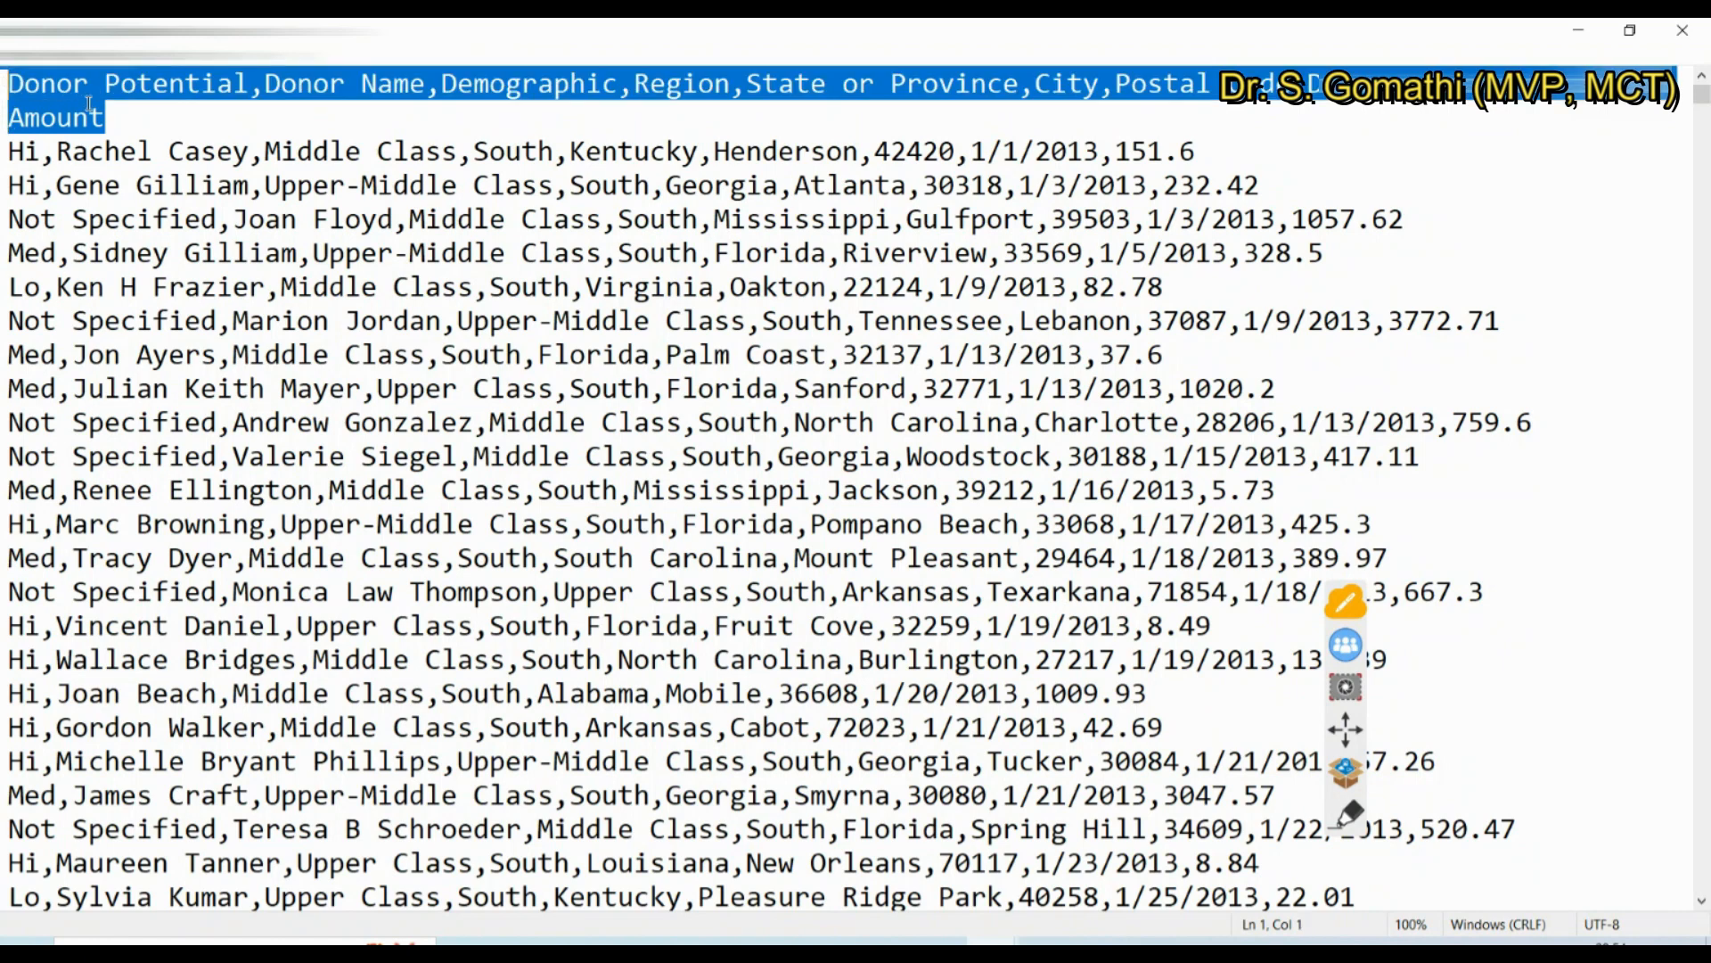
{"action": "left_click_drag", "start_coordinate": [7, 152], "coordinate": [249, 152]}
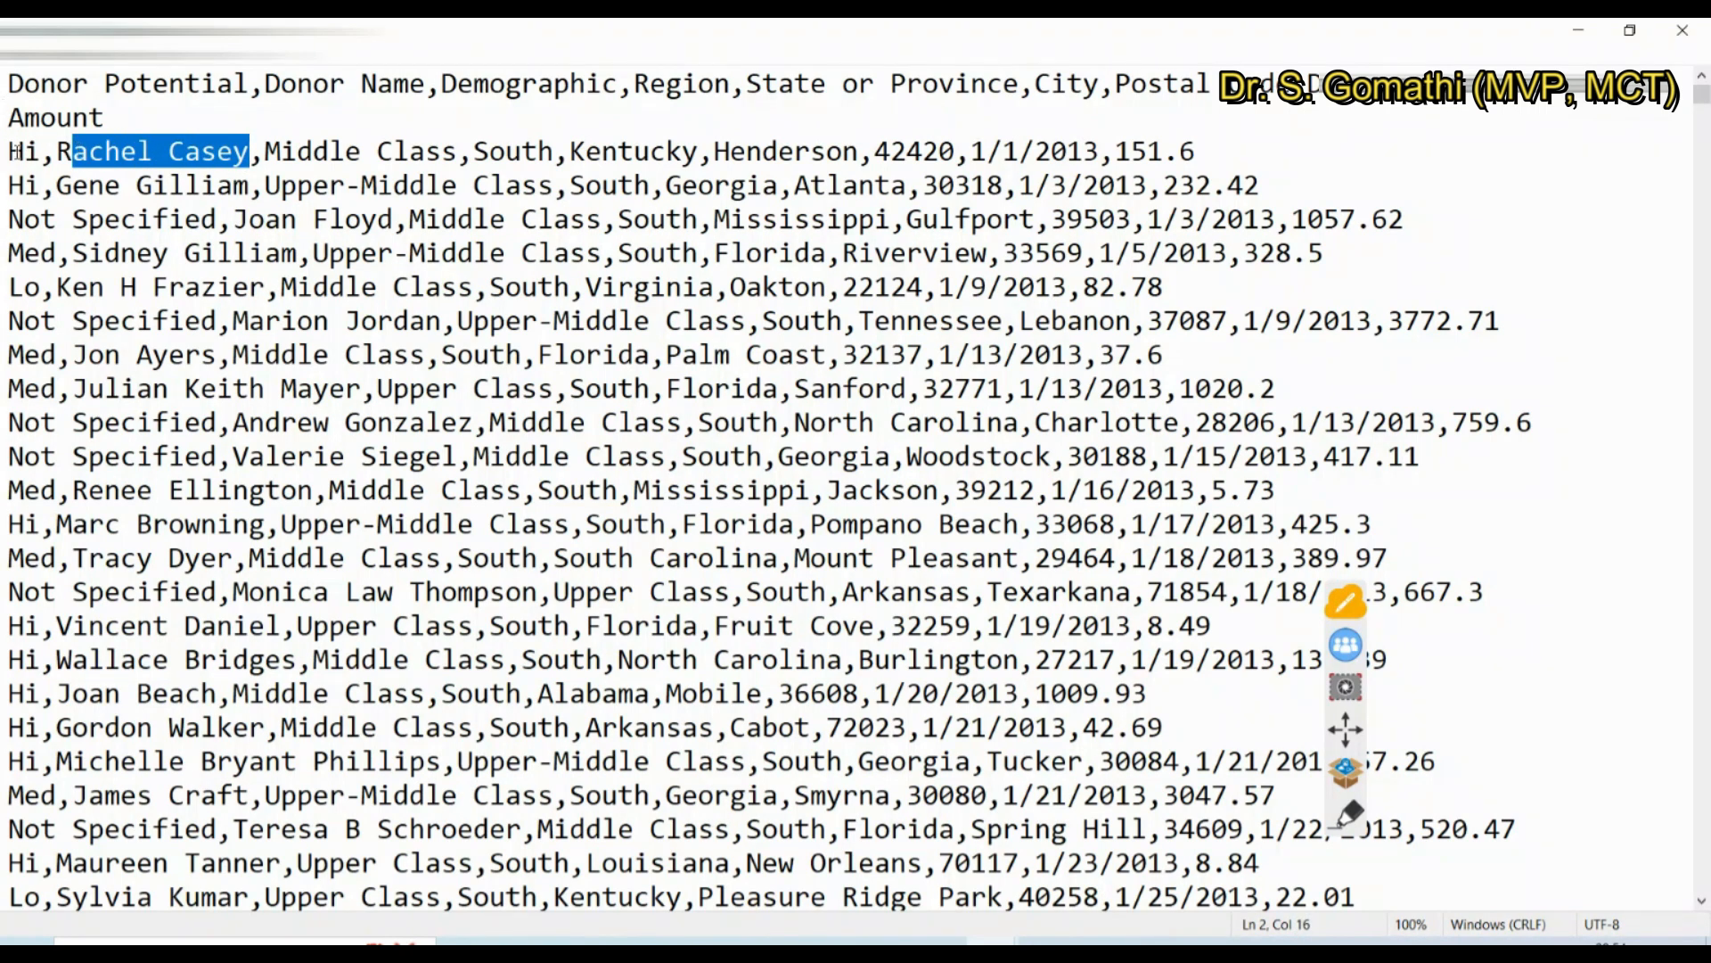
{"action": "left_click_drag", "start_coordinate": [7, 152], "coordinate": [476, 152]}
{"action": "left_click_drag", "start_coordinate": [443, 83], "coordinate": [570, 83]}
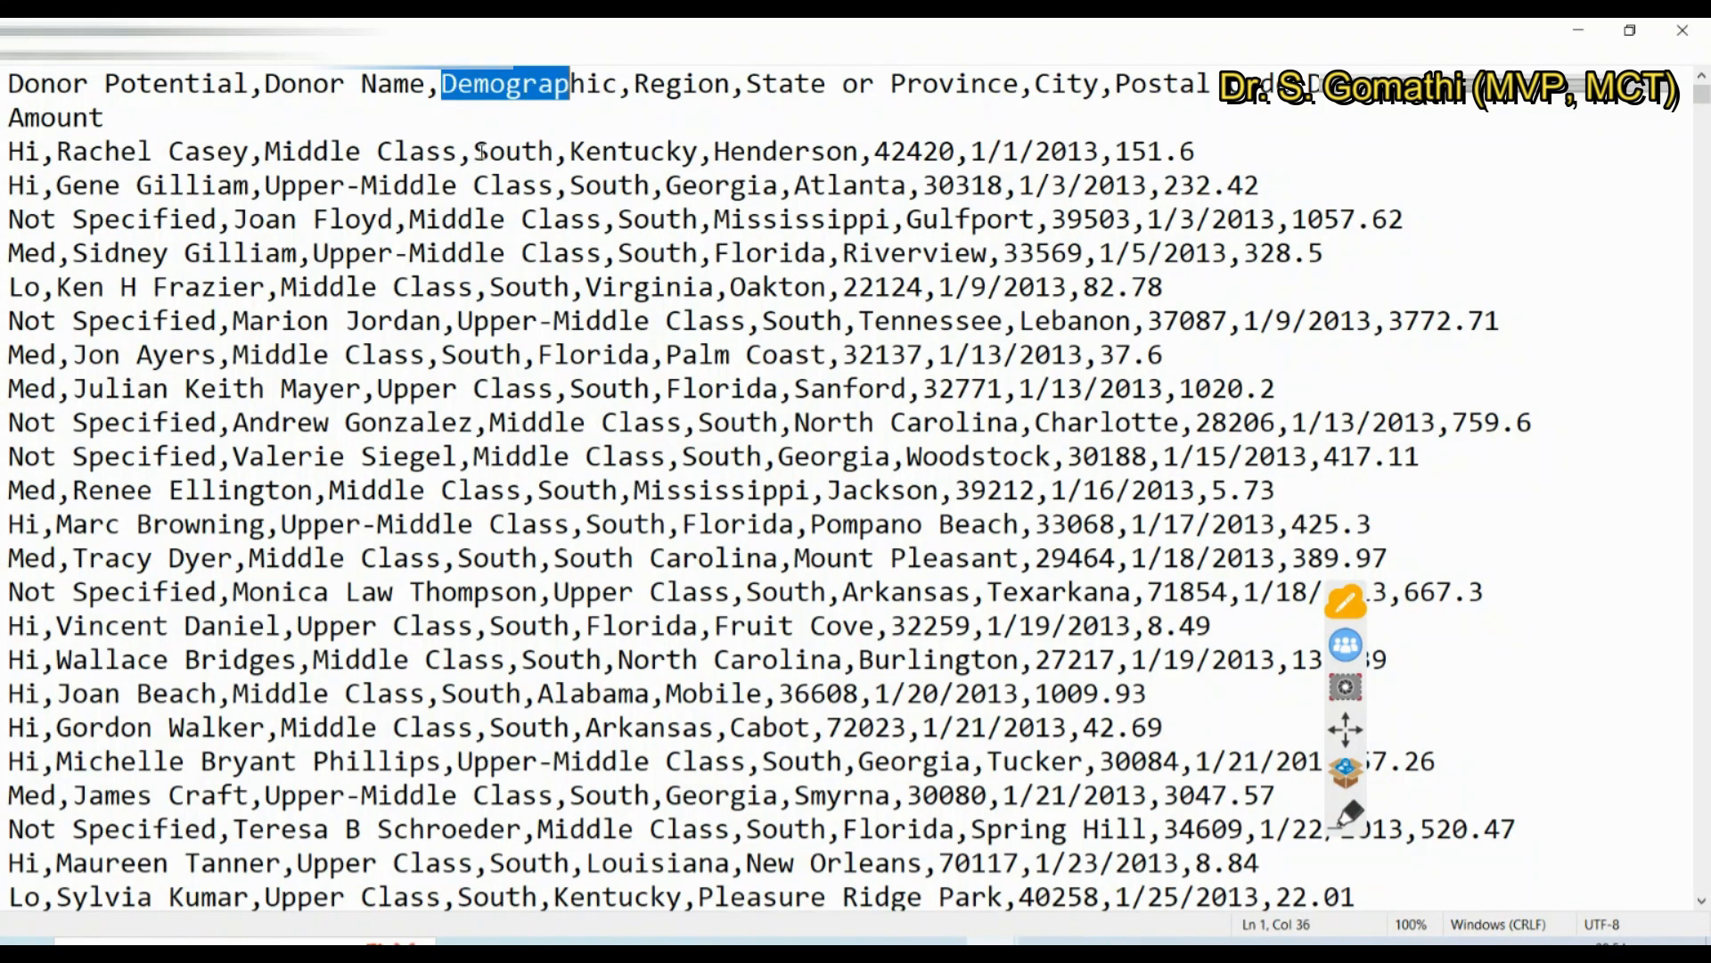
{"action": "left_click_drag", "start_coordinate": [474, 151], "coordinate": [555, 151]}
{"action": "left_click_drag", "start_coordinate": [619, 82], "coordinate": [704, 84]}
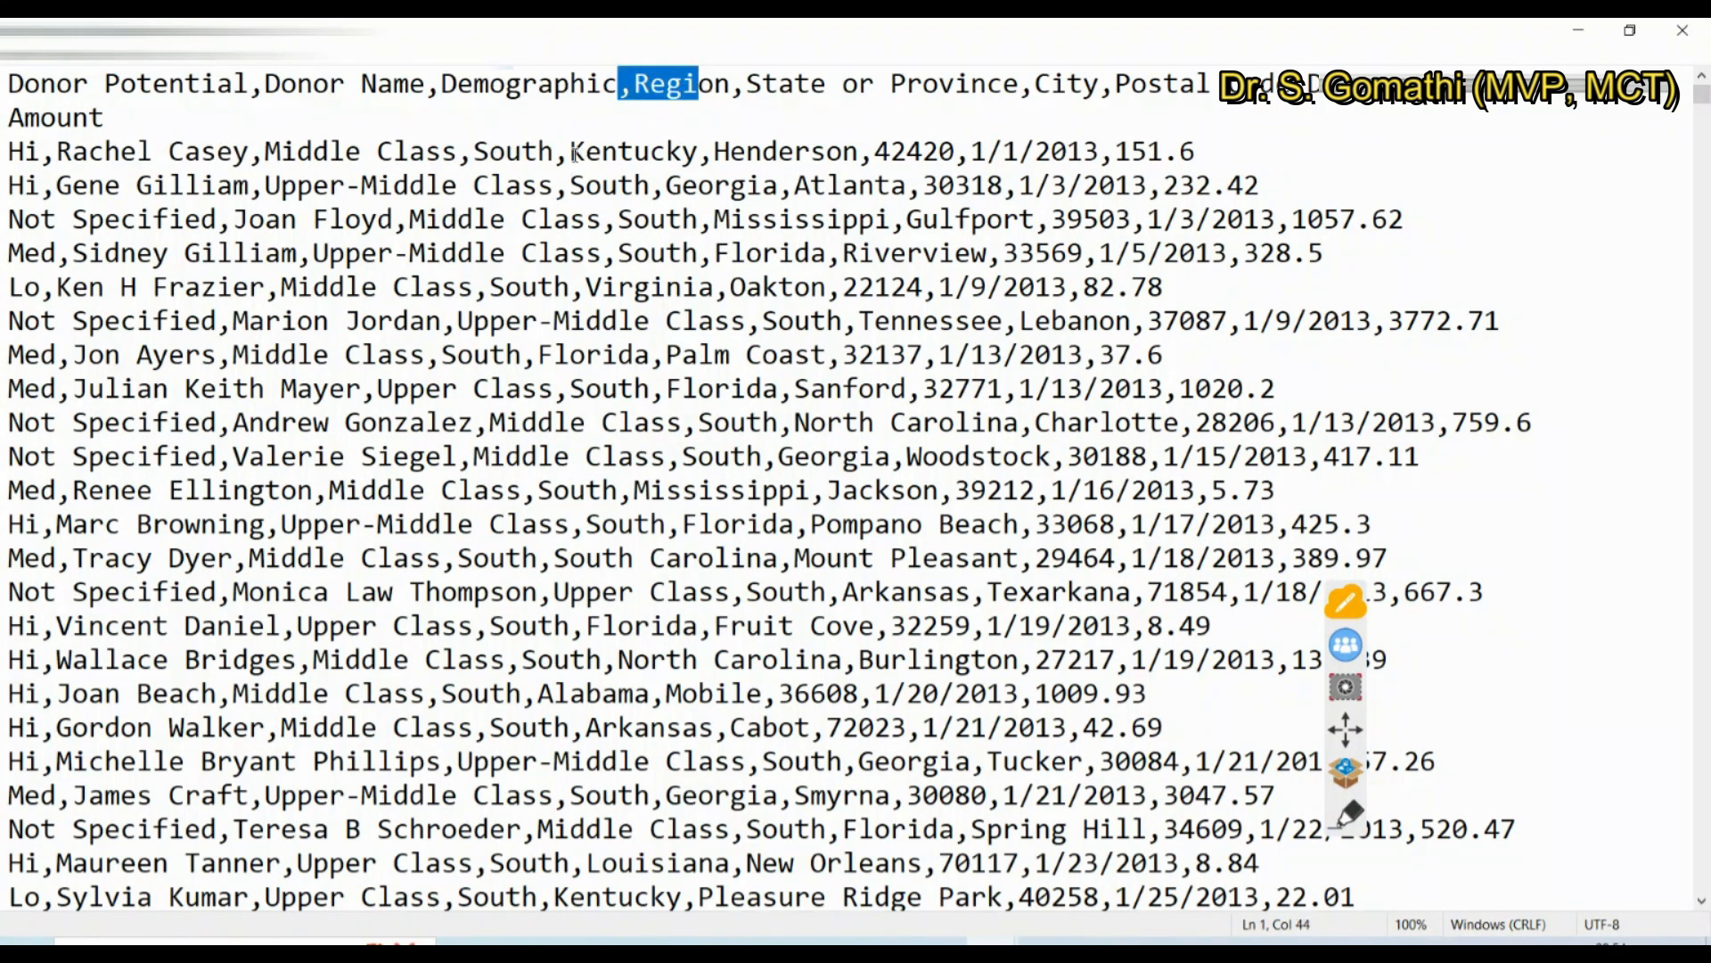
{"action": "left_click_drag", "start_coordinate": [575, 153], "coordinate": [702, 155]}
{"action": "left_click_drag", "start_coordinate": [715, 84], "coordinate": [747, 84]}
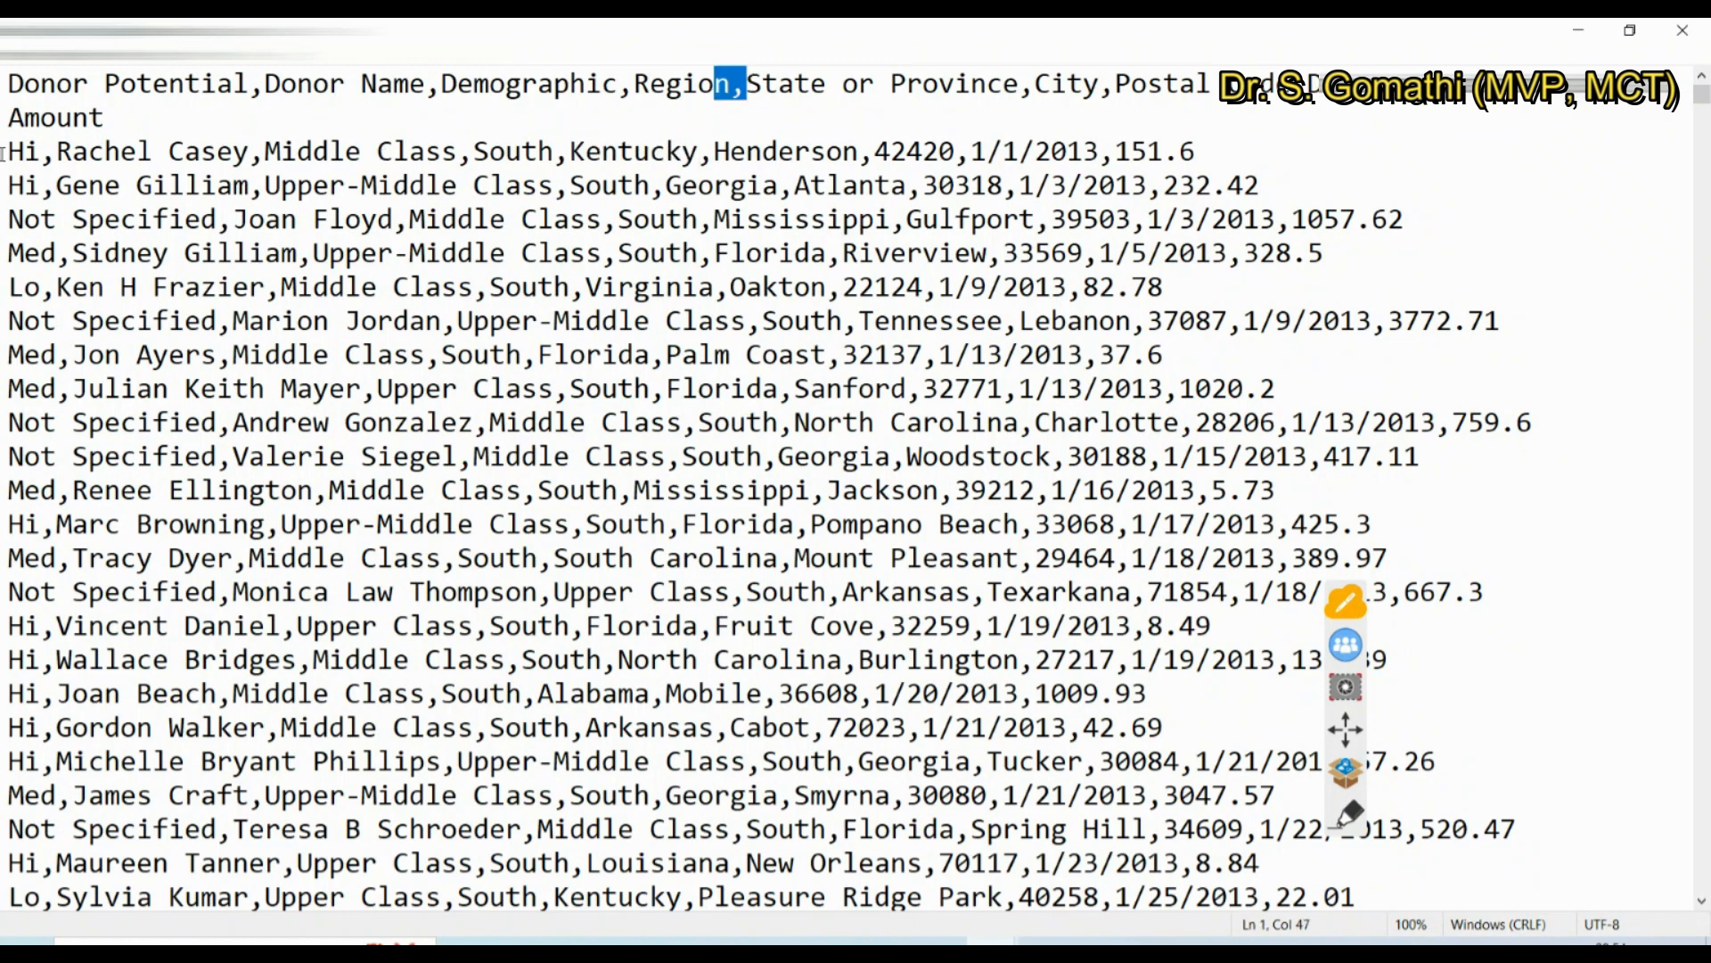
{"action": "left_click_drag", "start_coordinate": [3, 153], "coordinate": [796, 154]}
{"action": "left_click", "coordinate": [924, 117]}
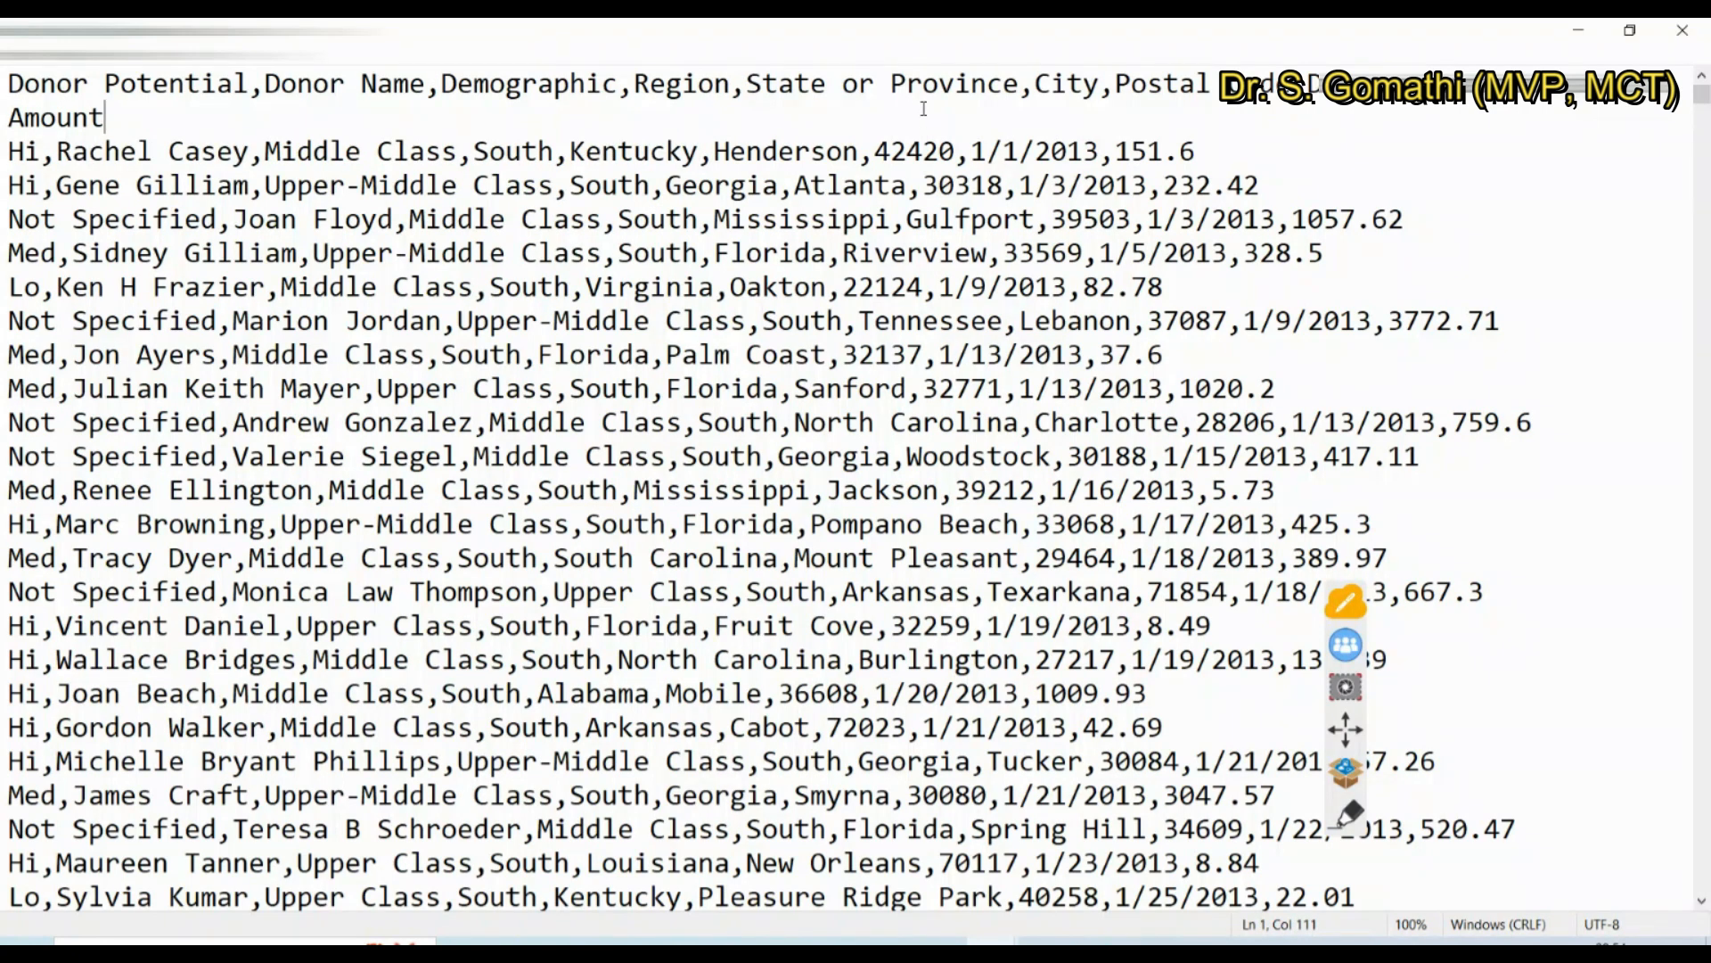
Switch back to Power BI Desktop and browse the File Origin encodings for the CSV, keeping 1252: Western European (Windows)
{"action": "left_click", "coordinate": [1596, 37]}
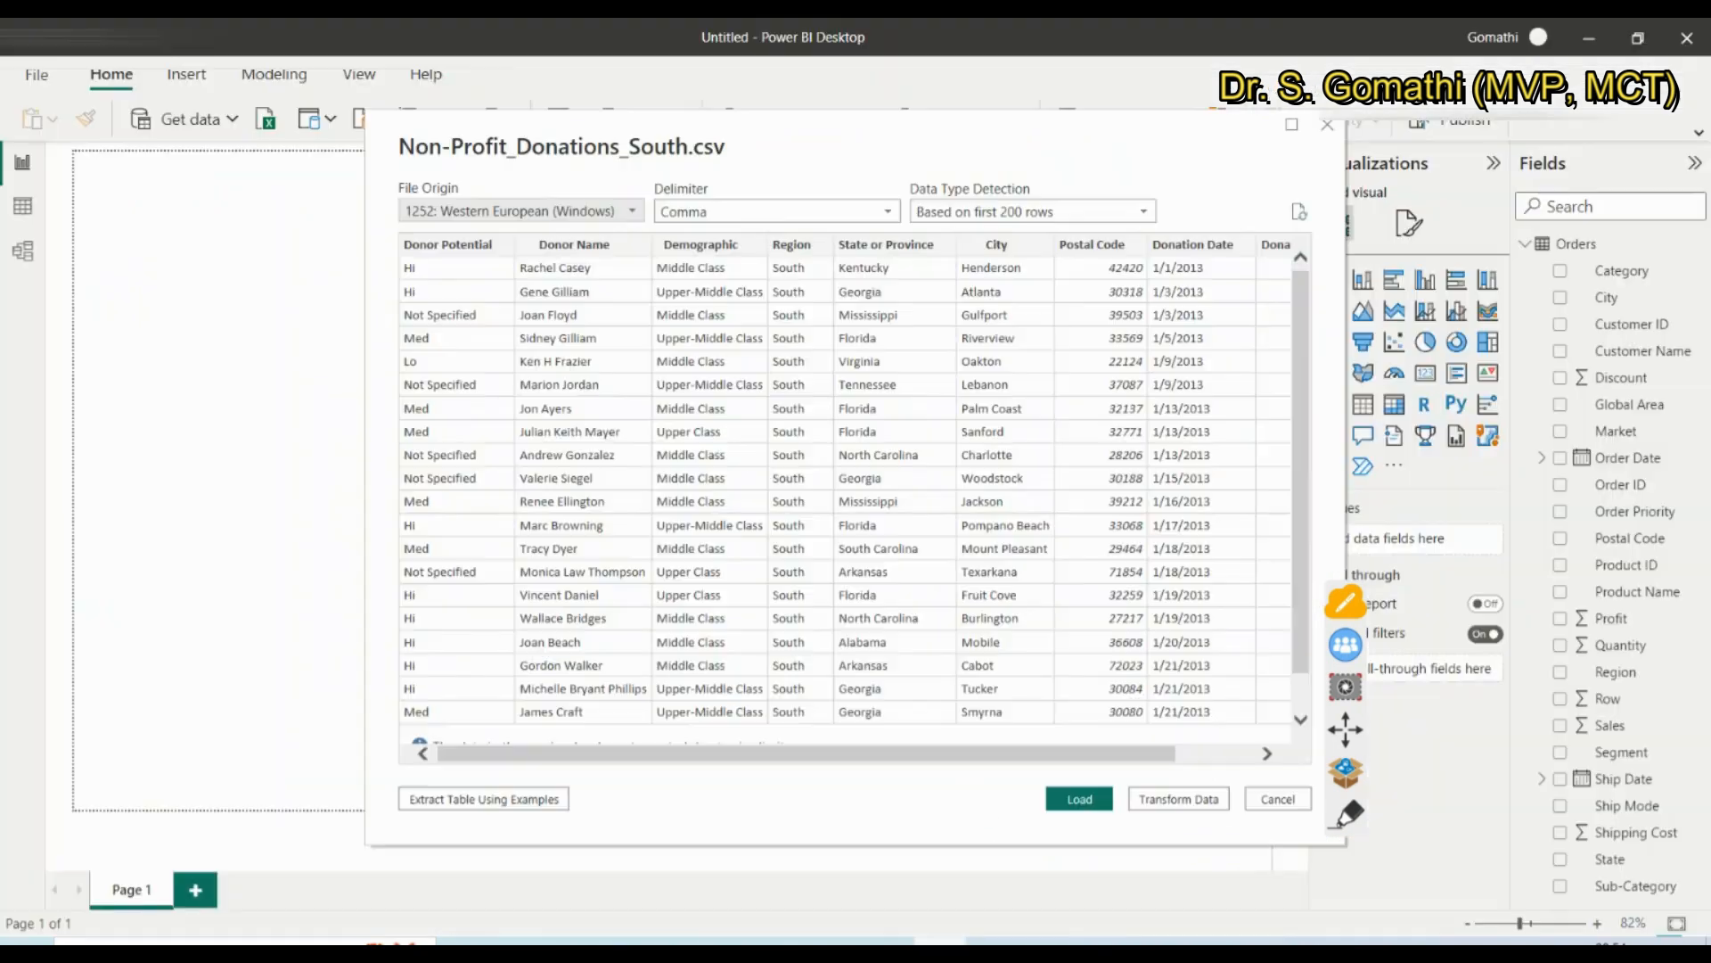
{"action": "left_click", "coordinate": [943, 940]}
{"action": "left_click", "coordinate": [629, 215]}
{"action": "scroll", "coordinate": [611, 489], "scroll_direction": "up", "scroll_amount": 15}
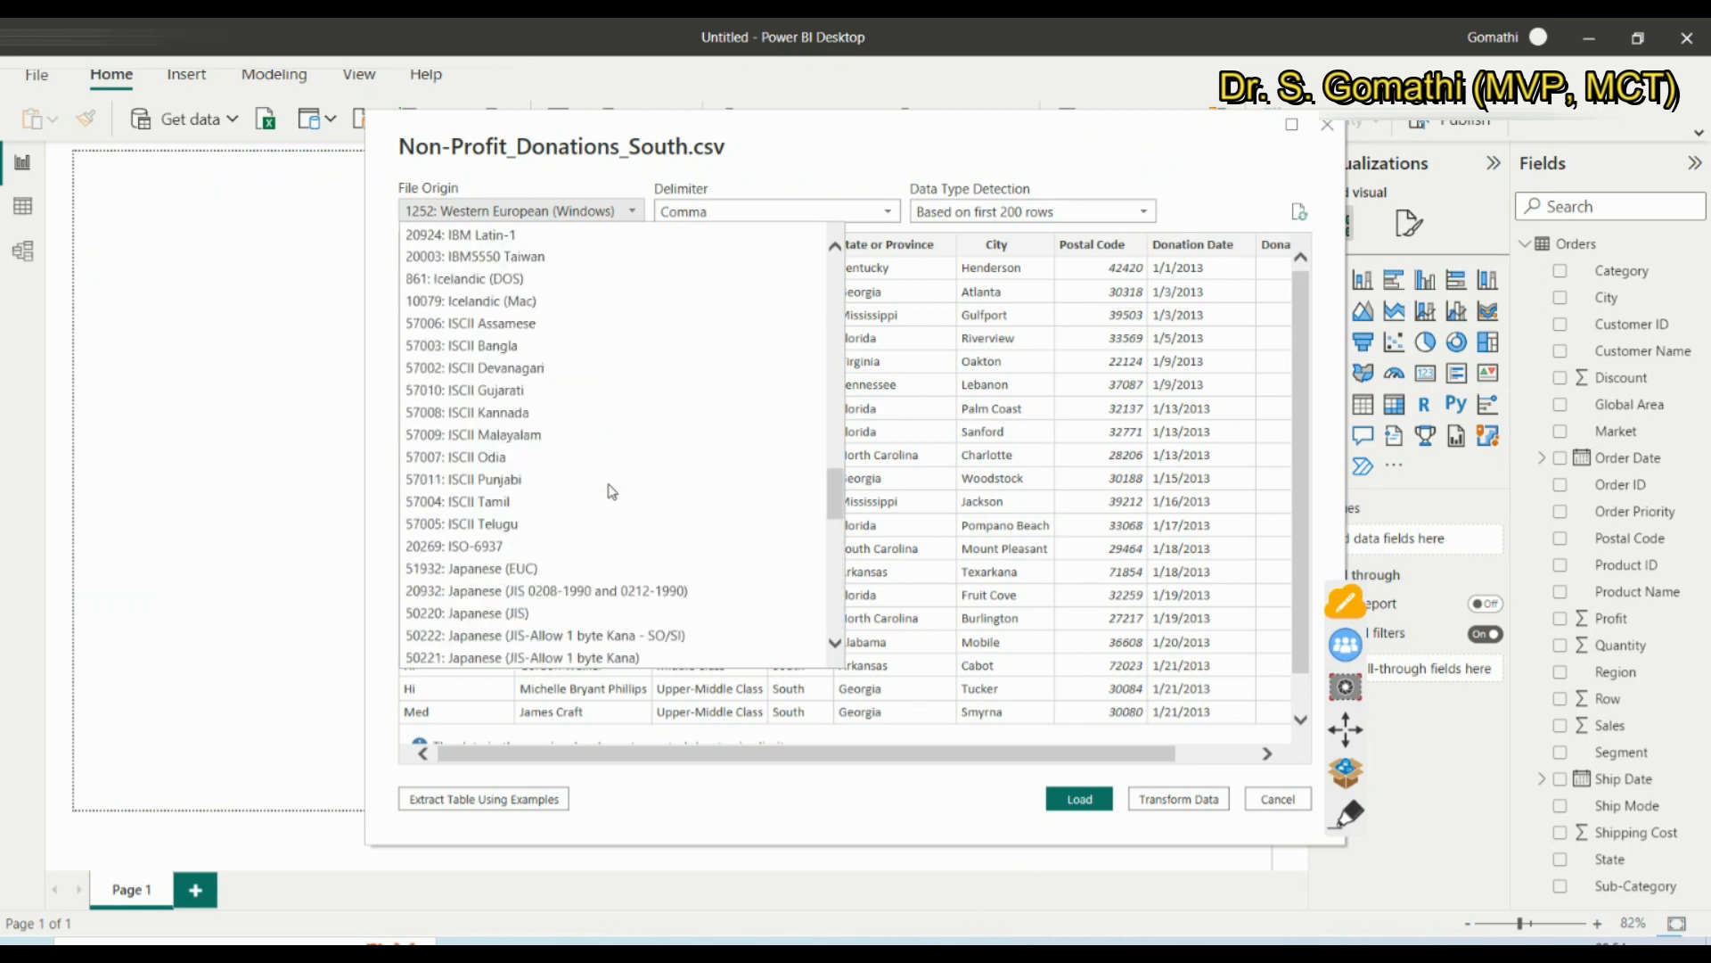
{"action": "scroll", "coordinate": [611, 489], "scroll_direction": "up", "scroll_amount": 10}
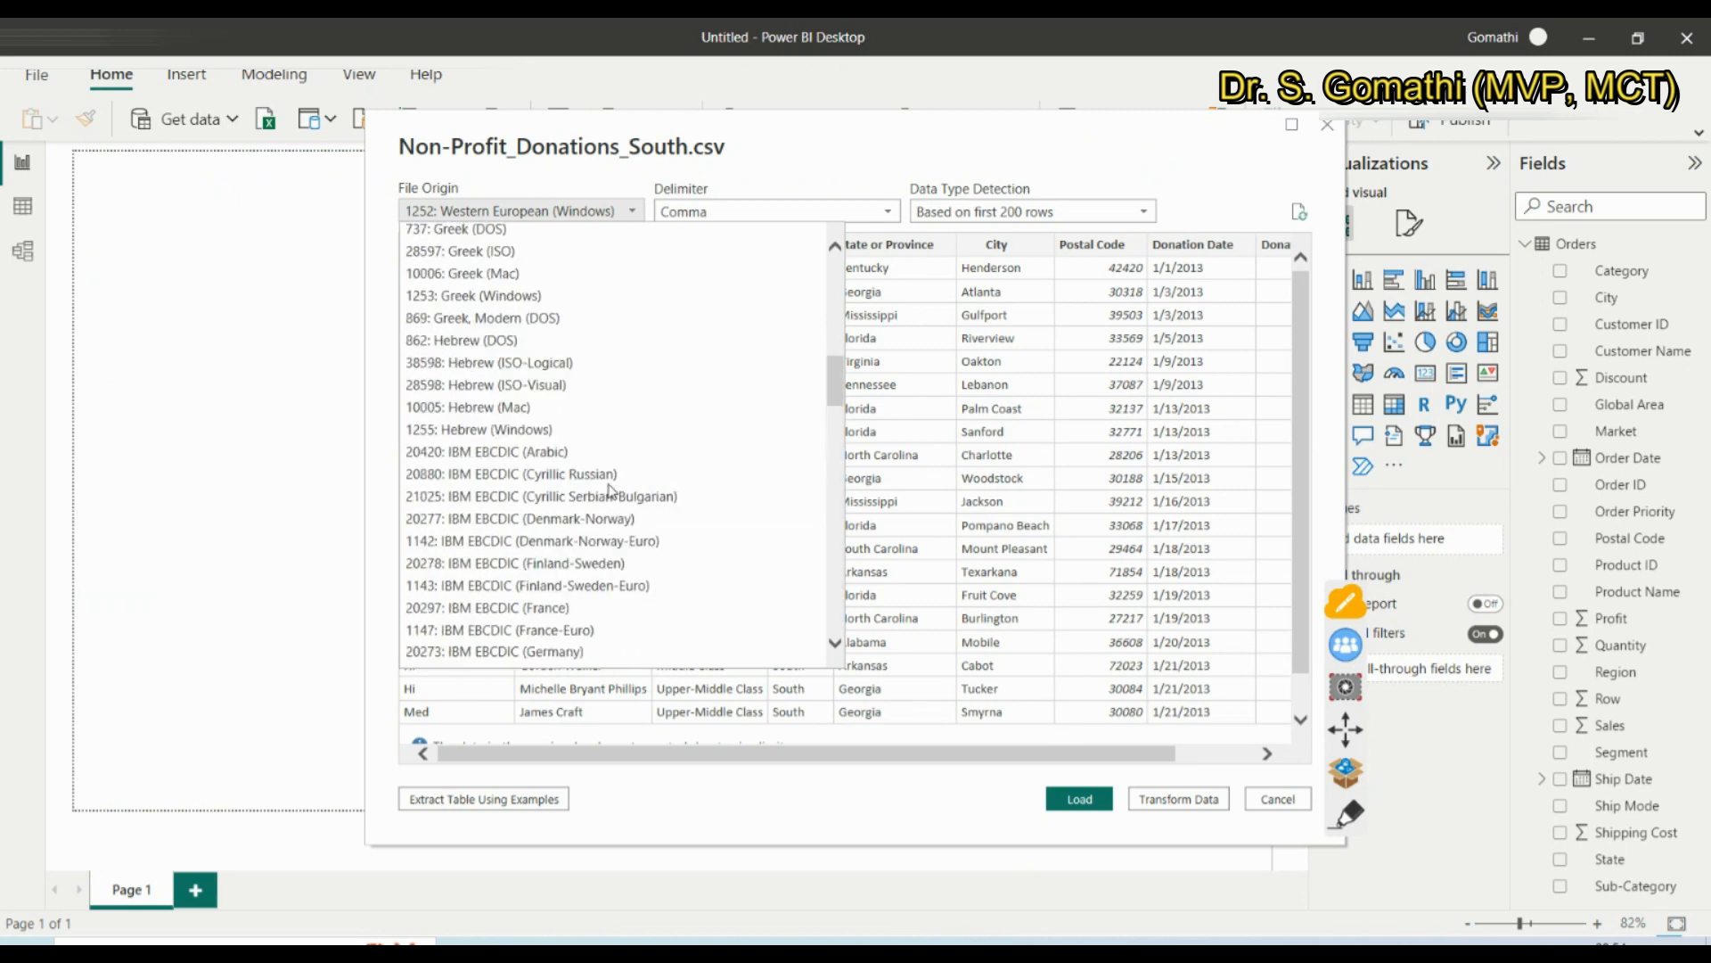
{"action": "left_click", "coordinate": [620, 189]}
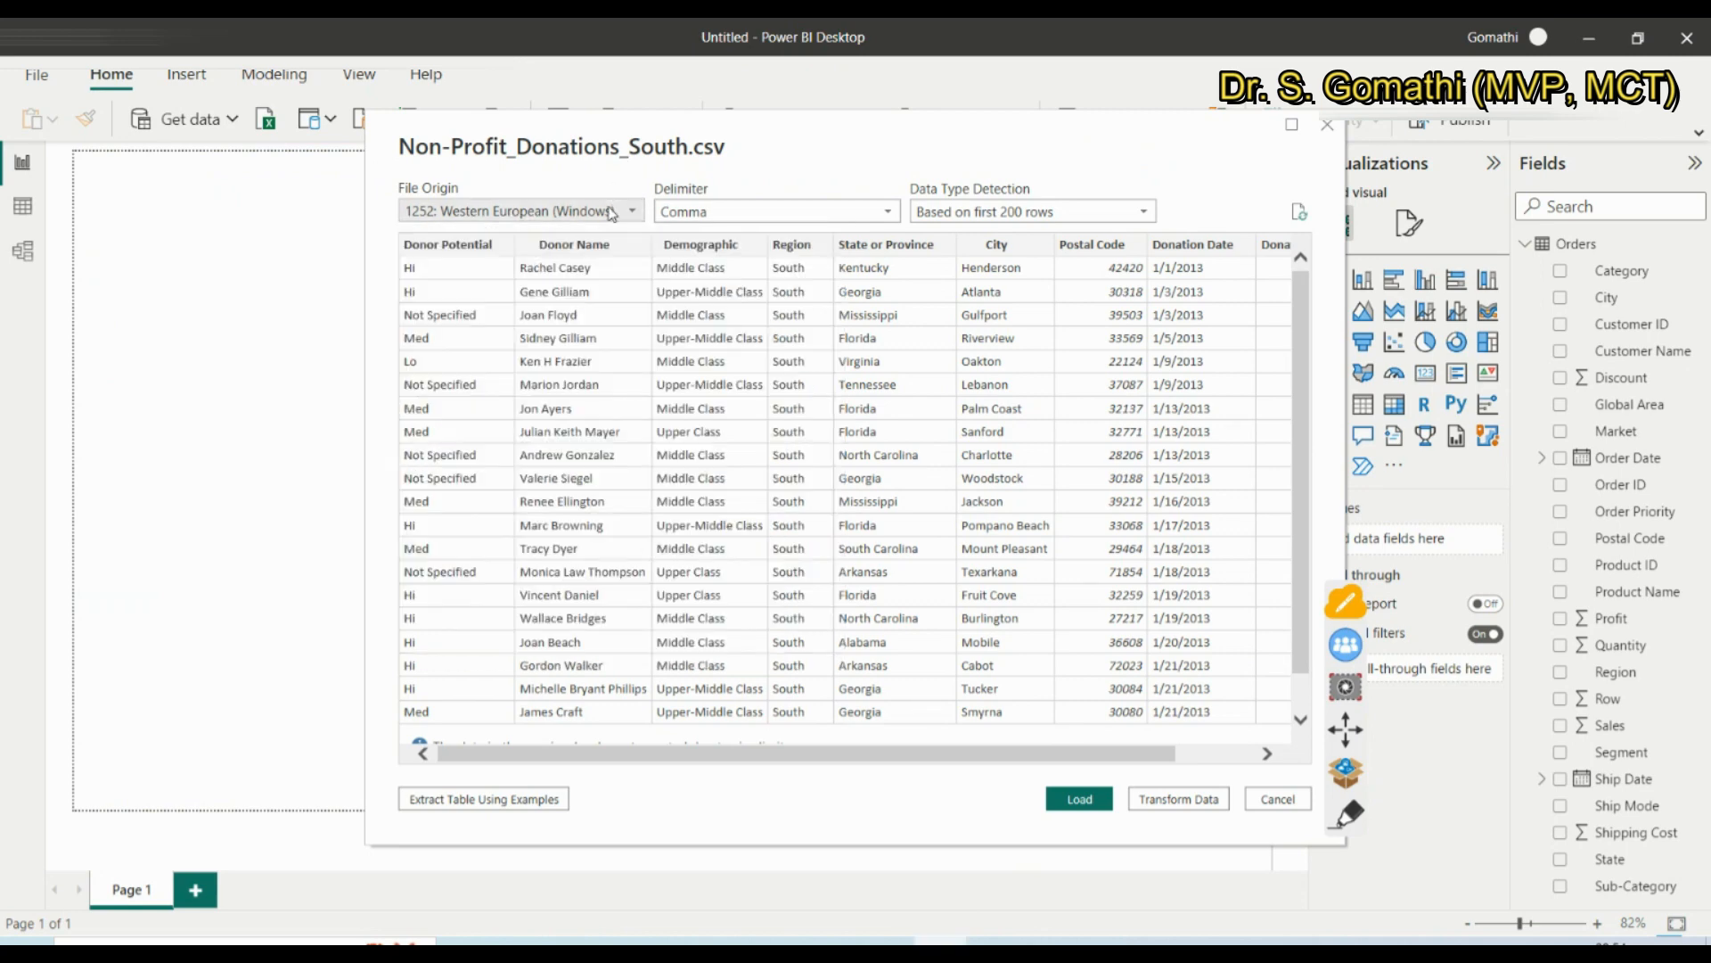
{"action": "left_click", "coordinate": [607, 214]}
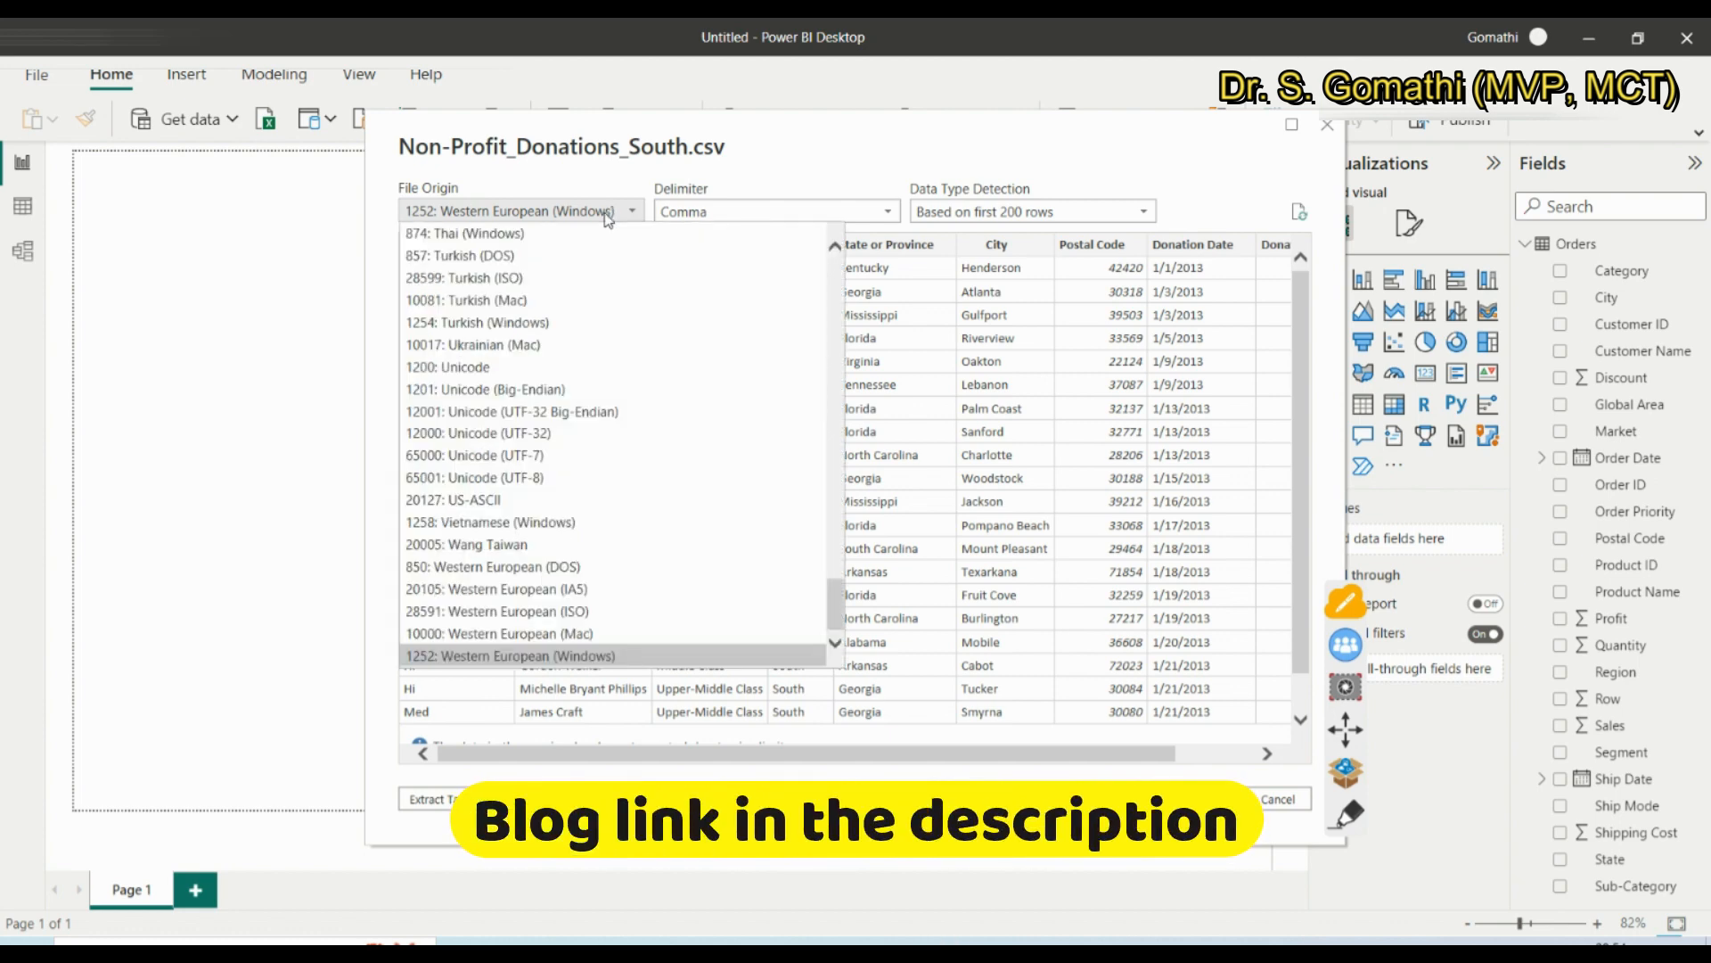
{"action": "left_click", "coordinate": [610, 218]}
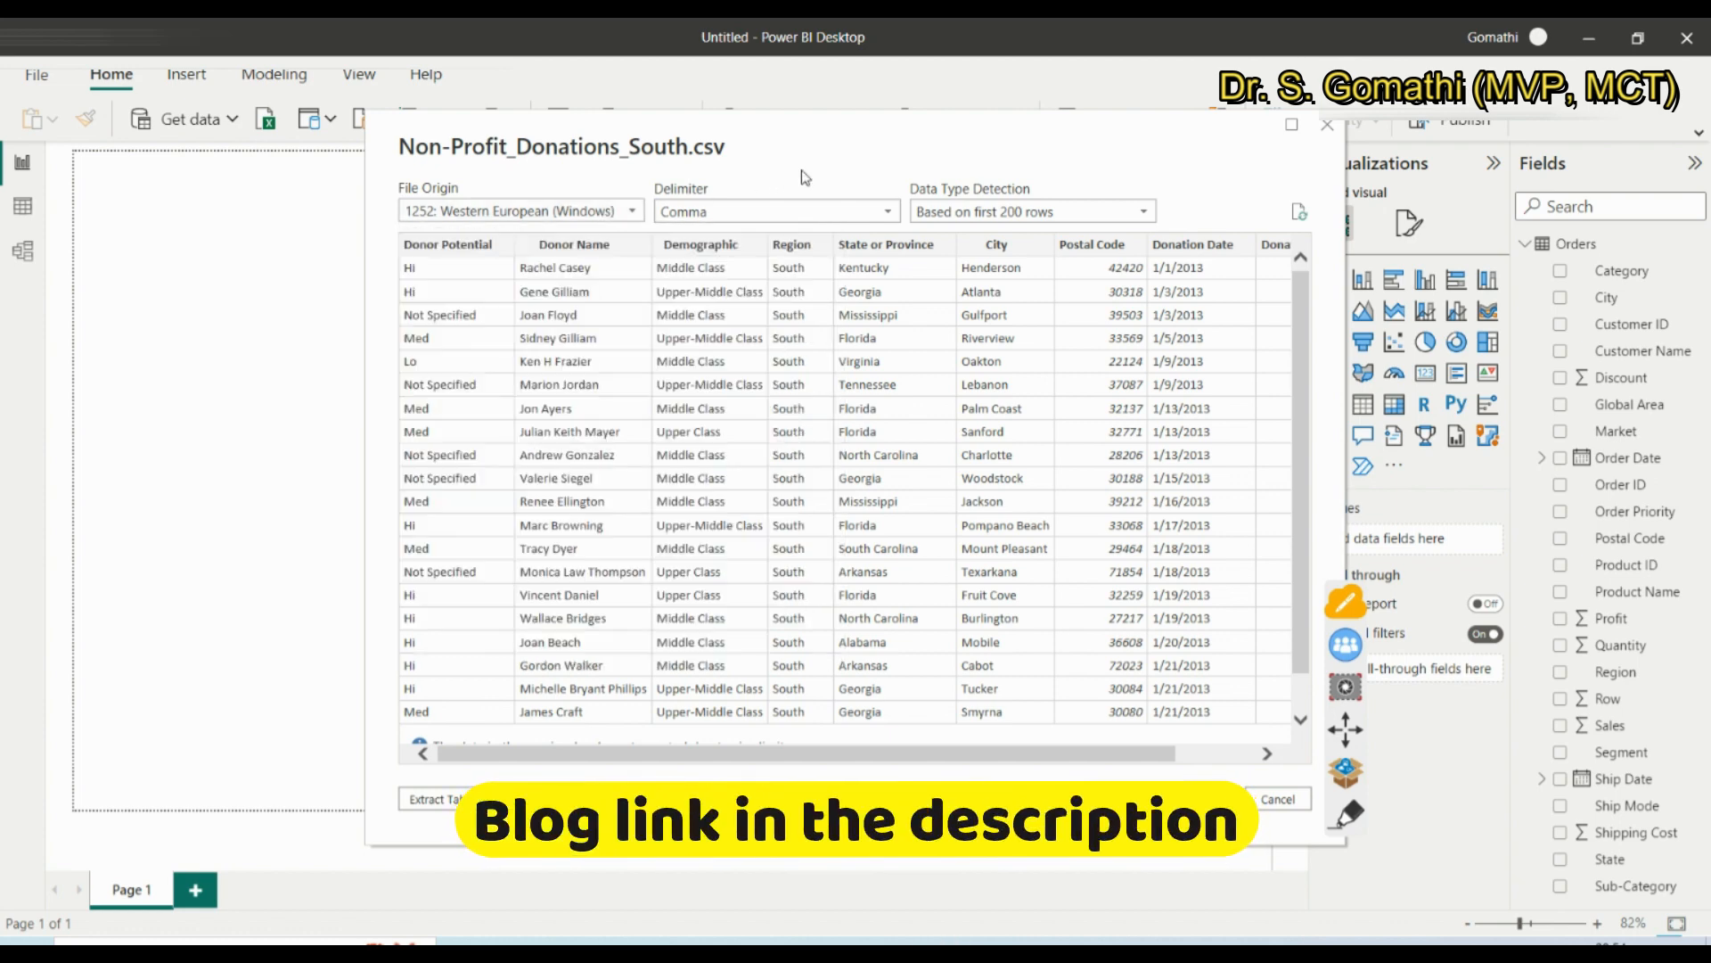
Review the delimiter options and highlight the separating commas in the file's header row in Notepad, returning to the CSV preview
{"action": "left_click", "coordinate": [758, 221]}
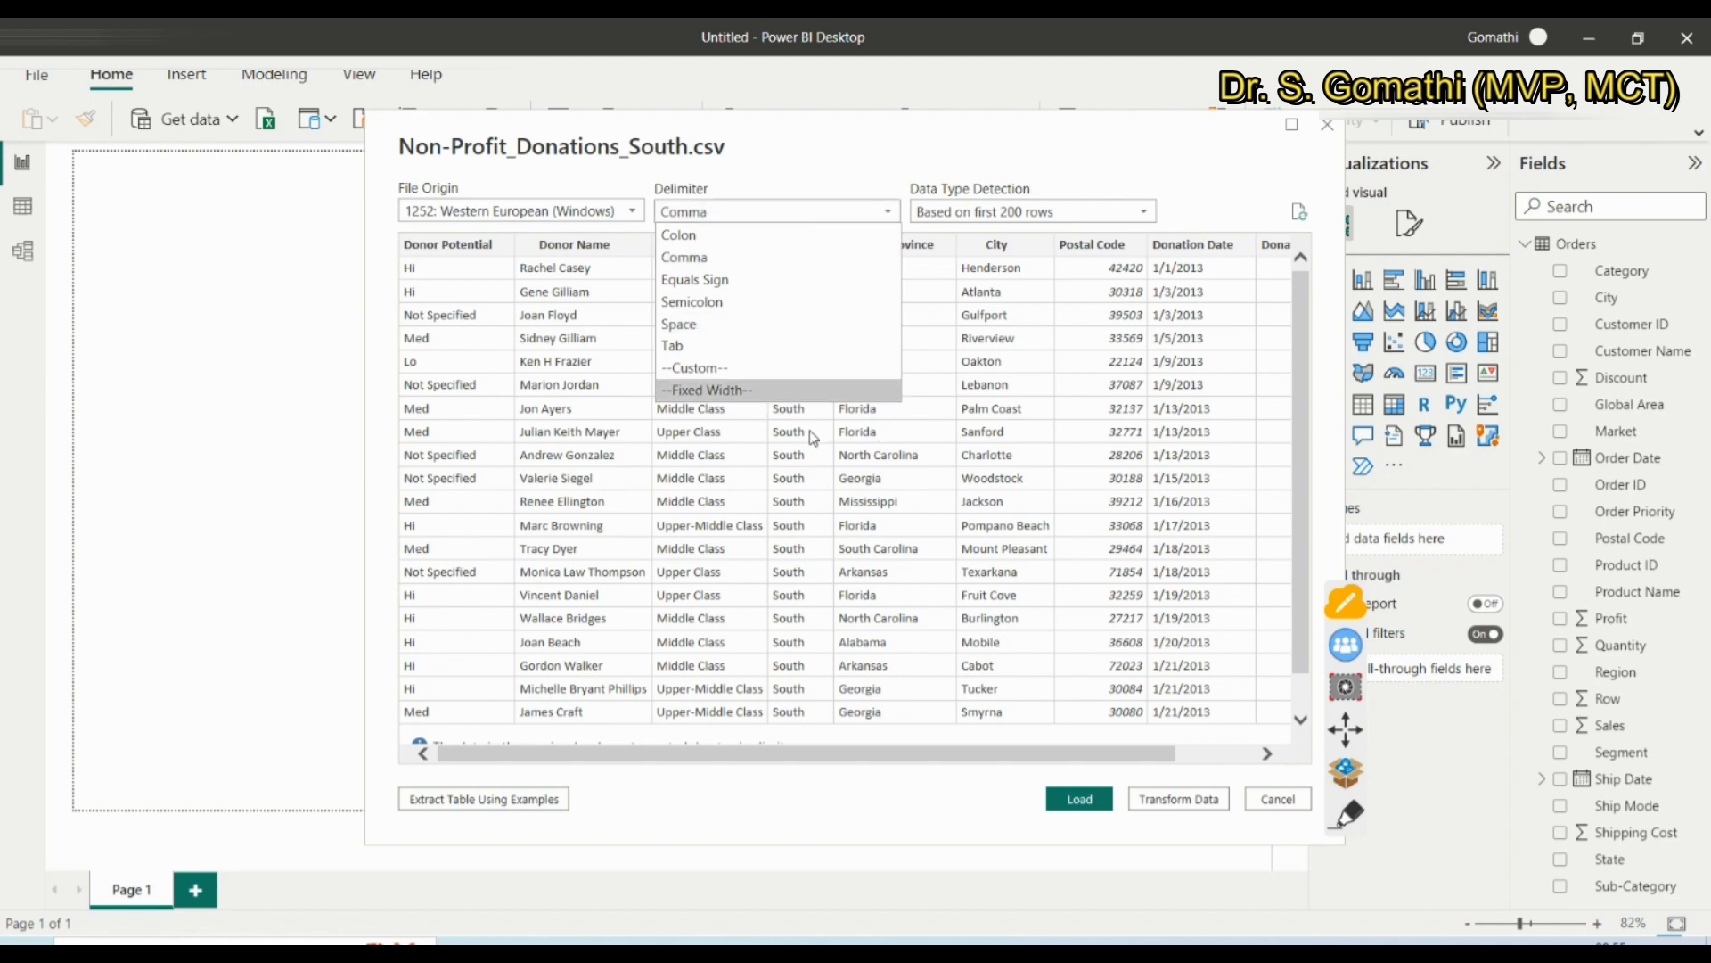
{"action": "left_click", "coordinate": [989, 942]}
{"action": "left_click", "coordinate": [1130, 886]}
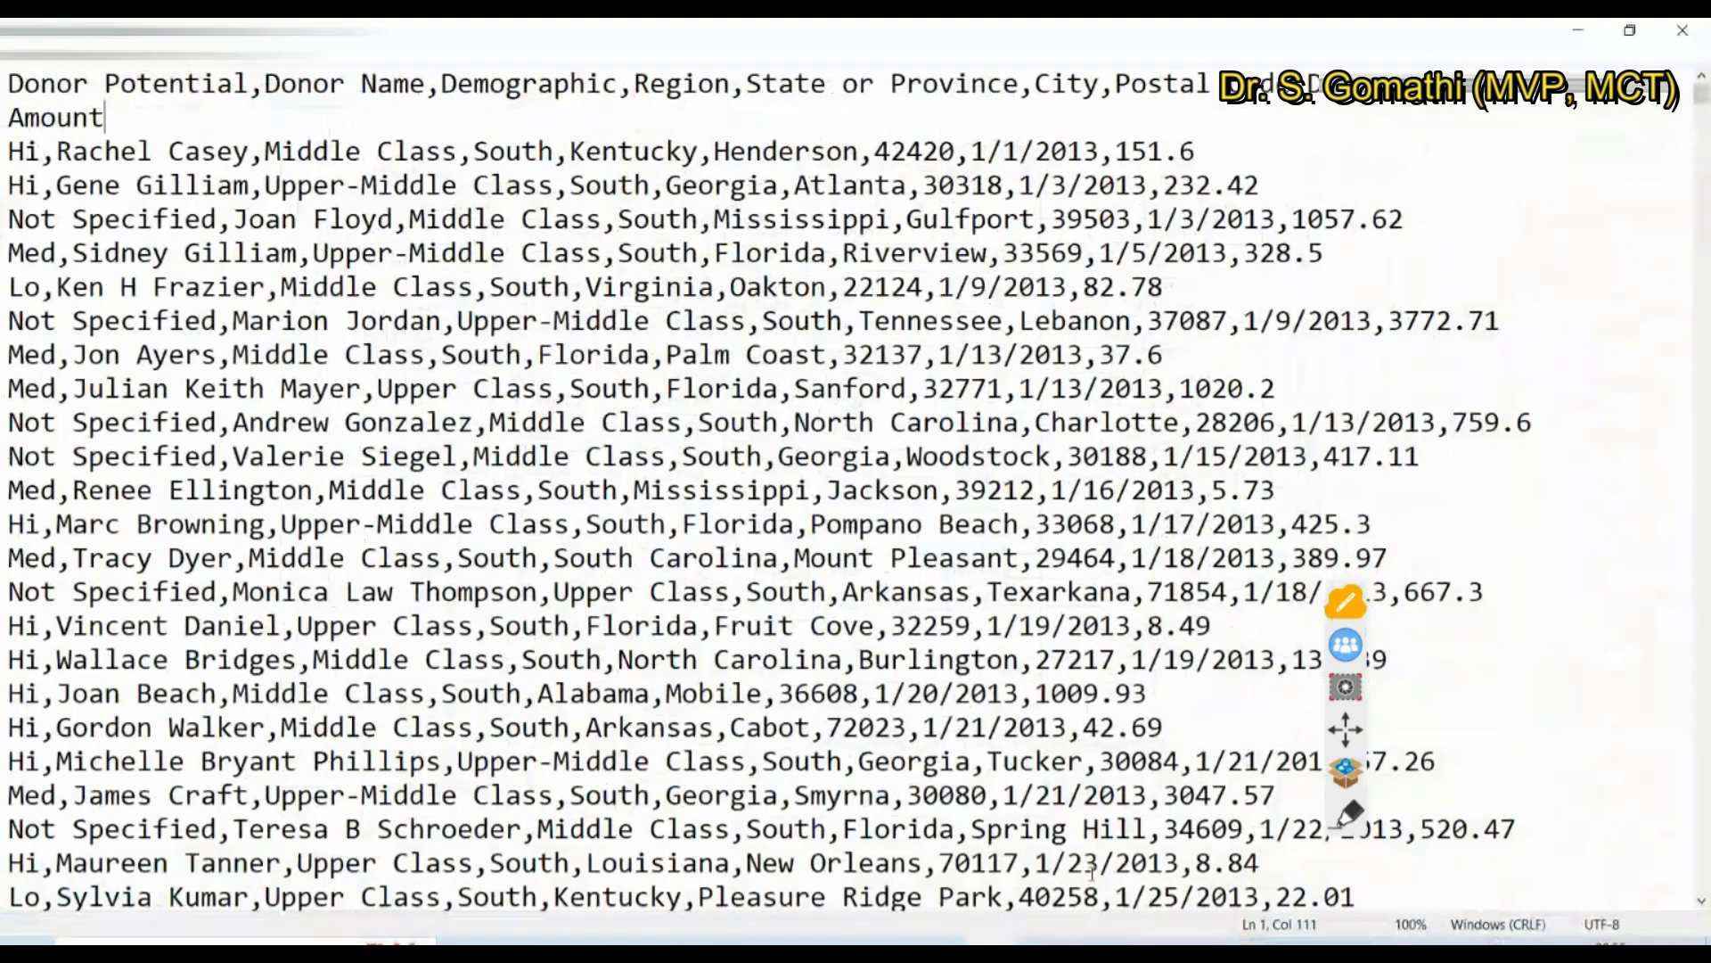
{"action": "left_click_drag", "start_coordinate": [248, 85], "coordinate": [268, 85]}
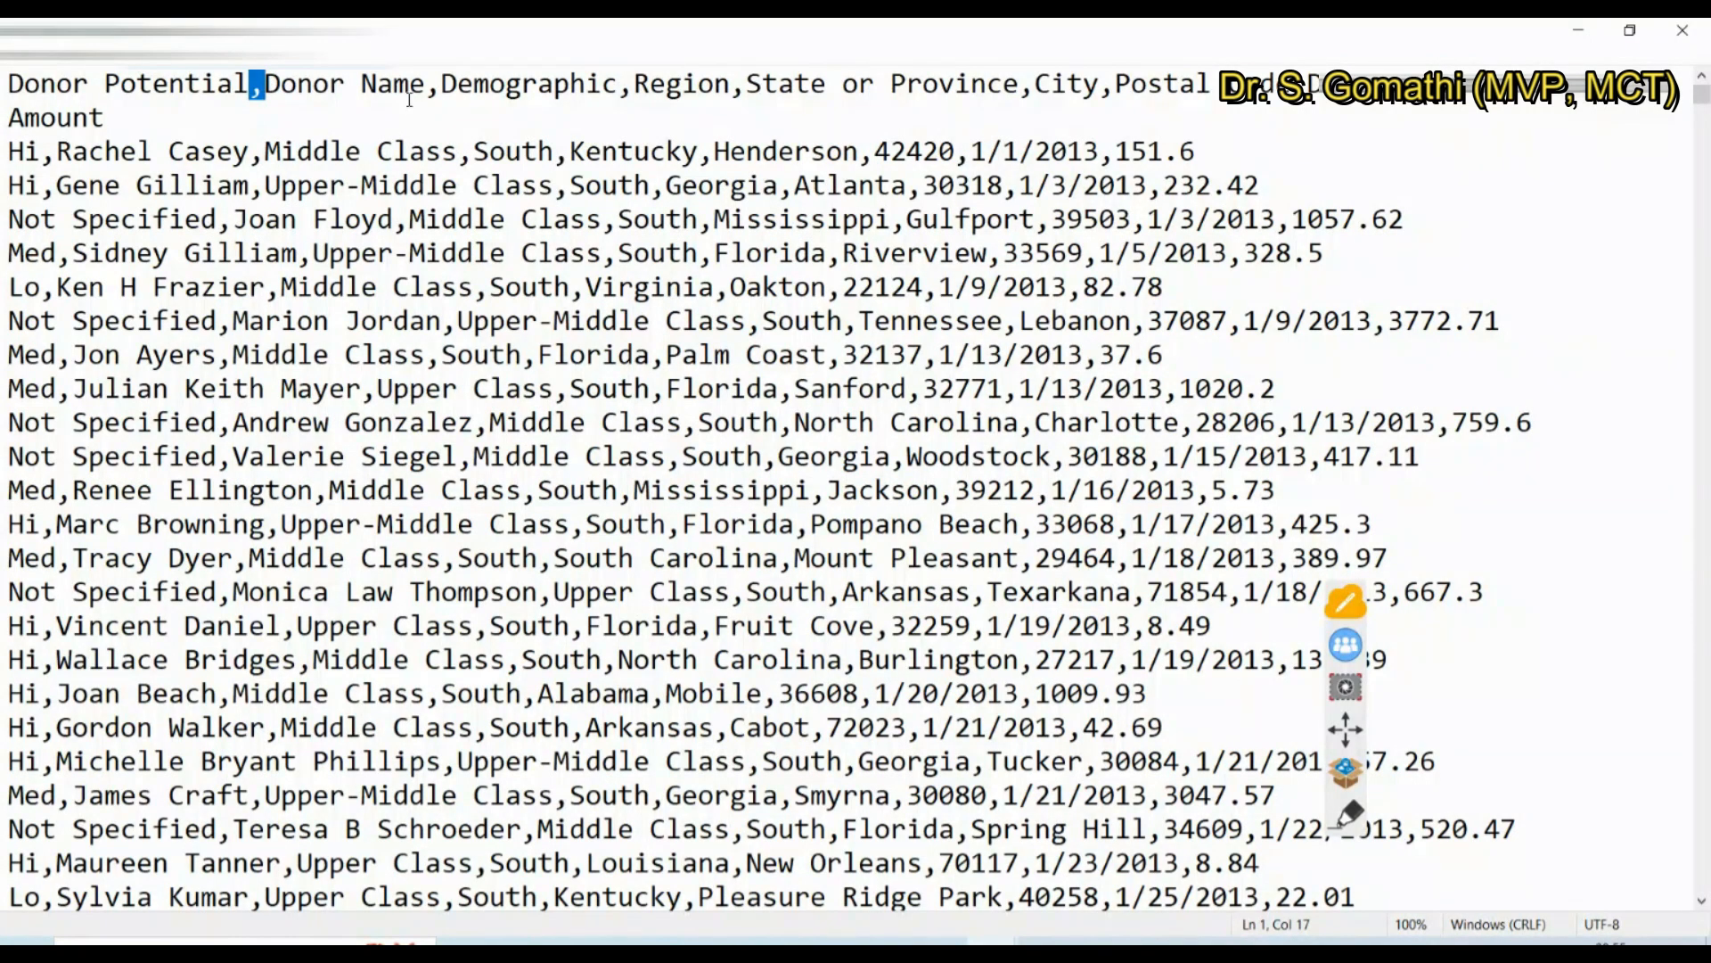
{"action": "left_click_drag", "start_coordinate": [426, 85], "coordinate": [440, 86]}
{"action": "left_click", "coordinate": [1579, 31]}
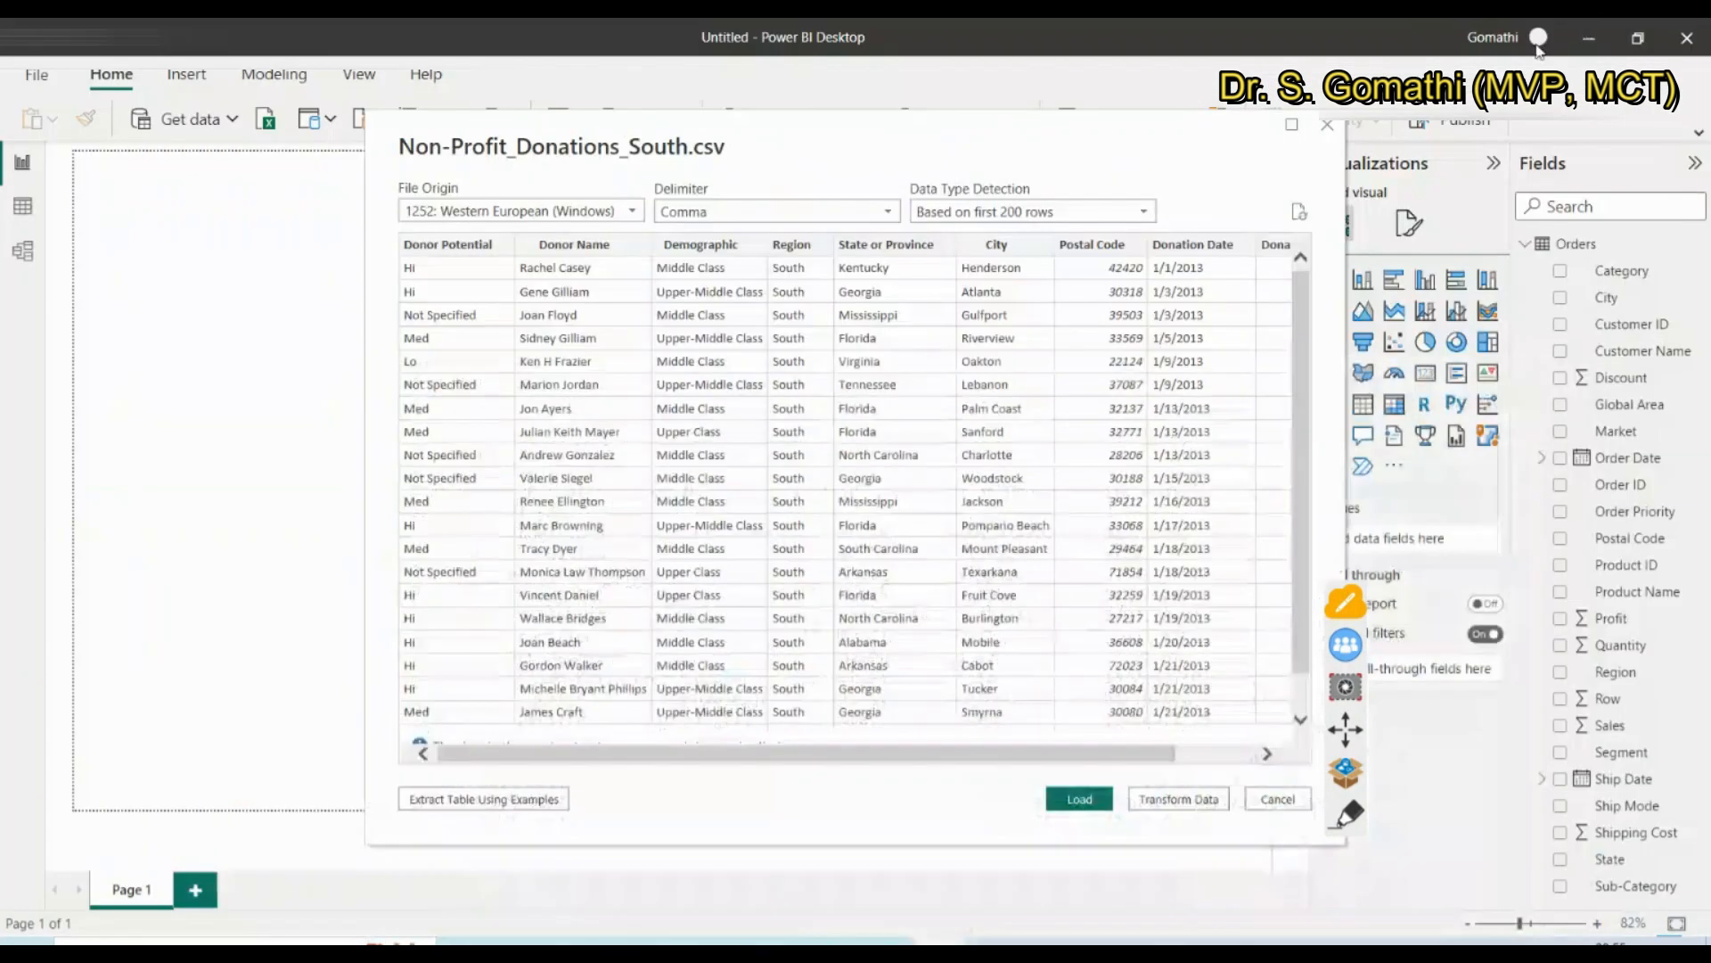
Try Colon as the CSV delimiter in the import preview and set it back to Comma
{"action": "left_click", "coordinate": [885, 208]}
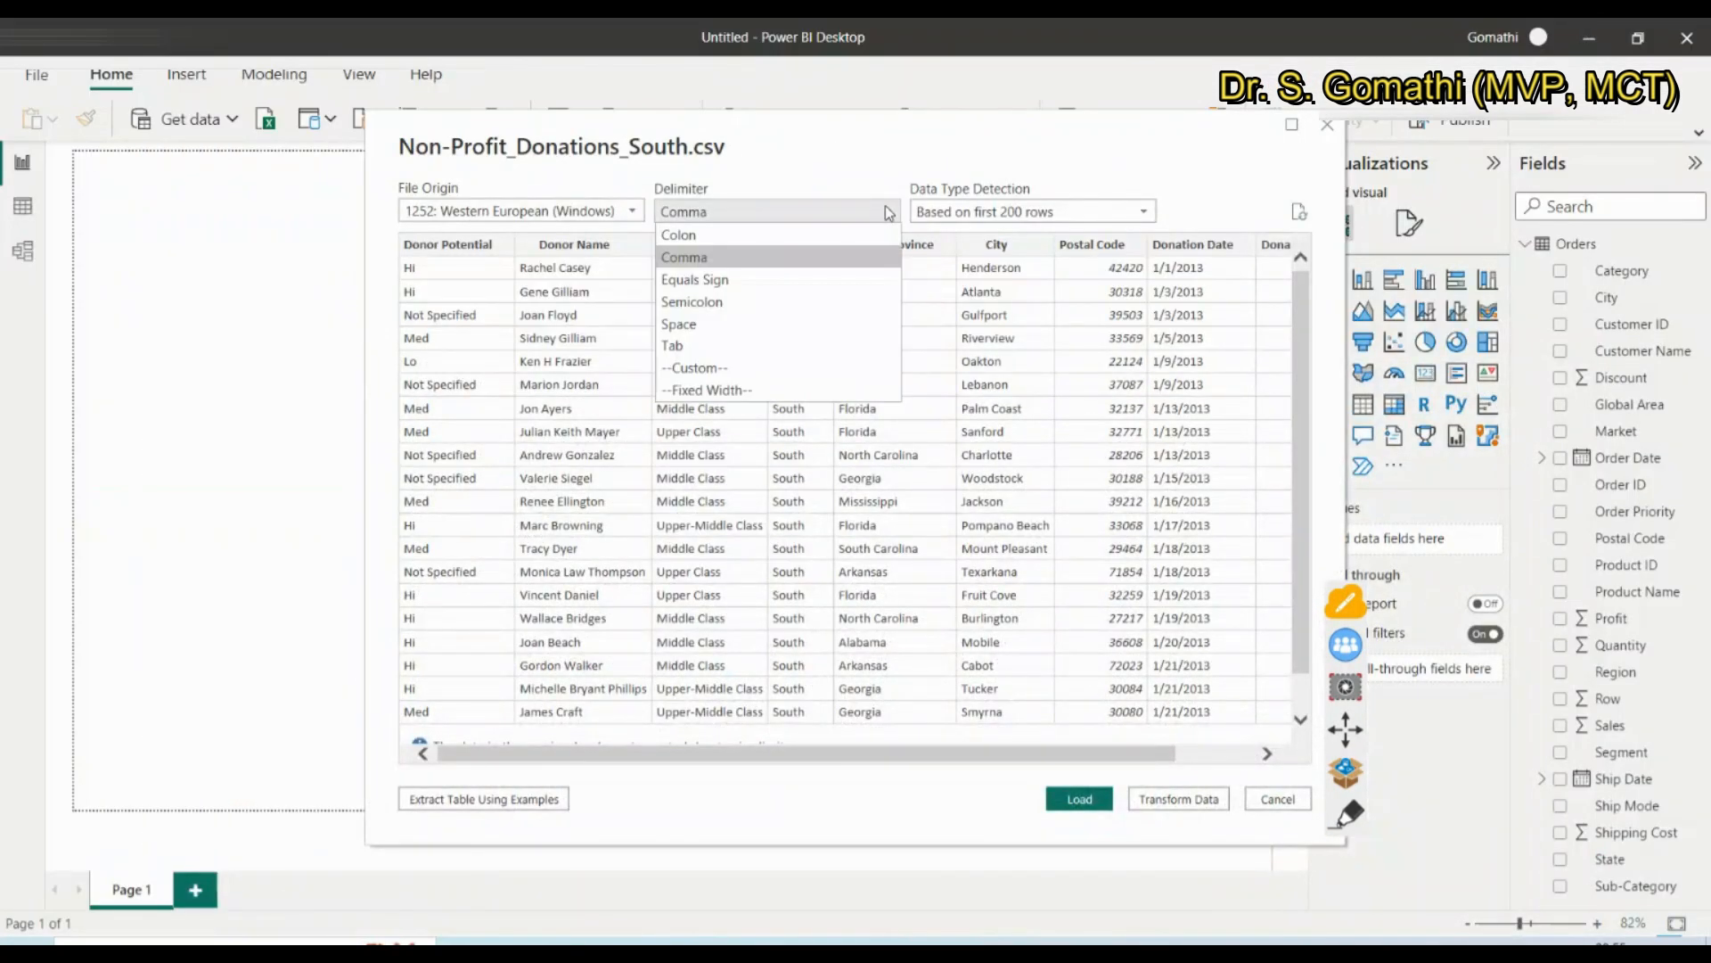
{"action": "left_click", "coordinate": [828, 234]}
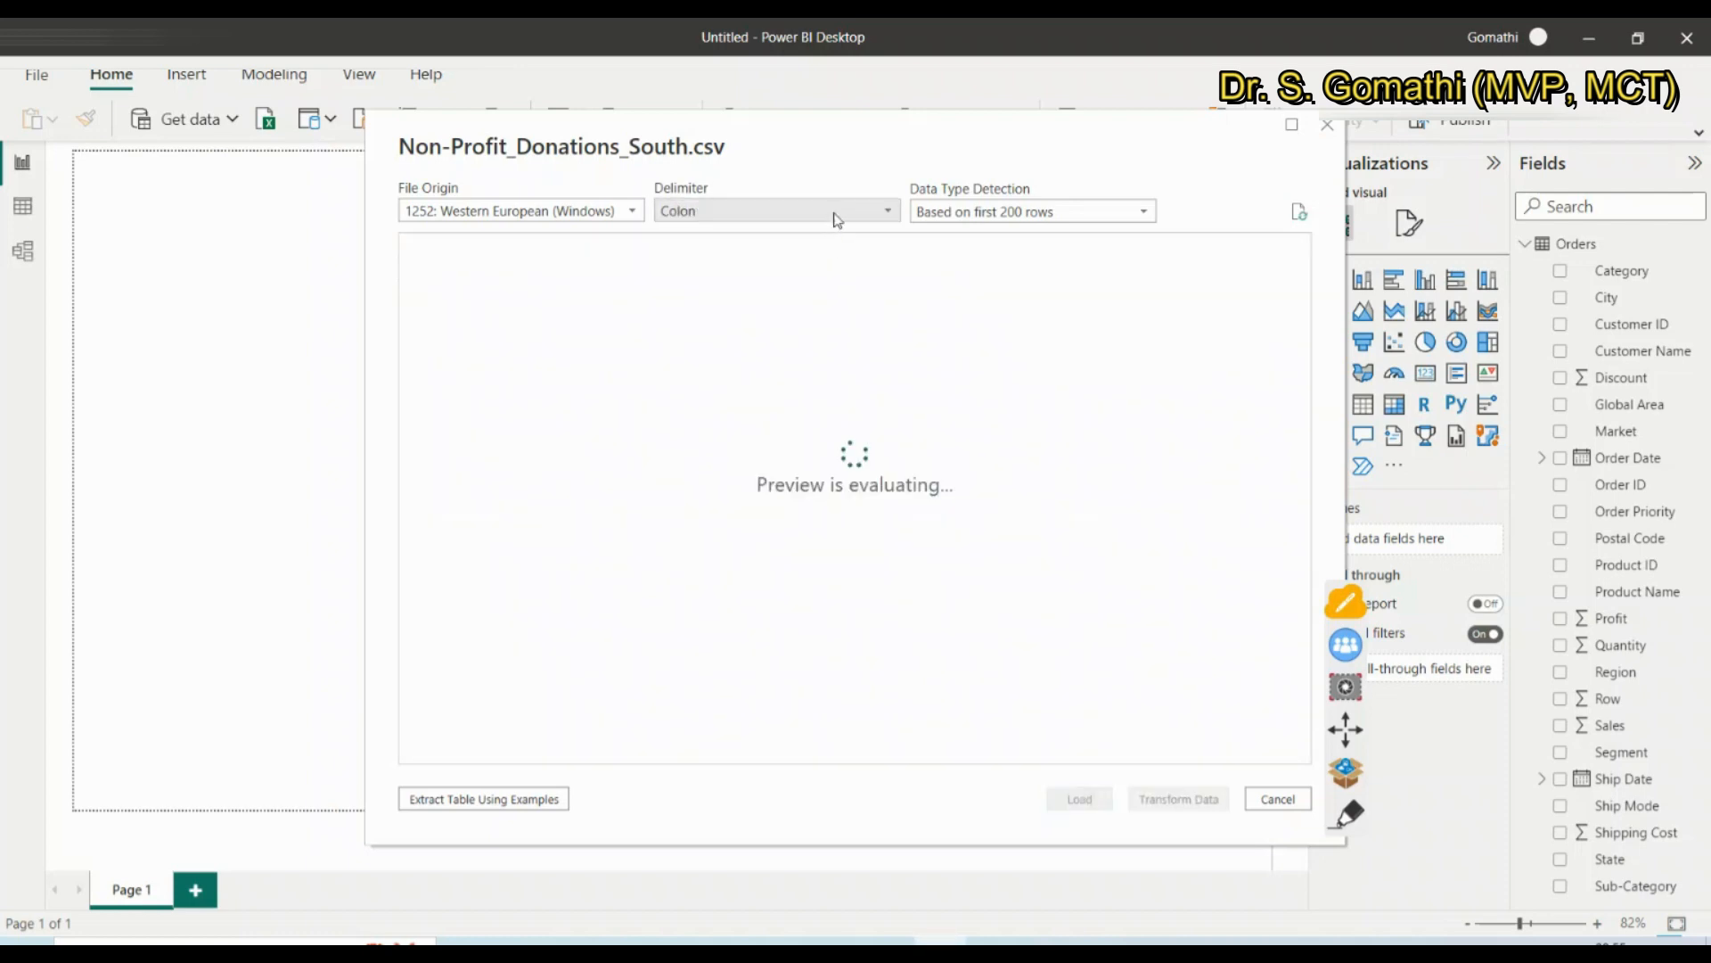
{"action": "left_click", "coordinate": [804, 219]}
{"action": "left_click", "coordinate": [806, 220]}
{"action": "left_click", "coordinate": [804, 219]}
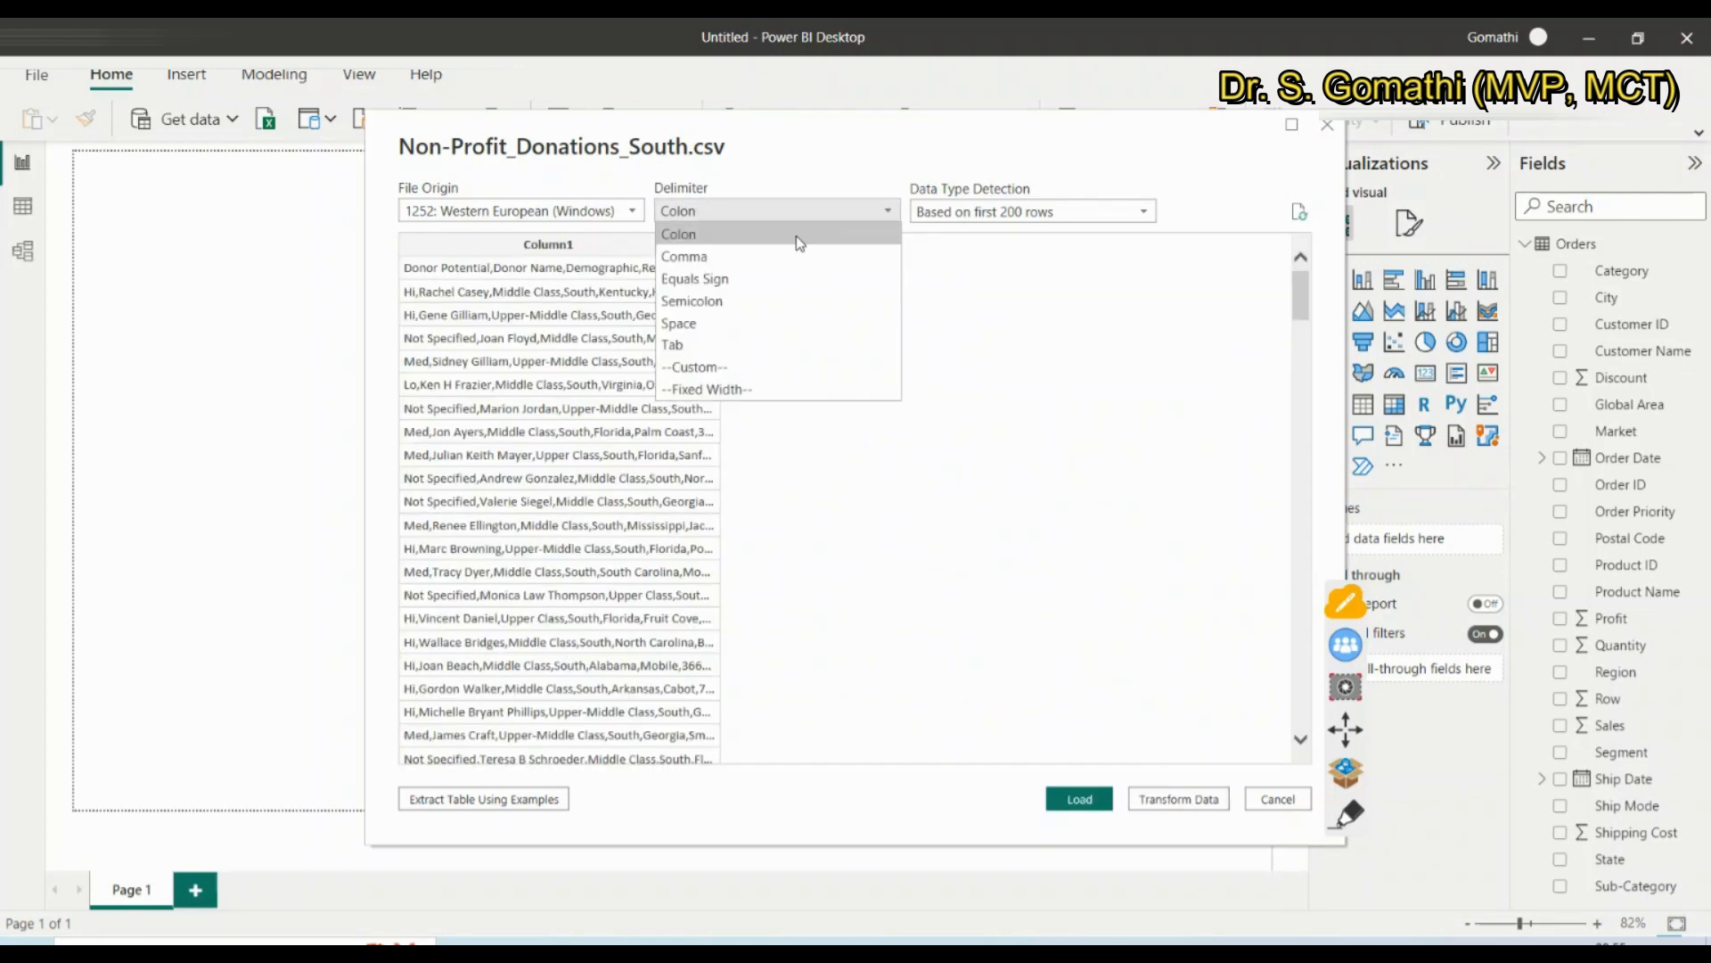
{"action": "left_click", "coordinate": [790, 256]}
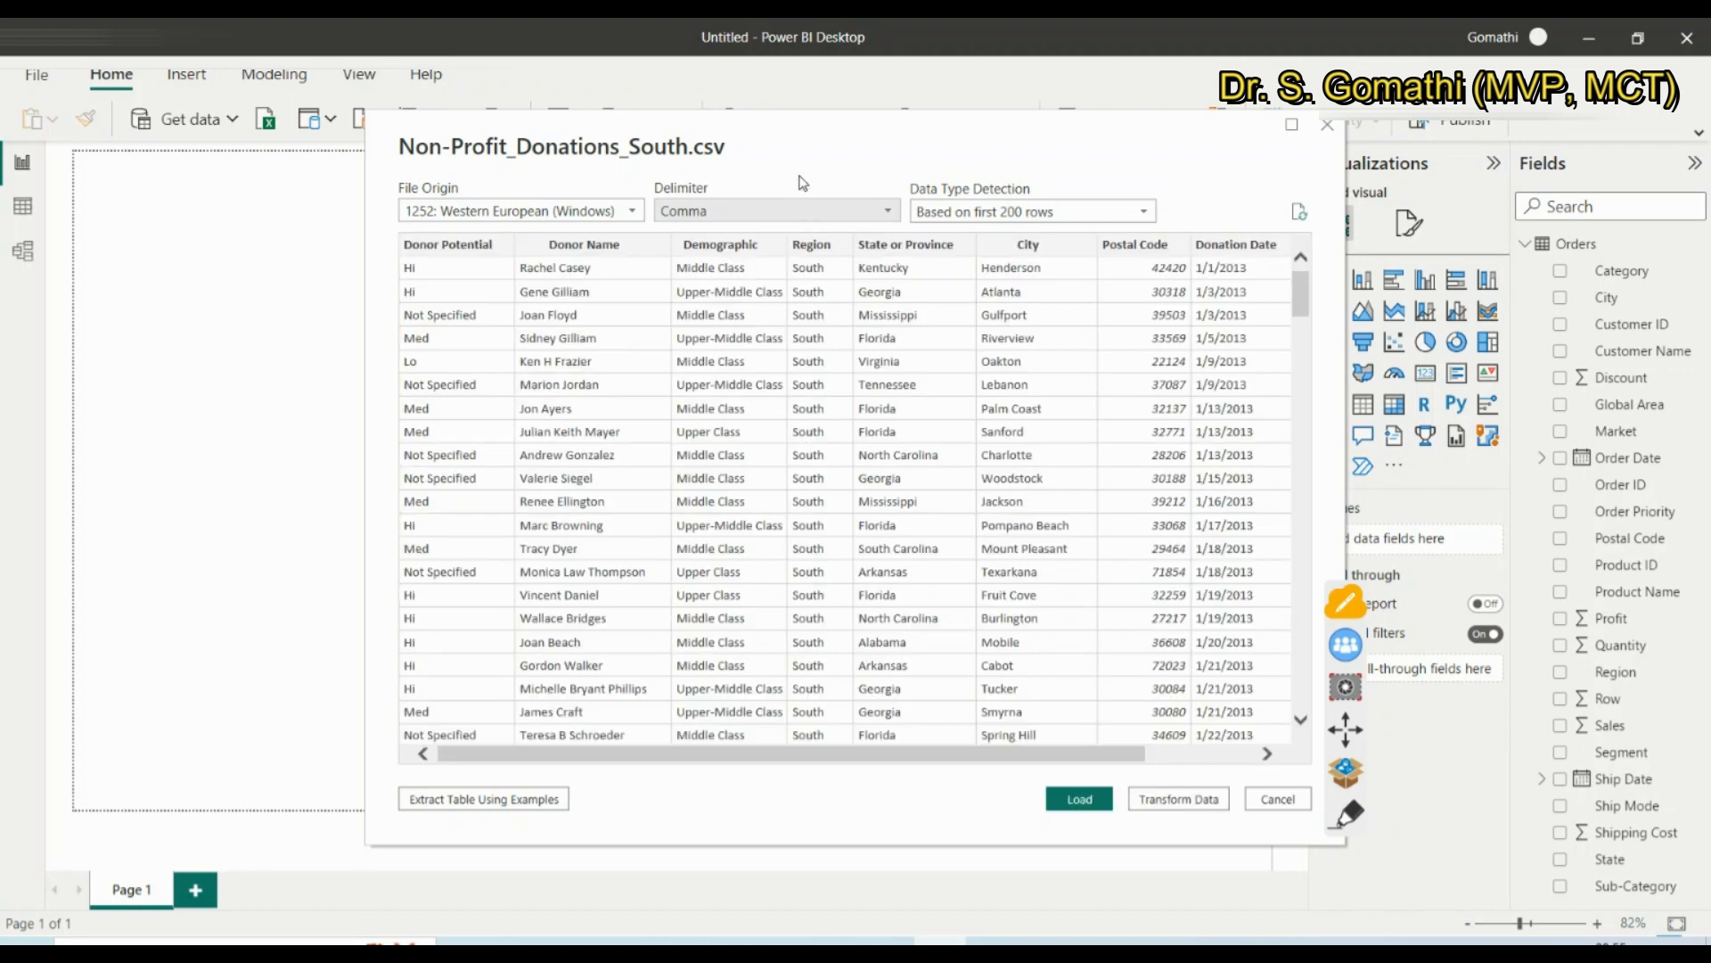
{"action": "left_click", "coordinate": [795, 211]}
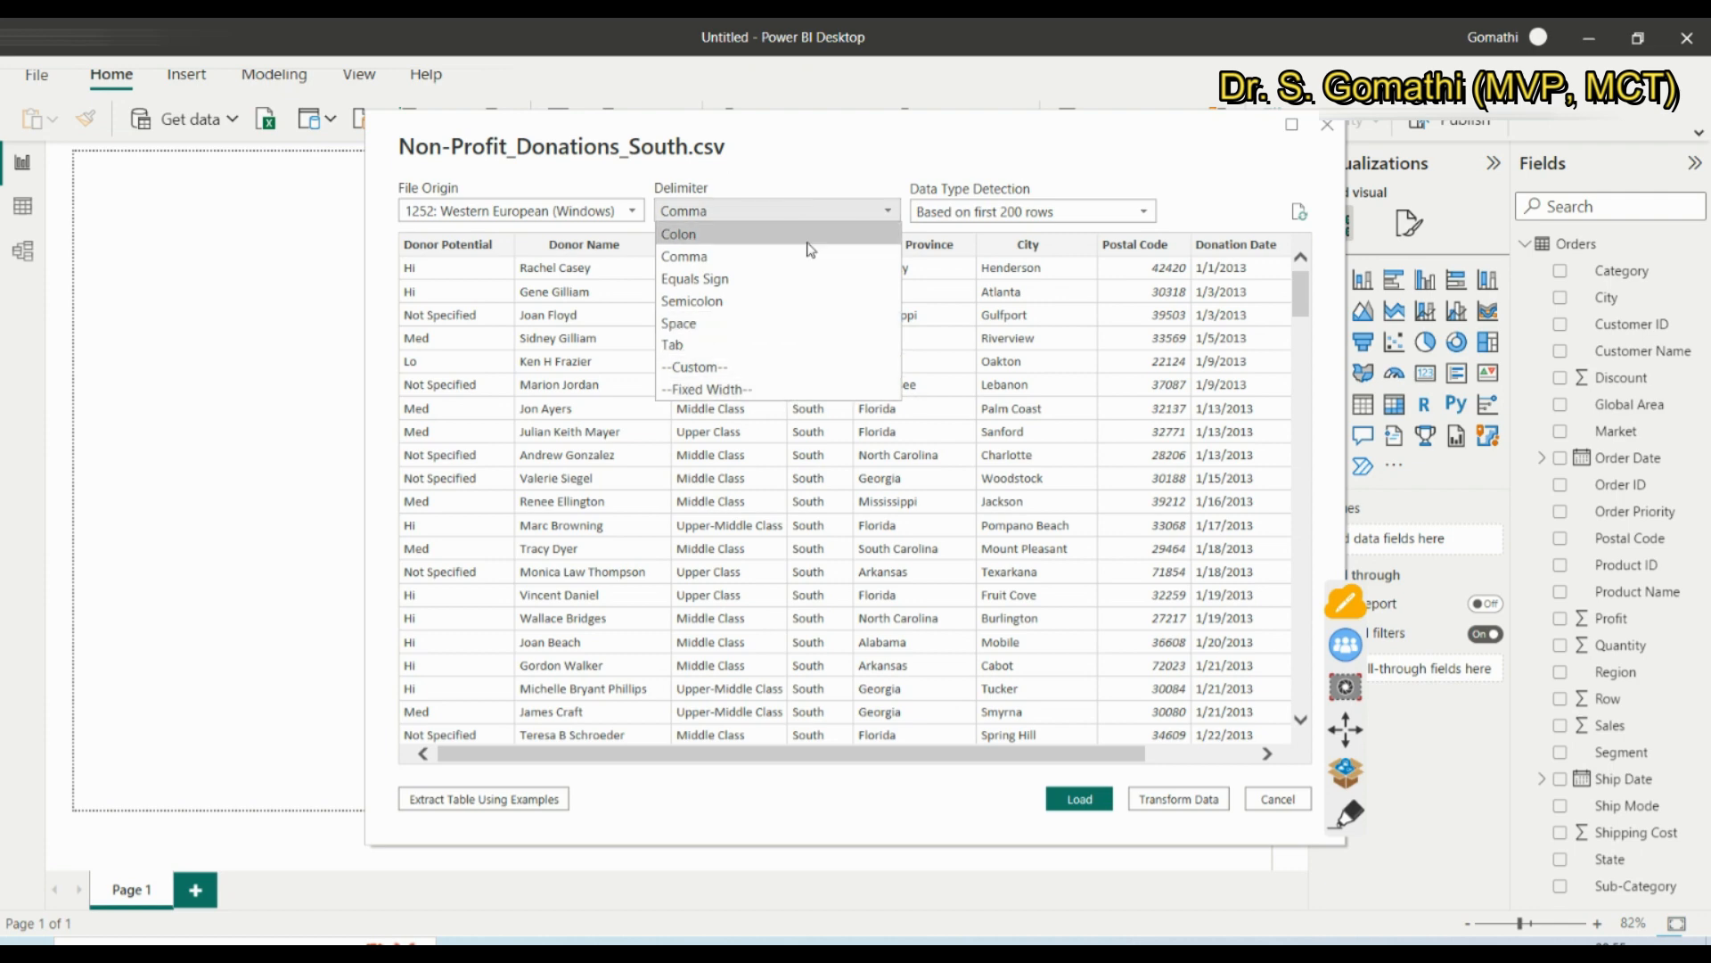
{"action": "left_click", "coordinate": [774, 258]}
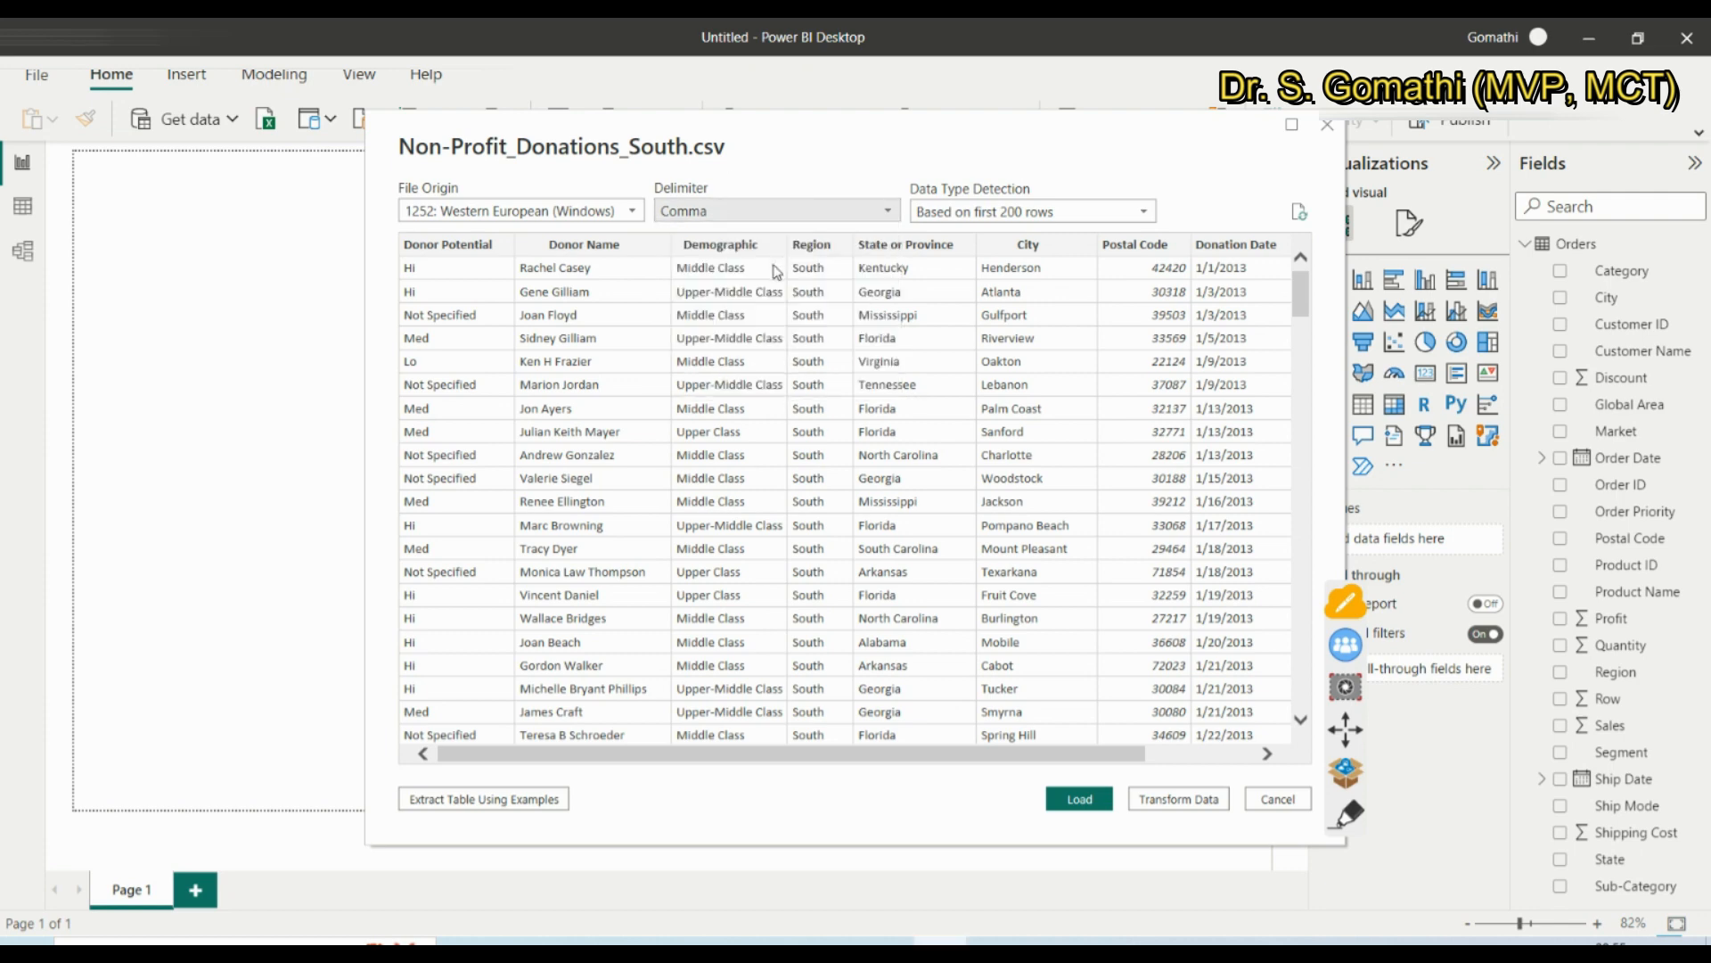
Load Non-Profit_Donations_South.csv with data type detection based on the first 200 rows, and apply the pending query changes
{"action": "left_click", "coordinate": [1032, 216]}
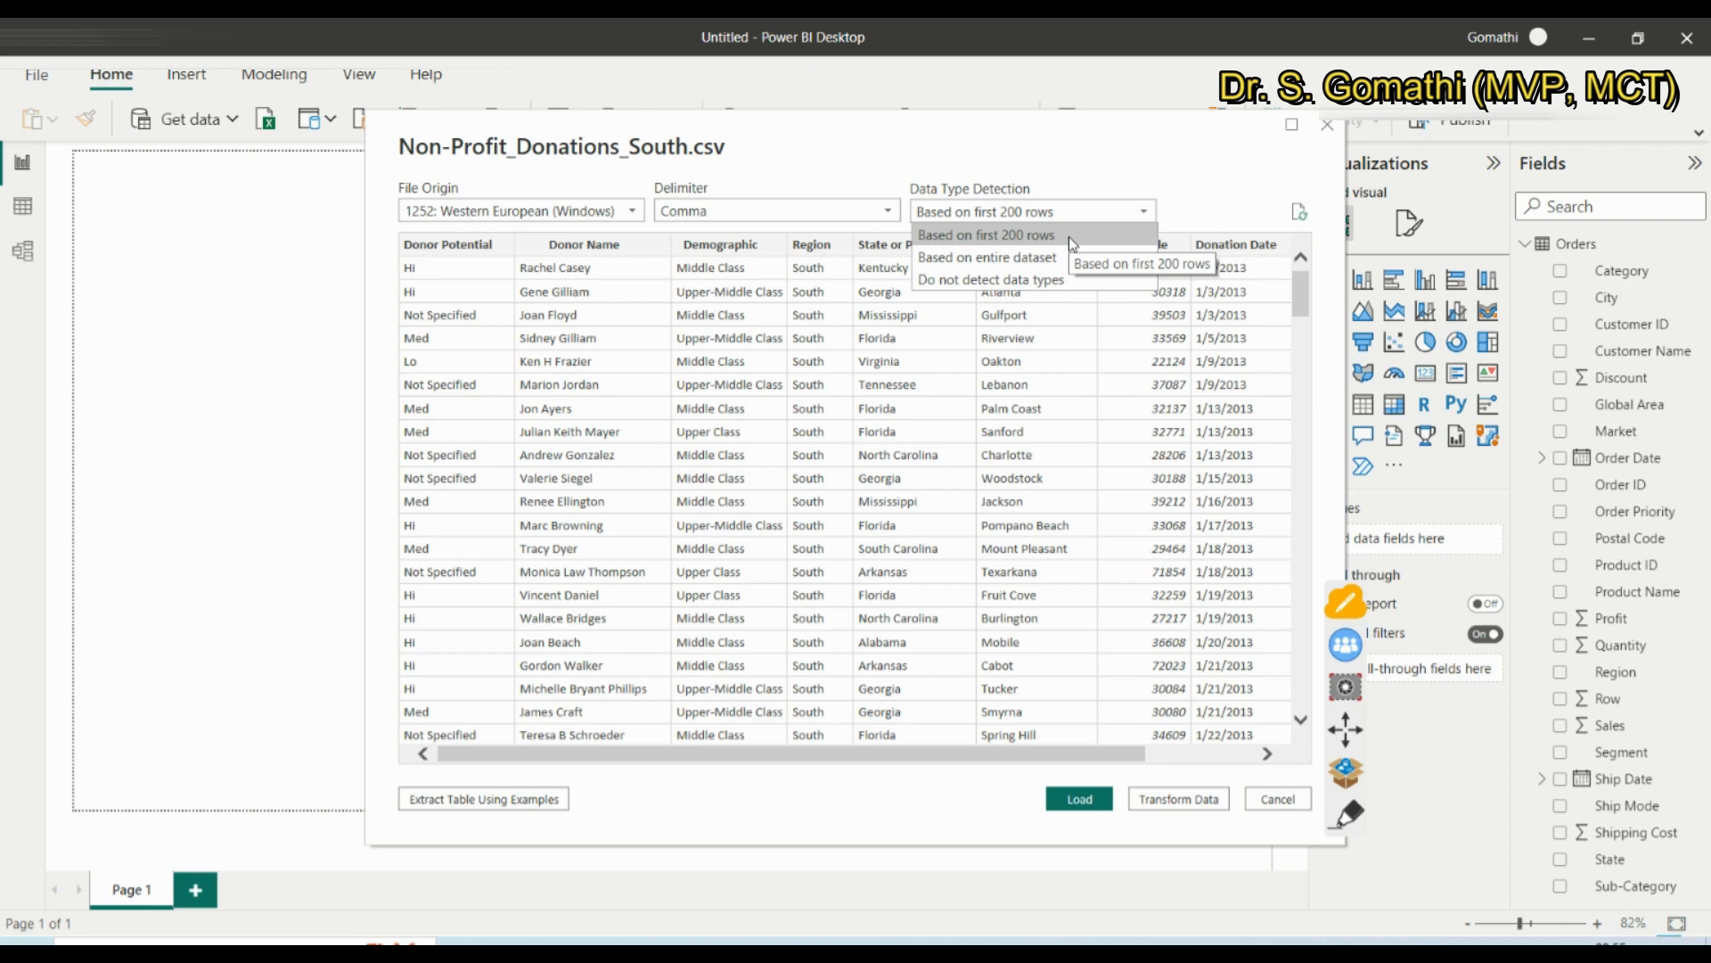
{"action": "left_click", "coordinate": [939, 787]}
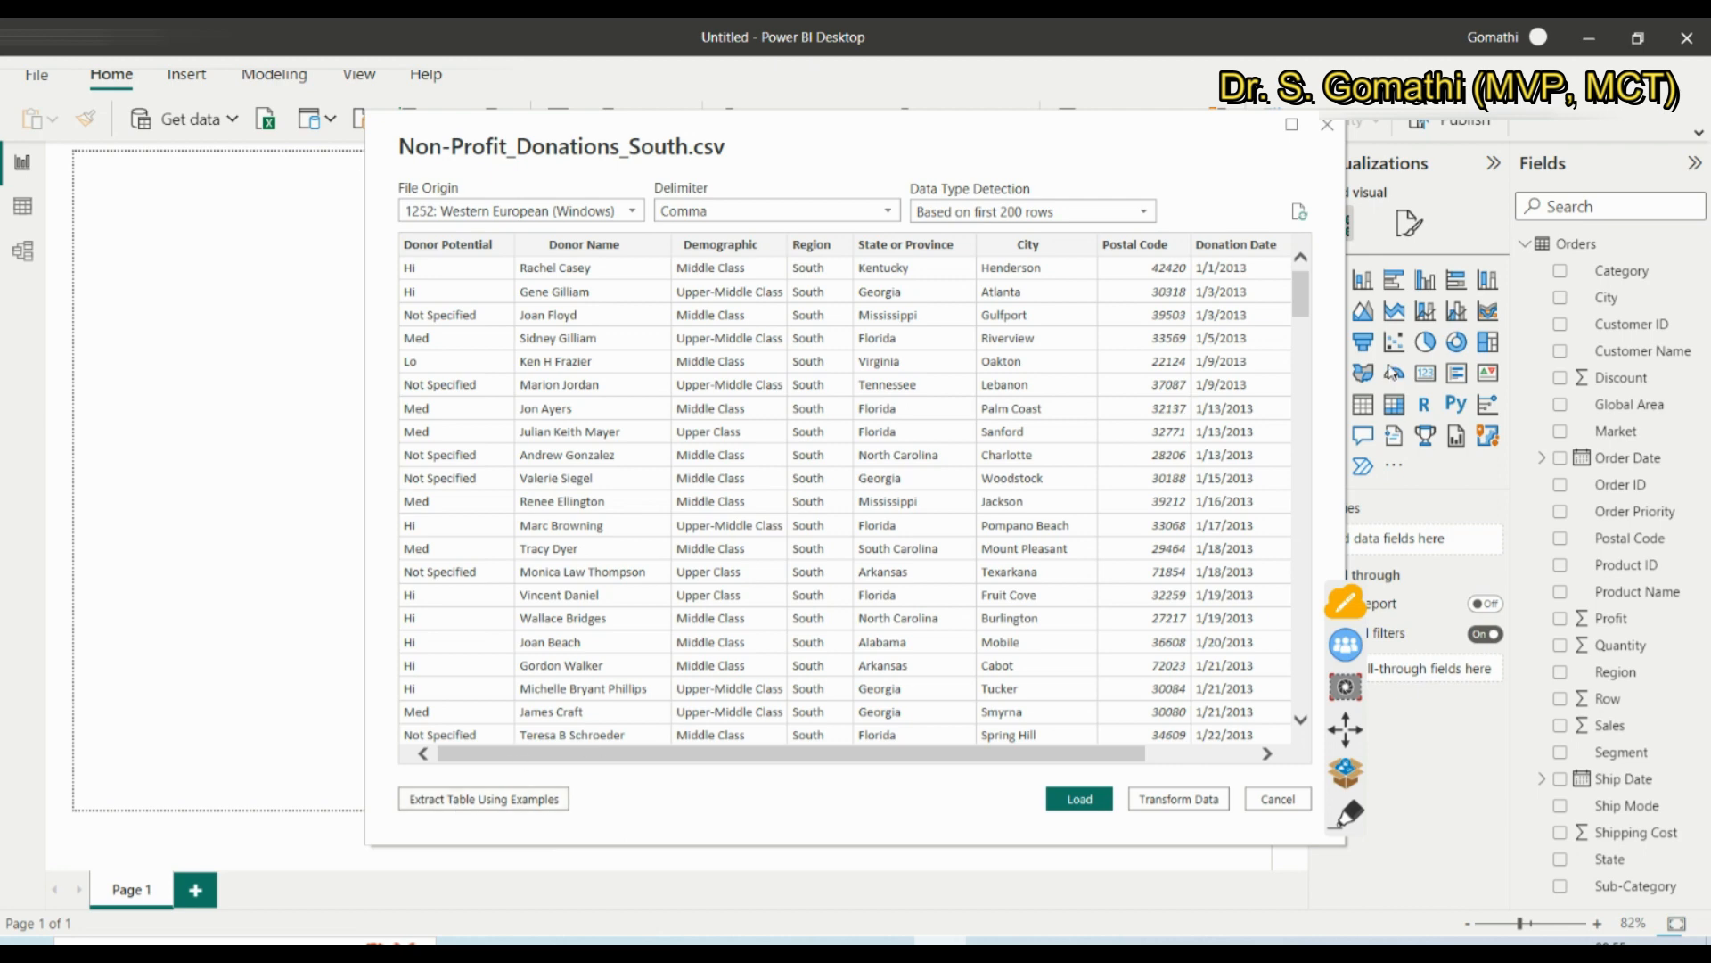
{"action": "left_click", "coordinate": [1064, 807]}
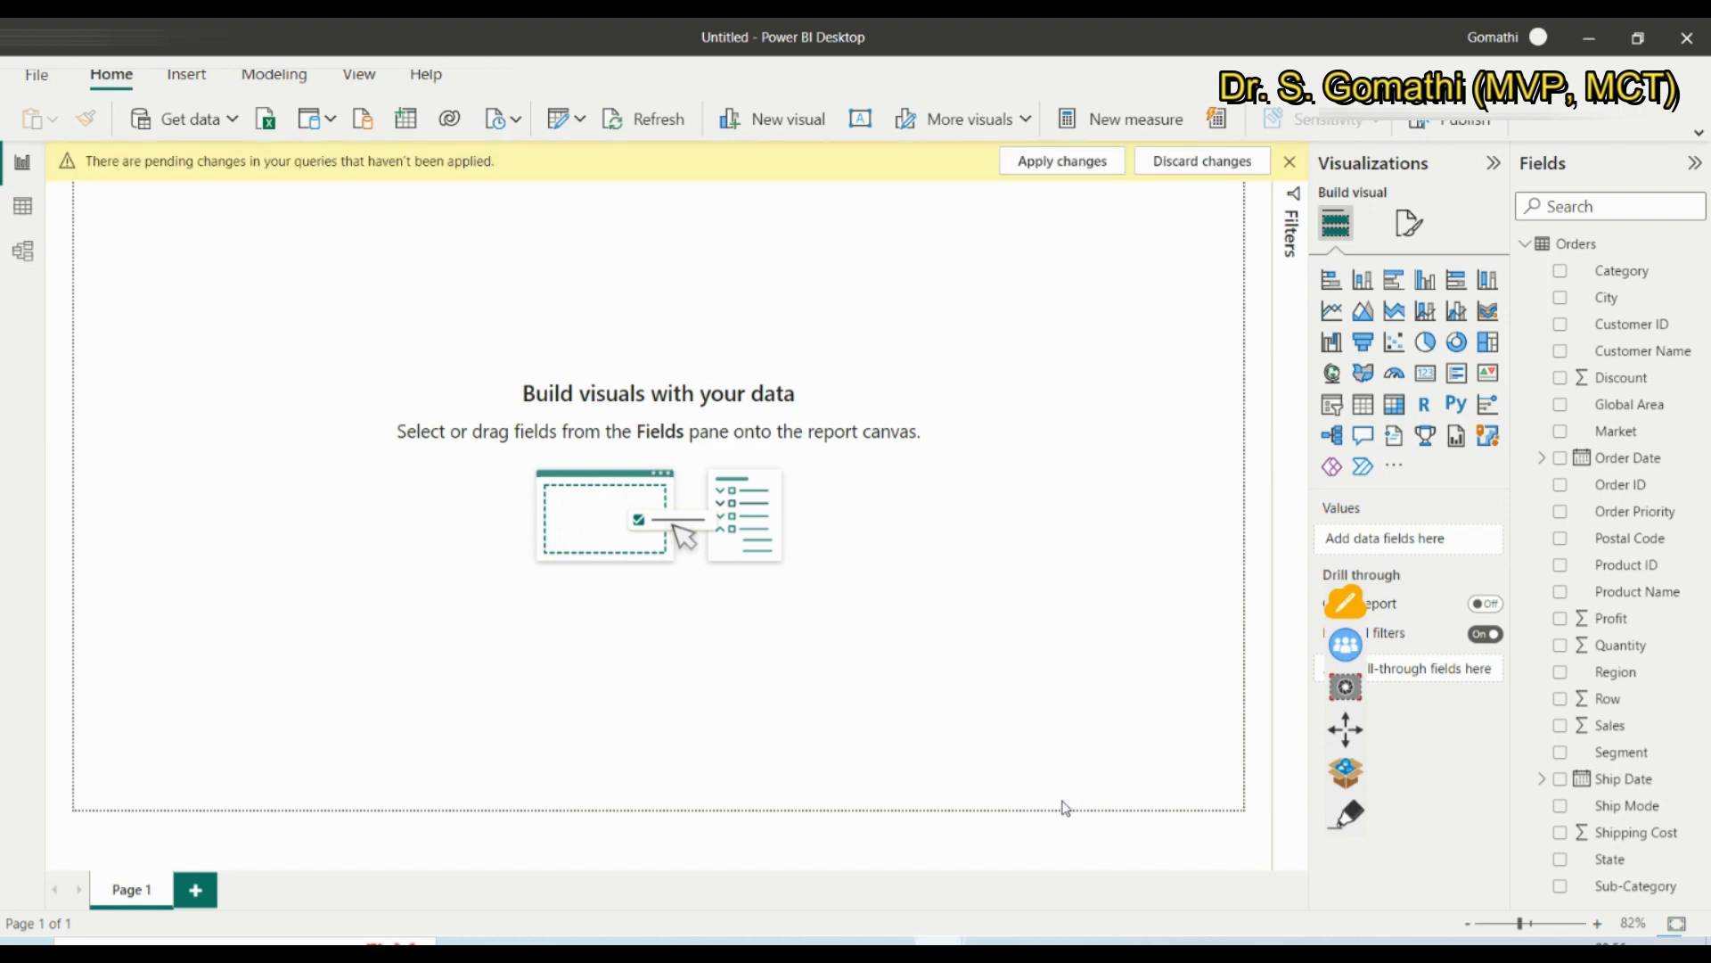
{"action": "left_click", "coordinate": [1073, 162]}
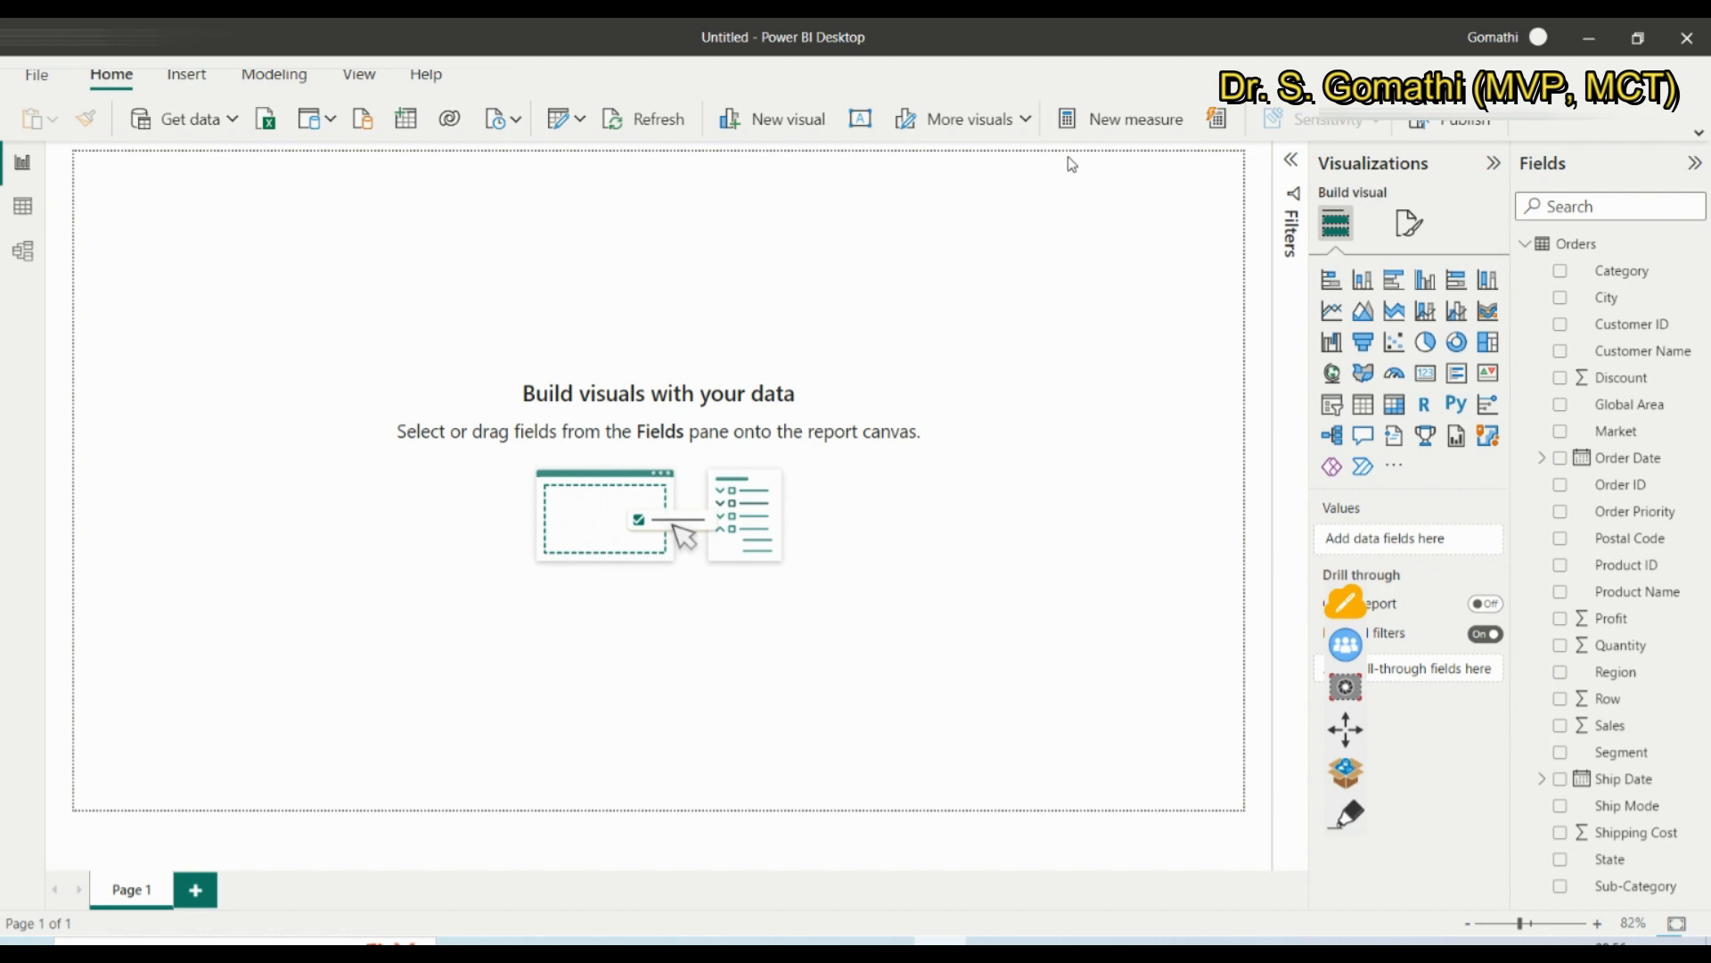
{"action": "left_click", "coordinate": [1525, 246]}
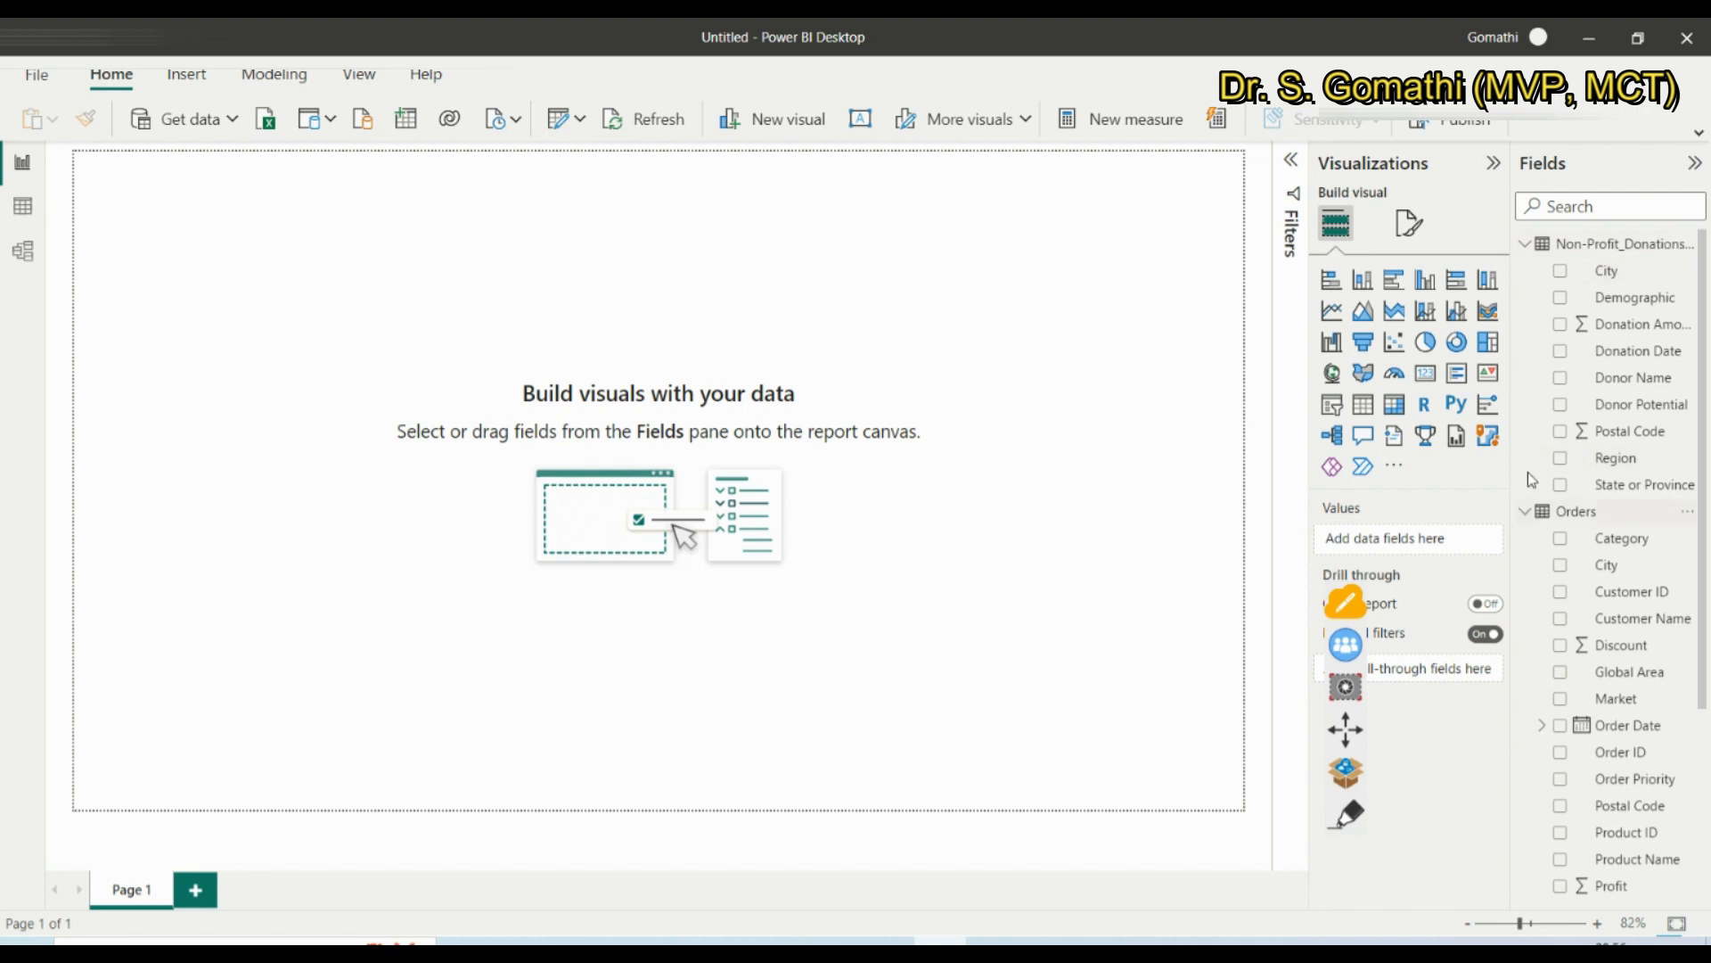
Collapse the Orders and Non-Profit_Donations tables in the field list so only the table names show
{"action": "left_click", "coordinate": [1525, 510]}
{"action": "left_click", "coordinate": [1526, 251]}
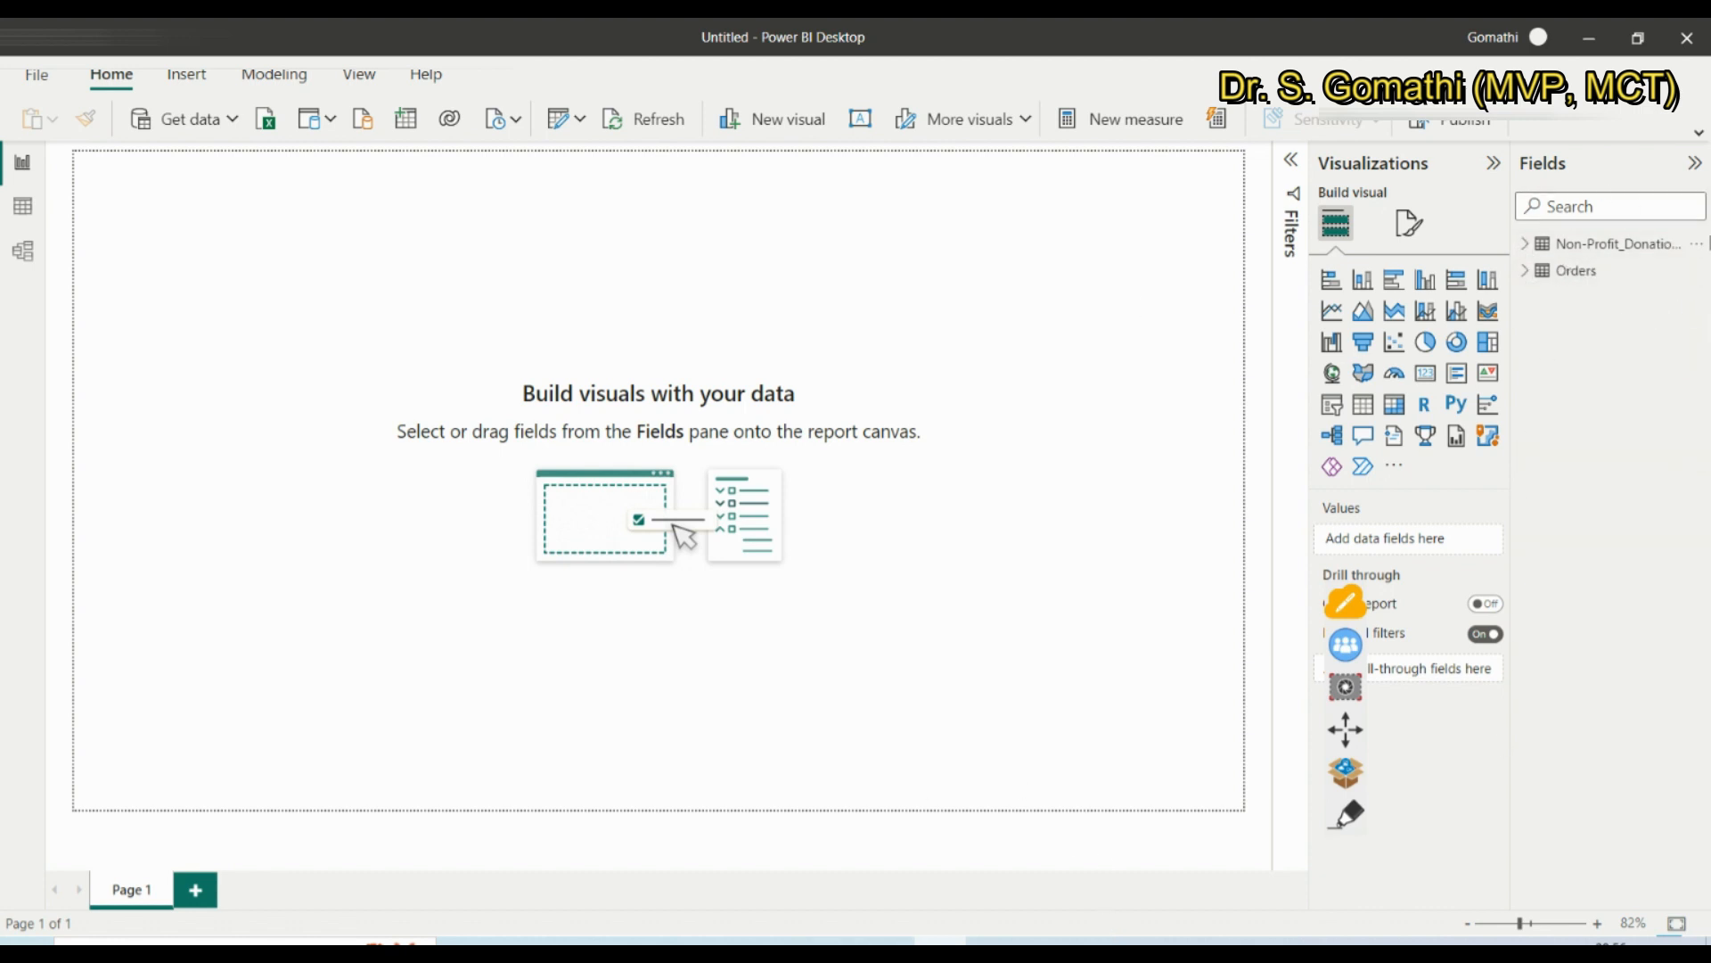
{"action": "left_click", "coordinate": [1528, 247]}
{"action": "left_click", "coordinate": [1530, 250]}
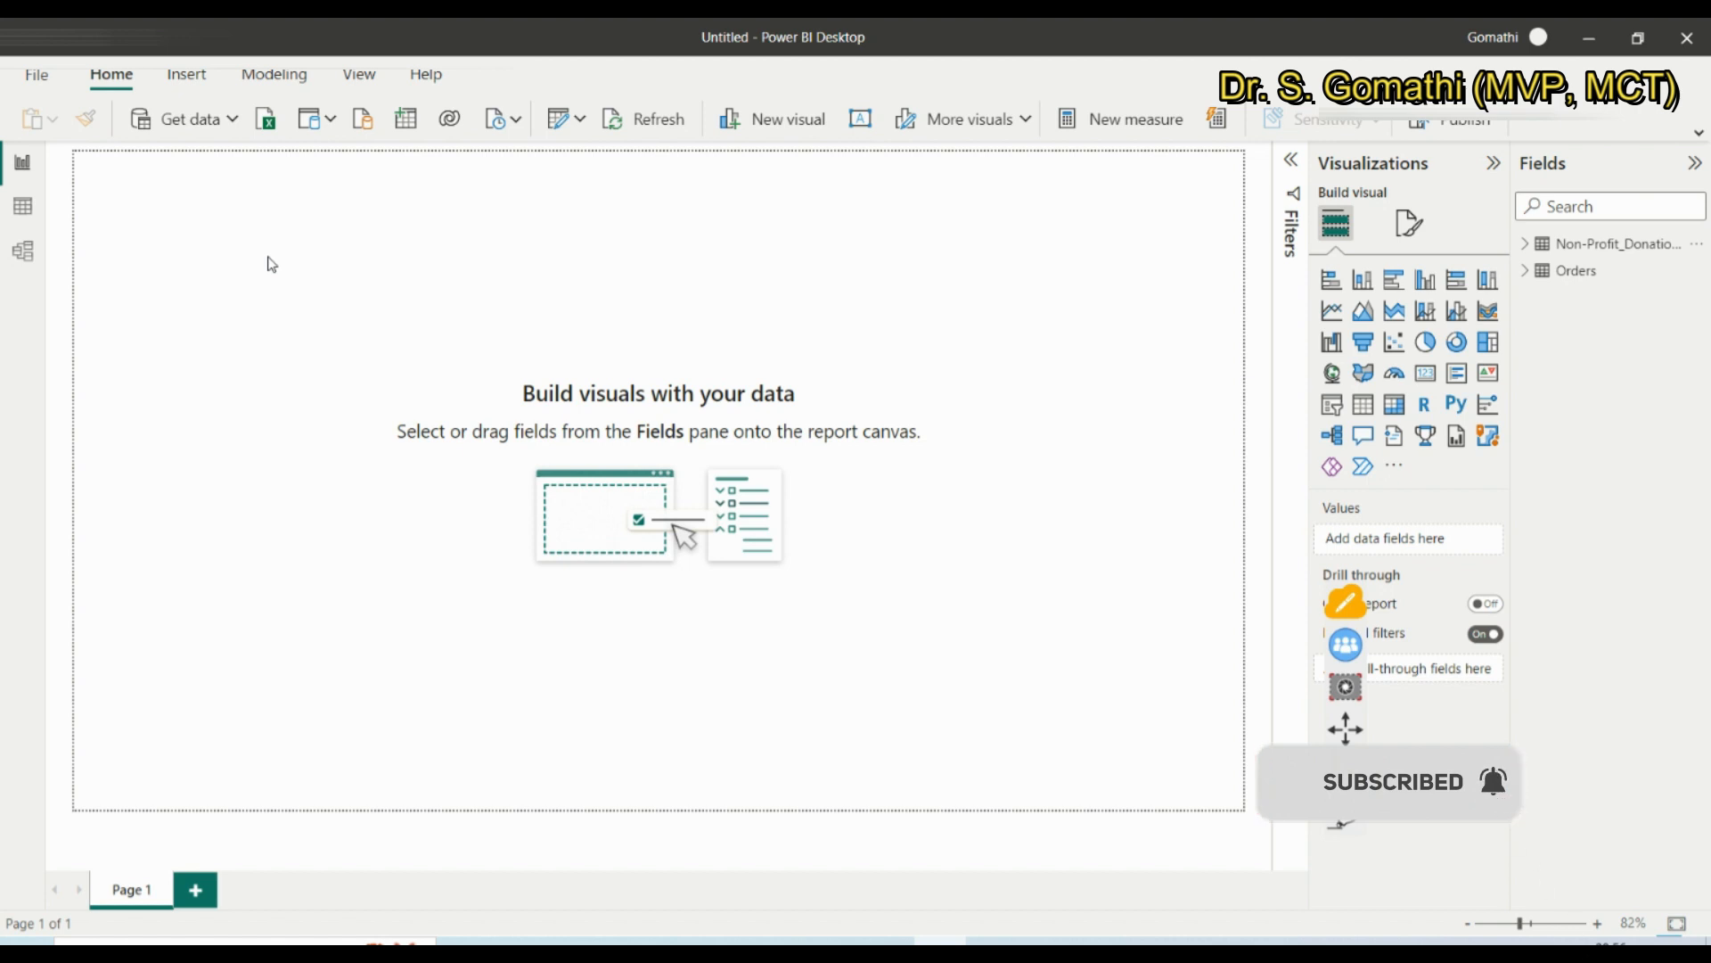
{"action": "left_click", "coordinate": [232, 119]}
{"action": "left_click", "coordinate": [159, 611]}
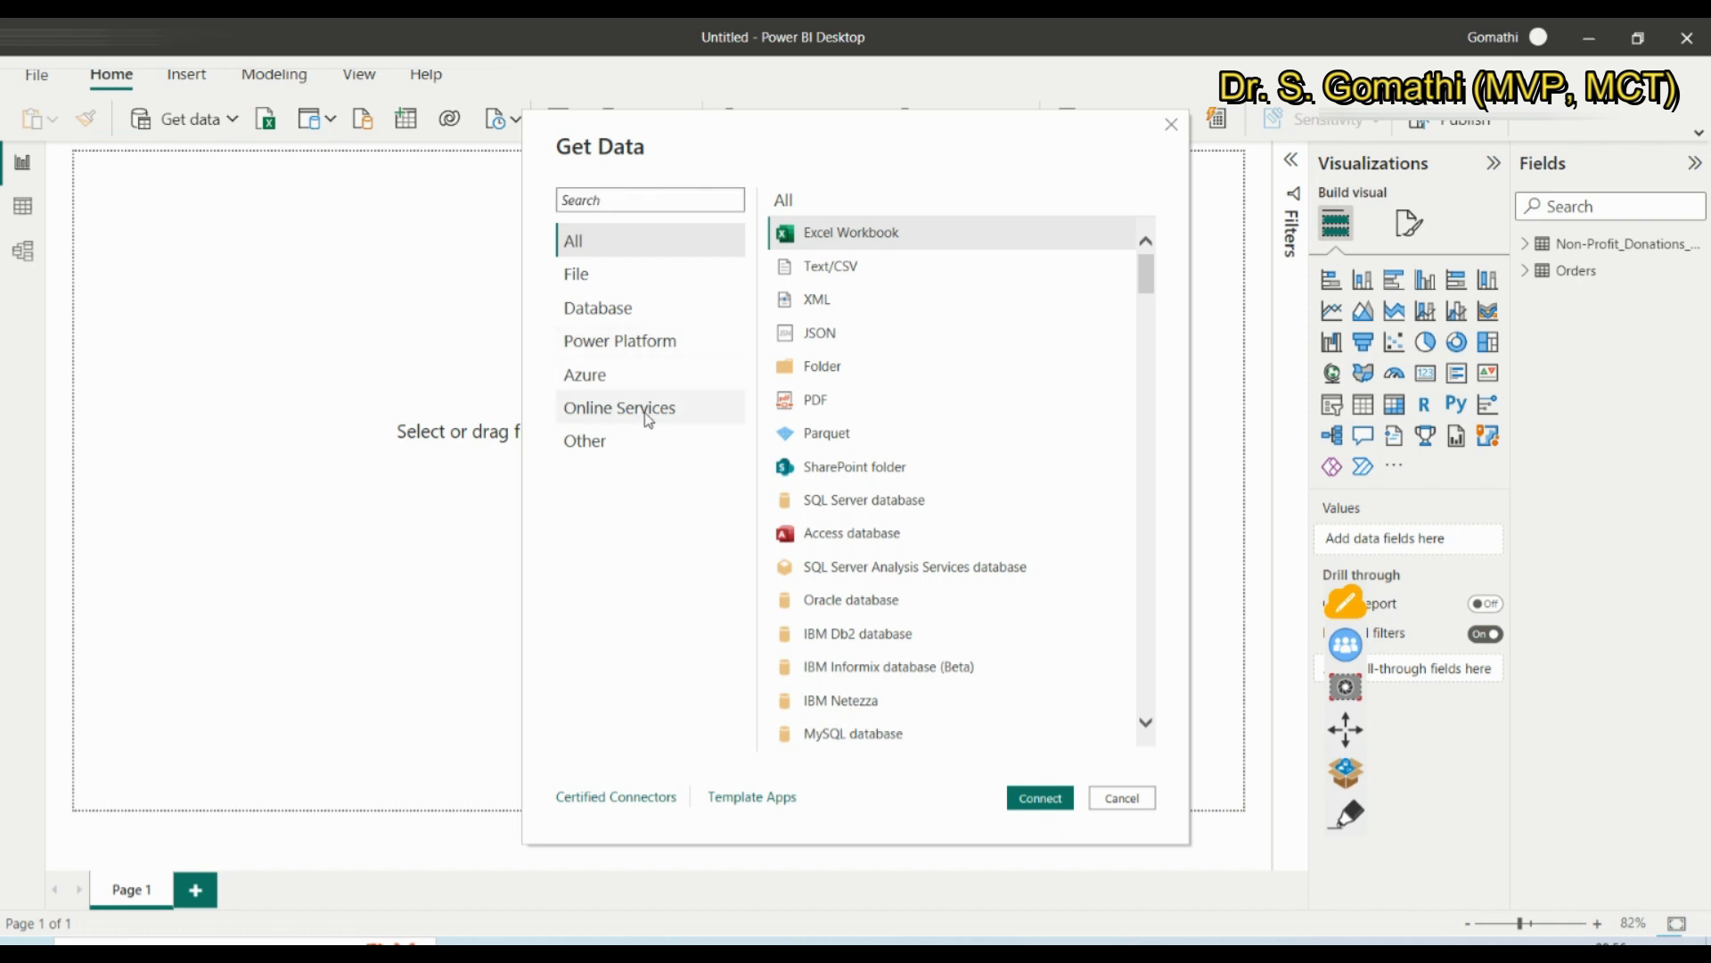
{"action": "left_click", "coordinate": [647, 412]}
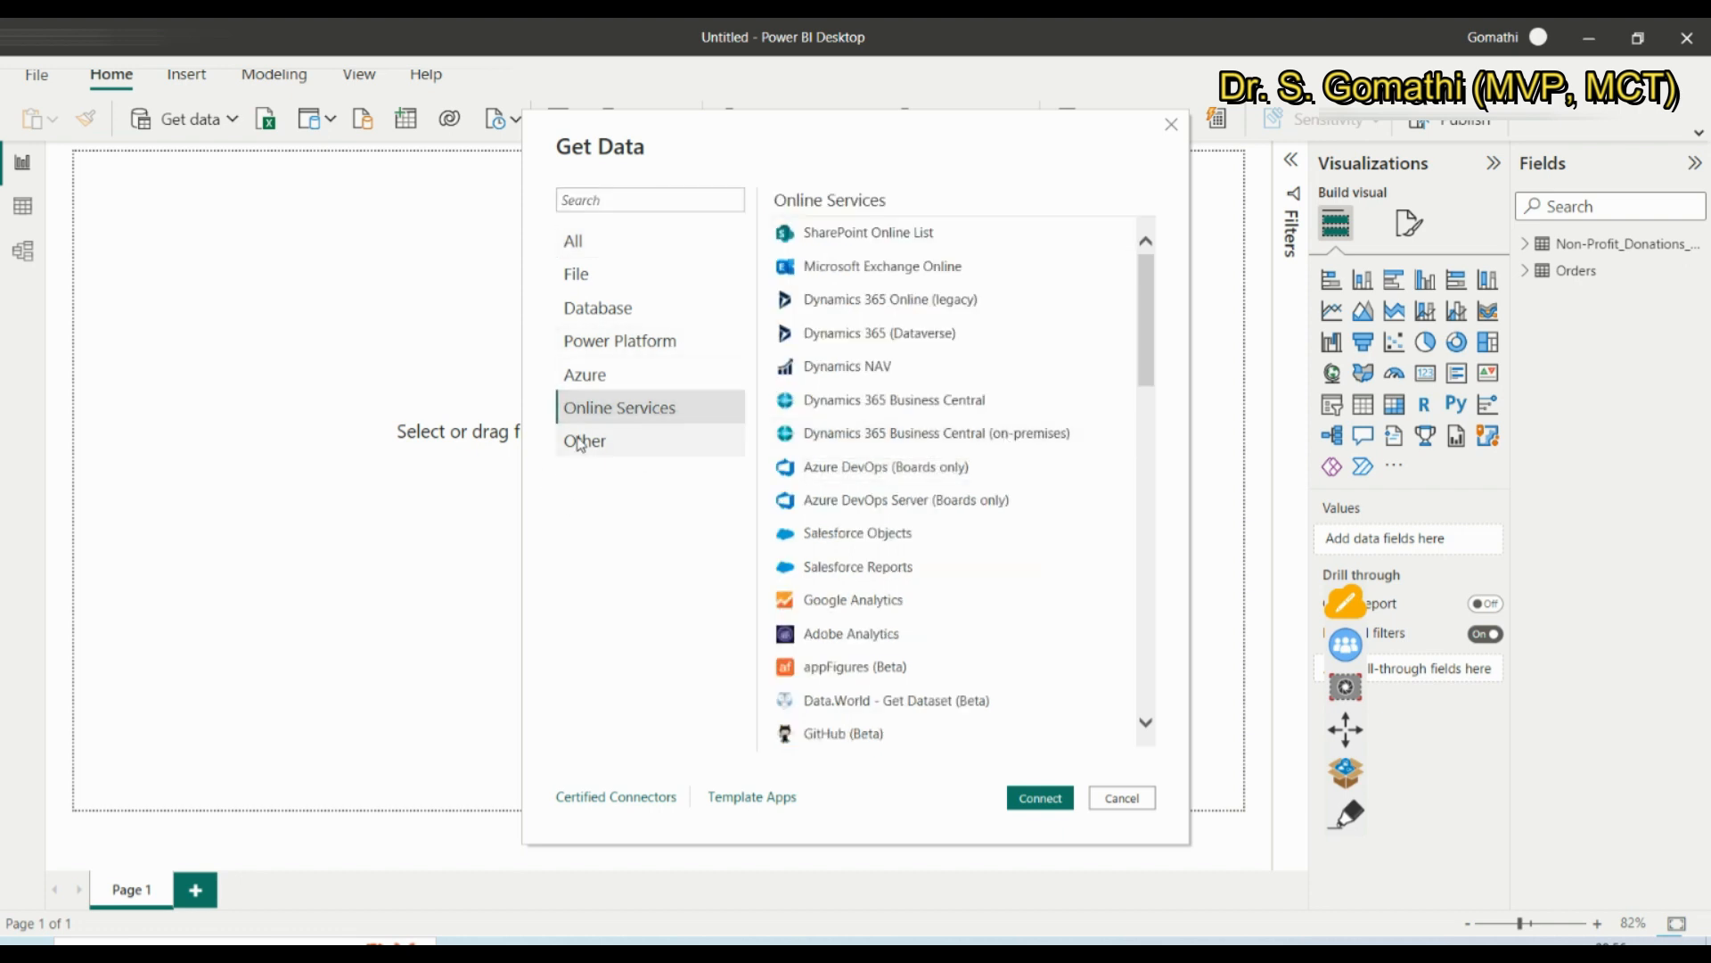
{"action": "key", "text": "Down"}
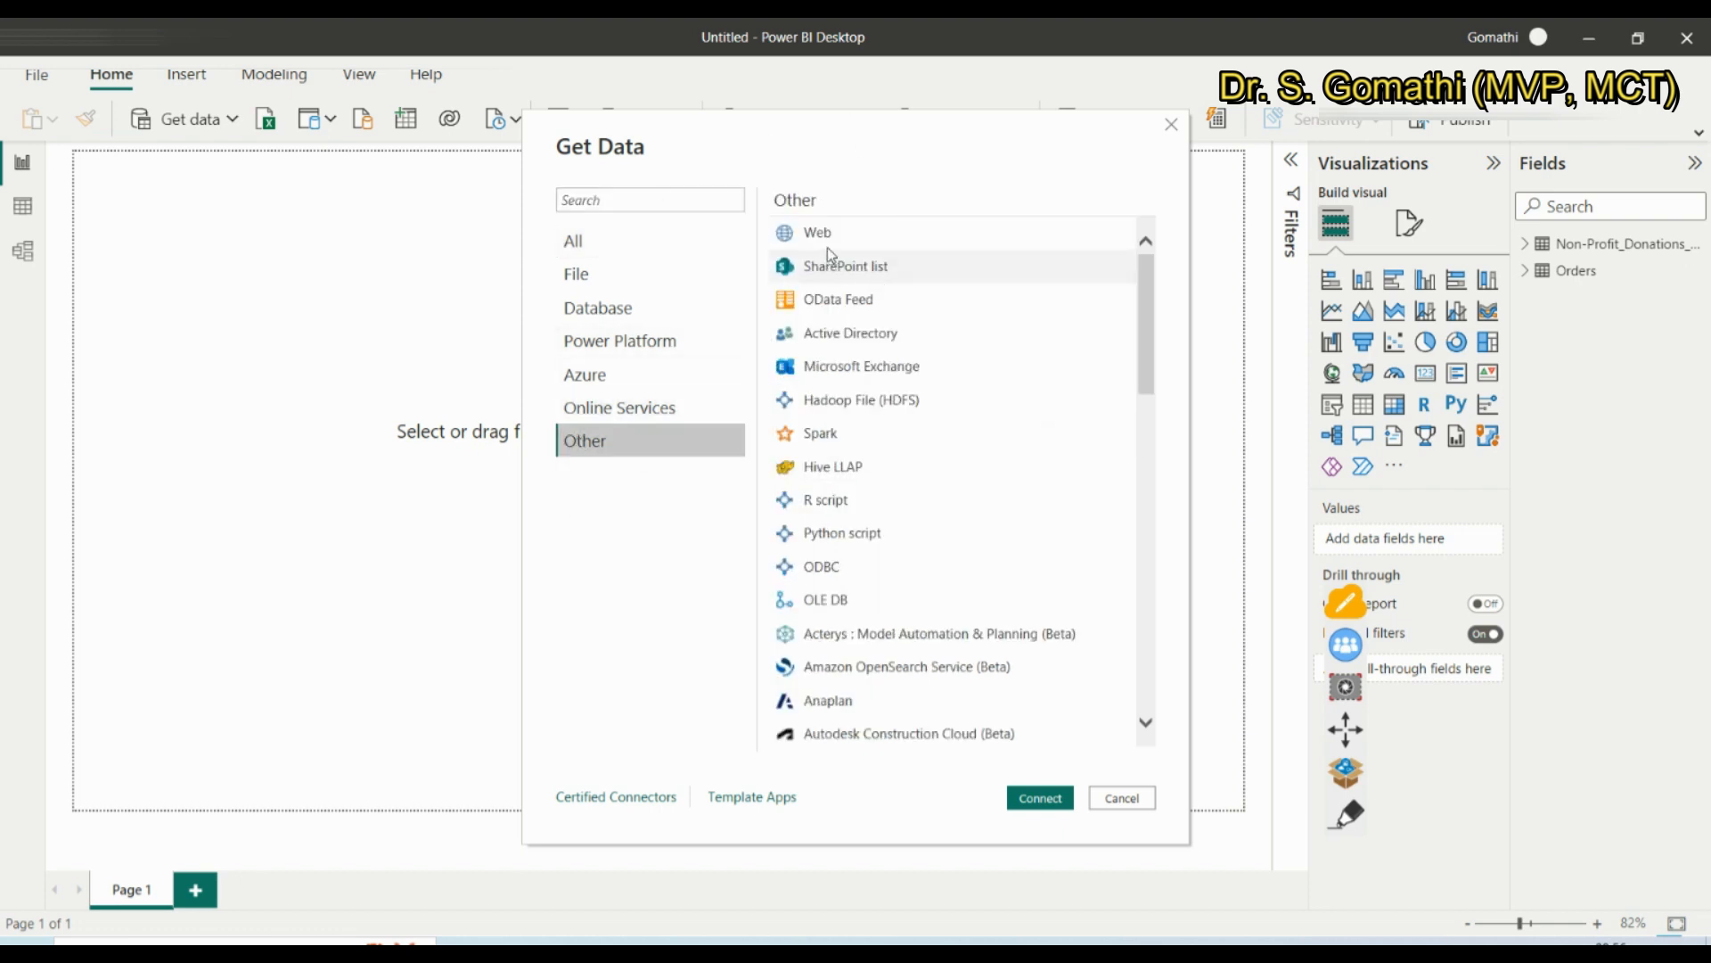
{"action": "left_click", "coordinate": [830, 241]}
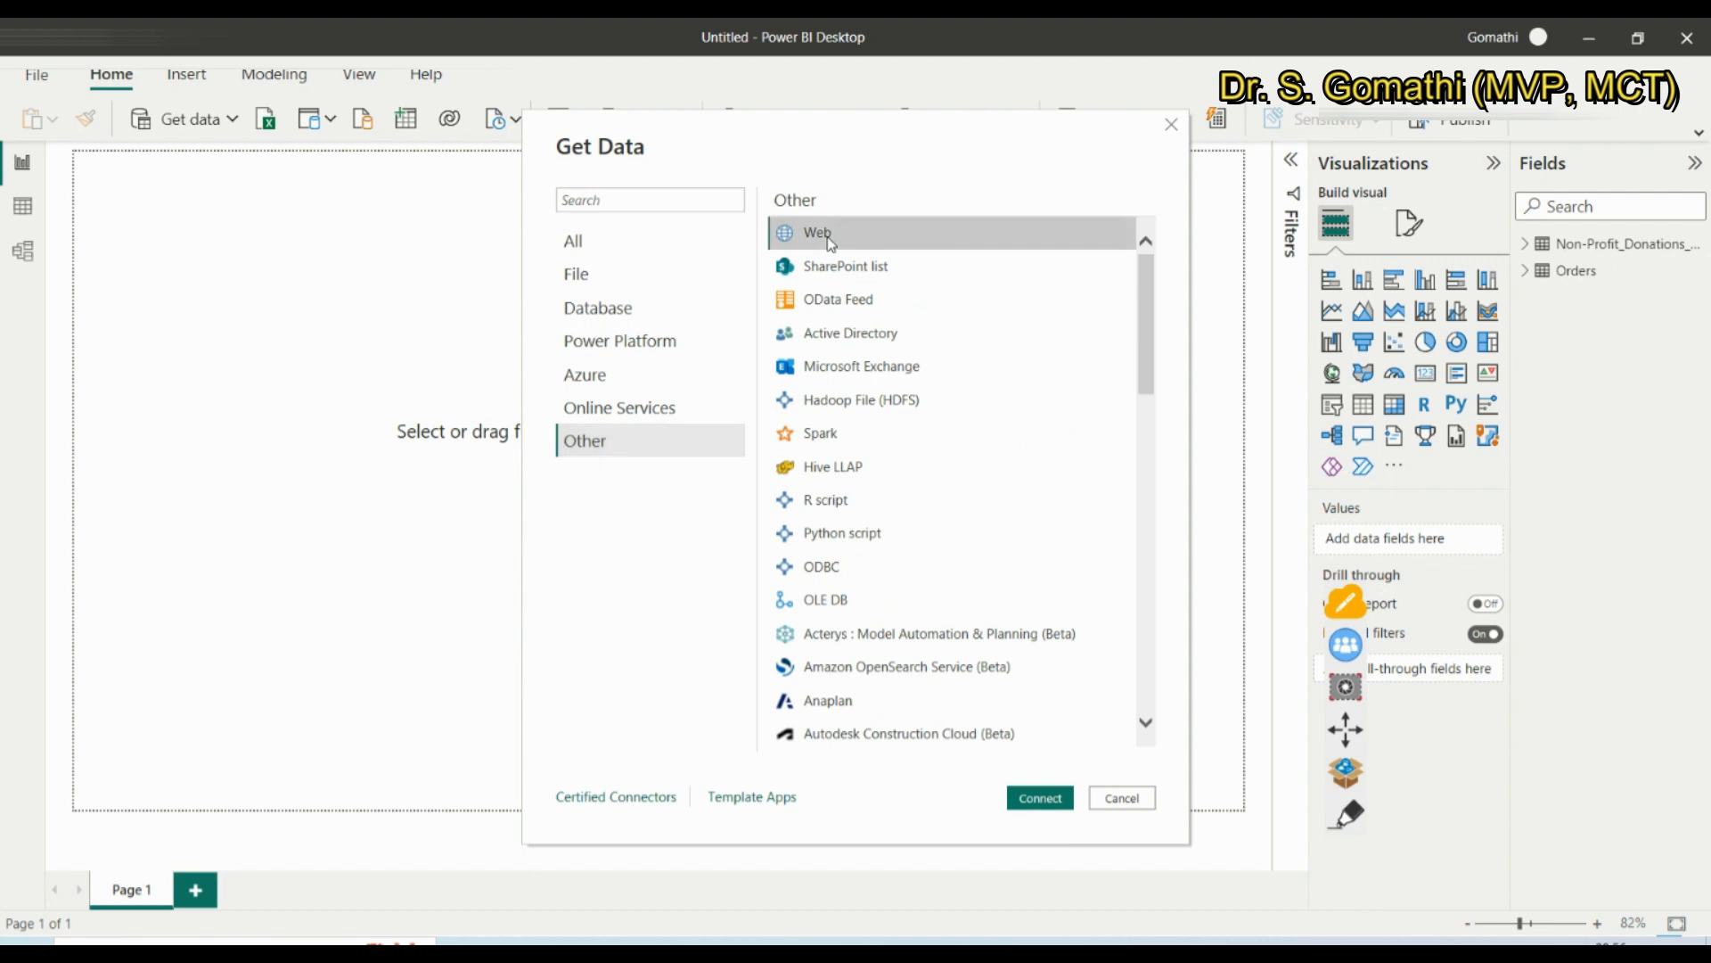
{"action": "left_click", "coordinate": [1041, 803]}
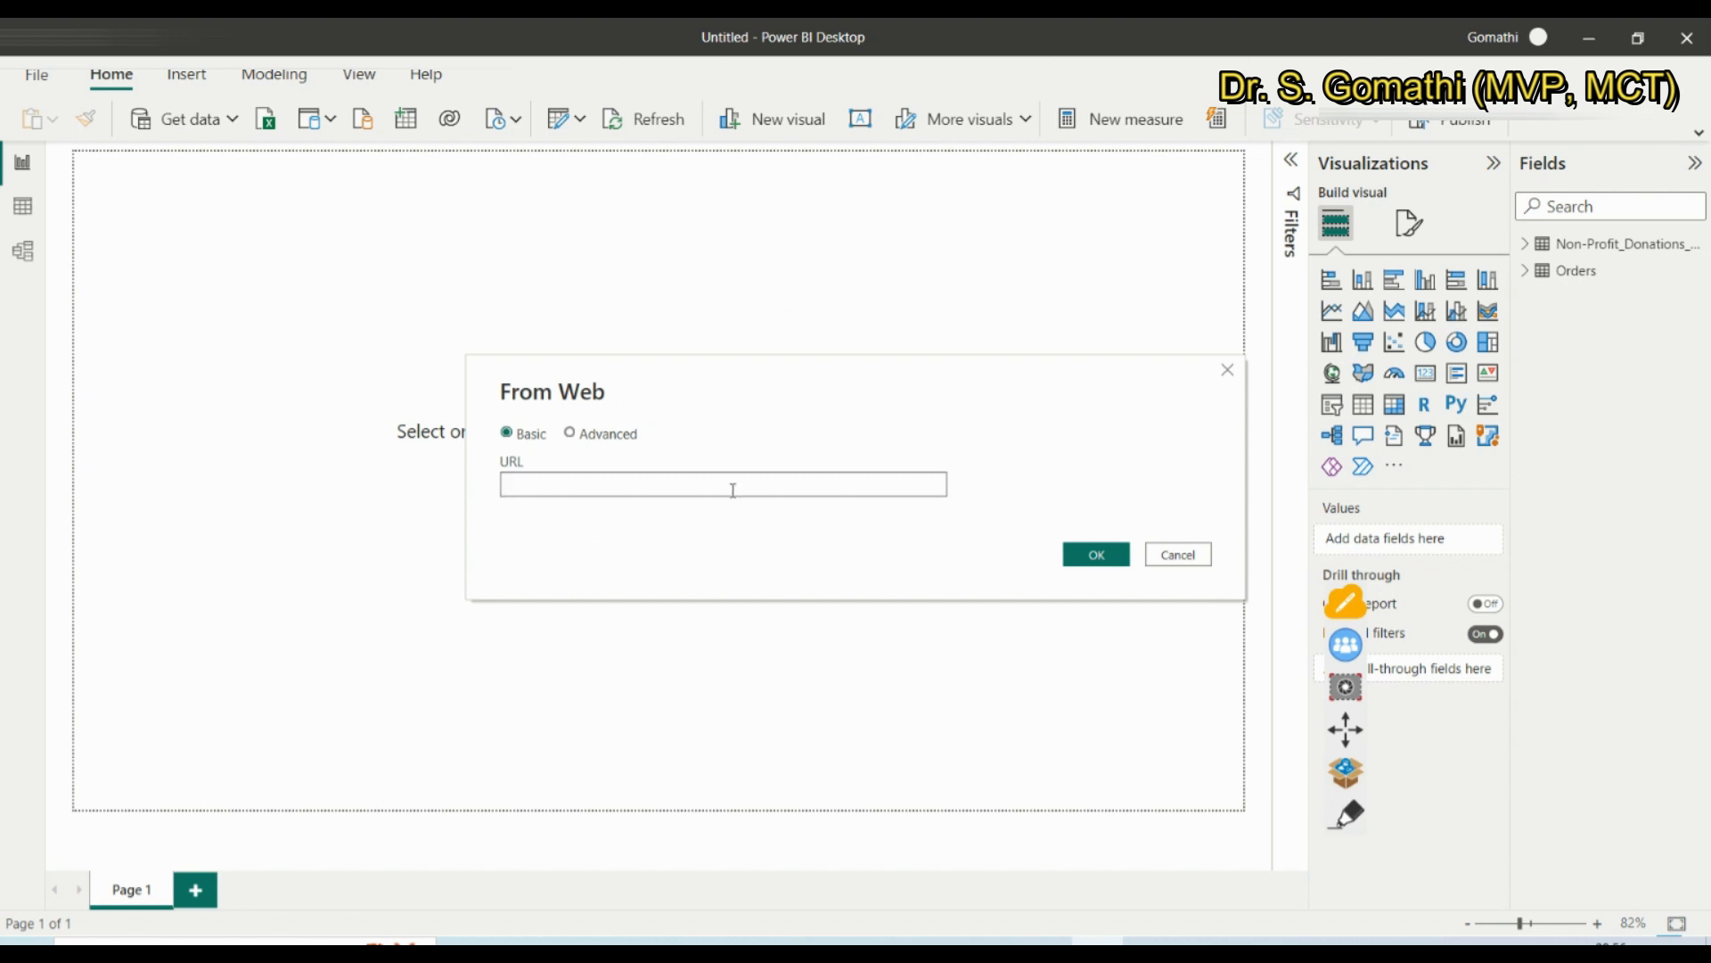
{"action": "type", "text": "https://en.wikipedia.org/wiki/UEFA_European_Football_Championship"}
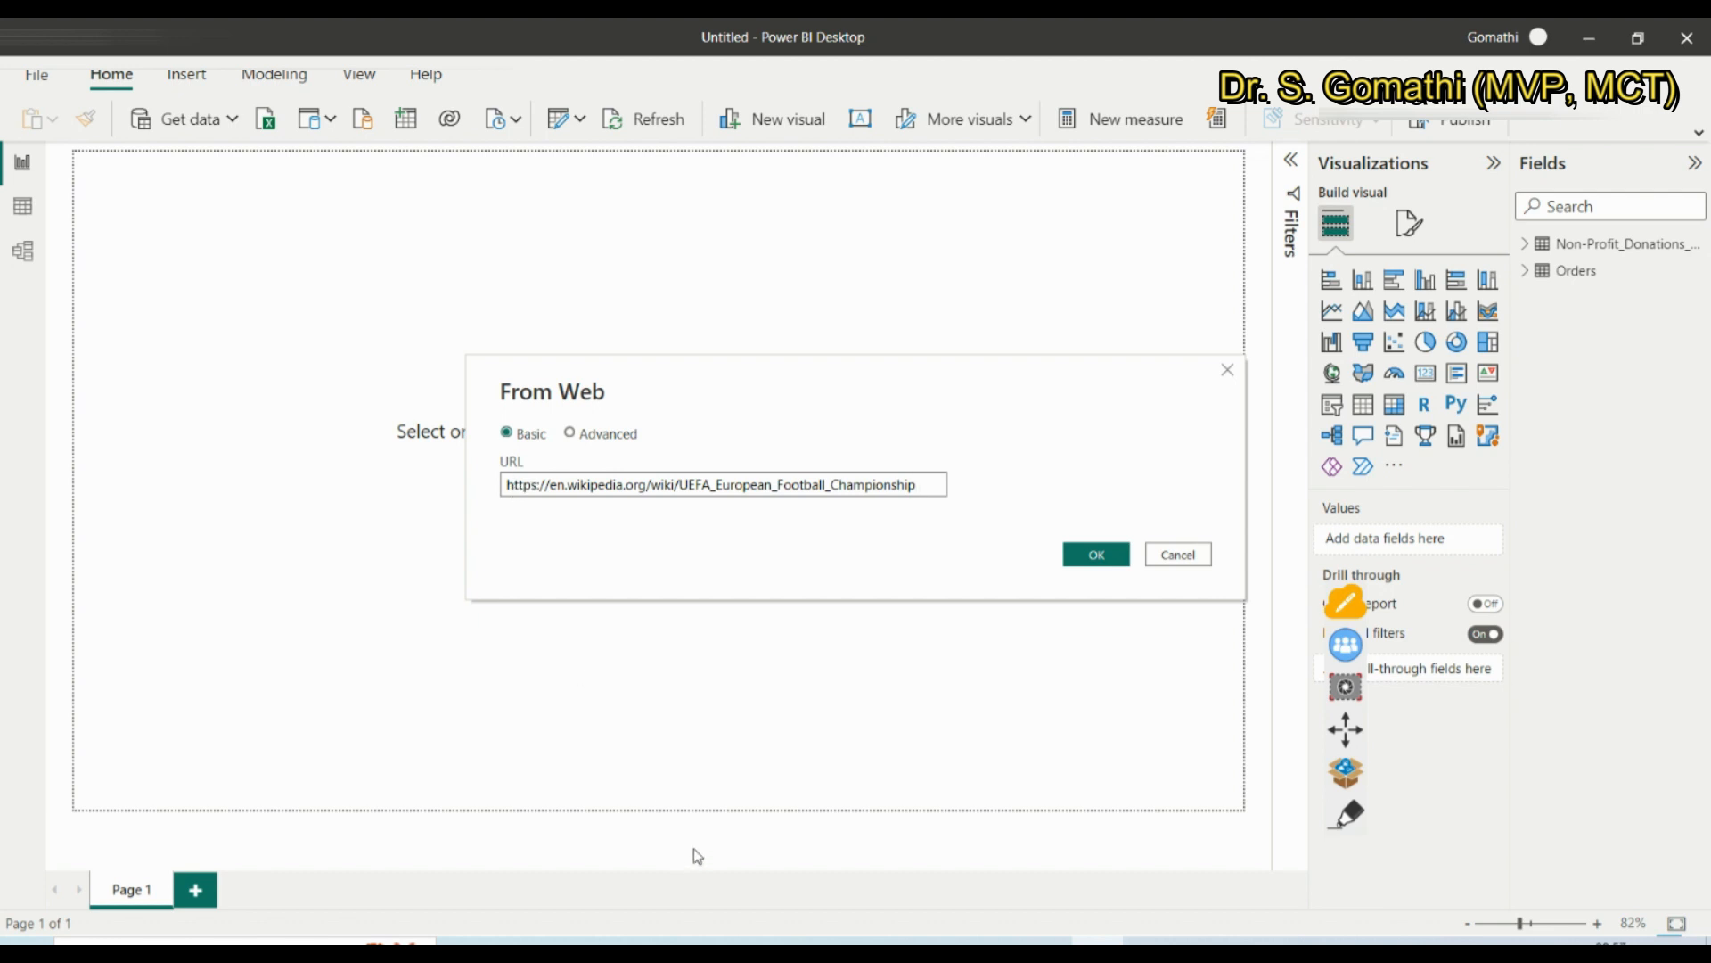
{"action": "mouse_move", "coordinate": [615, 940]}
{"action": "left_click", "coordinate": [606, 793]}
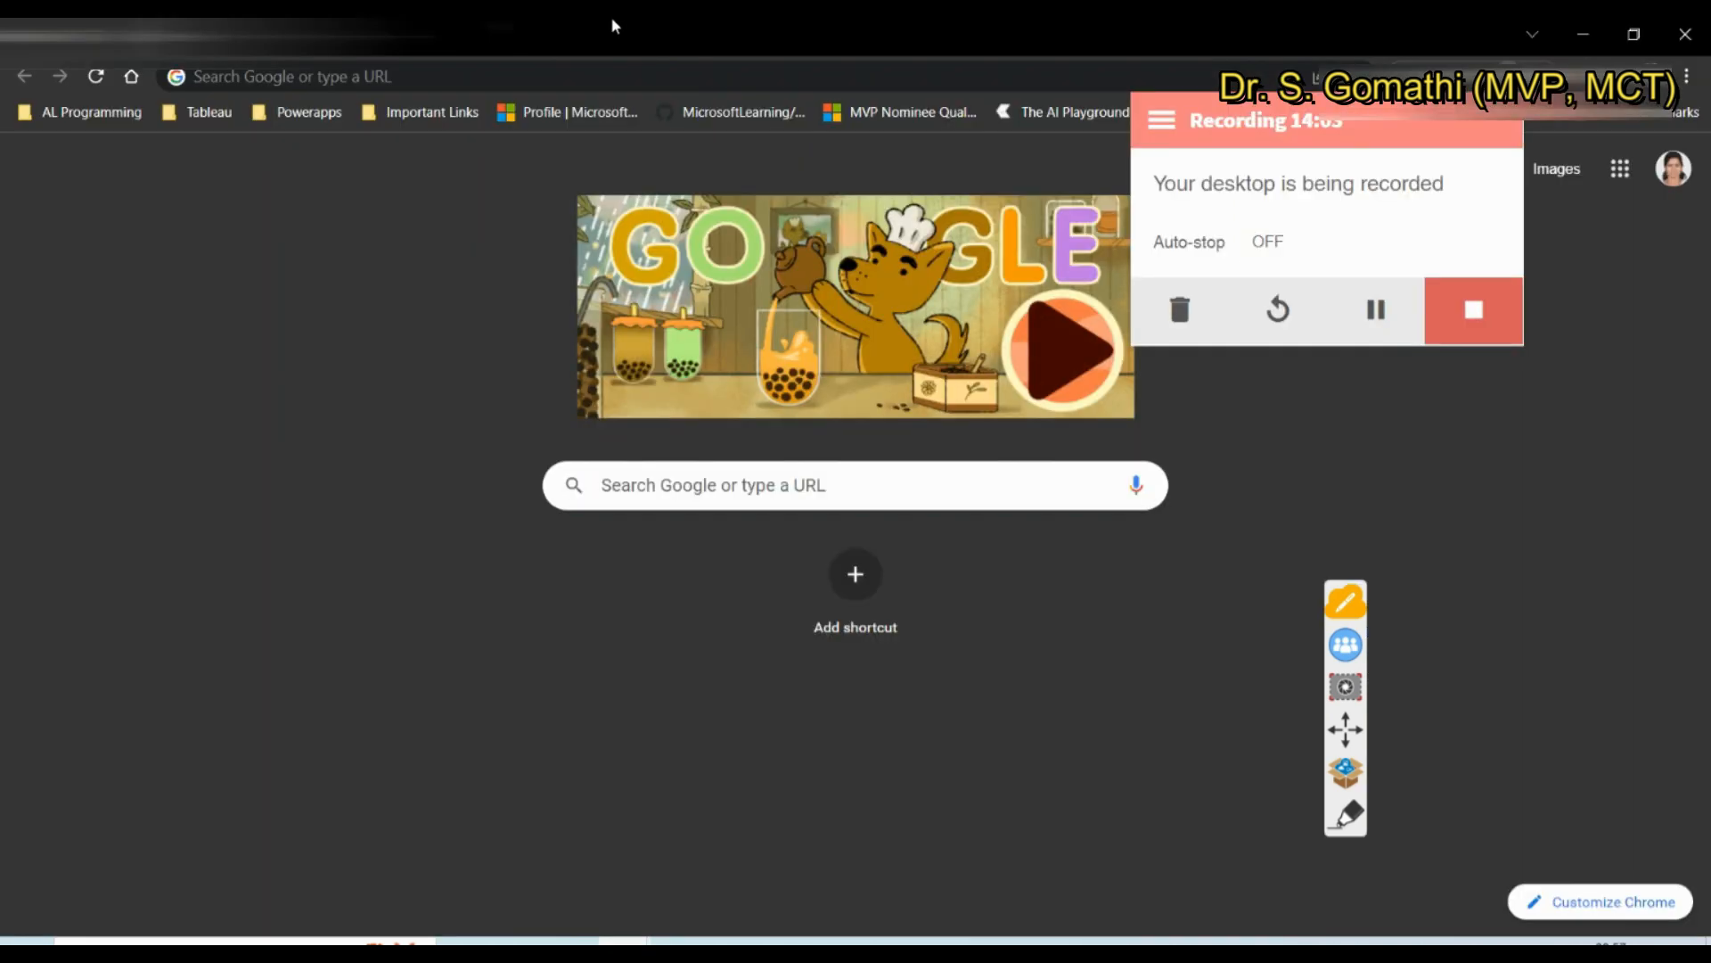
{"action": "left_click", "coordinate": [371, 81]}
{"action": "type", "text": "https://en.wikipedia.org/wiki/UEFA_European_Football_Championship"}
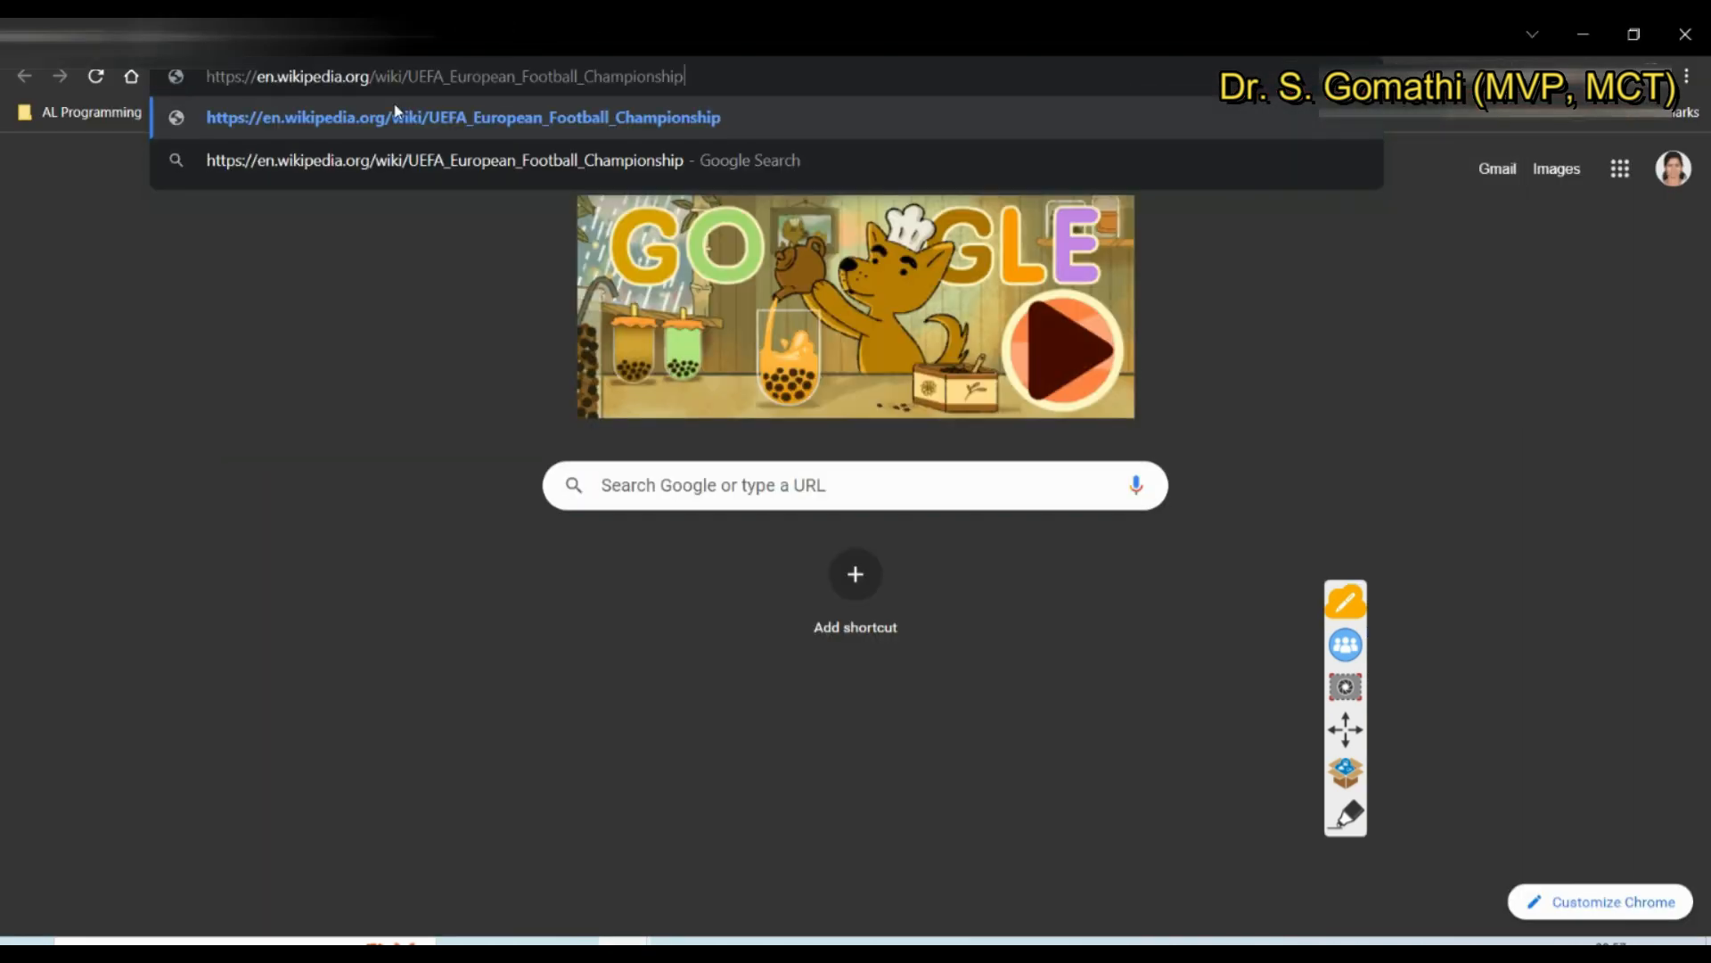
{"action": "left_click", "coordinate": [418, 118]}
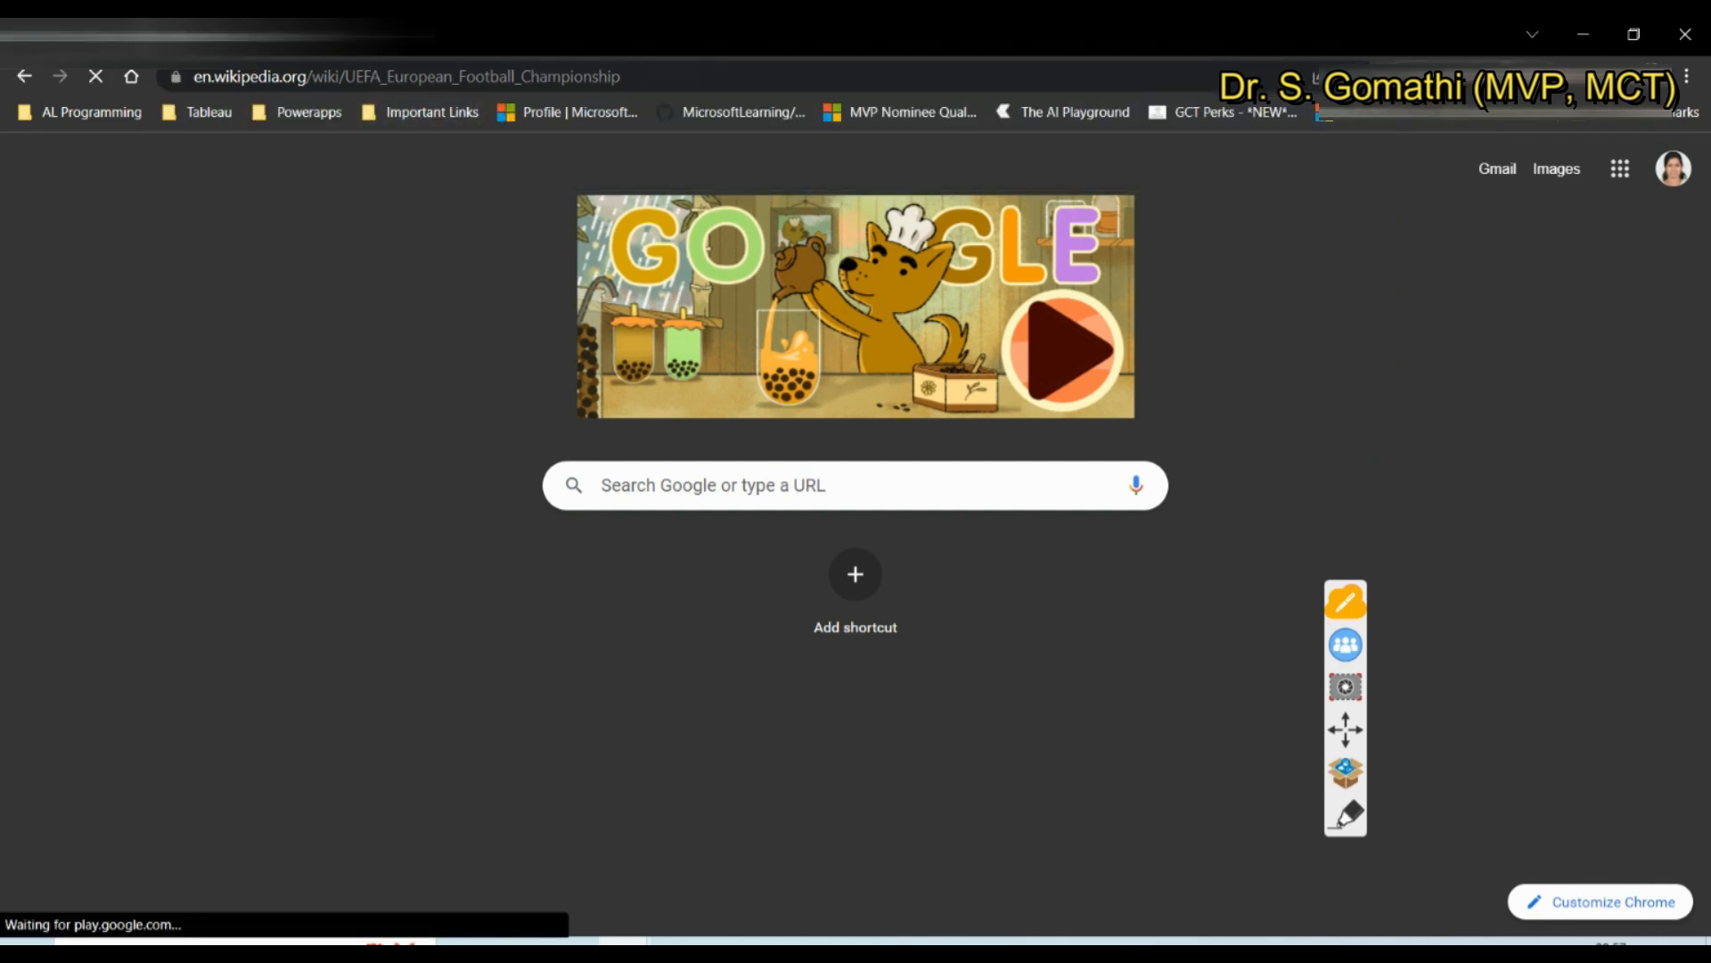
Examine the format, results and summary tables on the Wikipedia page, and return to Power BI Desktop
{"action": "scroll", "coordinate": [1040, 559], "scroll_direction": "down", "scroll_amount": 14}
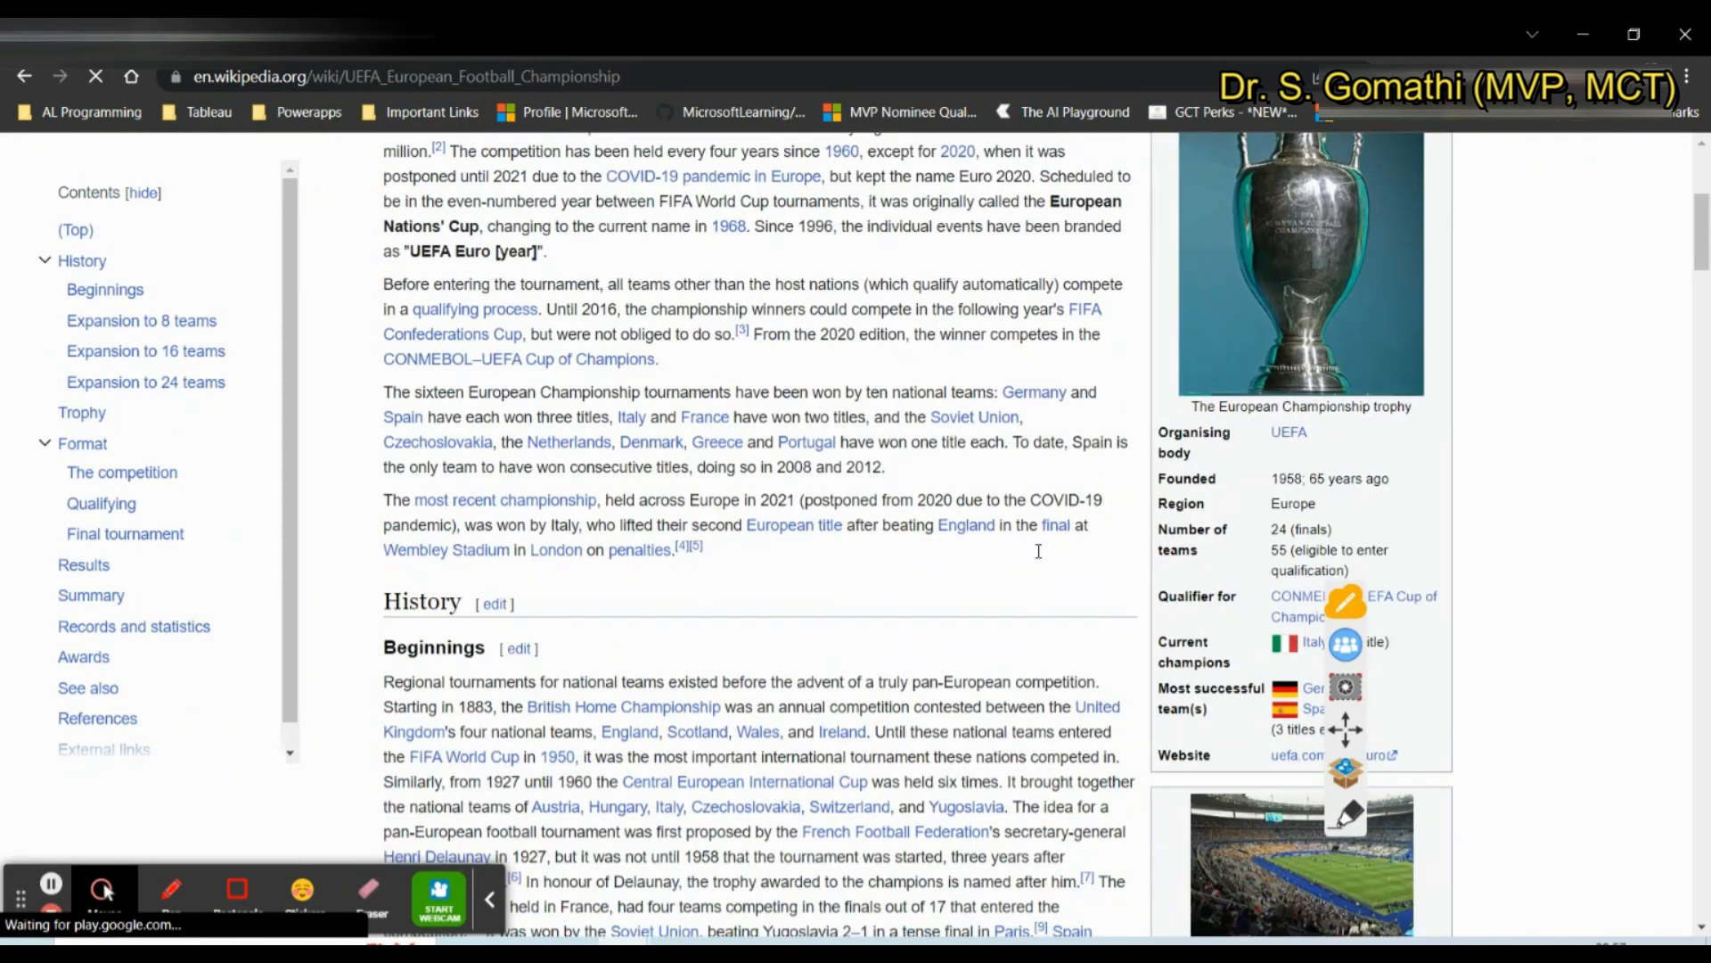
{"action": "scroll", "coordinate": [1040, 559], "scroll_direction": "down", "scroll_amount": 20}
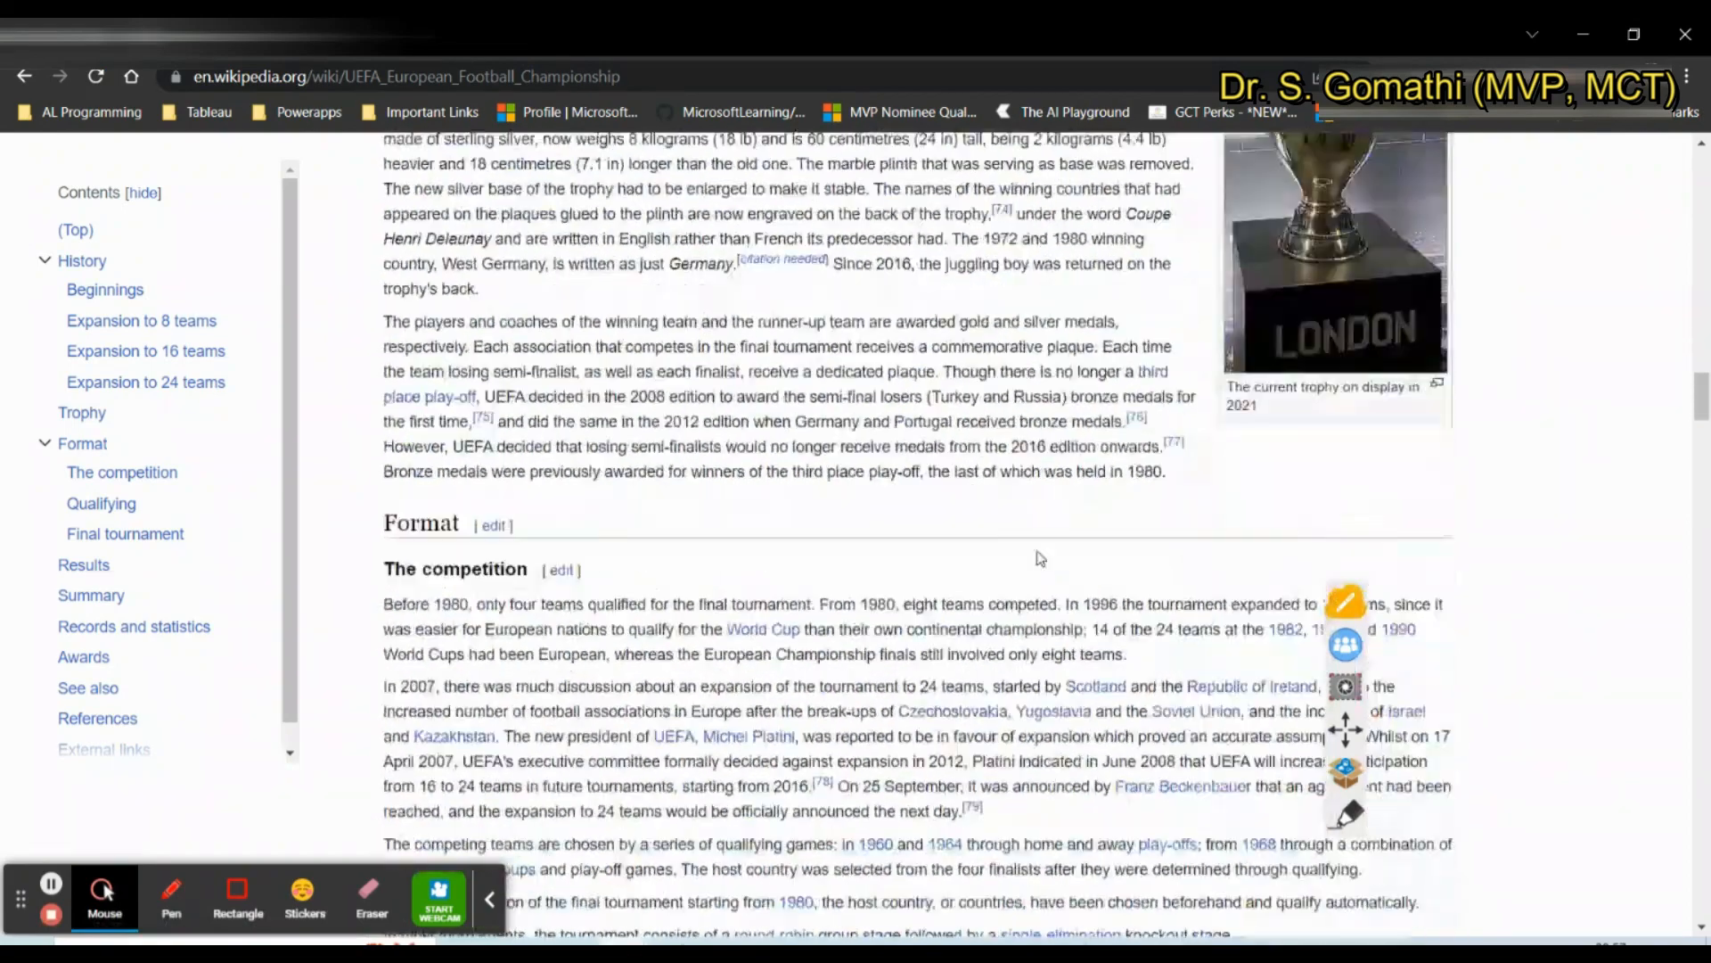
{"action": "scroll", "coordinate": [1041, 559], "scroll_direction": "up", "scroll_amount": 3}
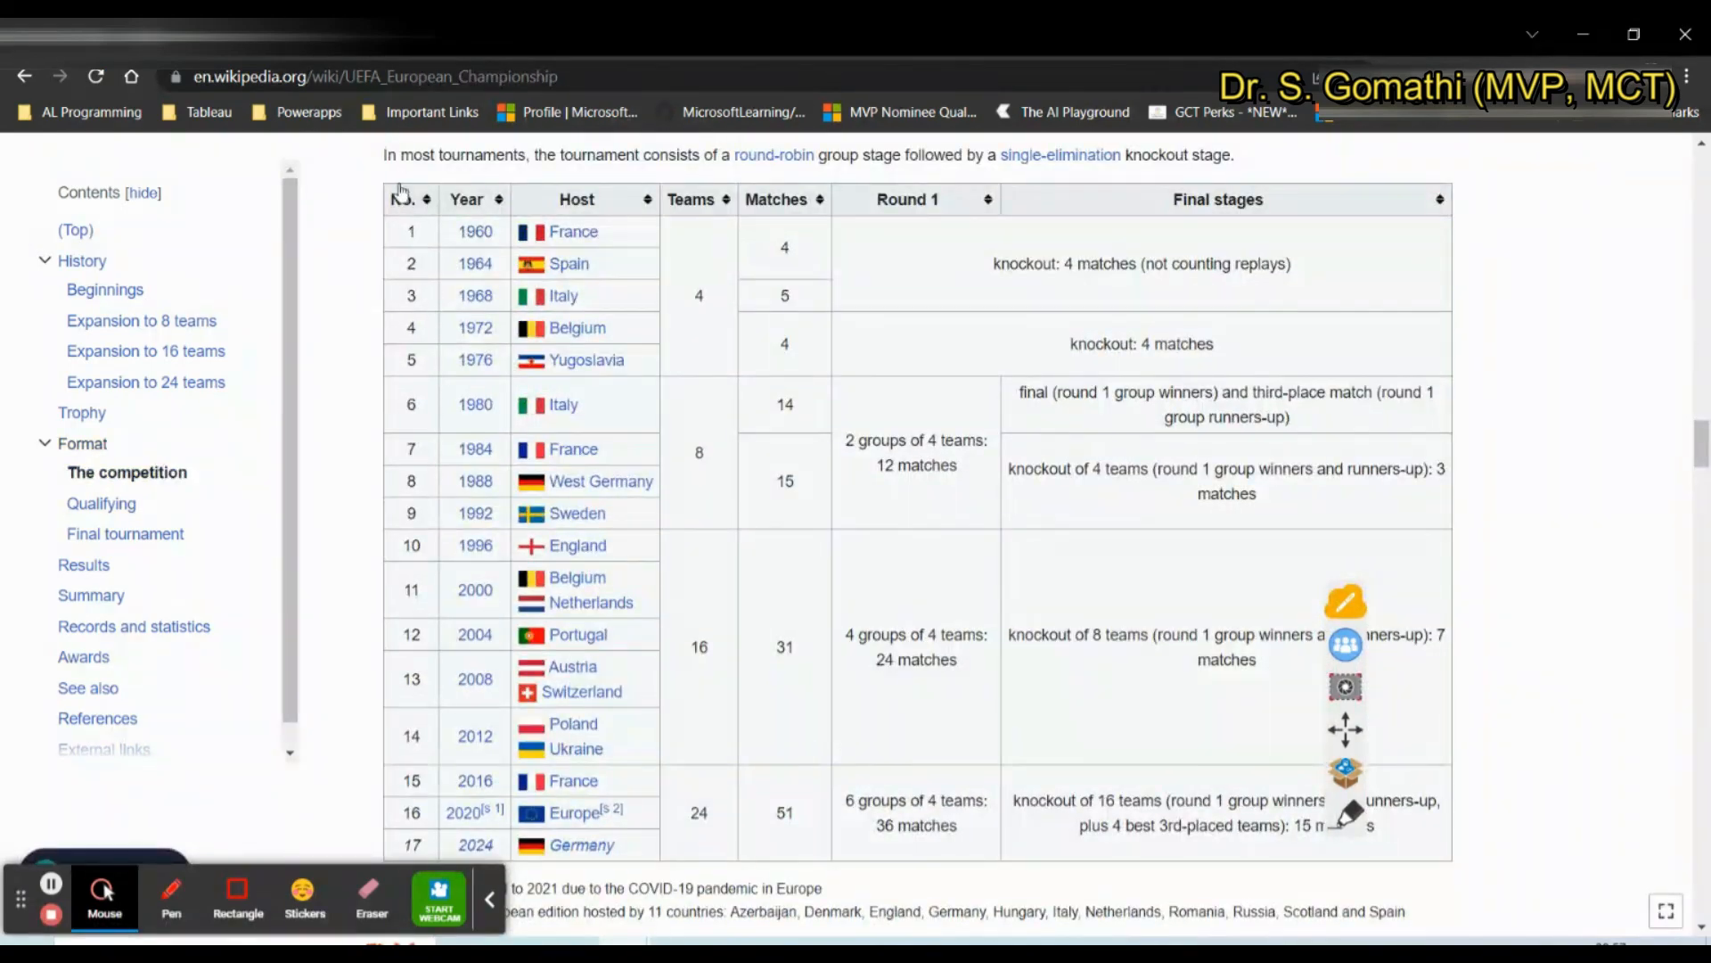
{"action": "scroll", "coordinate": [1442, 243], "scroll_direction": "down", "scroll_amount": 20}
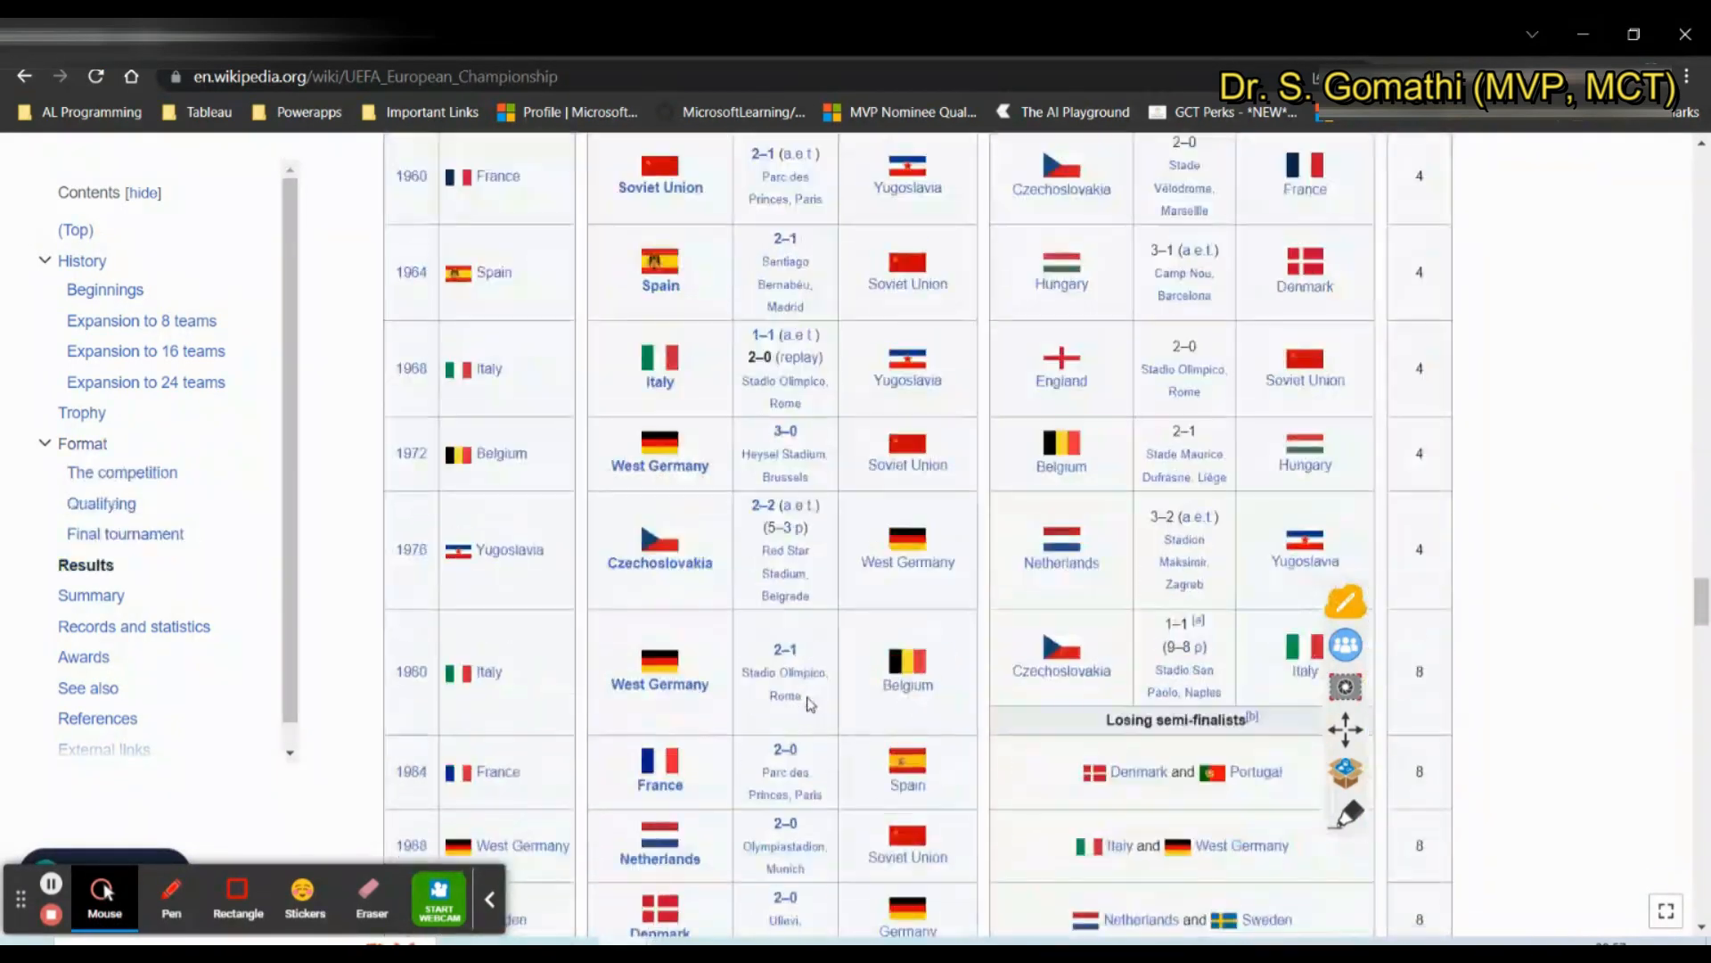
{"action": "scroll", "coordinate": [436, 493], "scroll_direction": "up", "scroll_amount": 6}
{"action": "scroll", "coordinate": [1233, 762], "scroll_direction": "down", "scroll_amount": 20}
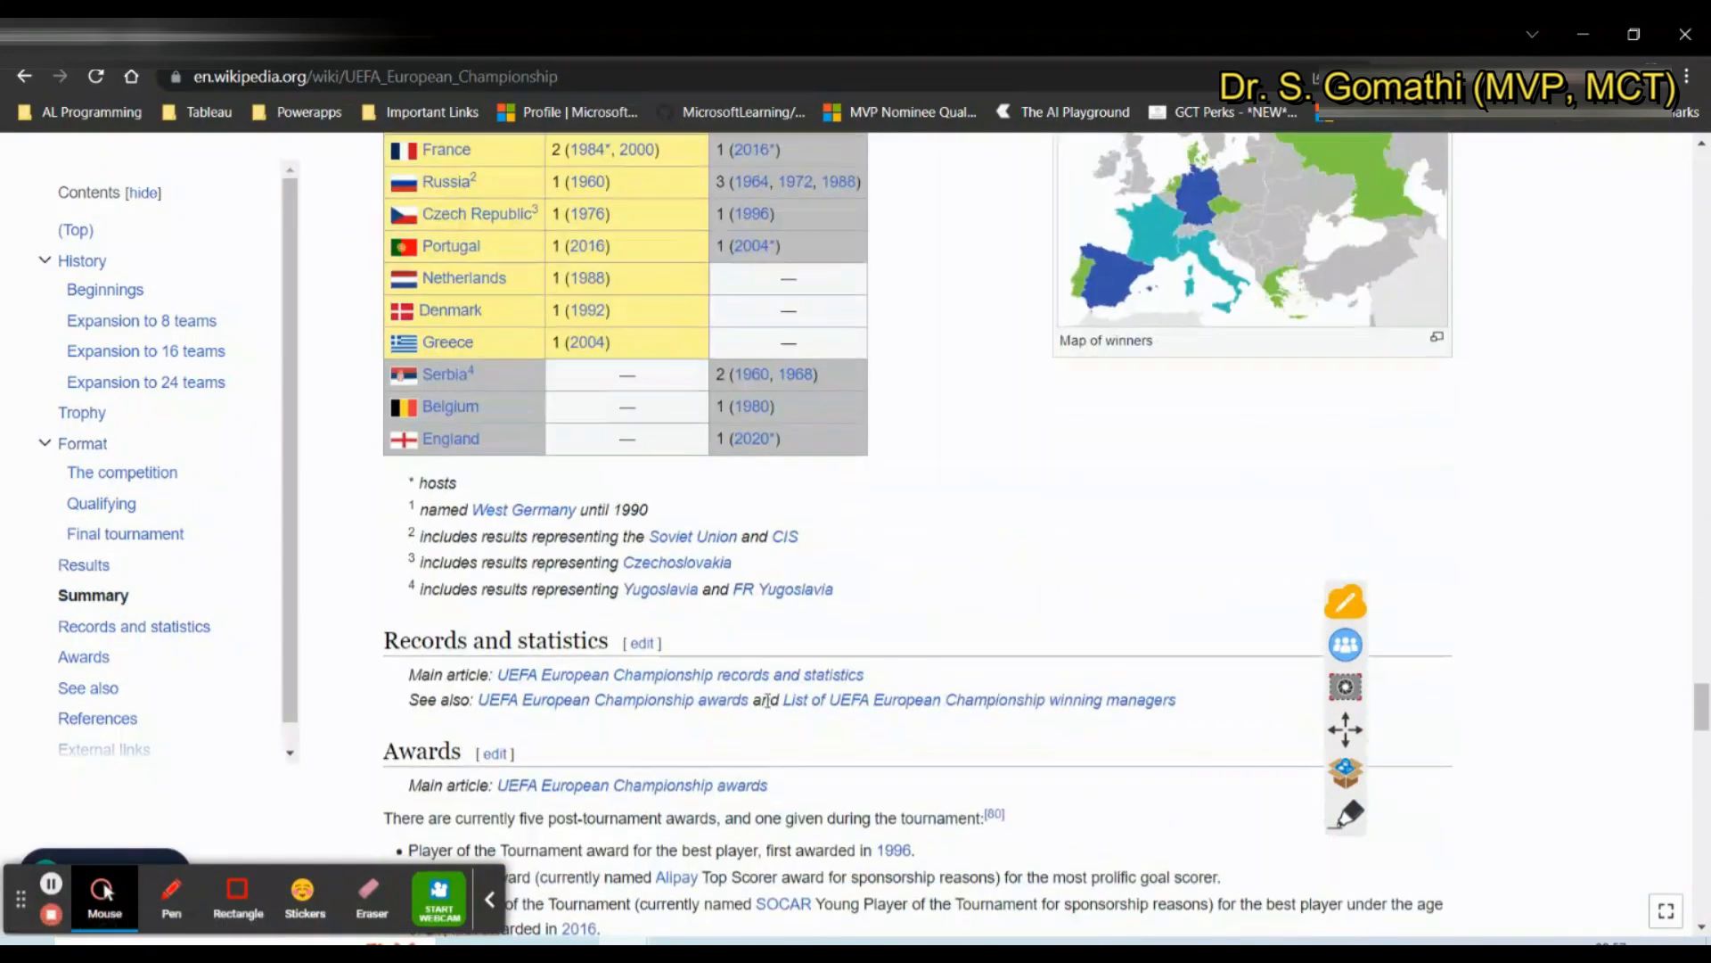
{"action": "left_click", "coordinate": [1591, 34]}
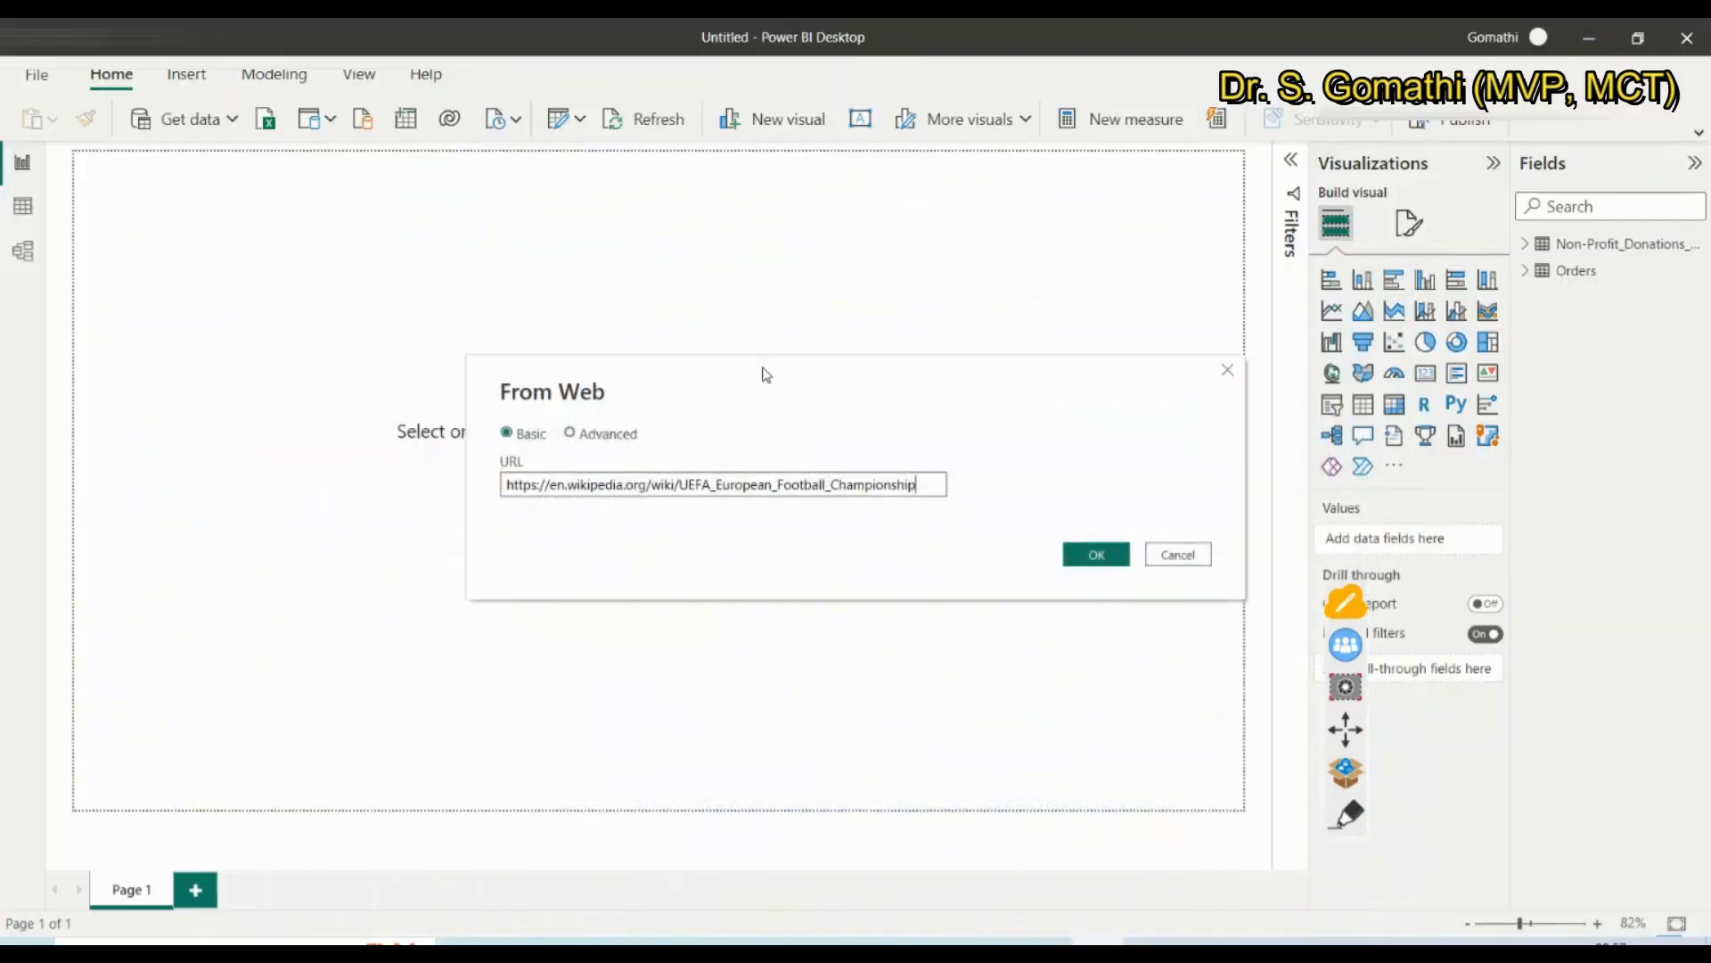
{"action": "left_click", "coordinate": [1093, 554]}
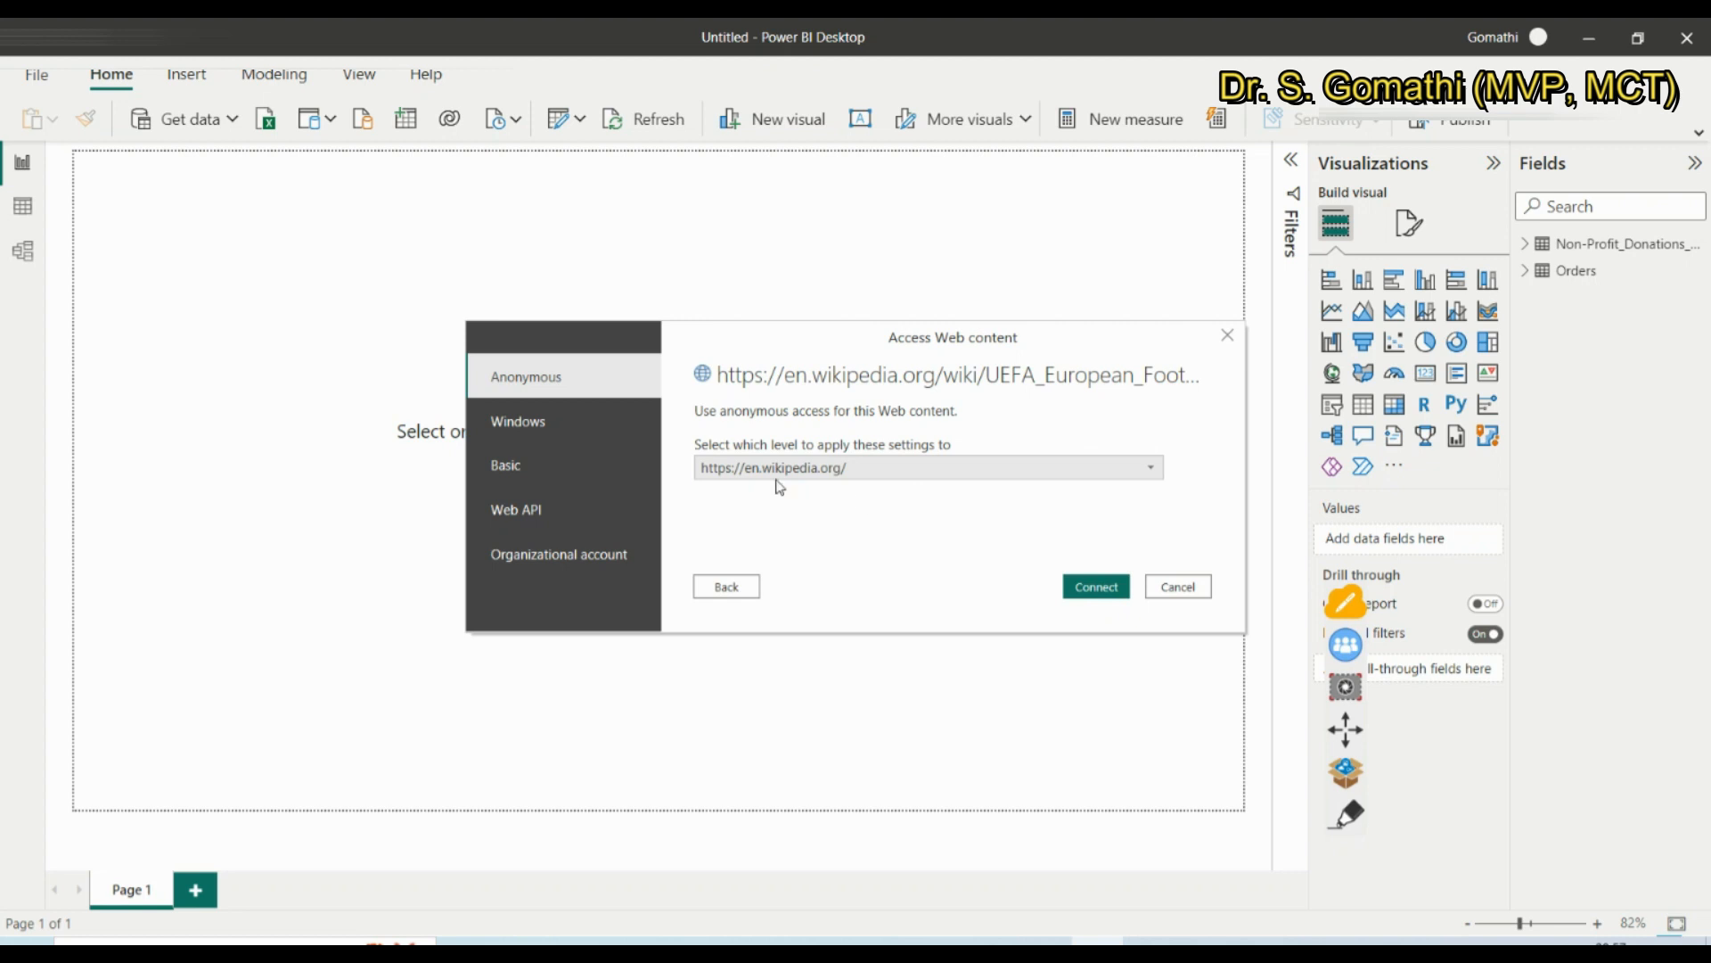
{"action": "left_click", "coordinate": [1095, 594]}
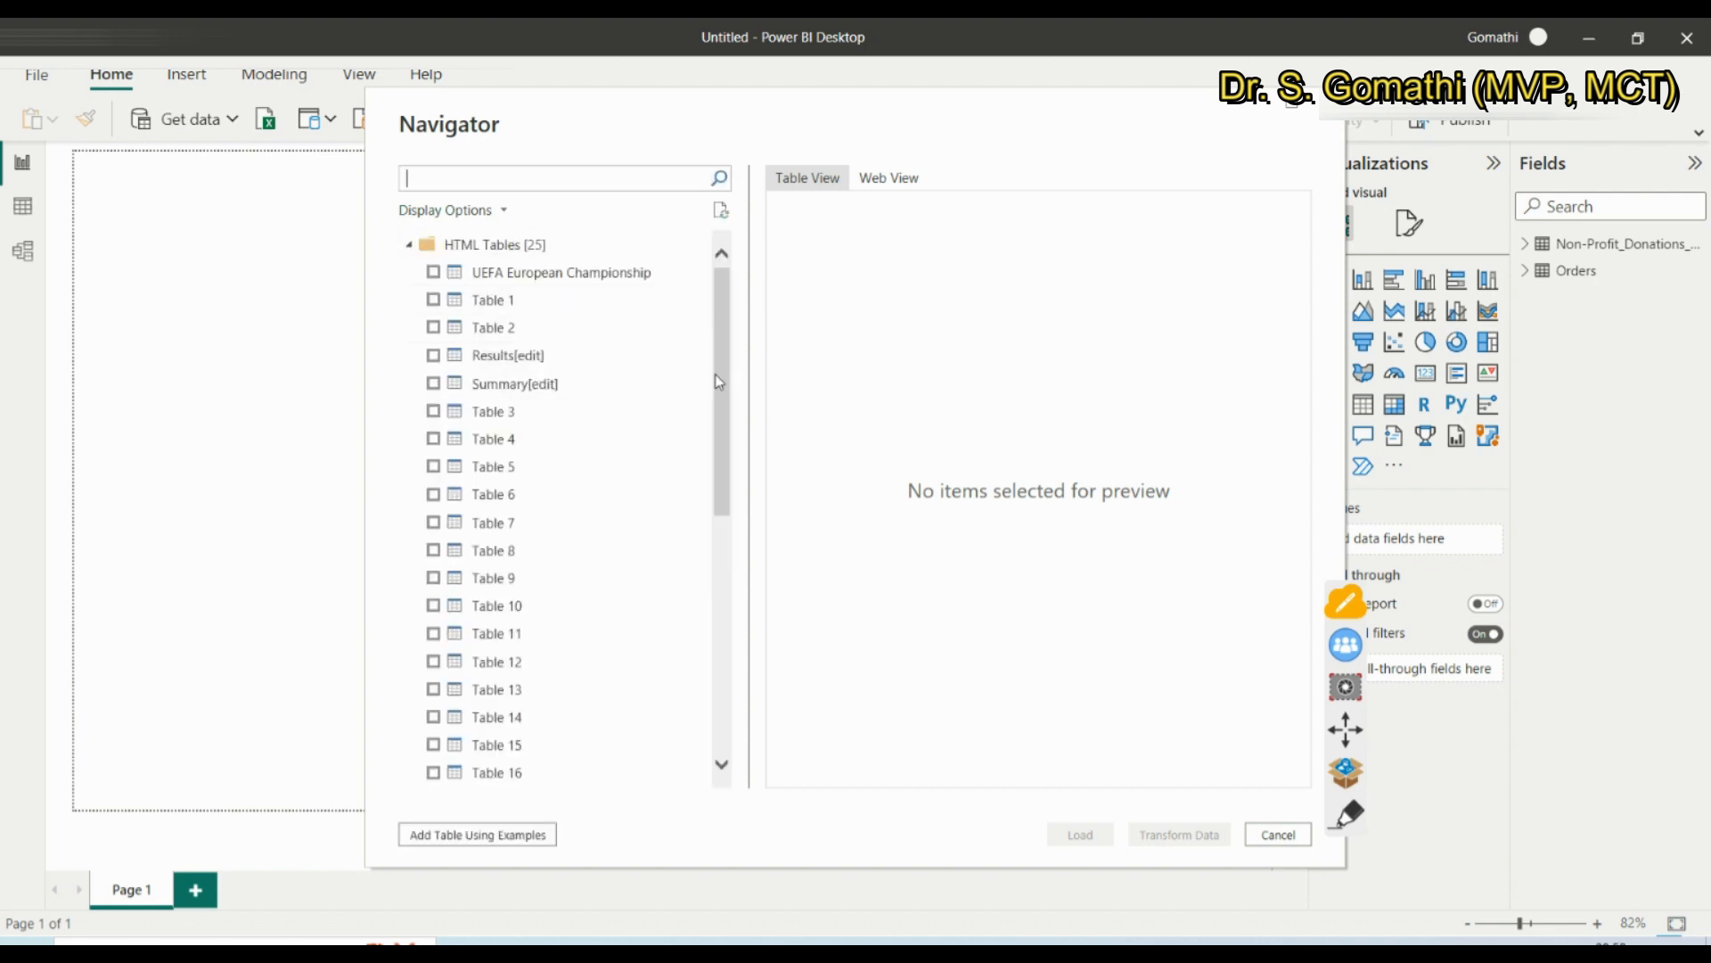
{"action": "left_click_drag", "start_coordinate": [718, 382], "coordinate": [758, 268]}
{"action": "left_click_drag", "start_coordinate": [726, 369], "coordinate": [722, 600]}
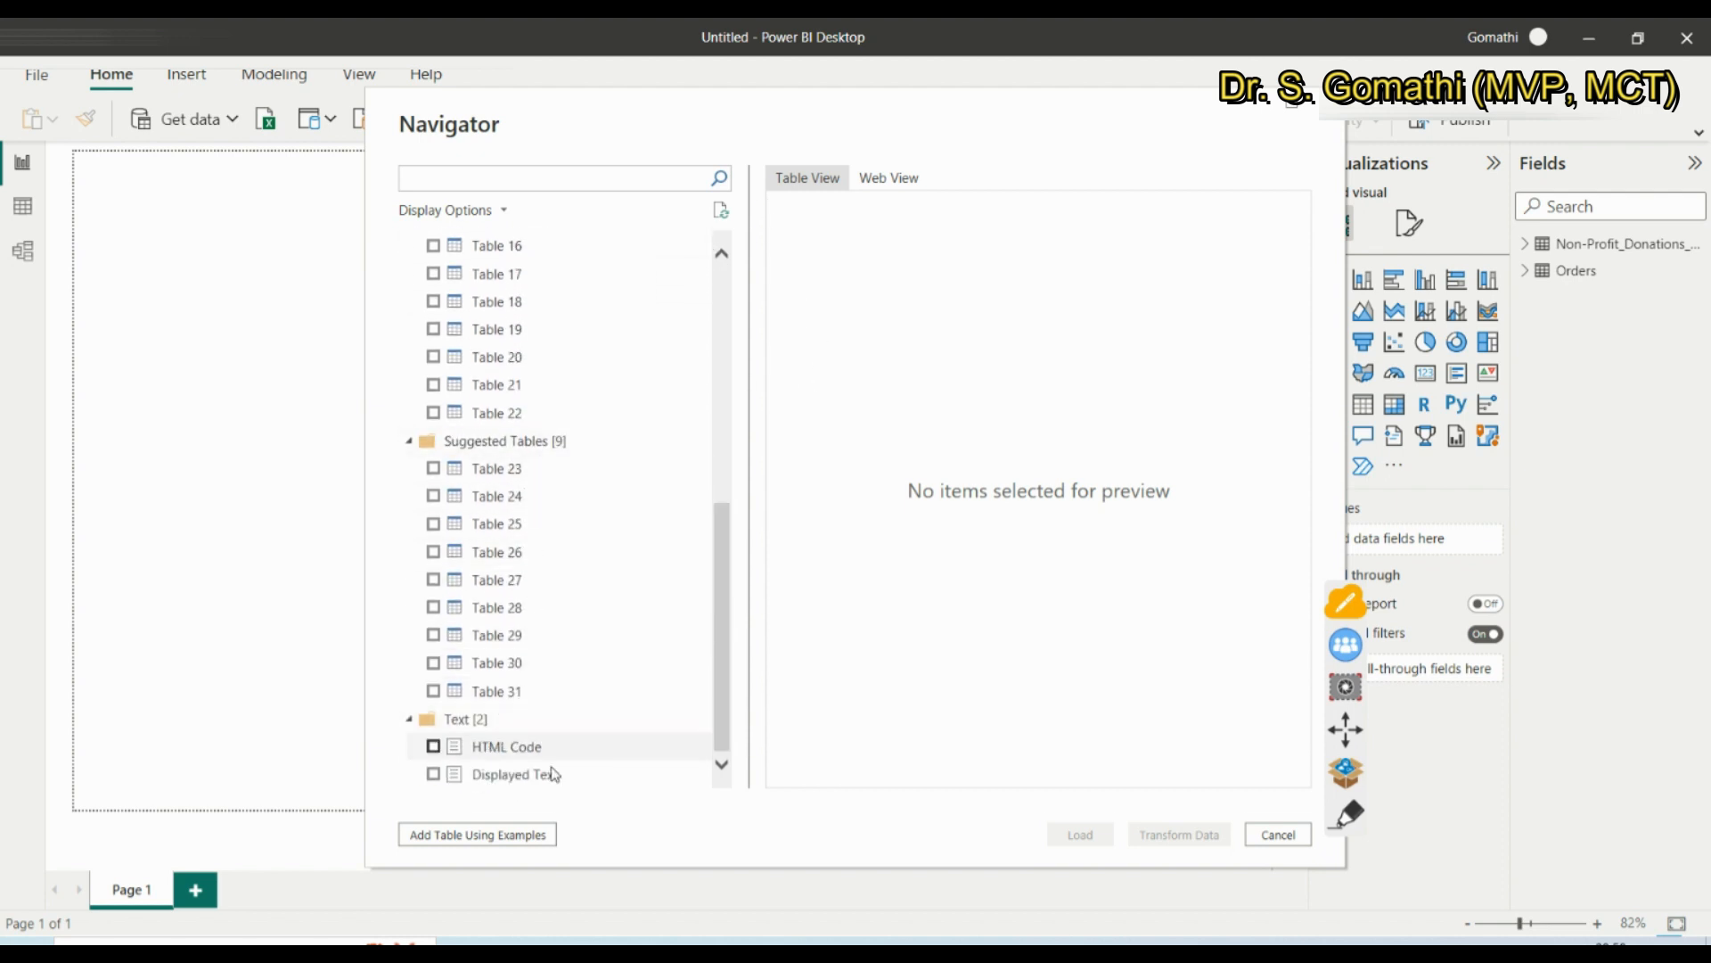
{"action": "scroll", "coordinate": [580, 638], "scroll_direction": "up", "scroll_amount": 6}
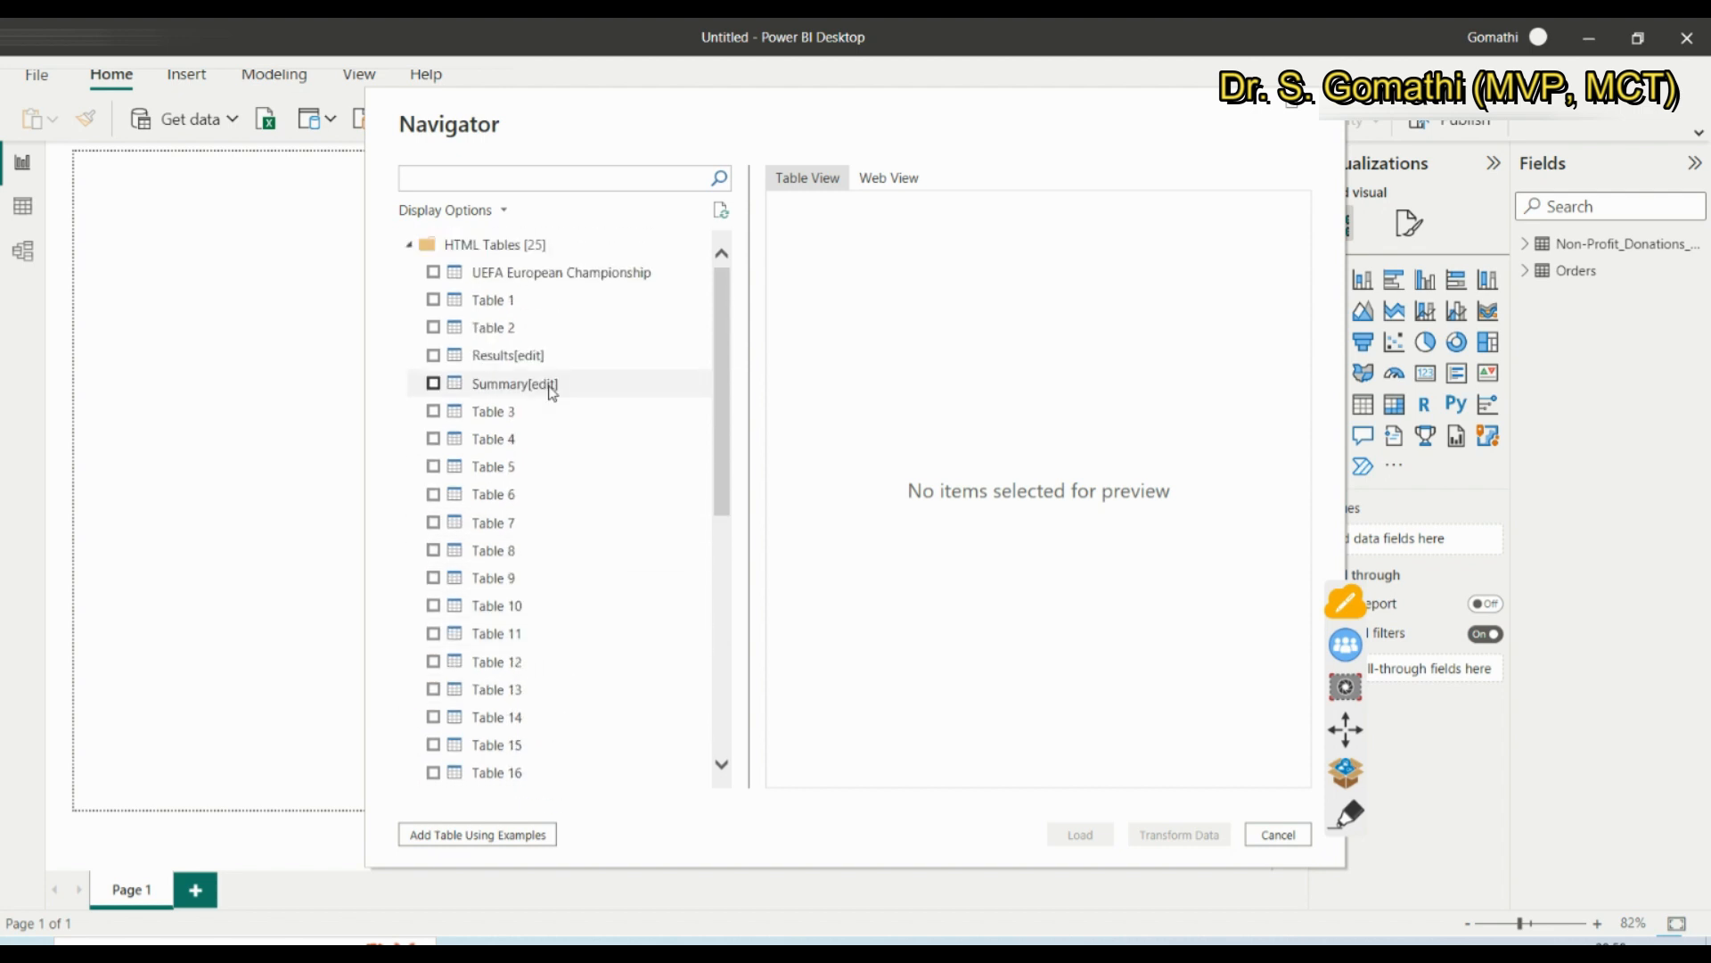
Preview the UEFA European Championship, Results[edit] and Summary[edit] tables in turn, clearing each selection
{"action": "left_click", "coordinate": [434, 272]}
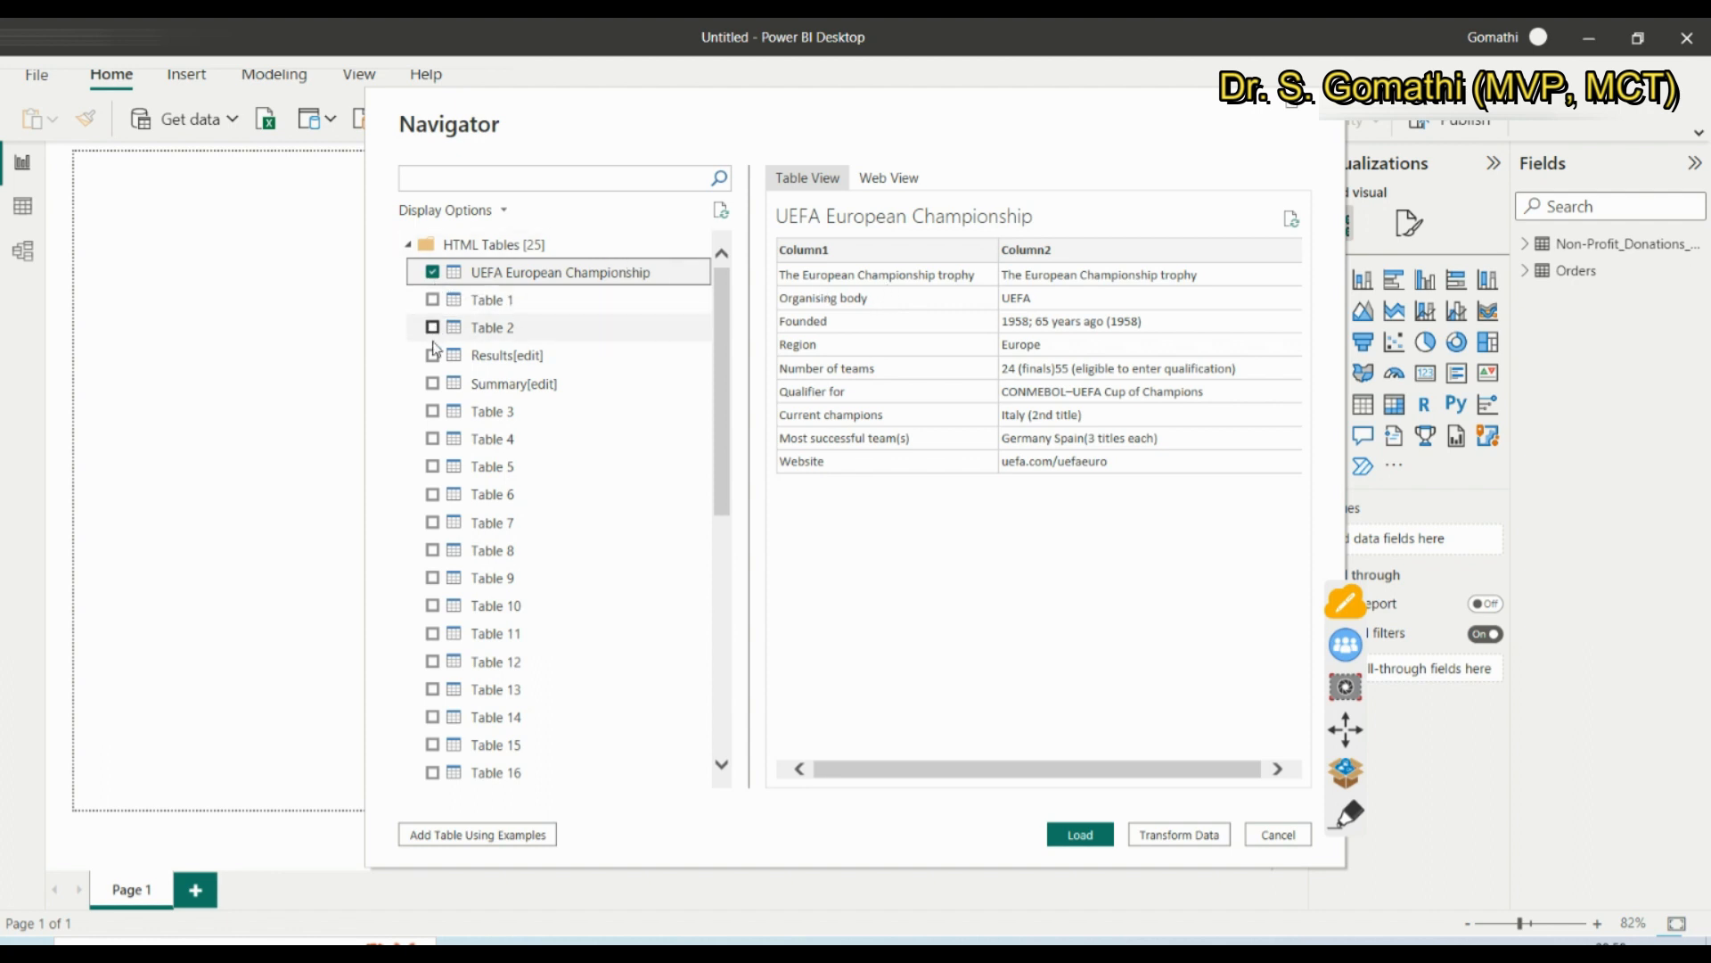
{"action": "left_click", "coordinate": [434, 274]}
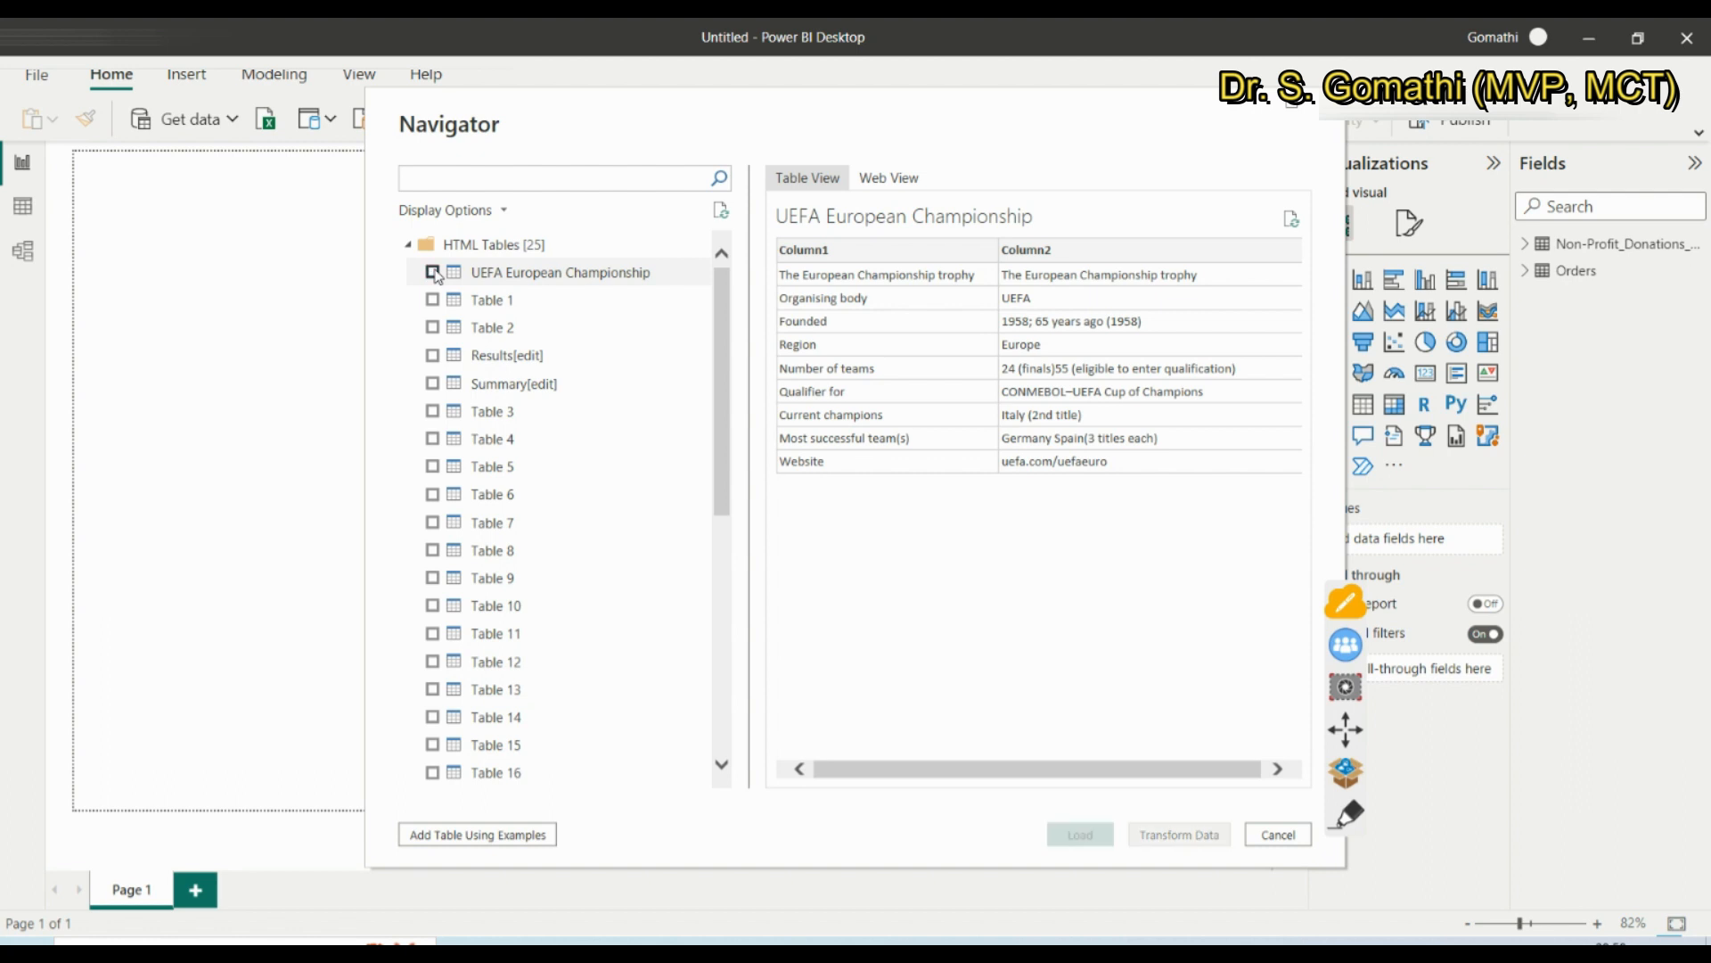
{"action": "left_click", "coordinate": [434, 357]}
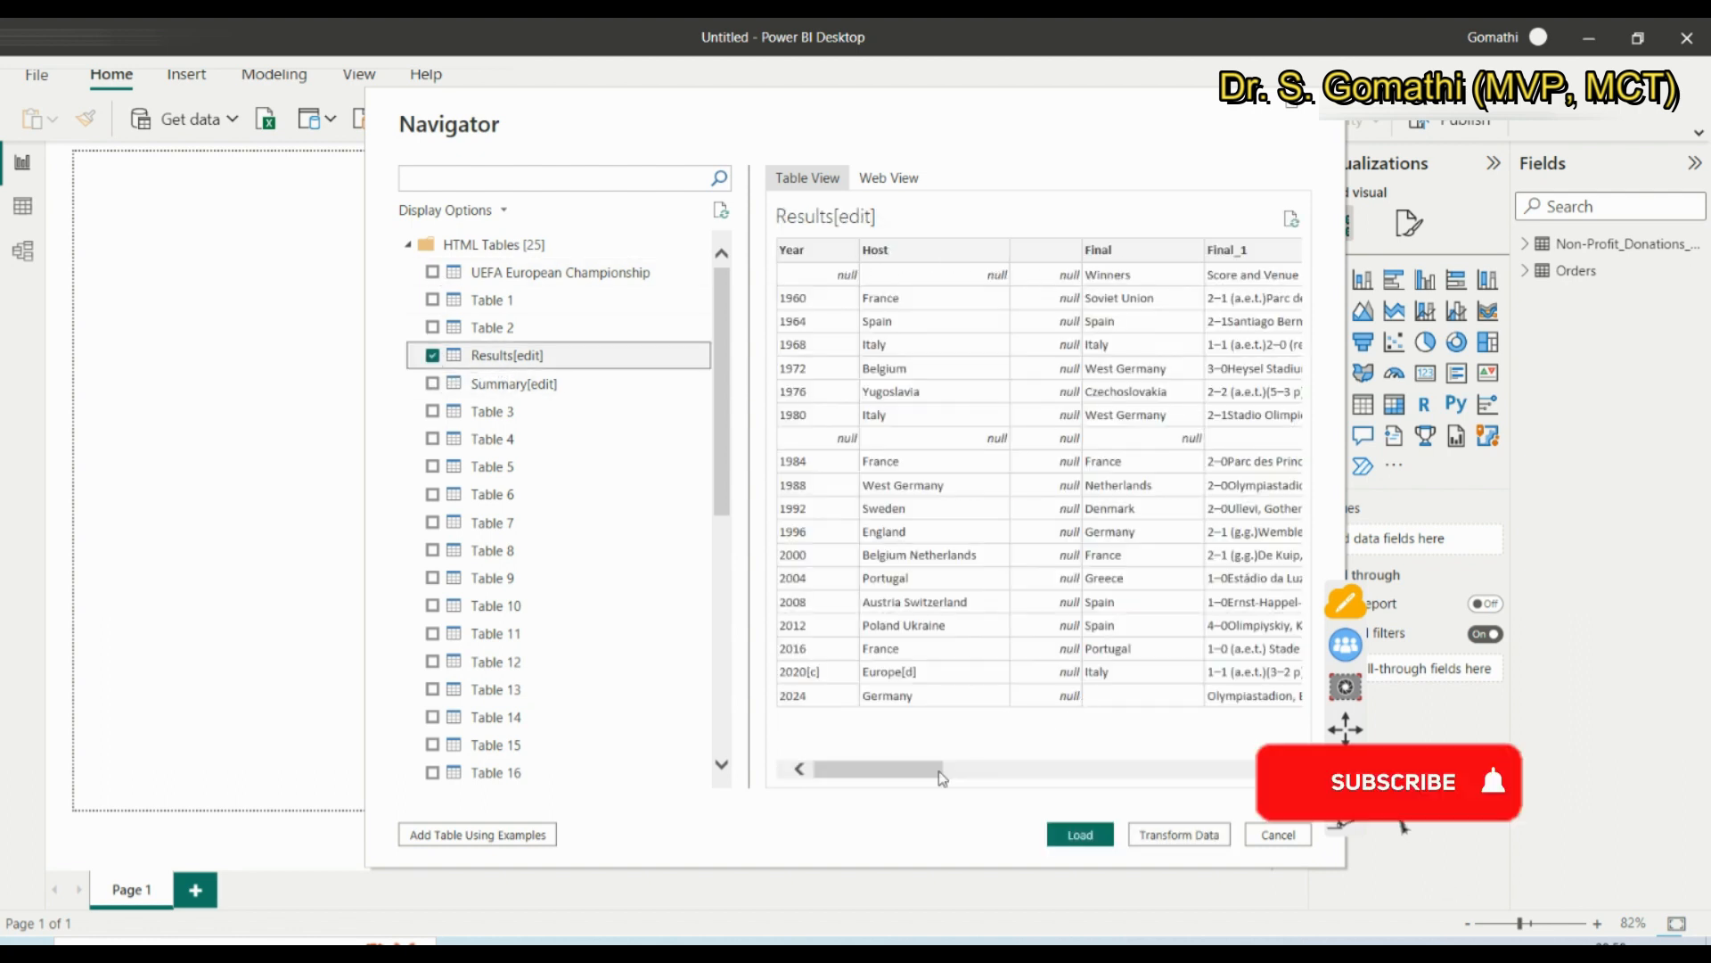
{"action": "mouse_move", "coordinate": [916, 776]}
{"action": "left_mouse_down"}
{"action": "mouse_move", "coordinate": [1212, 759]}
{"action": "mouse_move", "coordinate": [934, 774]}
{"action": "left_mouse_up"}
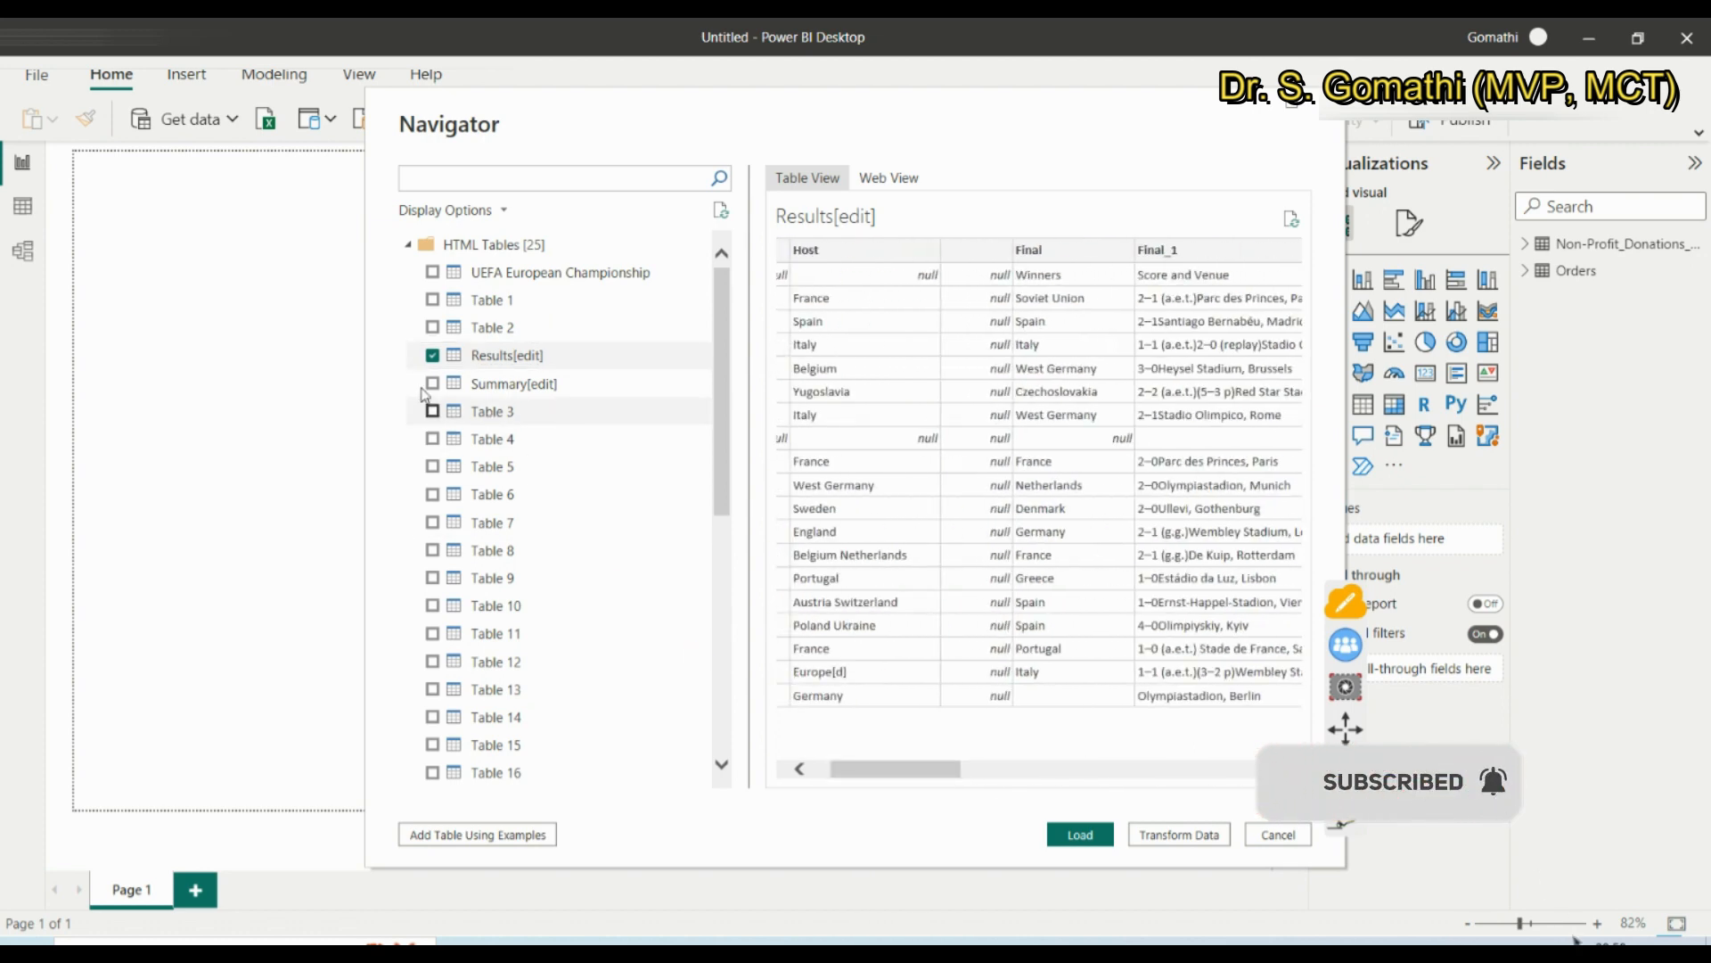
{"action": "left_click", "coordinate": [432, 355]}
{"action": "left_click", "coordinate": [433, 383]}
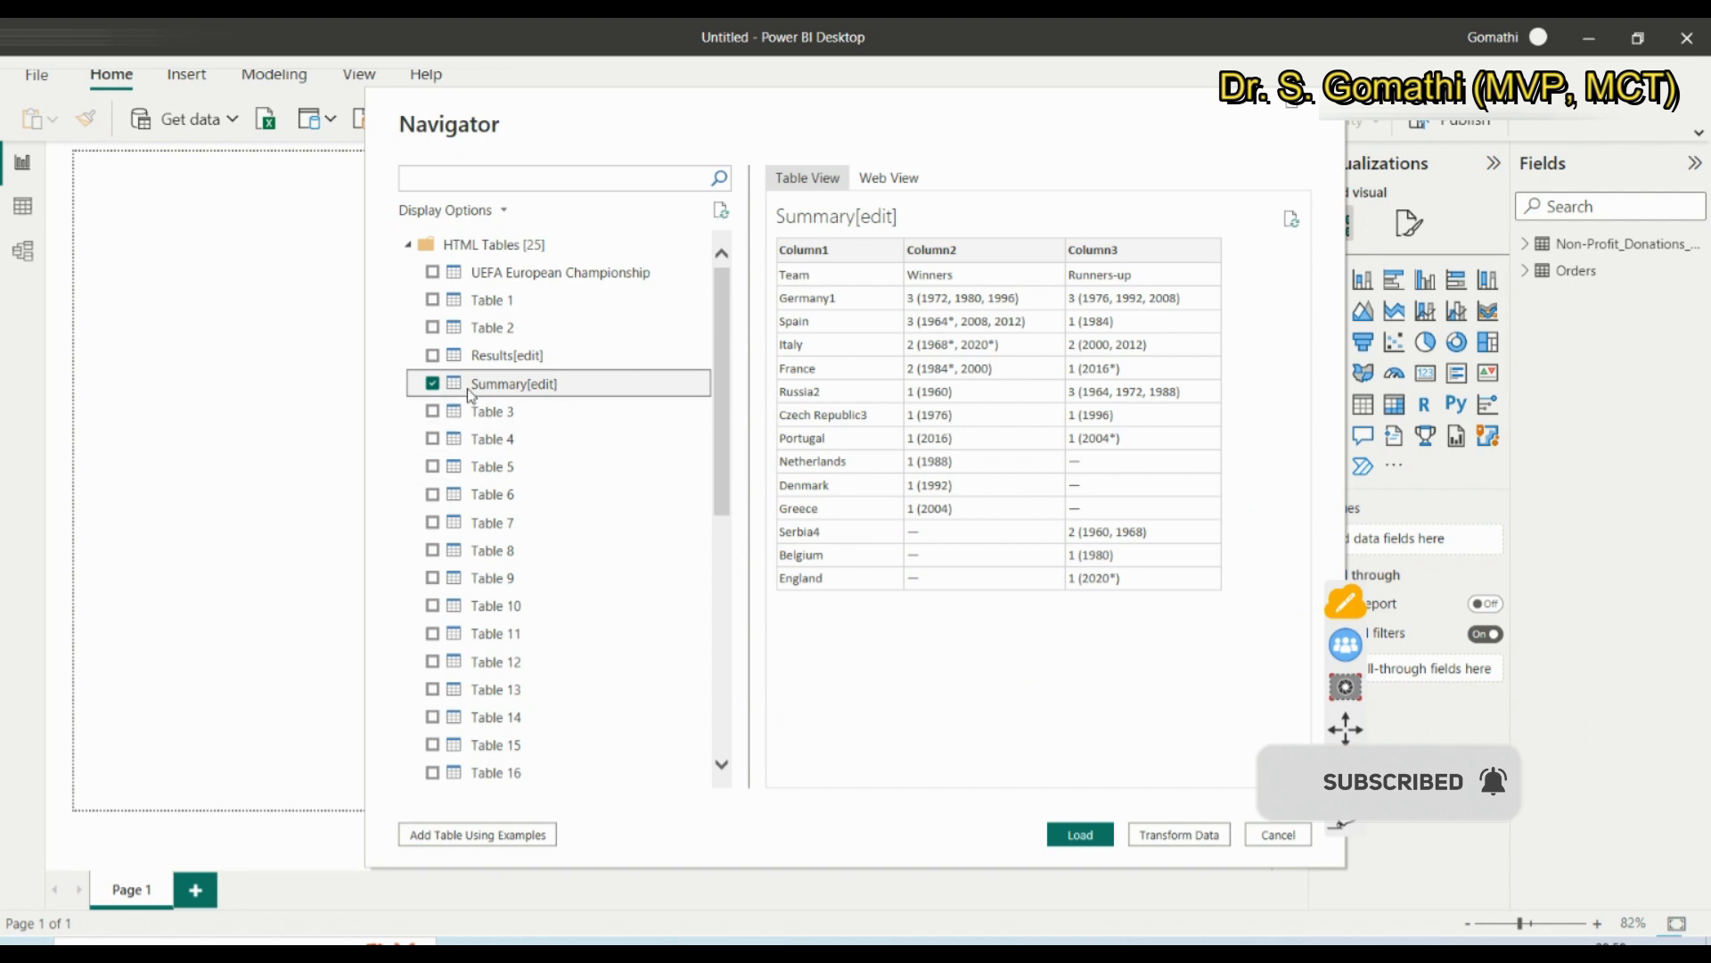
{"action": "left_click", "coordinate": [433, 383]}
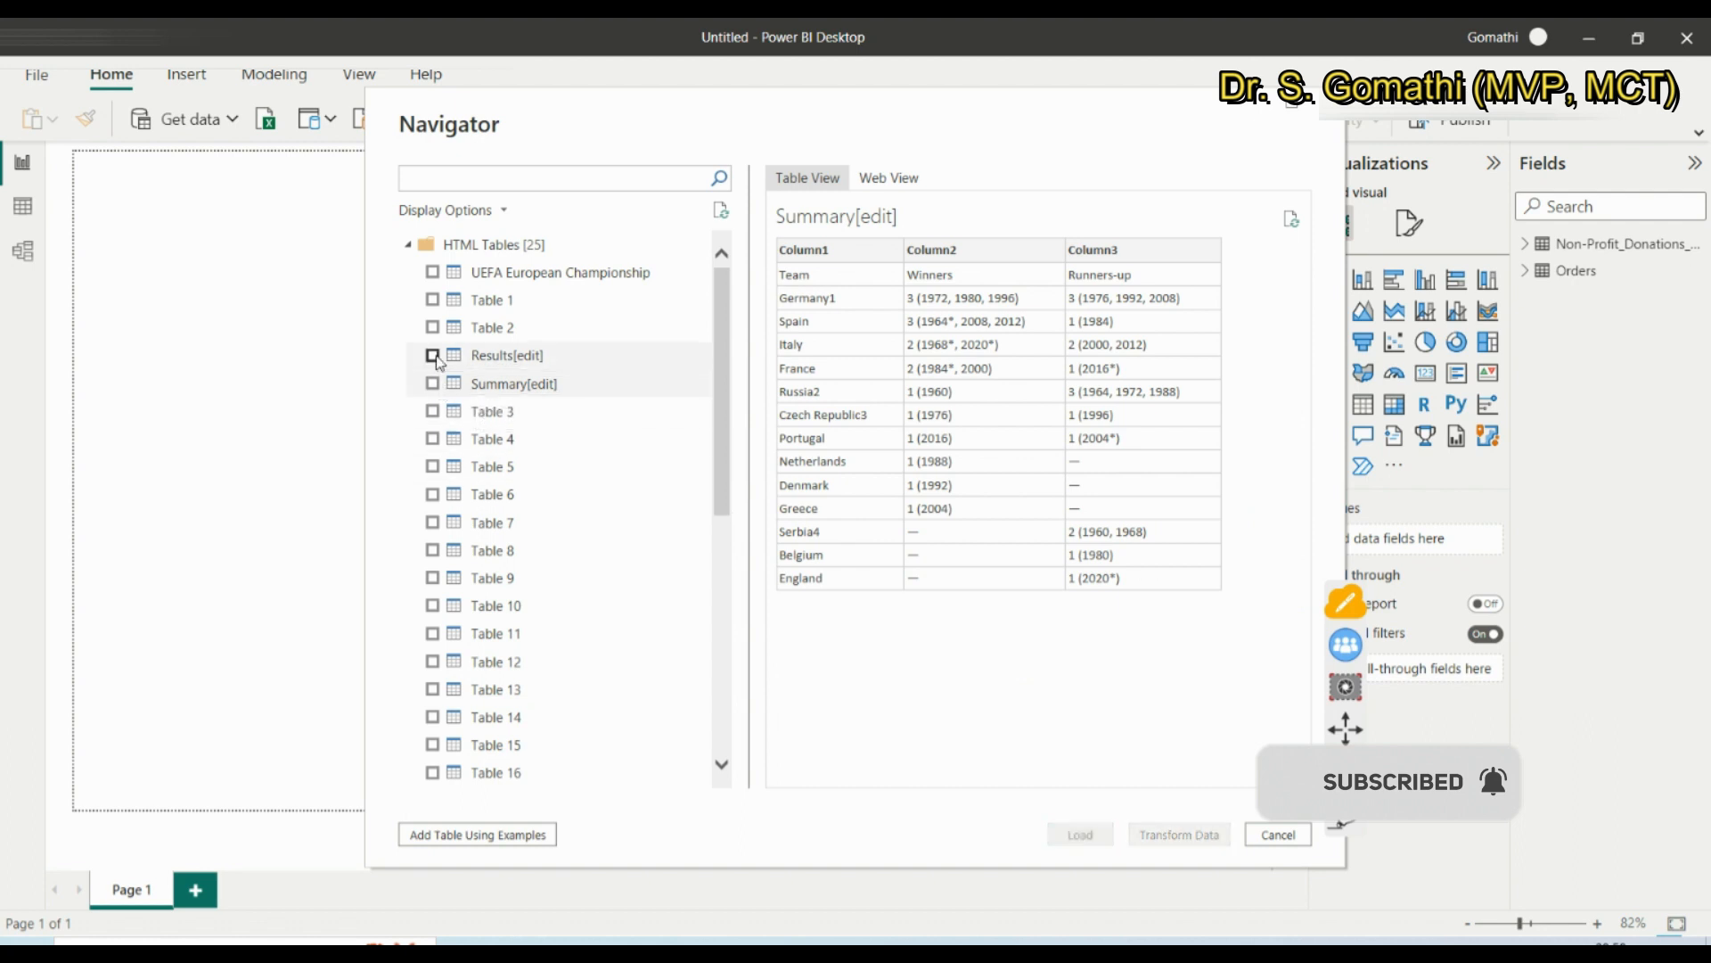
Compare the table view of Results[edit] with the web view of the page, and select Results[edit] for import
{"action": "left_click", "coordinate": [443, 357]}
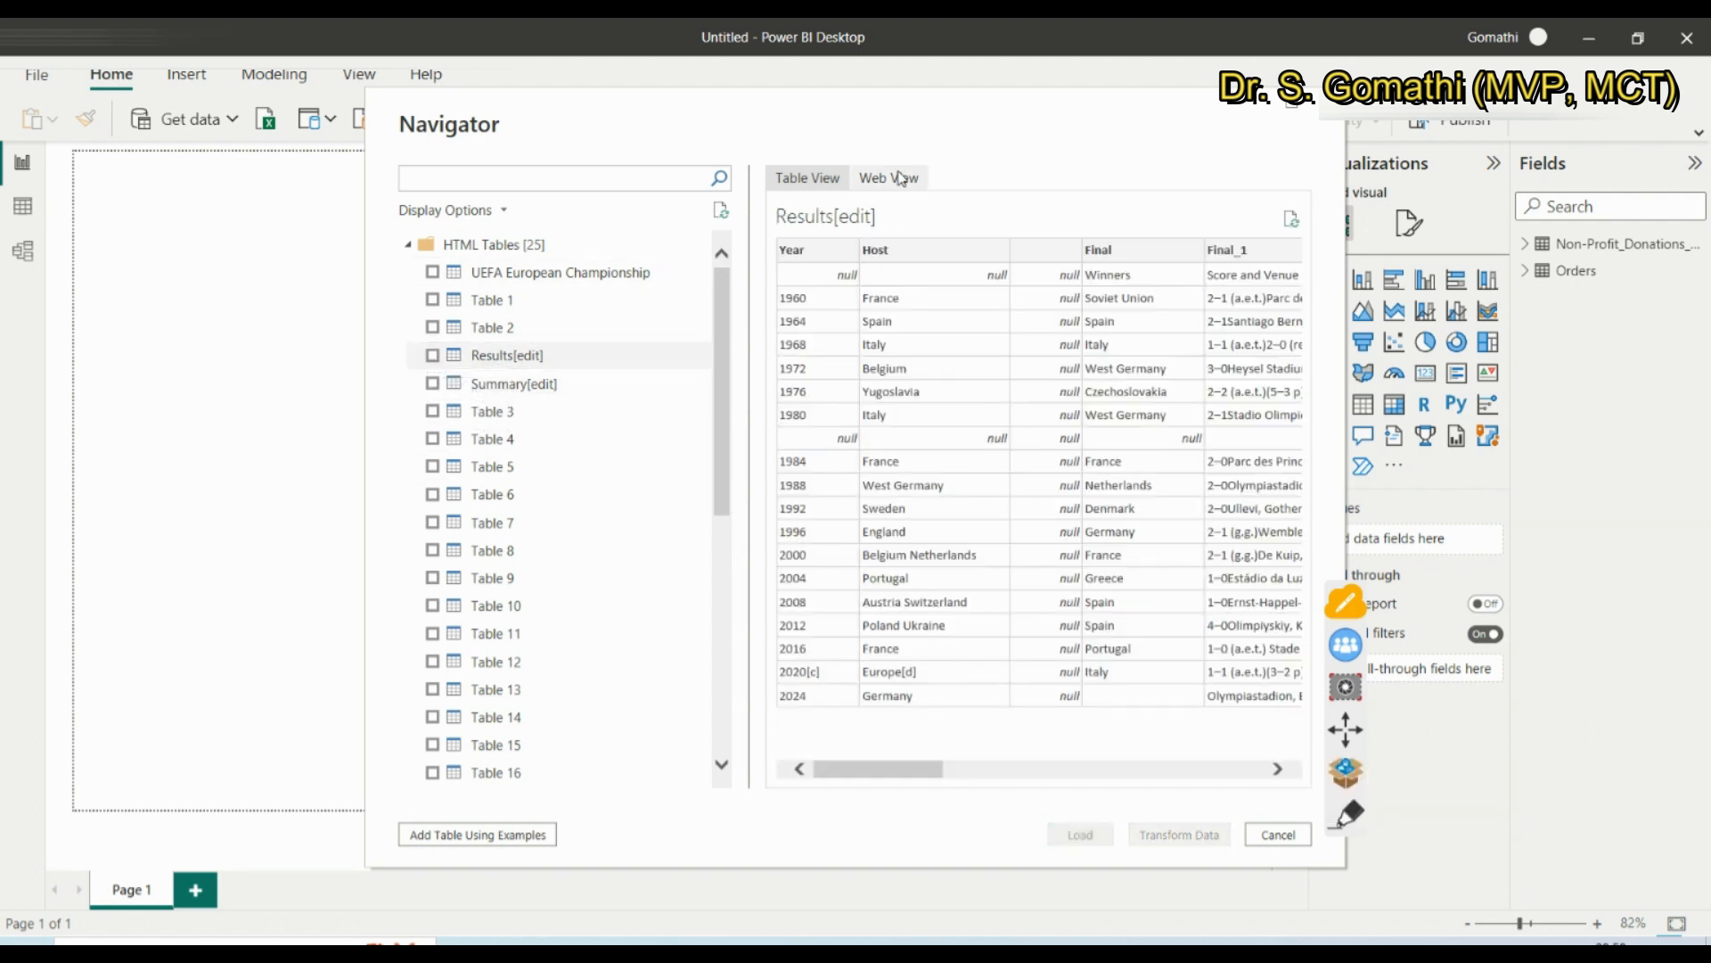
{"action": "left_click", "coordinate": [902, 178]}
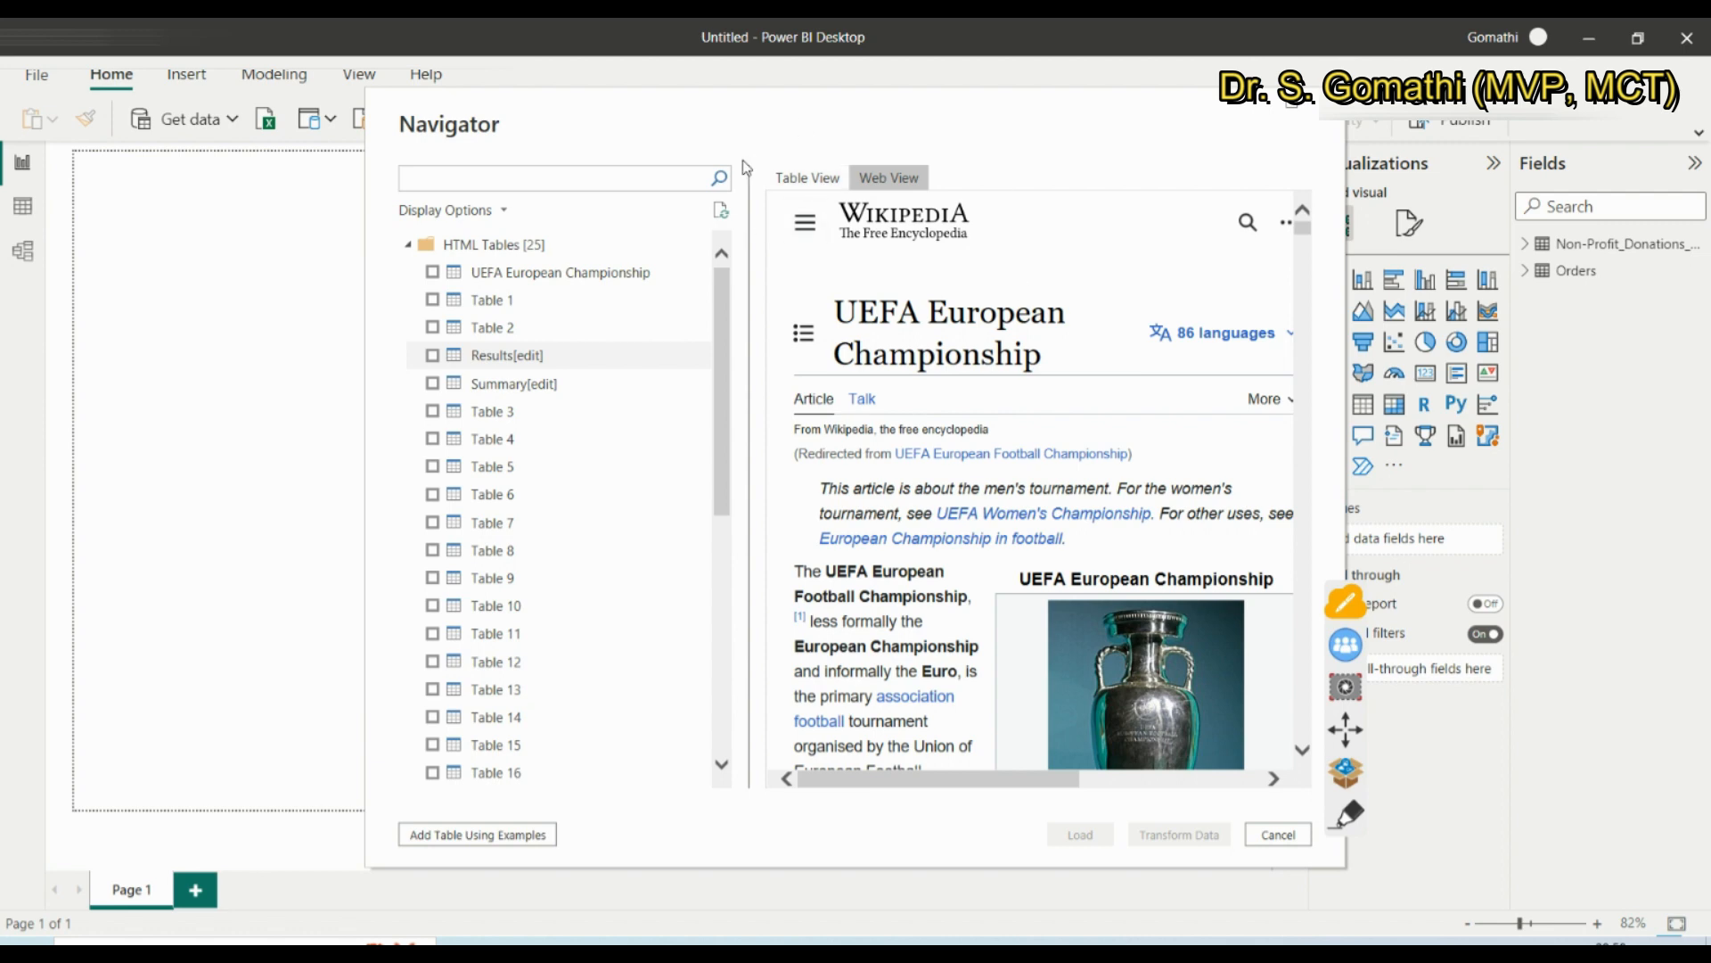
{"action": "left_click", "coordinate": [810, 185]}
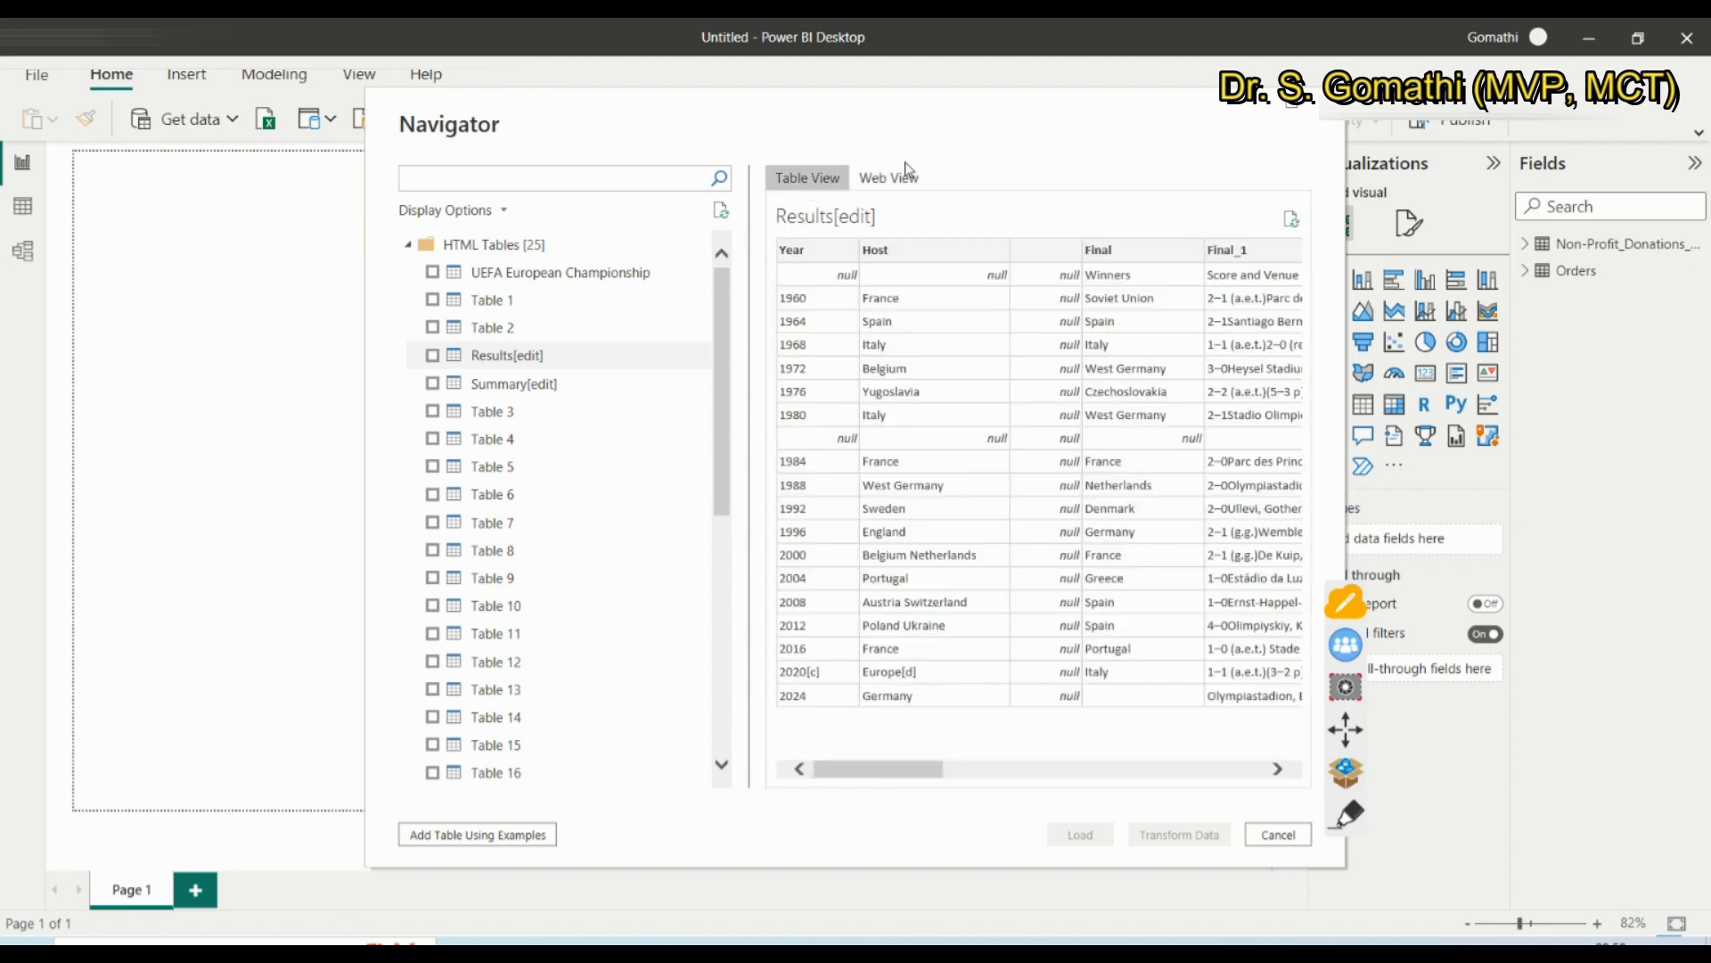
{"action": "left_click", "coordinate": [888, 179]}
{"action": "left_click", "coordinate": [798, 183]}
{"action": "left_click", "coordinate": [887, 179]}
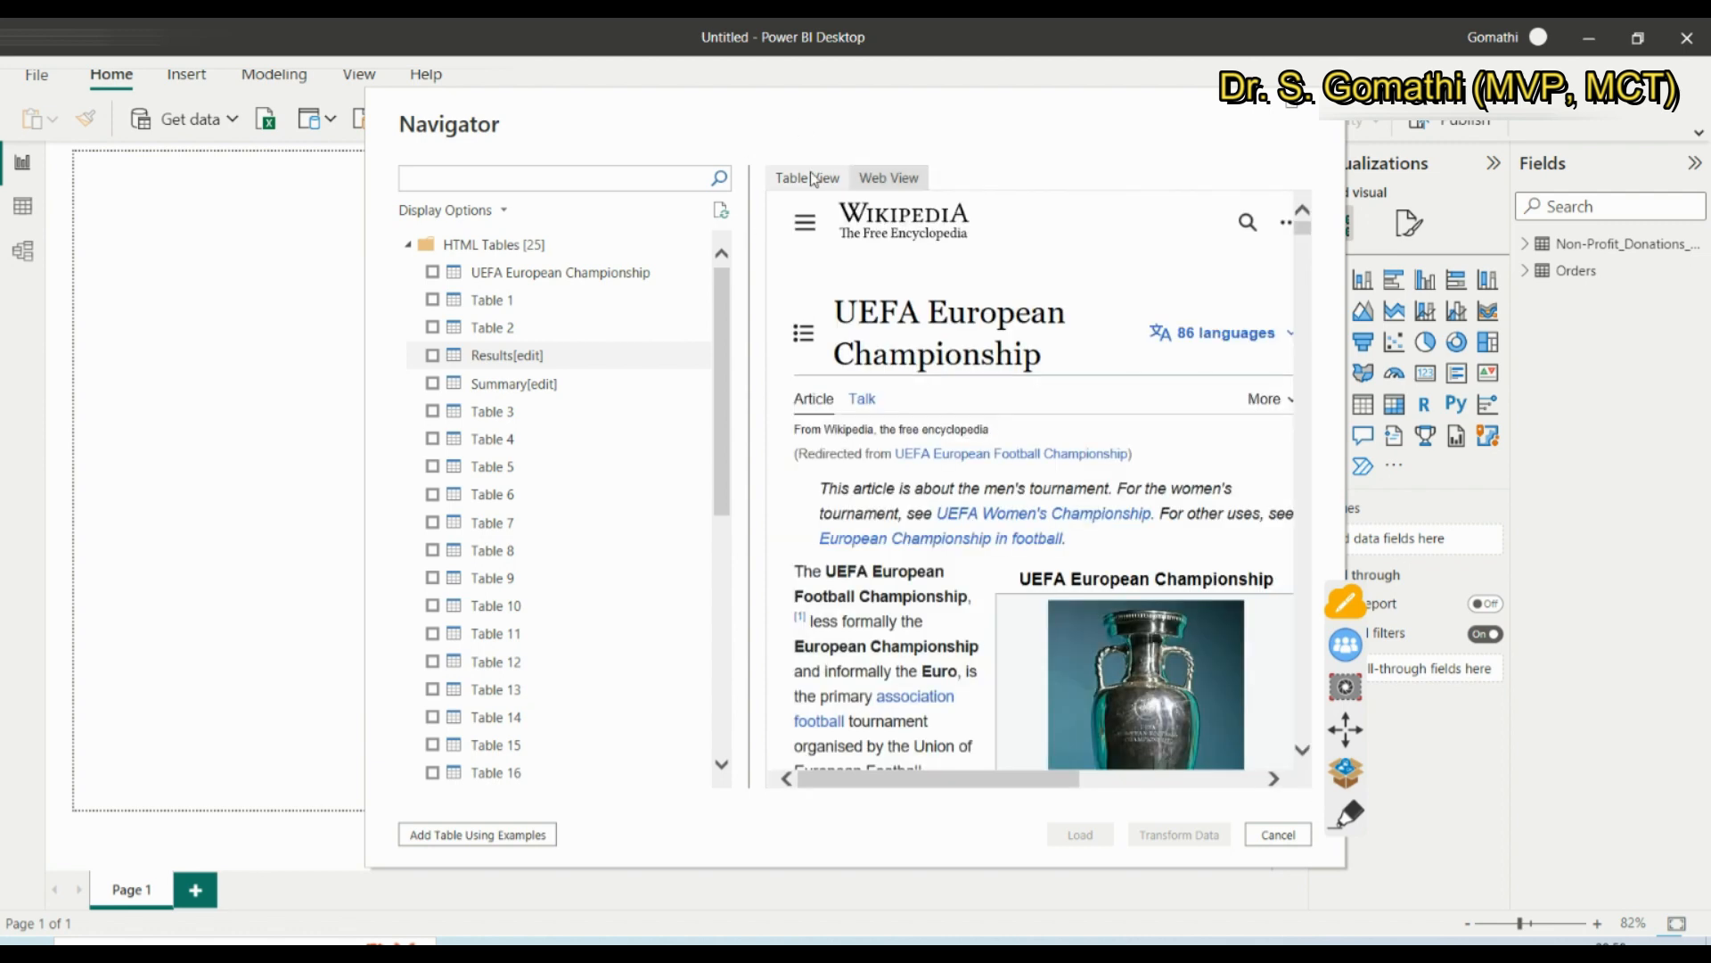
{"action": "left_click", "coordinate": [810, 178]}
{"action": "left_click", "coordinate": [910, 176]}
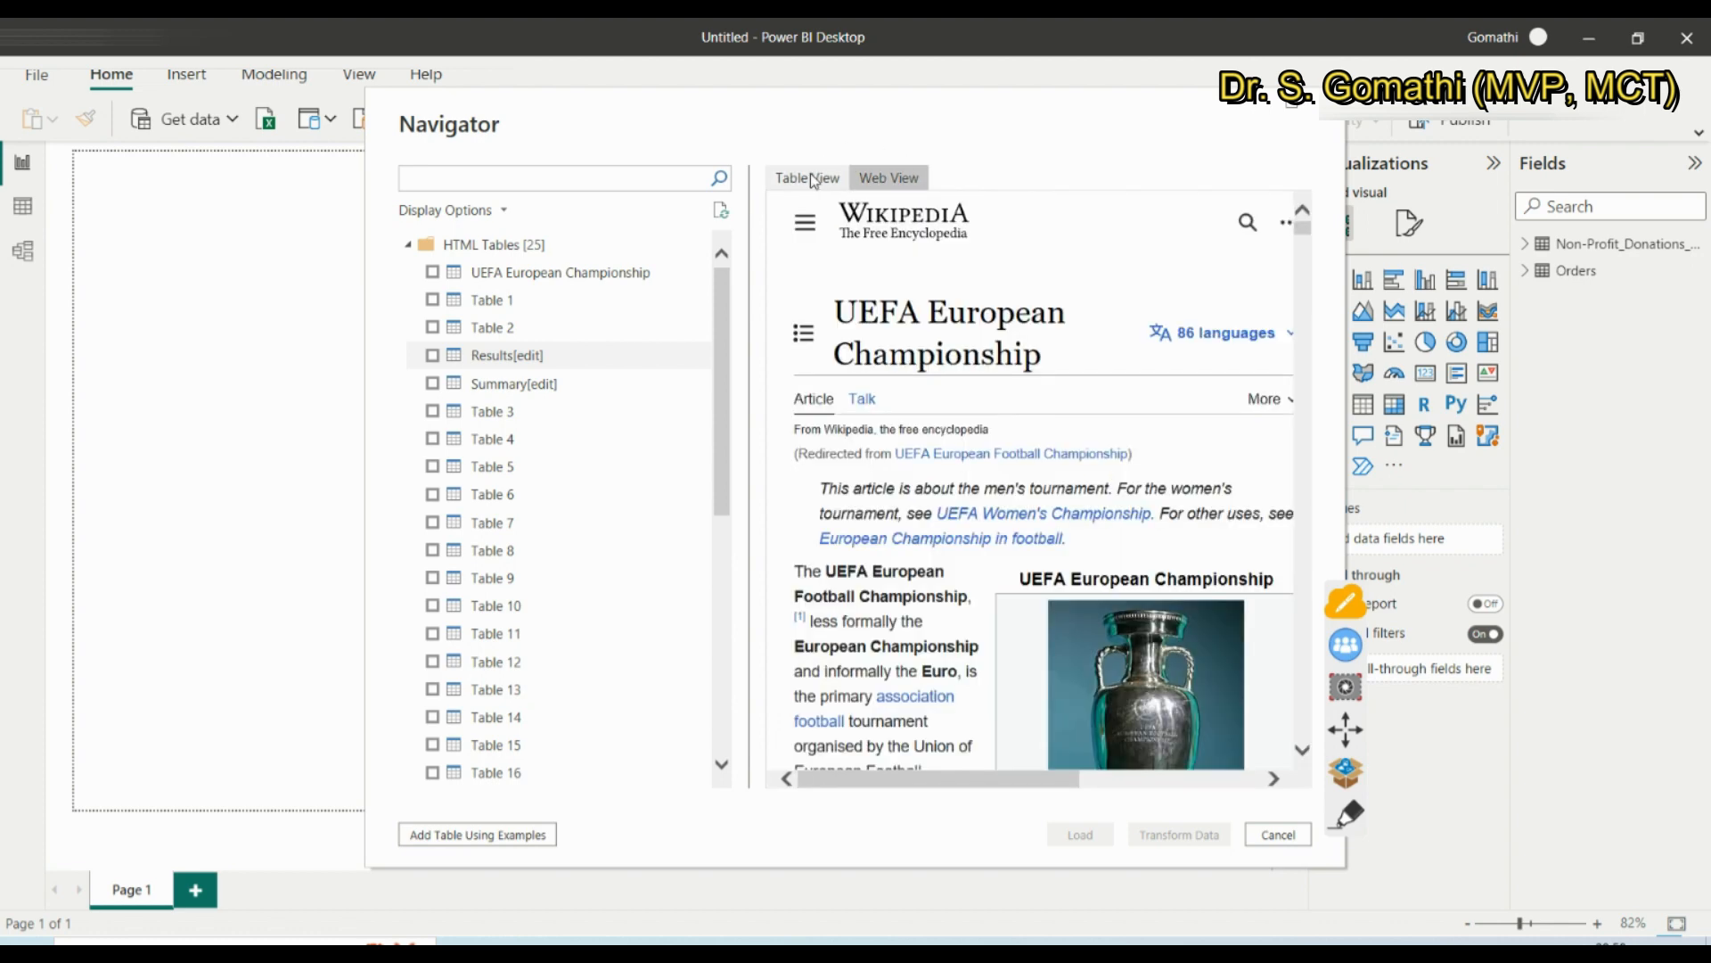
{"action": "left_click", "coordinate": [812, 179]}
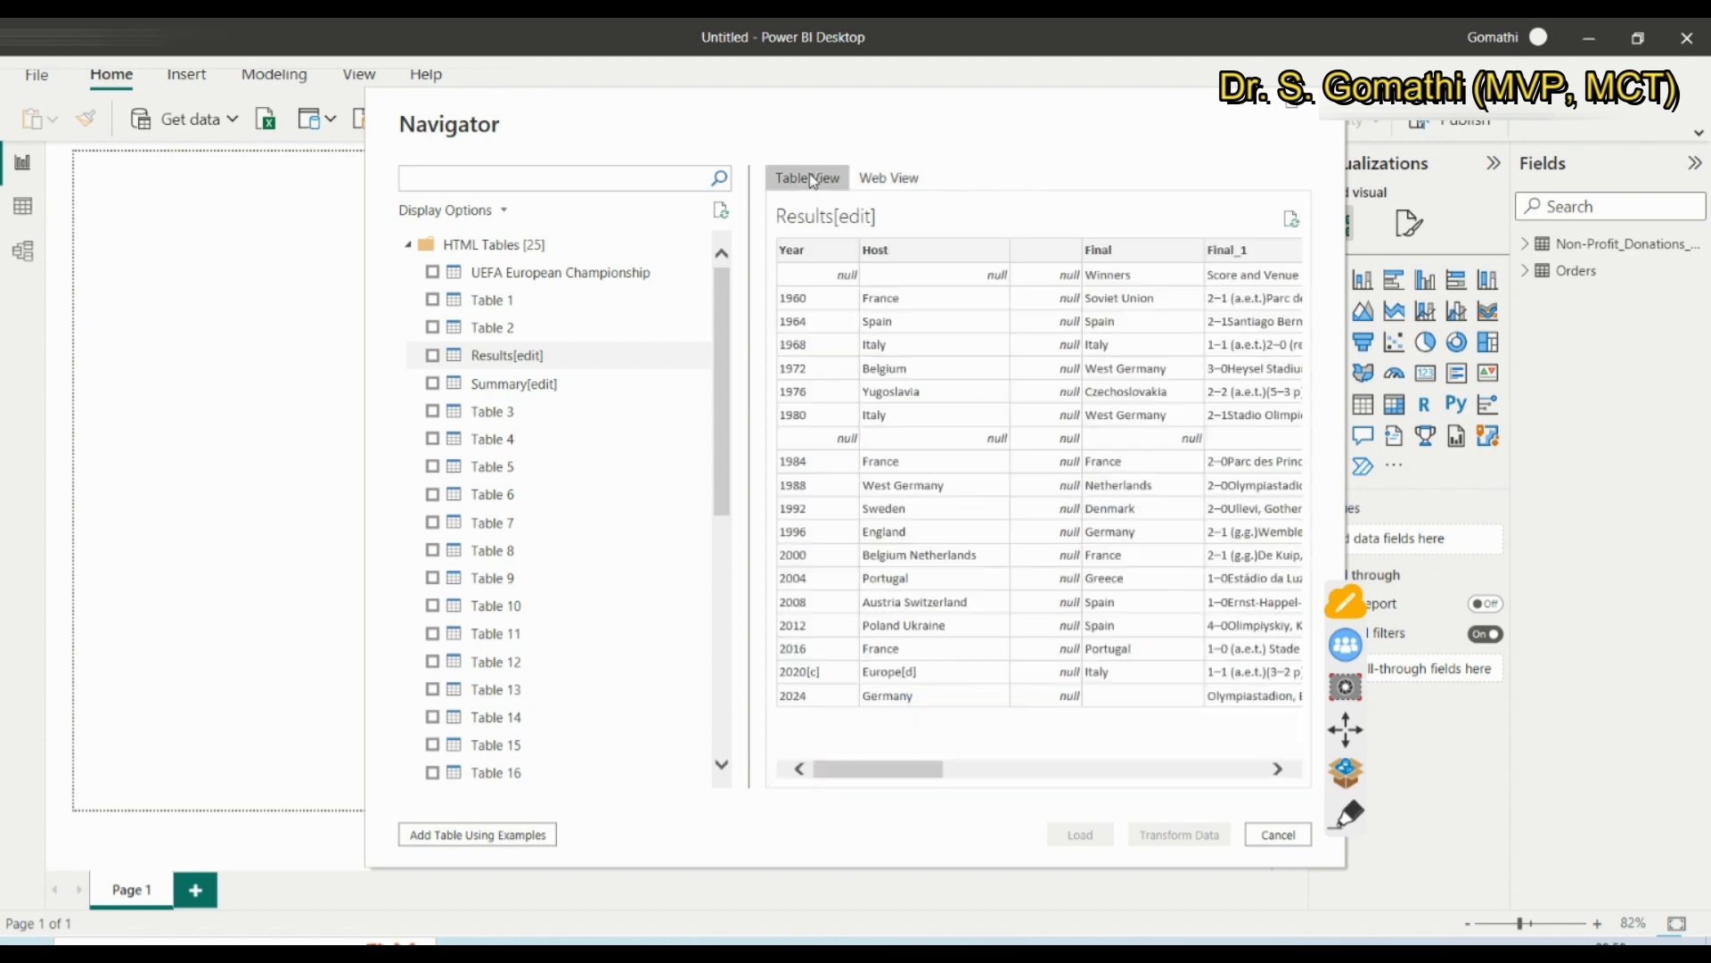
{"action": "left_click", "coordinate": [433, 356]}
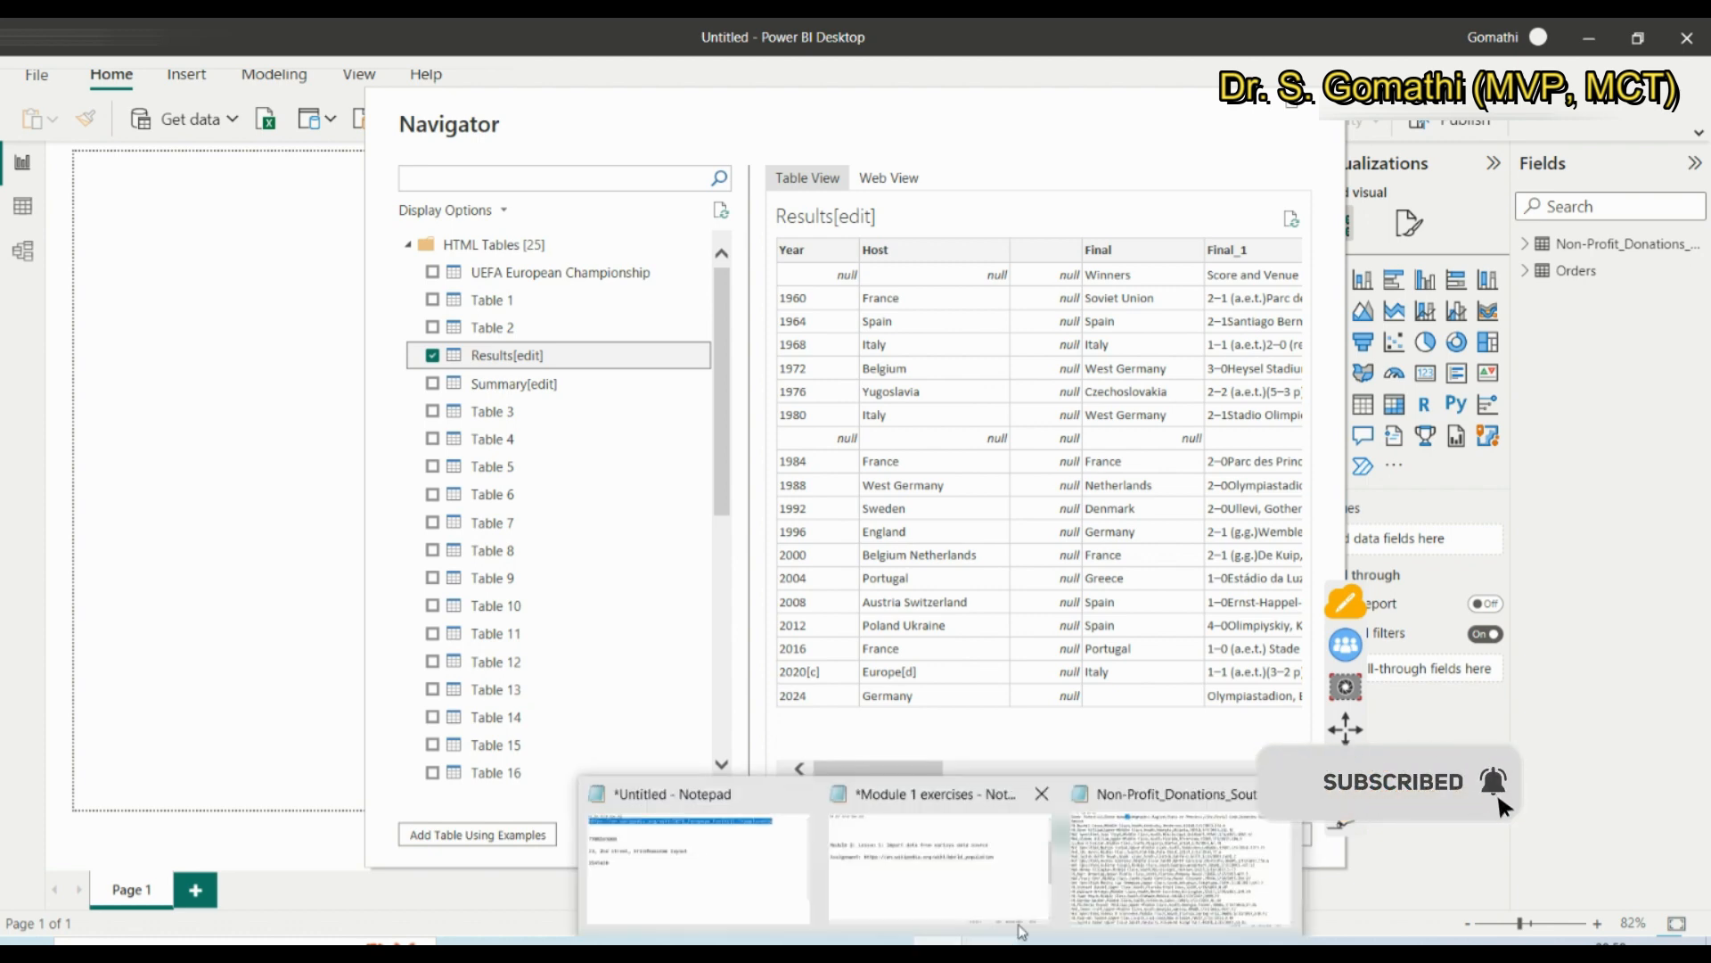
Switch to the Module 1 exercises file in Notepad and highlight the assignment line with the World_population Wikipedia URL
{"action": "left_click", "coordinate": [948, 884]}
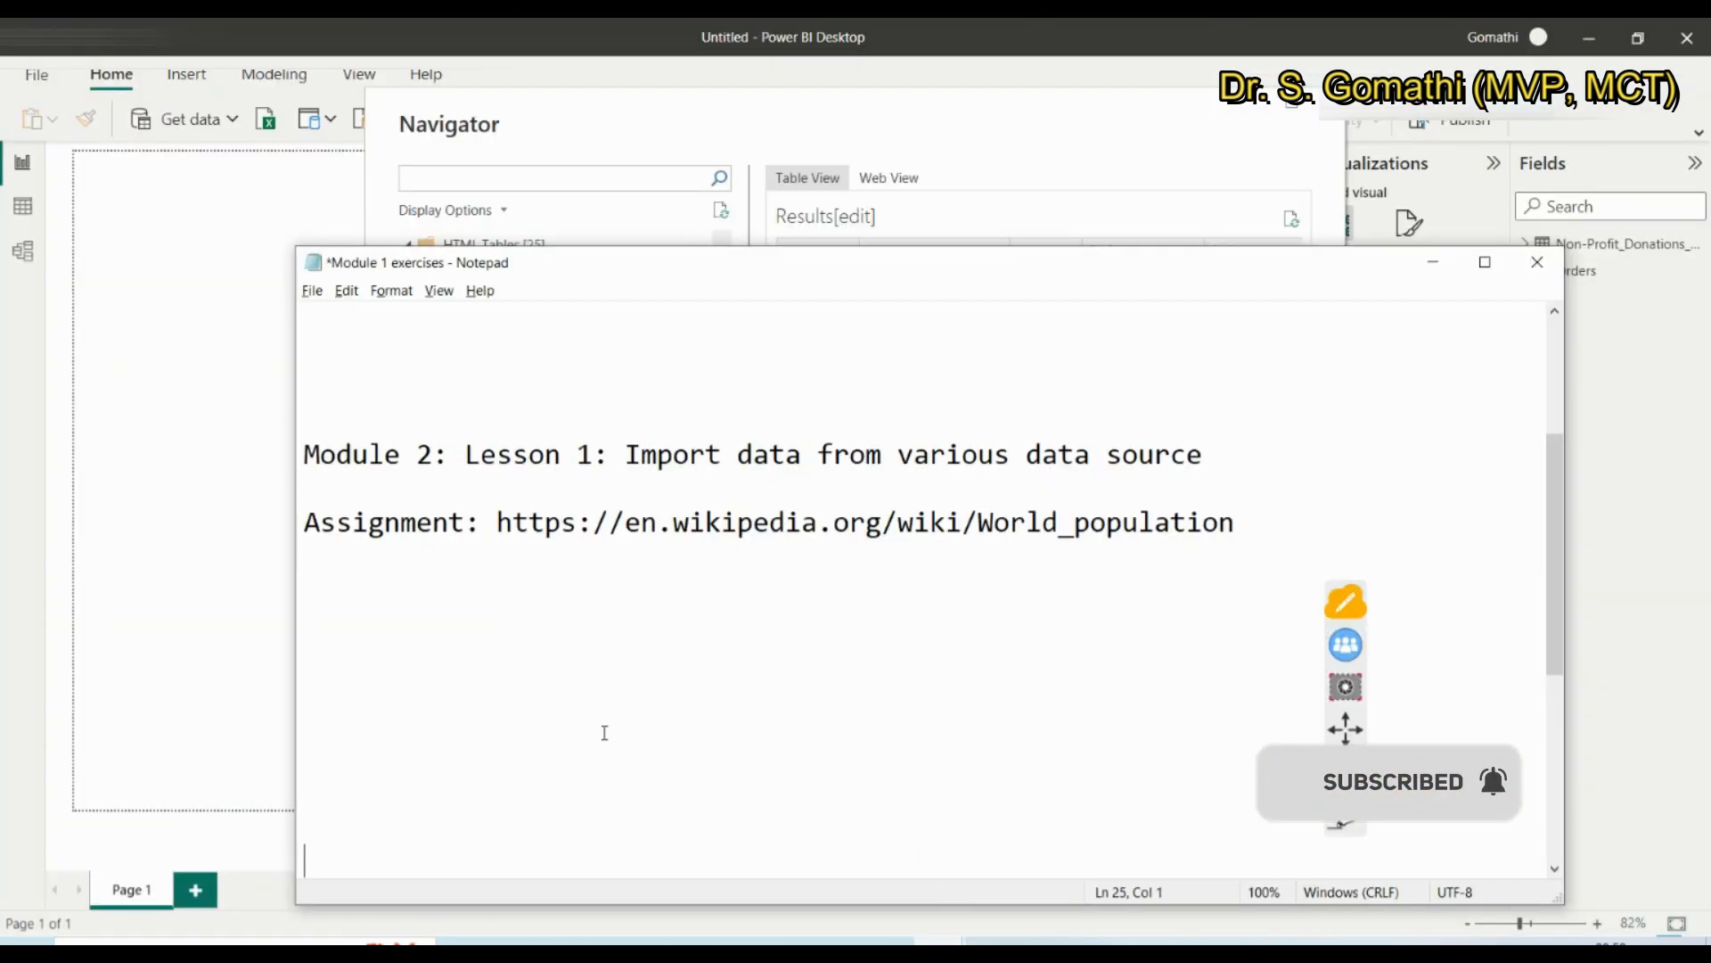
{"action": "left_click", "coordinate": [496, 524]}
{"action": "left_click_drag", "start_coordinate": [497, 524], "coordinate": [1238, 524]}
{"action": "left_click", "coordinate": [1144, 581]}
{"action": "left_click_drag", "start_coordinate": [498, 524], "coordinate": [1276, 535]}
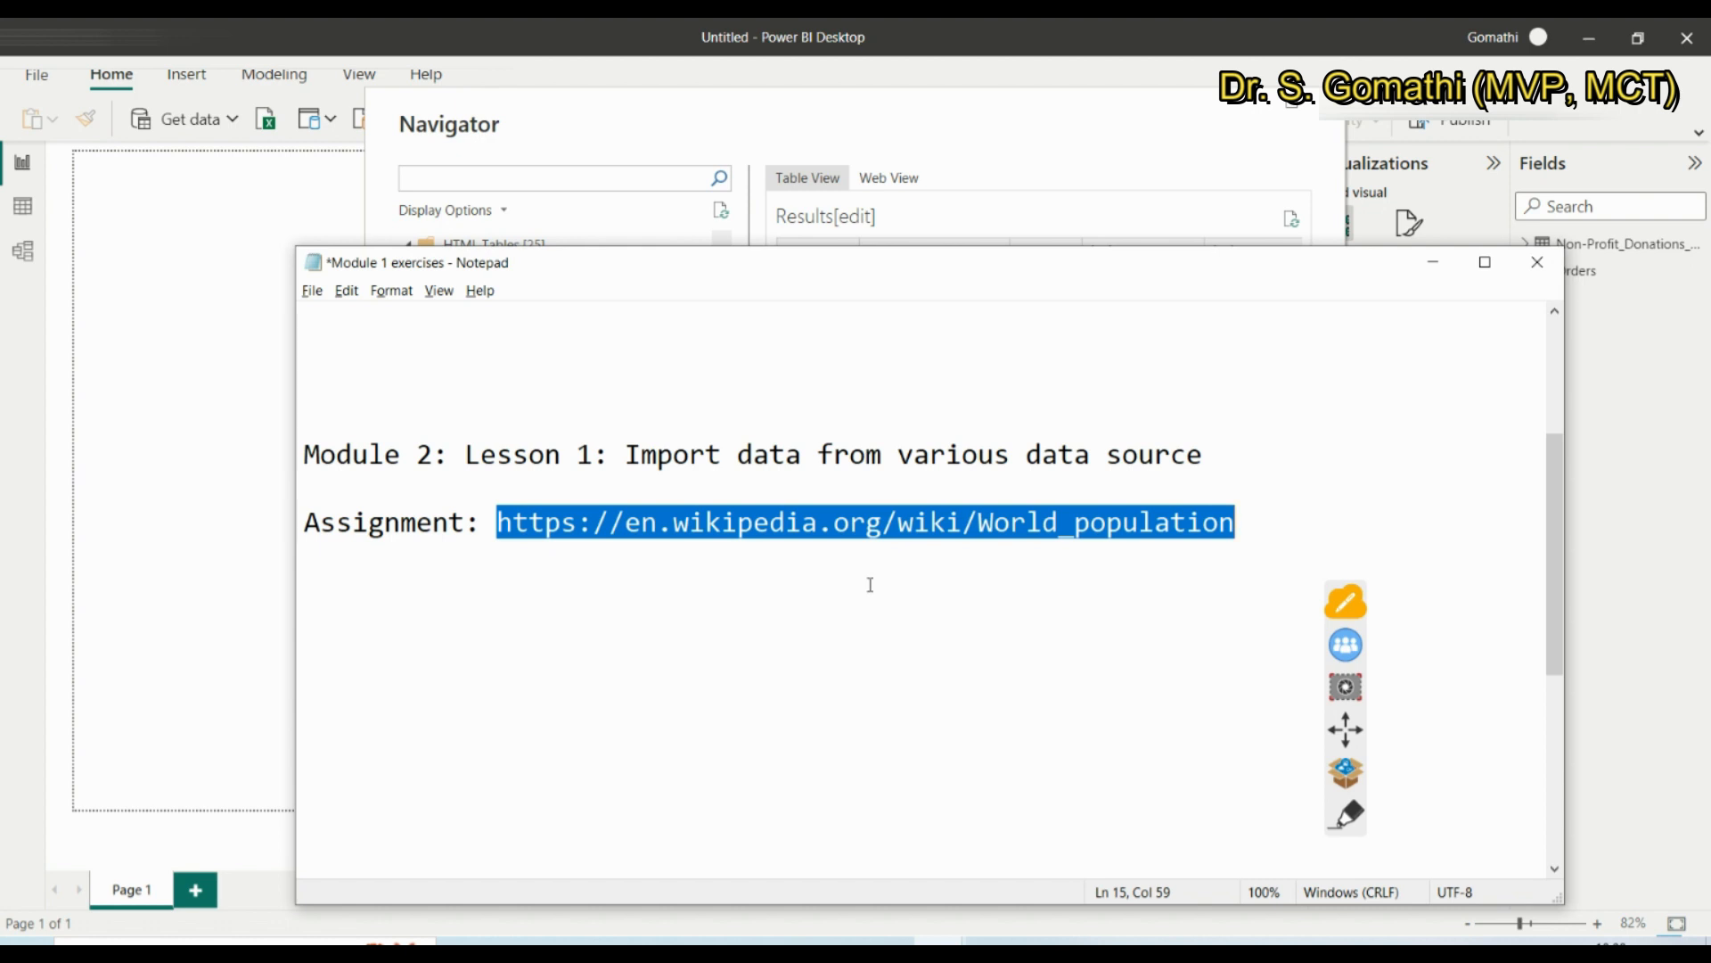
{"action": "left_click", "coordinate": [829, 561]}
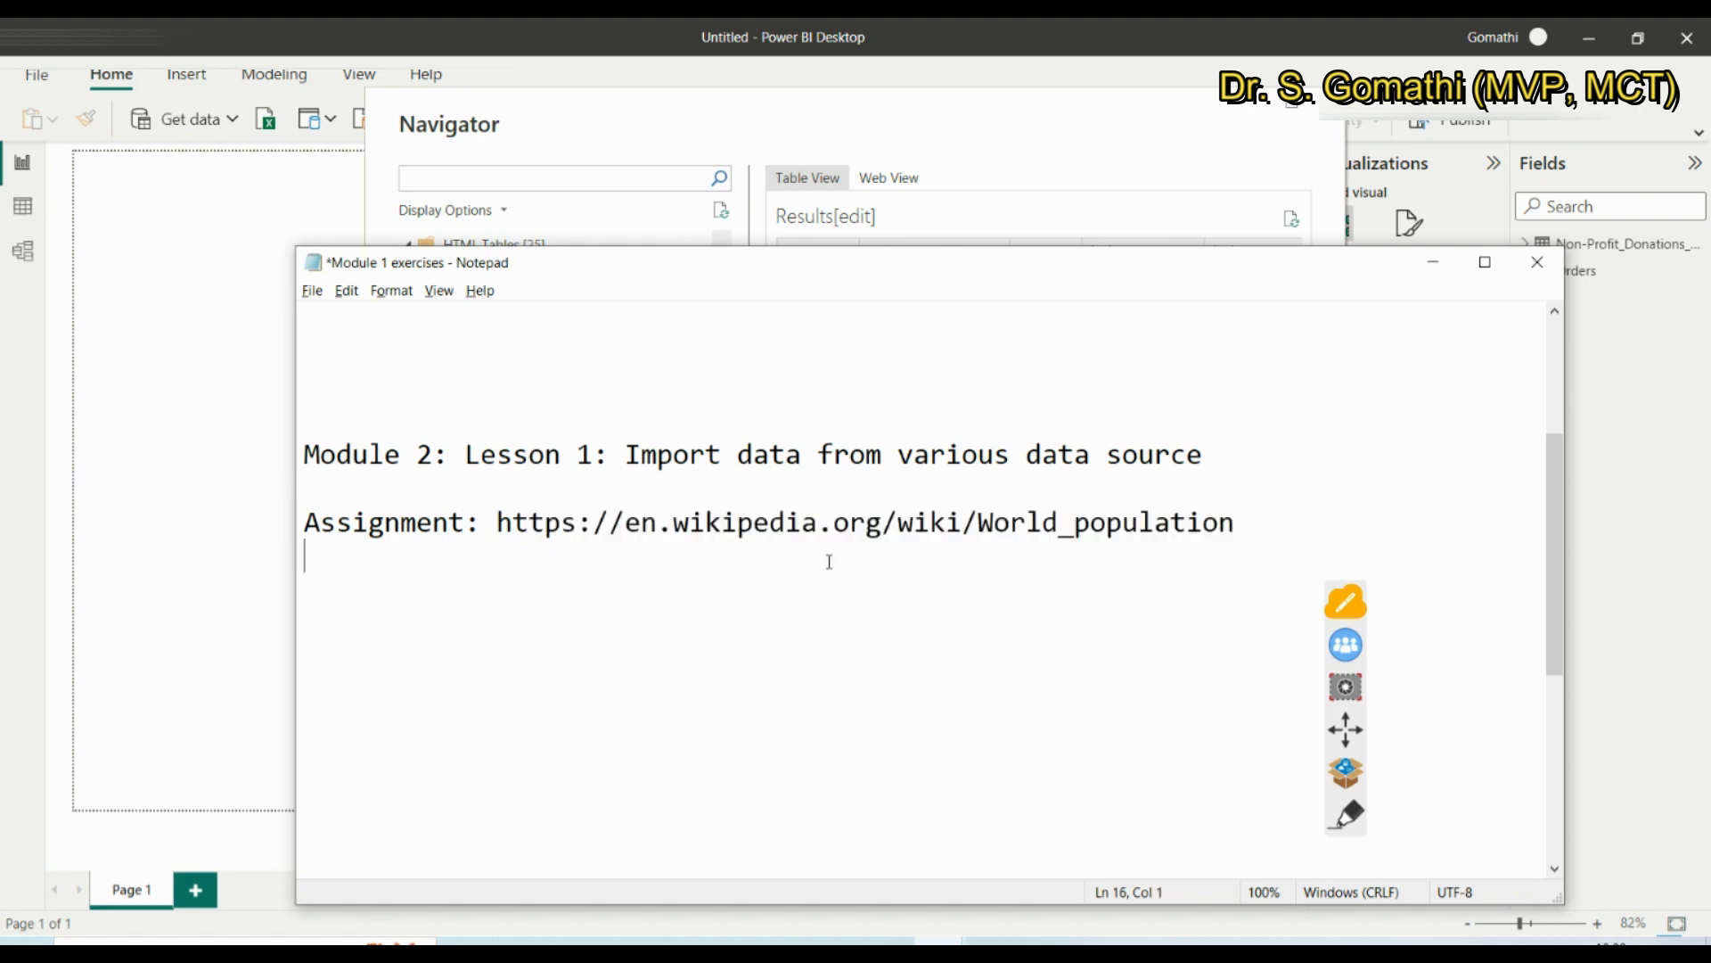
{"action": "left_click_drag", "start_coordinate": [995, 525], "coordinate": [1241, 539]}
{"action": "left_click", "coordinate": [1169, 638]}
{"action": "left_click", "coordinate": [489, 523]}
{"action": "left_click_drag", "start_coordinate": [489, 523], "coordinate": [1272, 490]}
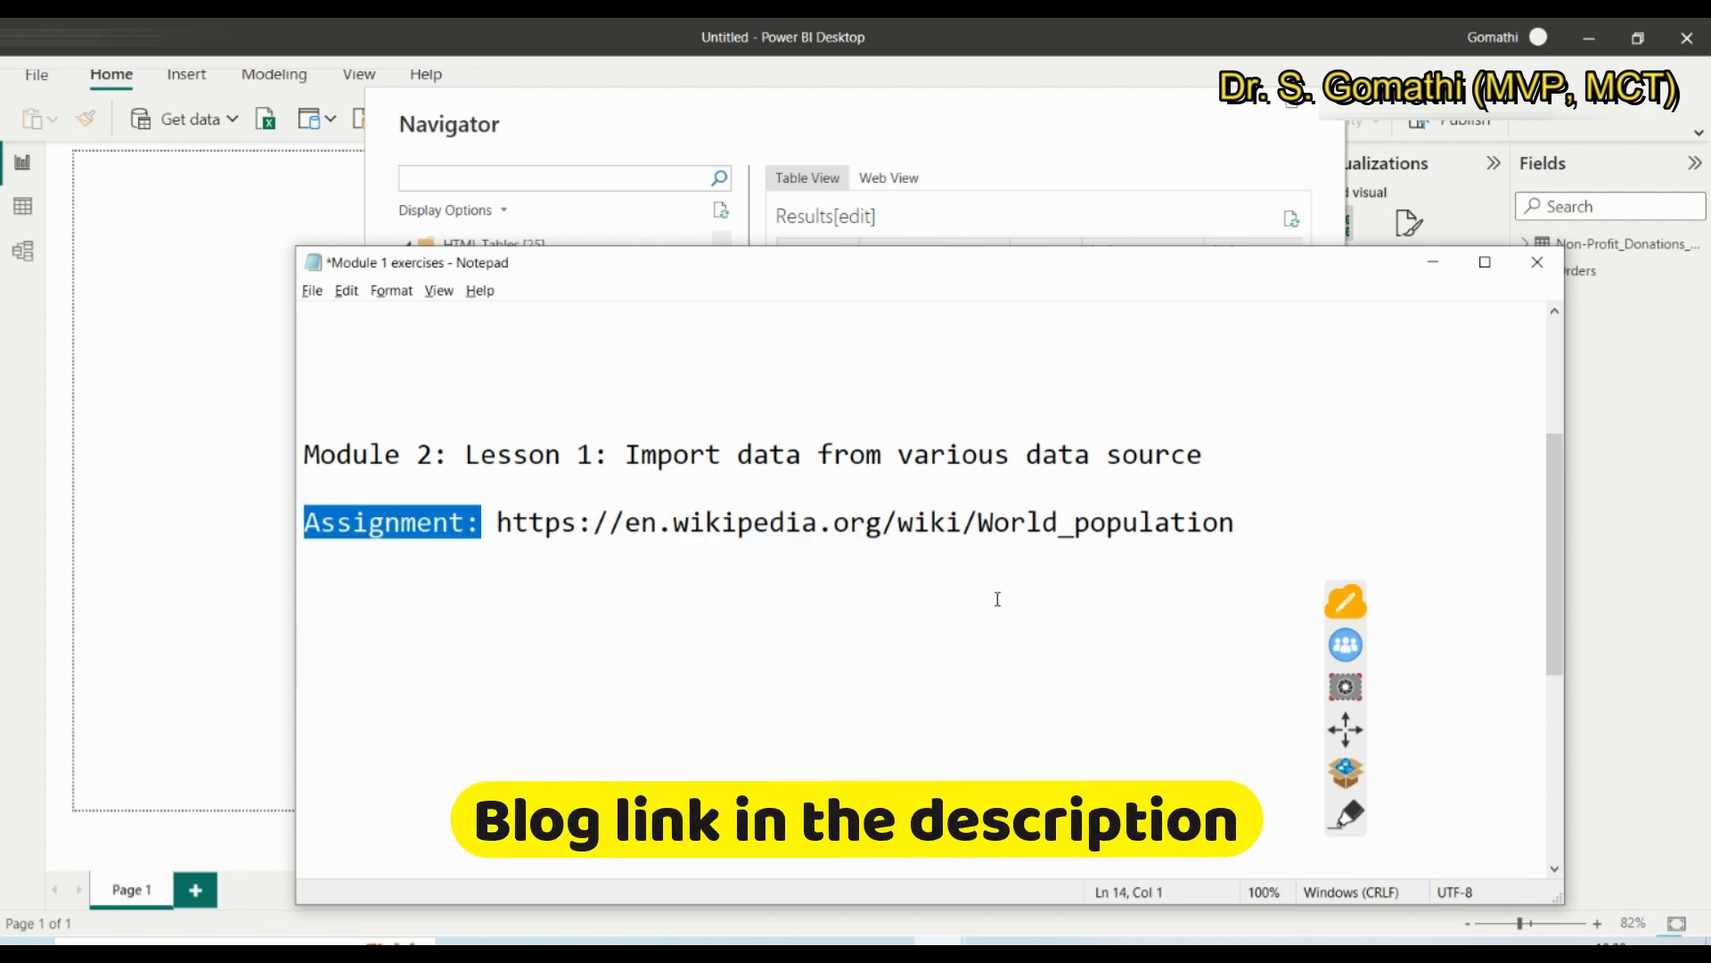